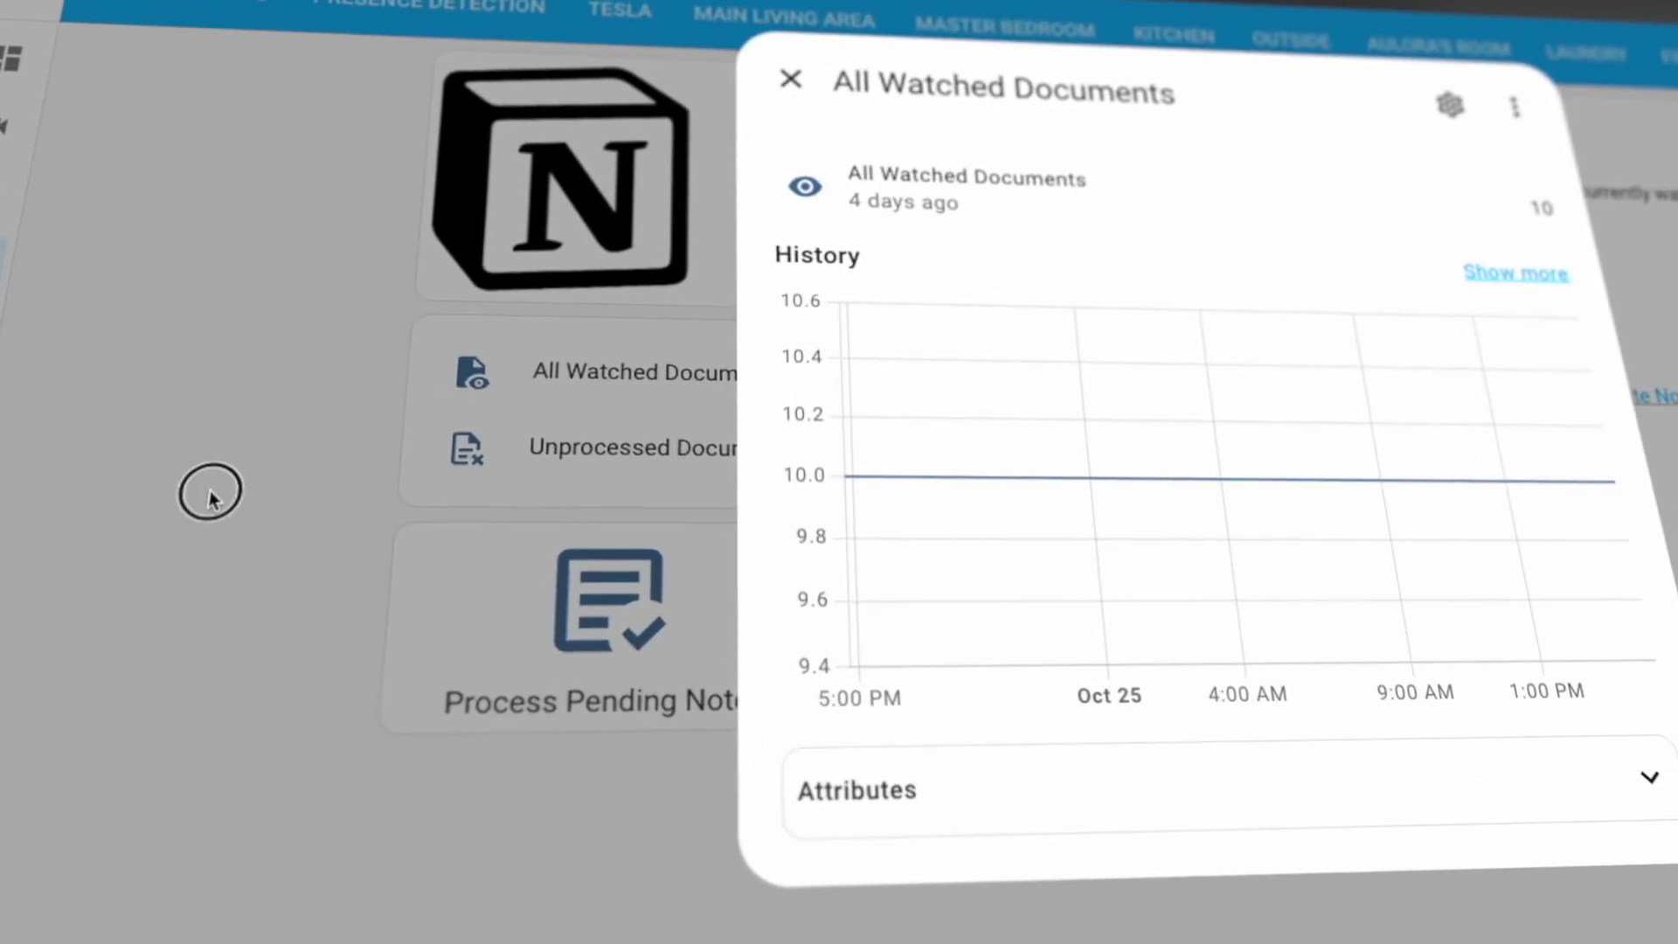
Close the All Watched Documents details and preview the 'Never take notes again' page.
click(210, 498)
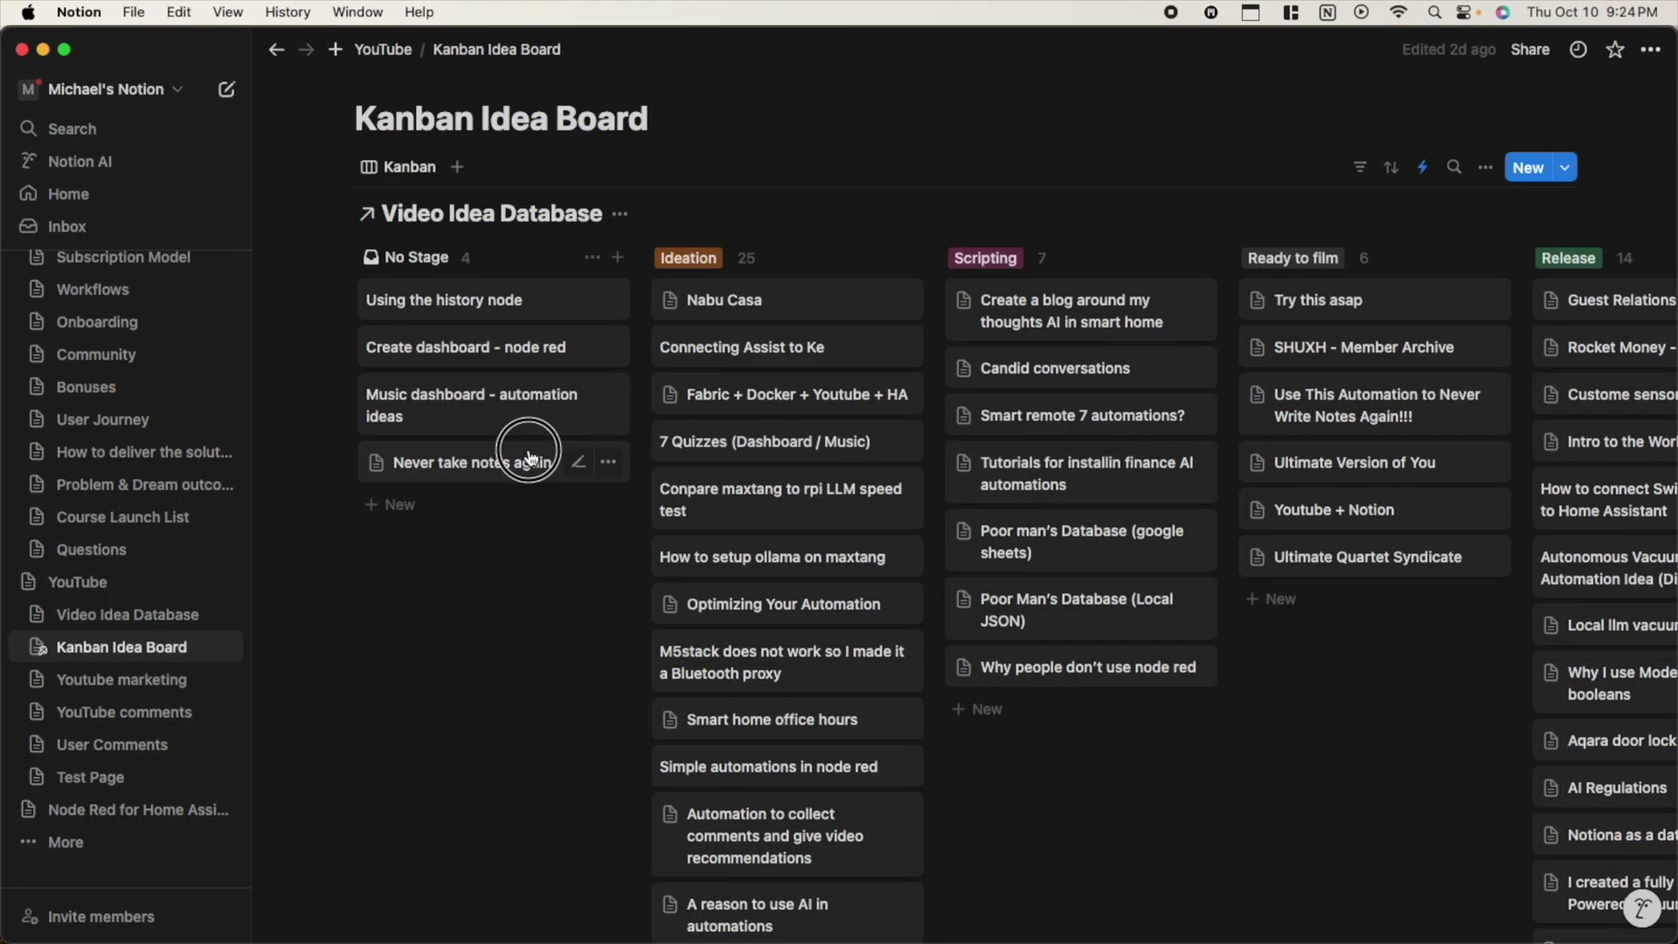
click(529, 455)
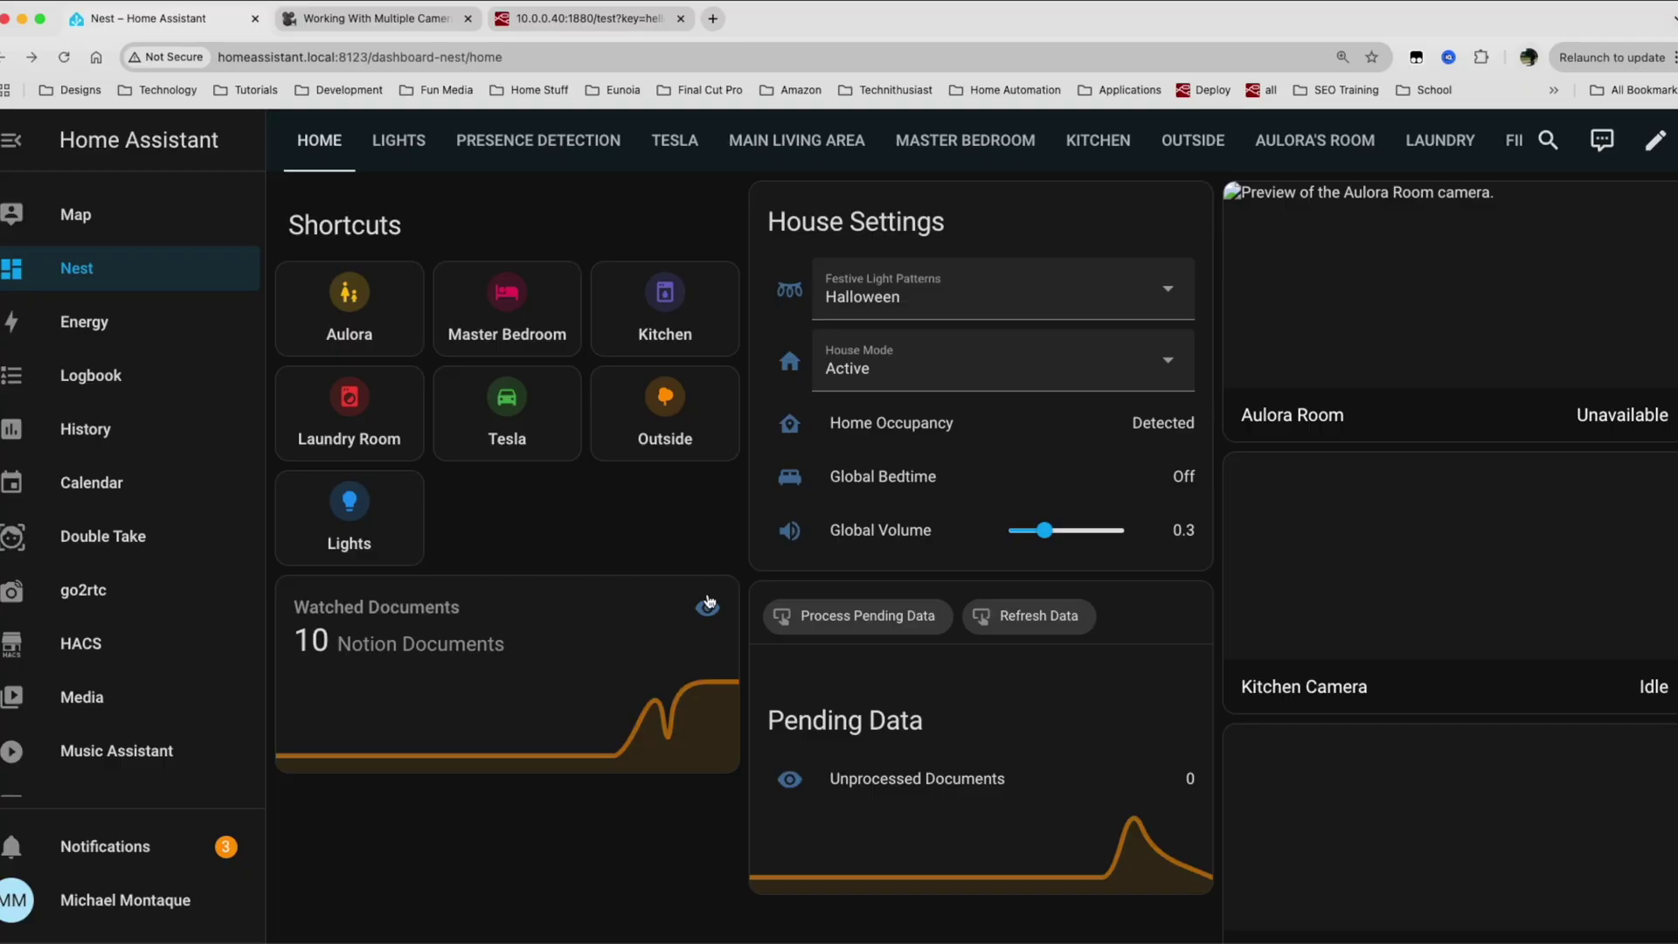
Scroll the dashboard down to the Watched Documents and Pending Data cards.
scroll(708, 601, down, 3)
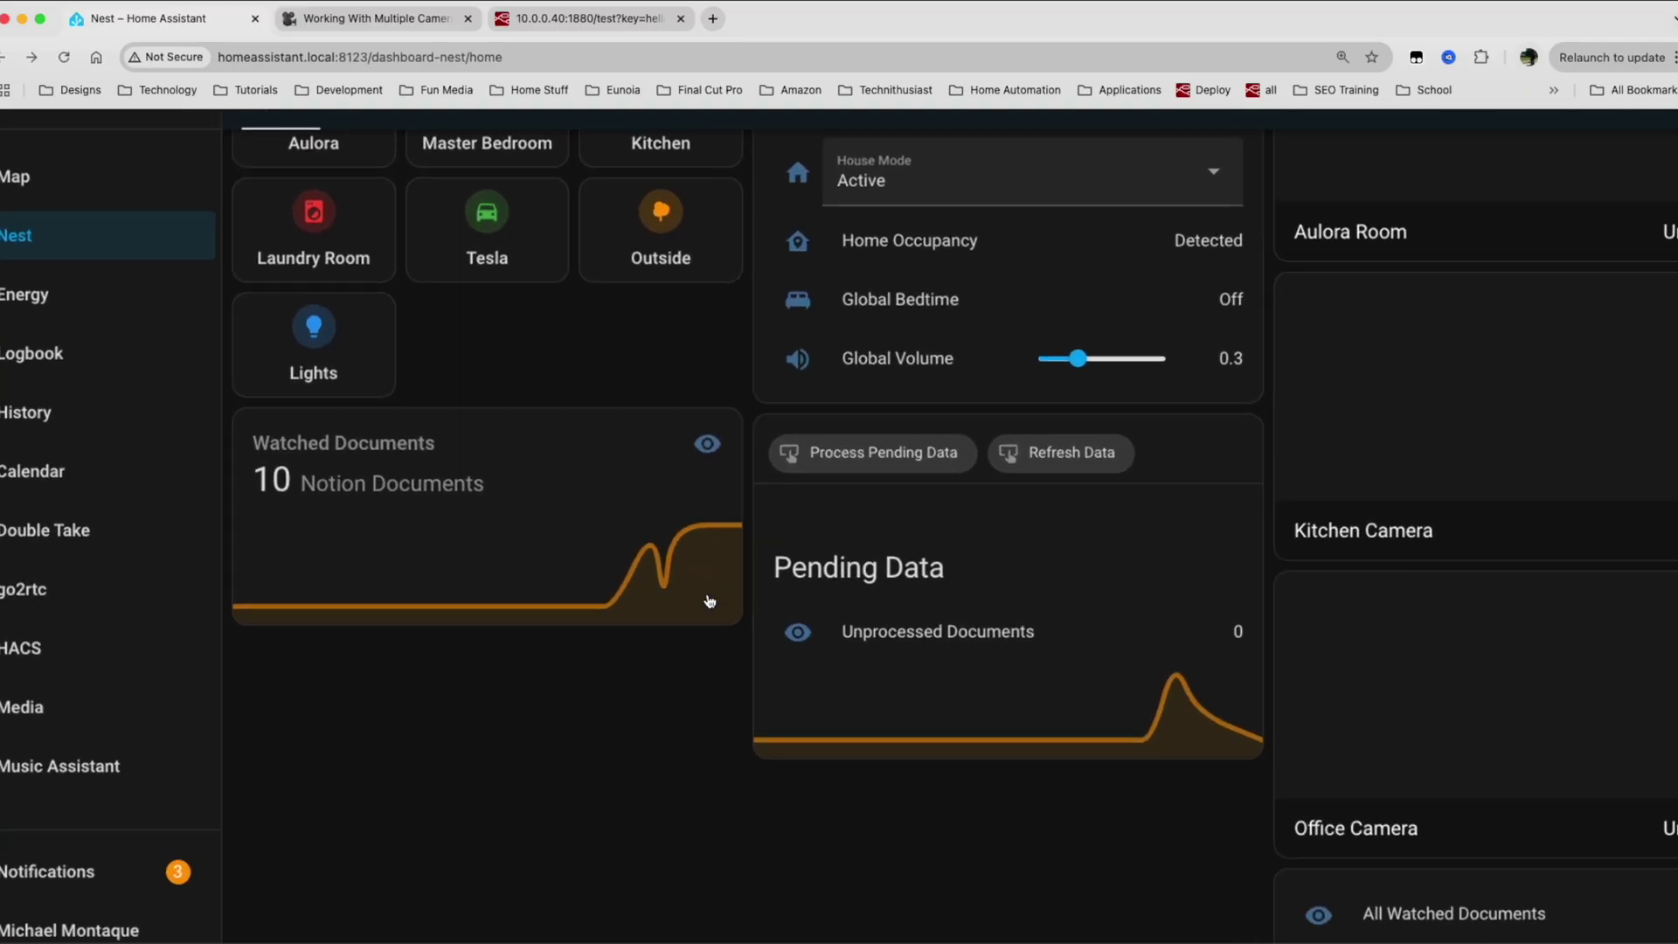
scroll(709, 601, left, 3)
scroll(708, 602, down, 1)
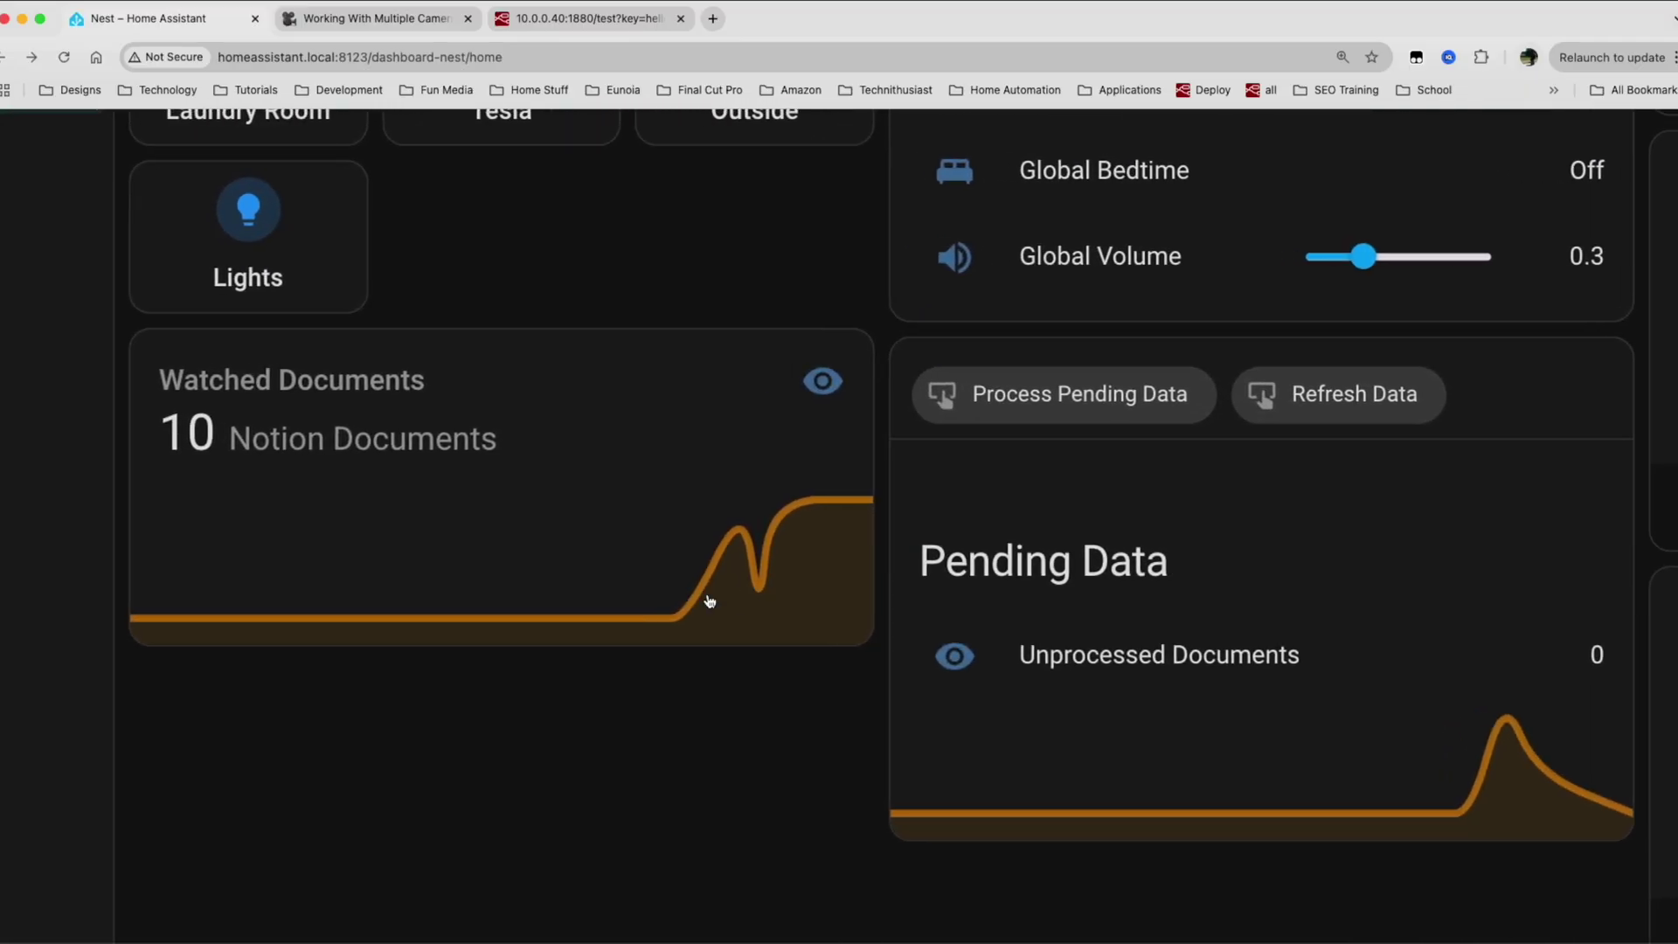
scroll(709, 601, left, 1)
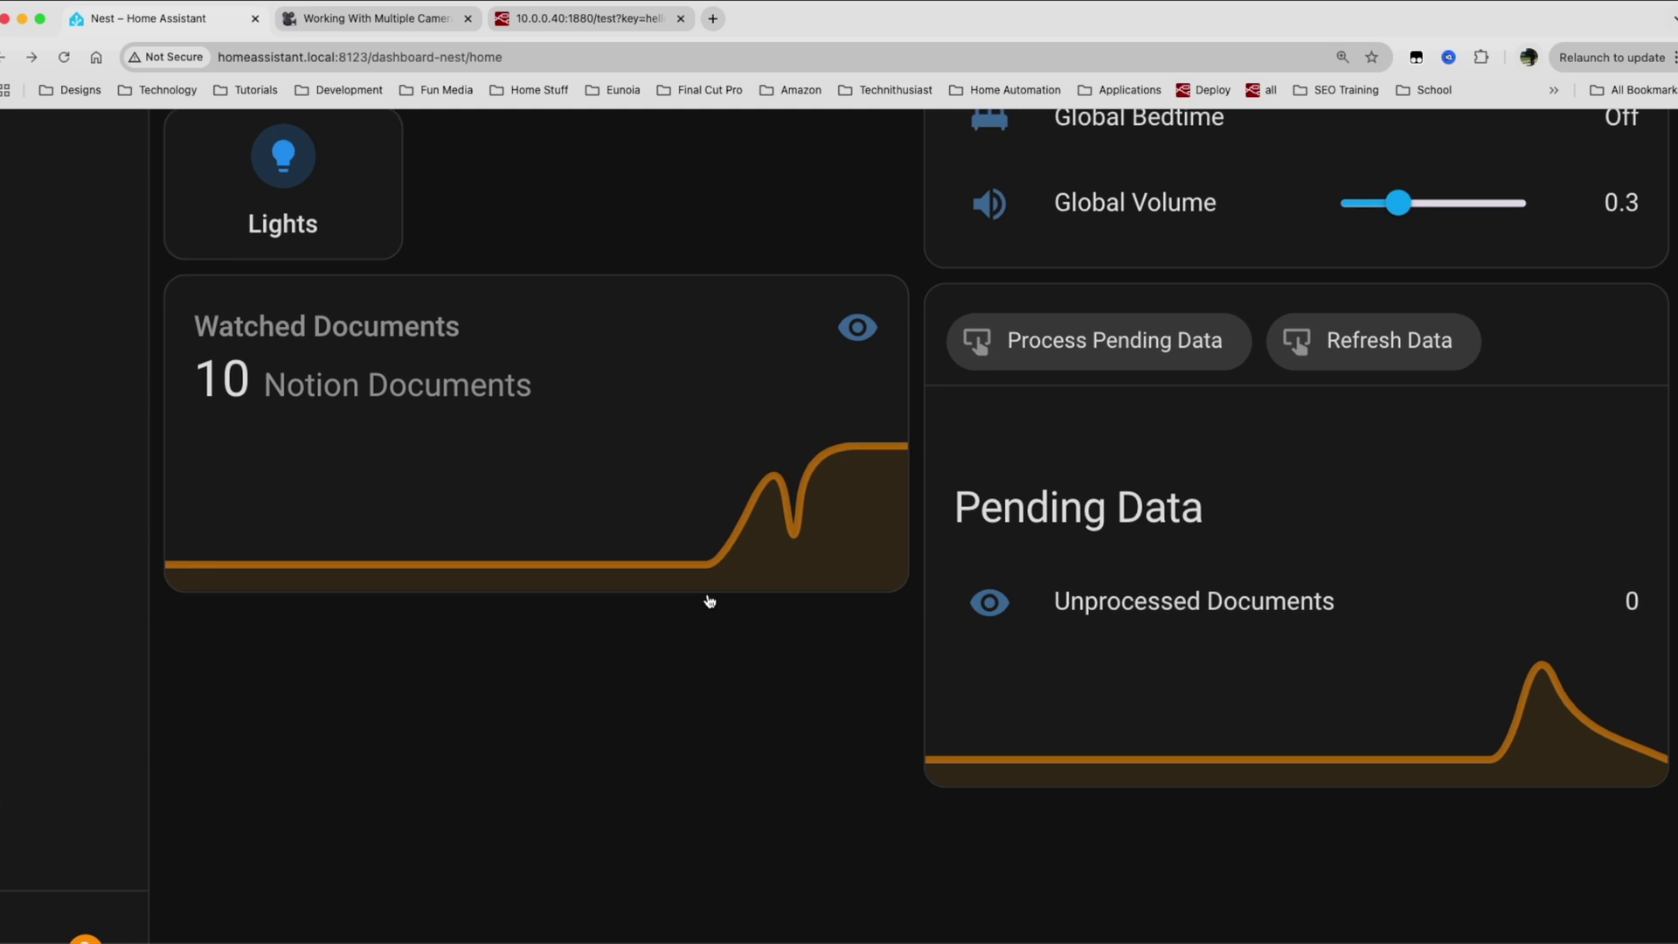
scroll(708, 599, down, 1)
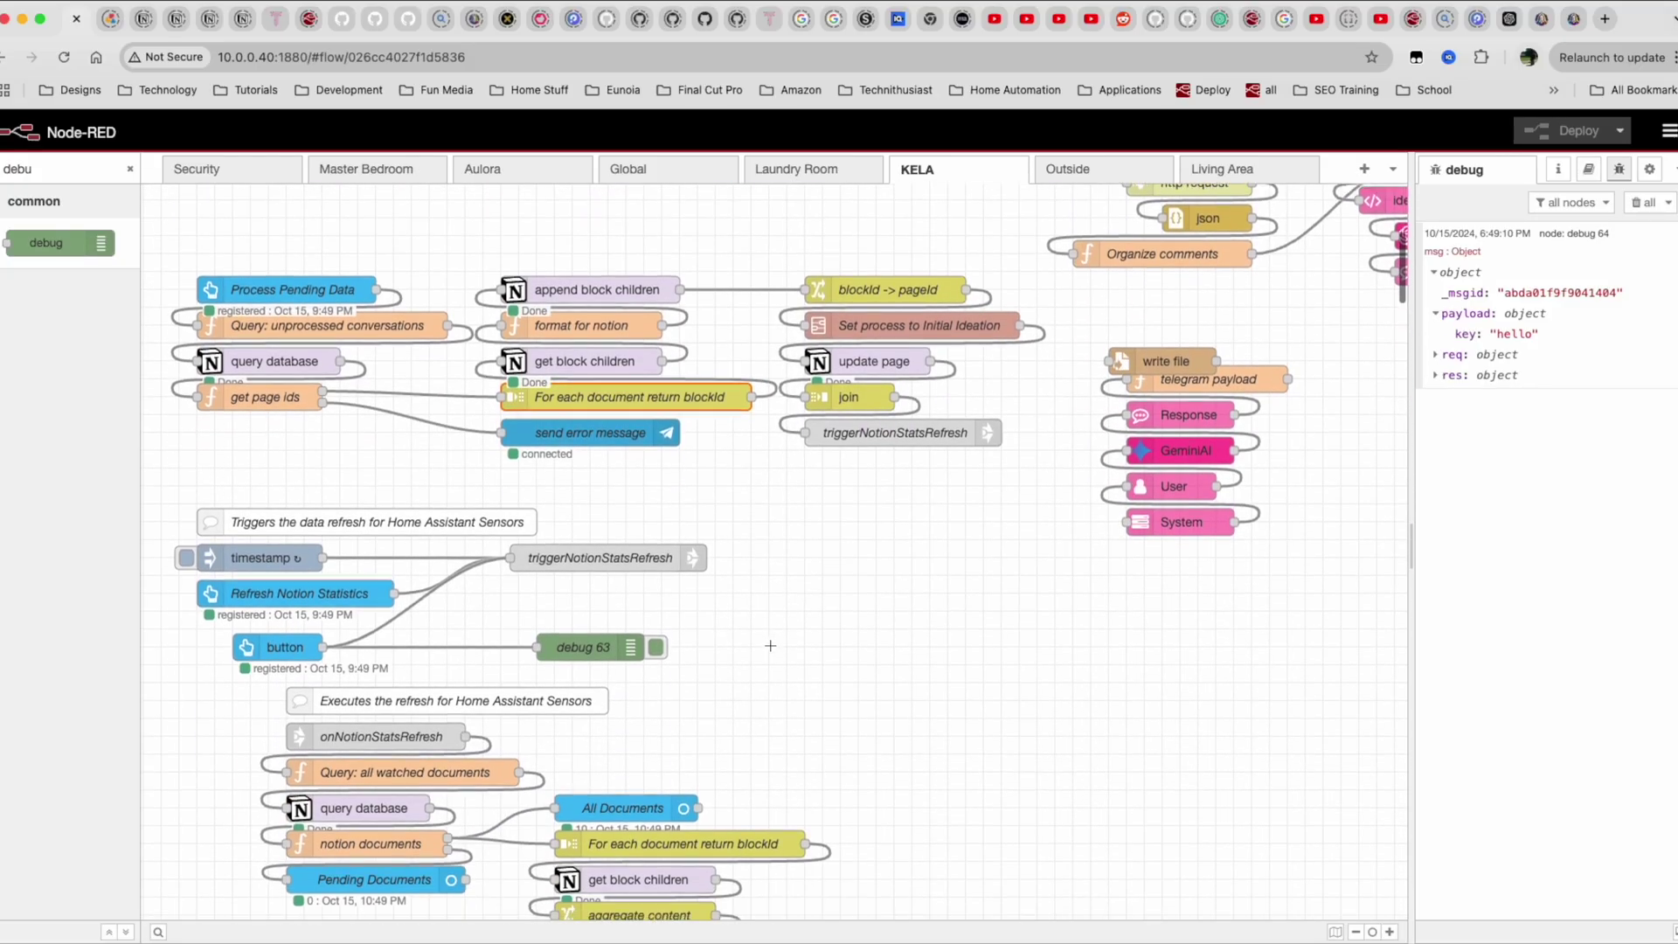
Pan the KELA flow to inspect the Process Pending Data and Refresh Notion Statistics flows.
scroll(770, 645, up, 3)
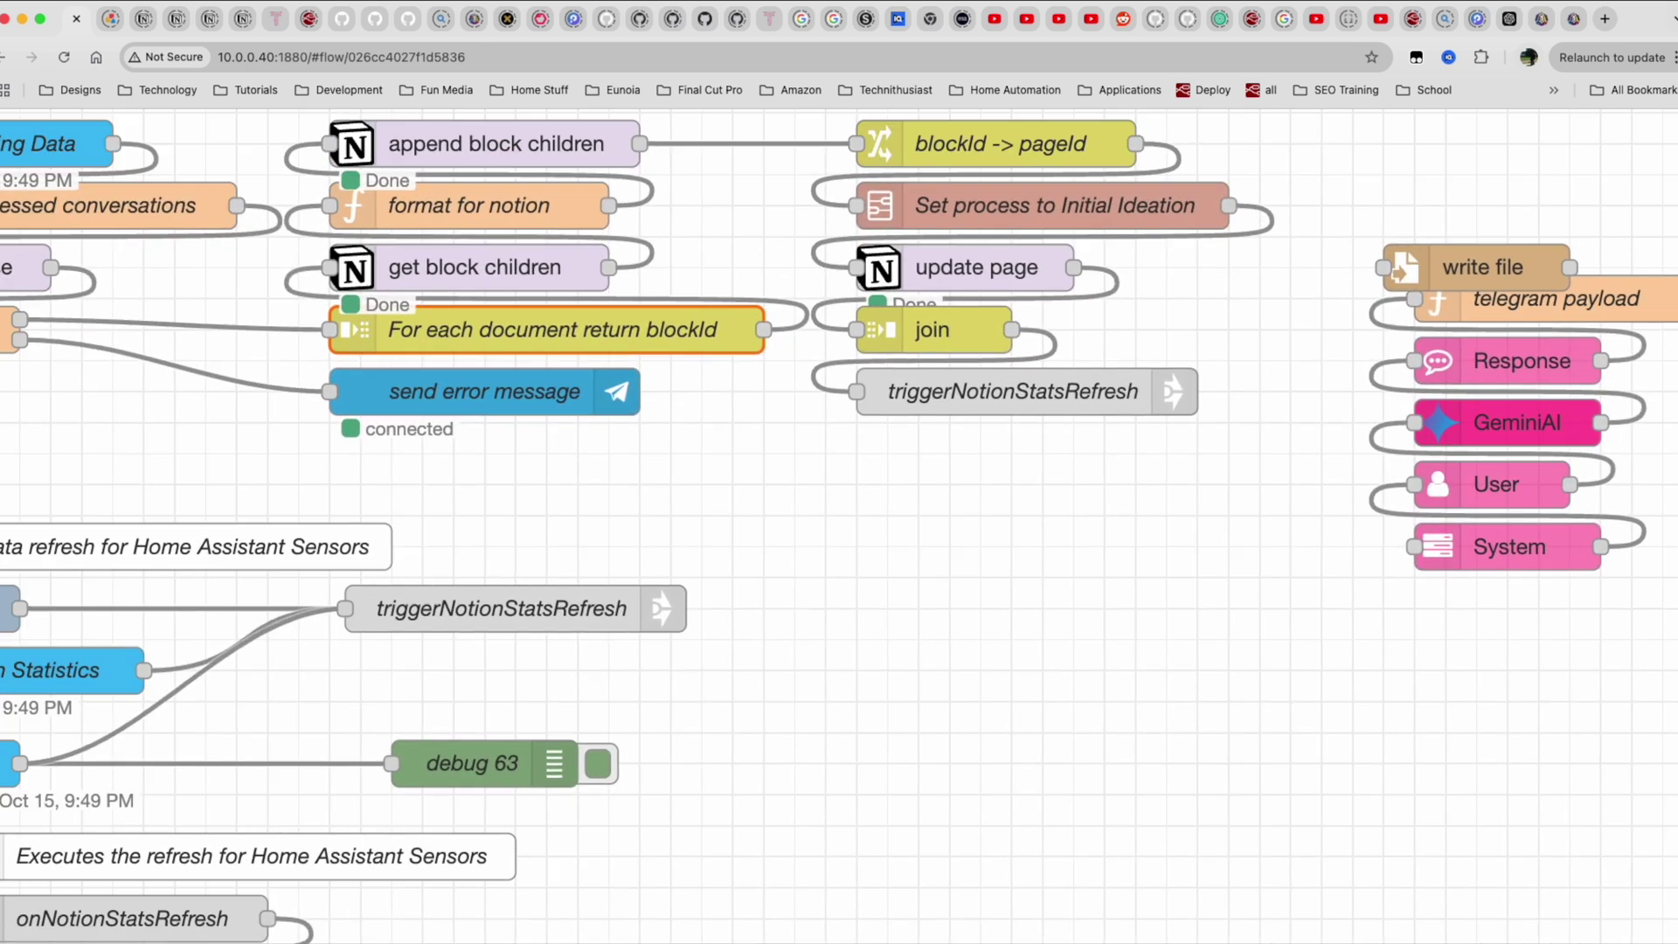
scroll(770, 645, up, 5)
scroll(769, 644, left, 5)
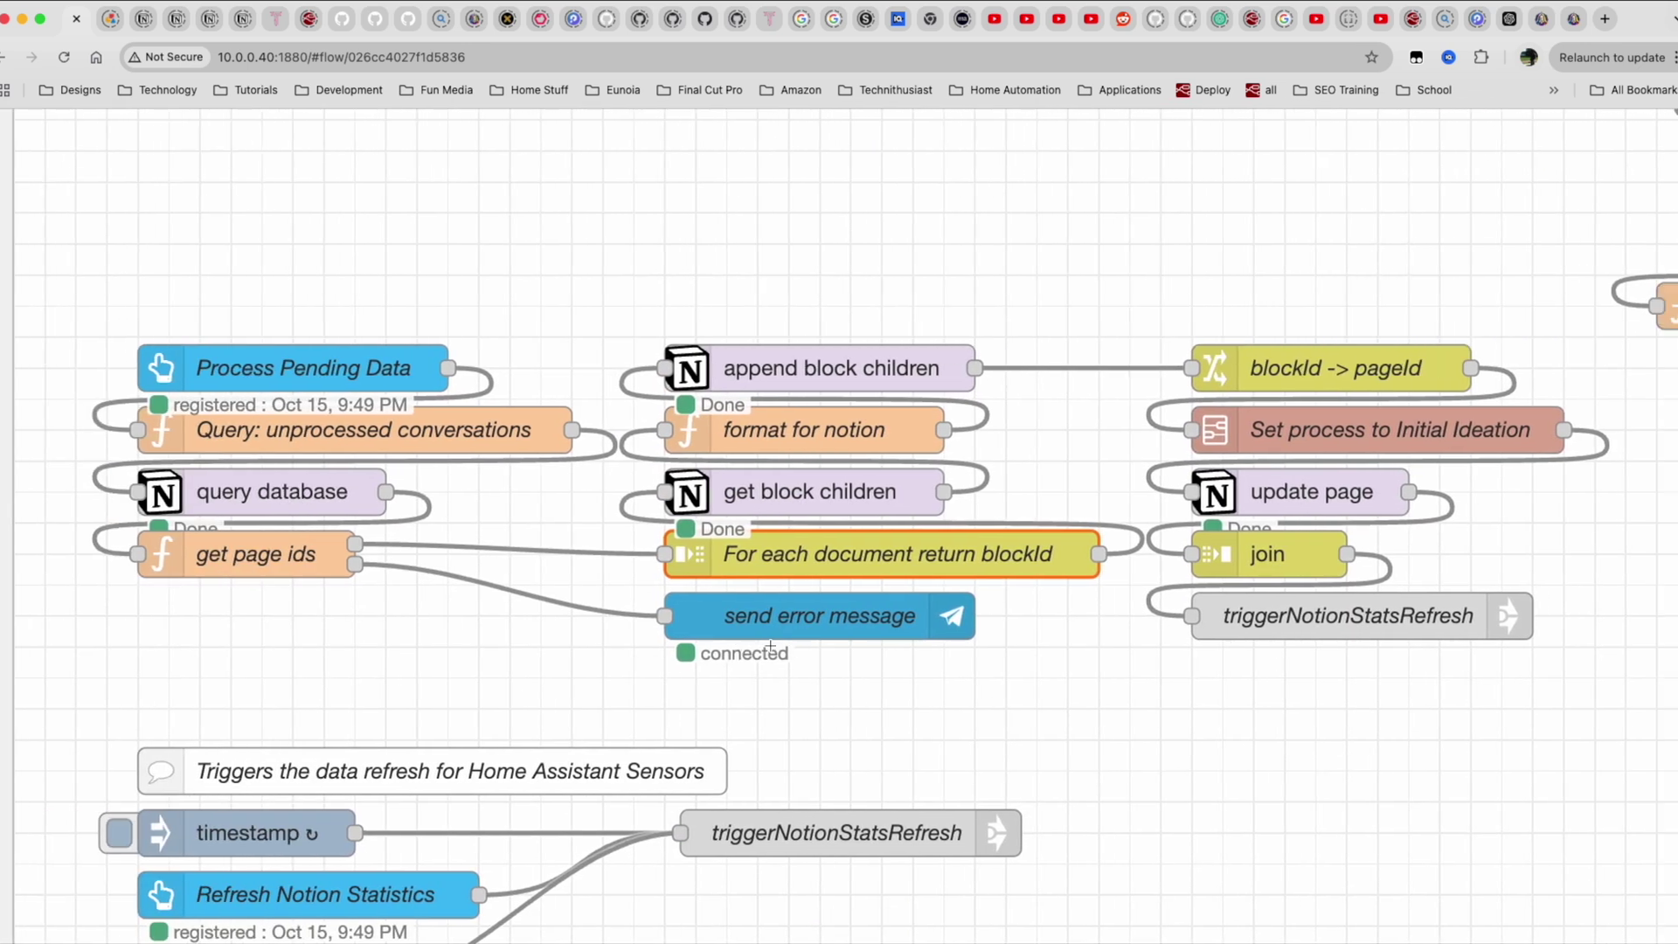
scroll(770, 644, left, 1)
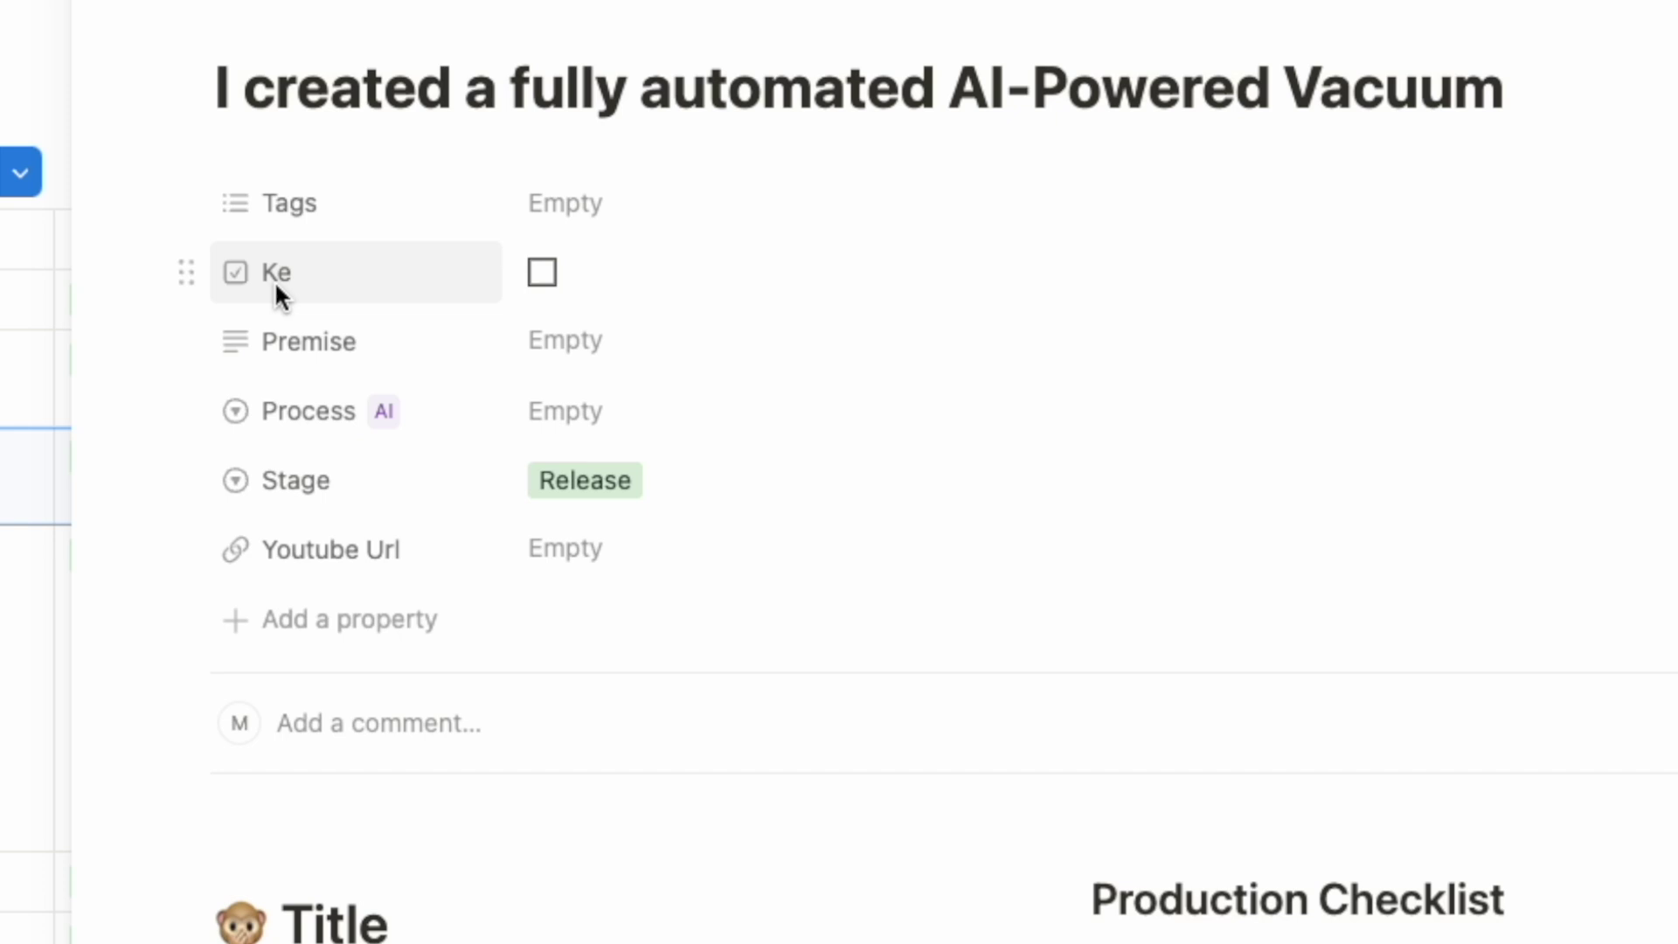
Tick Ke on the AI-Powered Vacuum page and set its Process to Not Started.
click(543, 269)
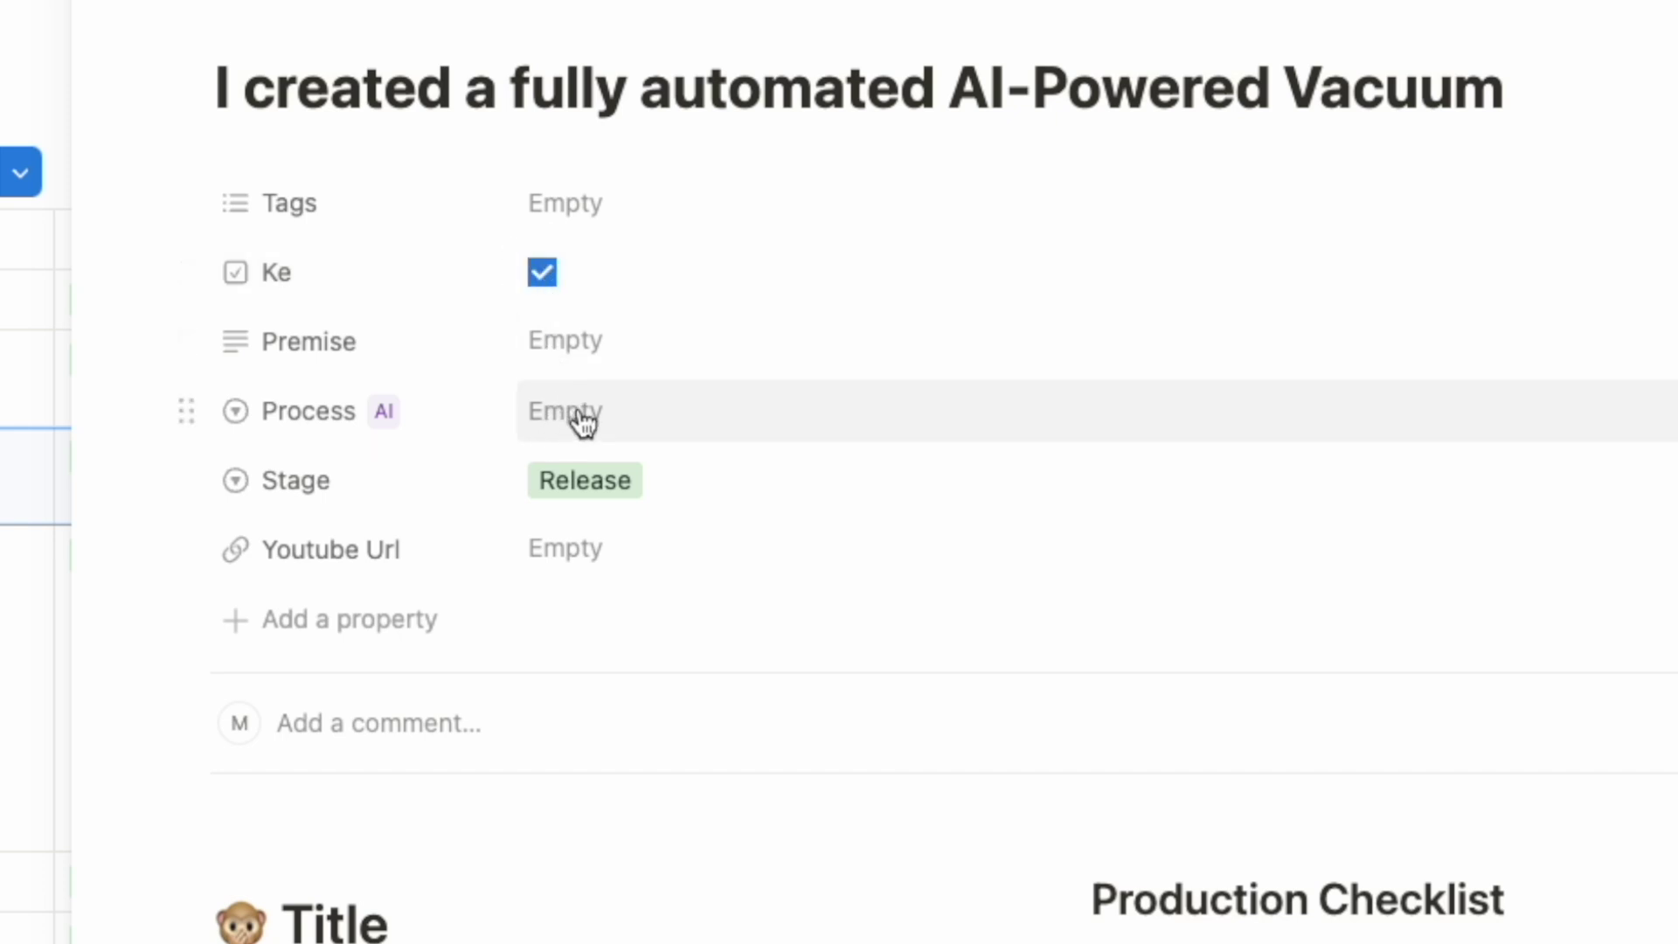
click(579, 418)
click(670, 534)
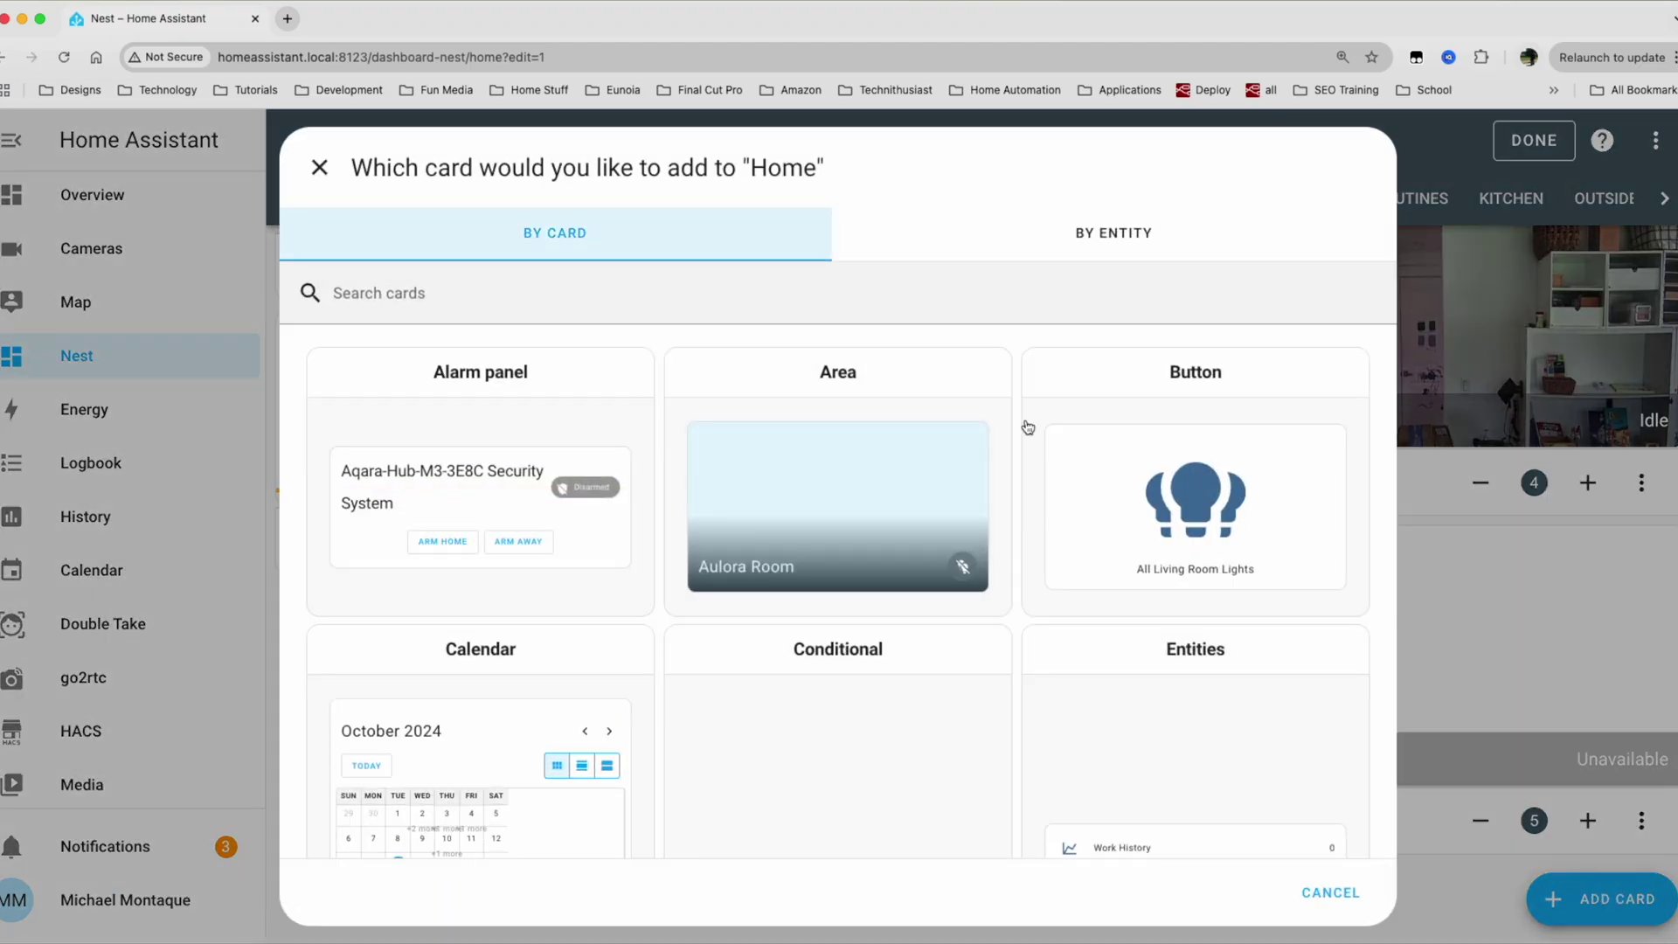
Add an Entity card for sensor.all_watched_documents with the name 'All Notion Documents'.
scroll(834, 544, down, 6)
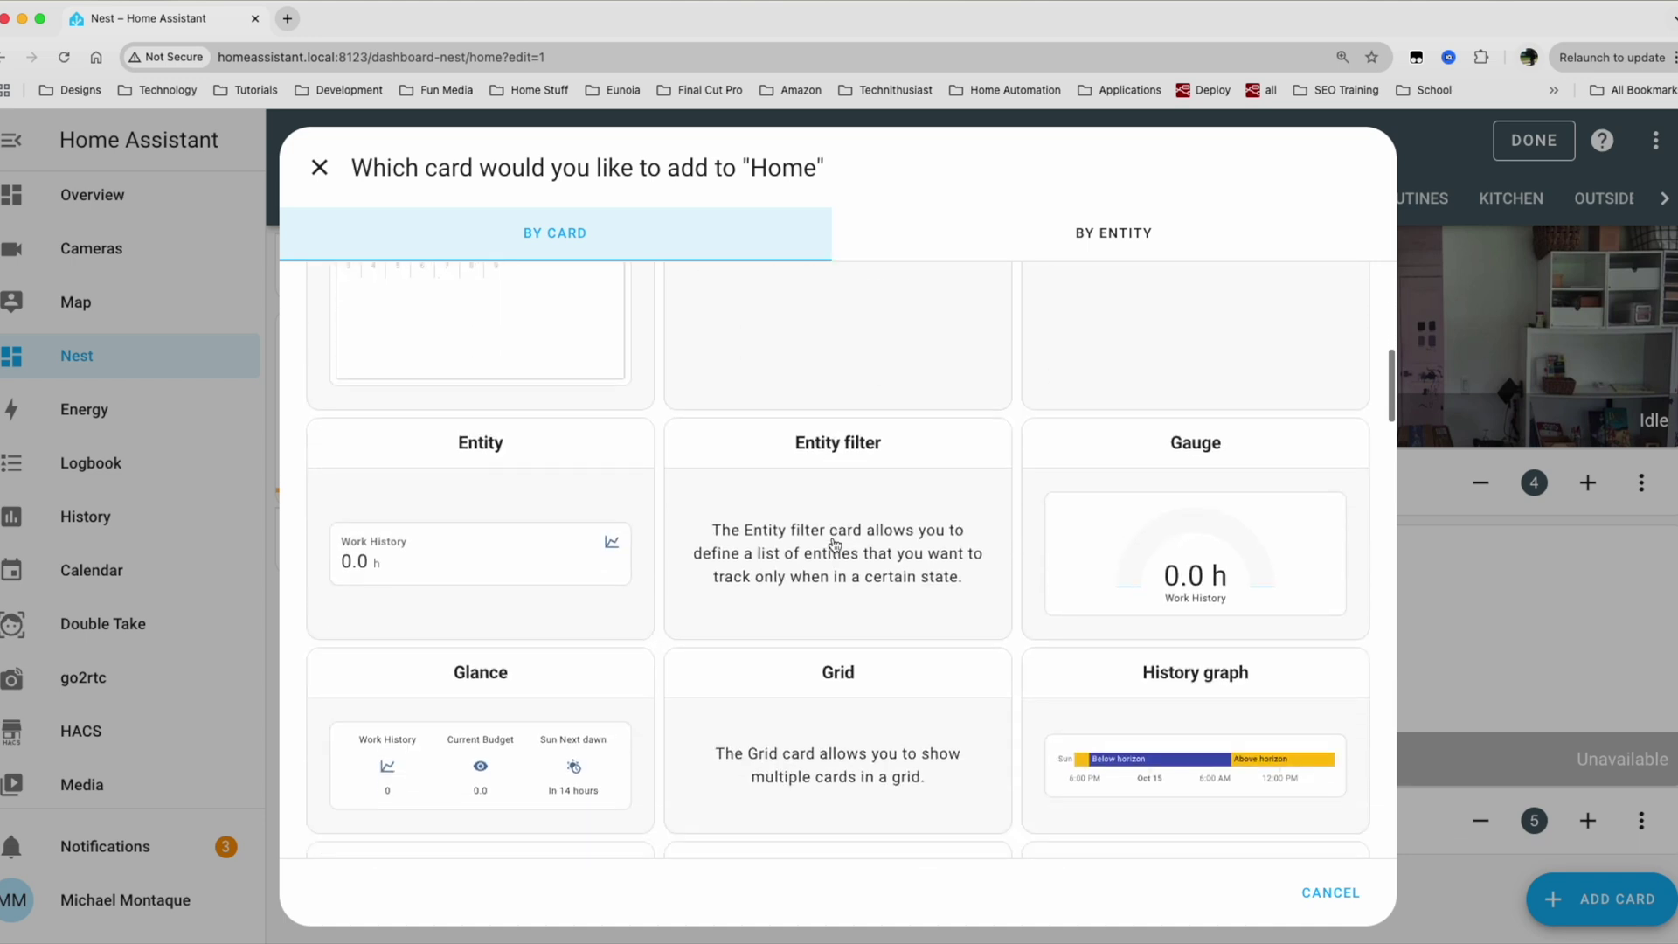
click(471, 593)
click(430, 389)
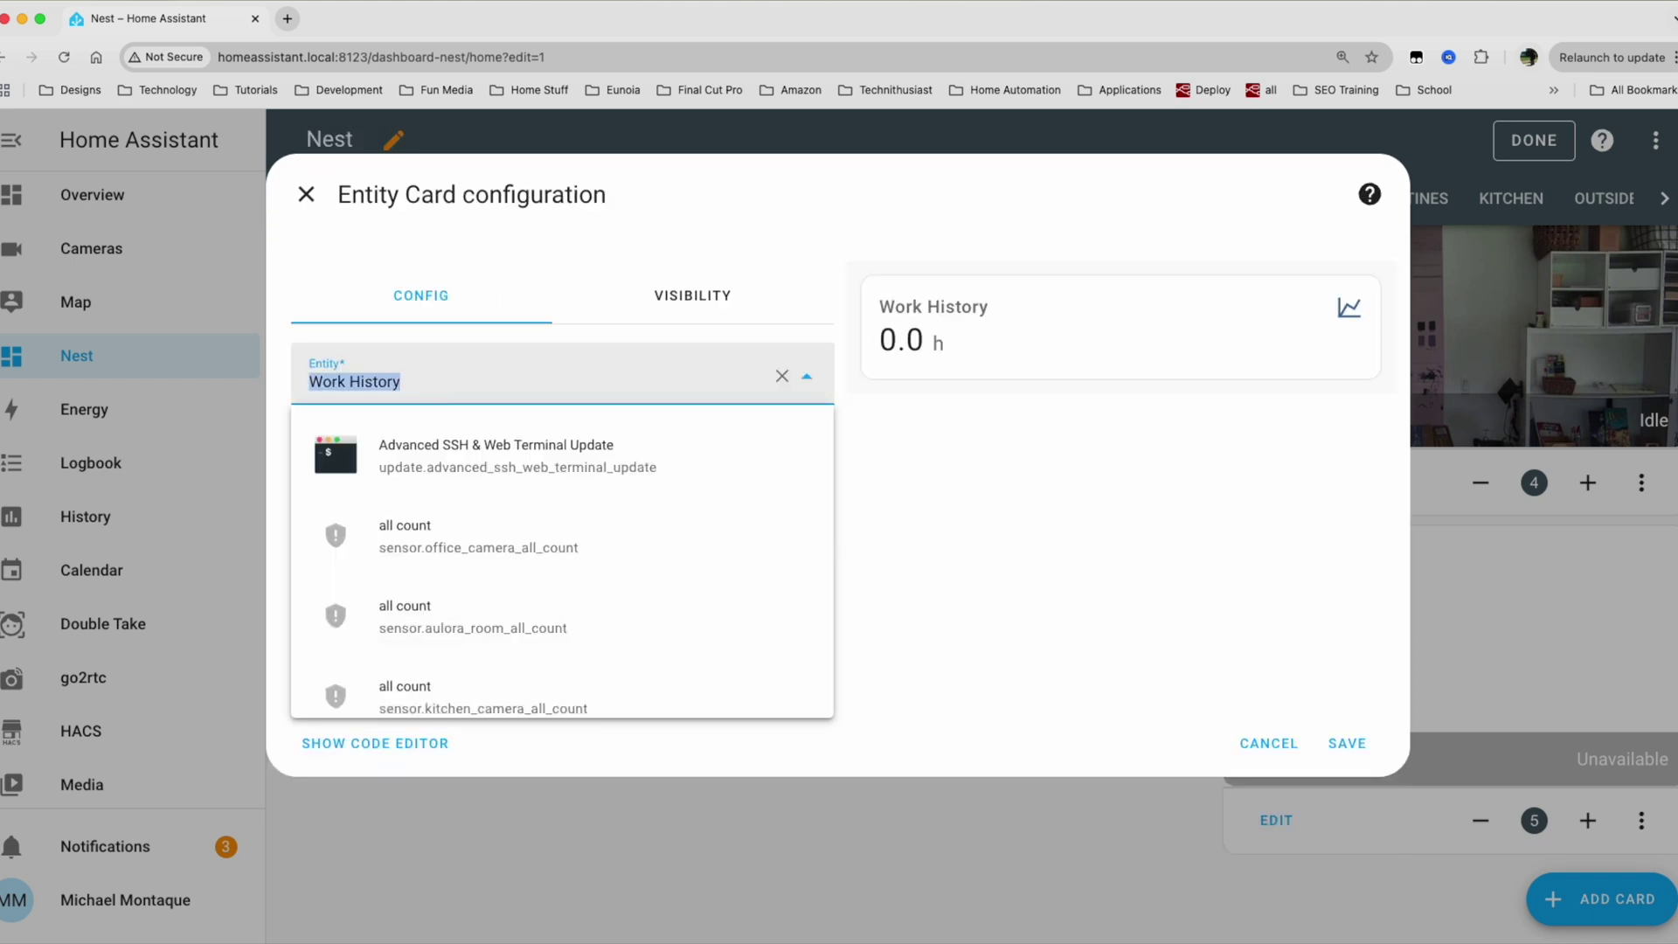
text(all)
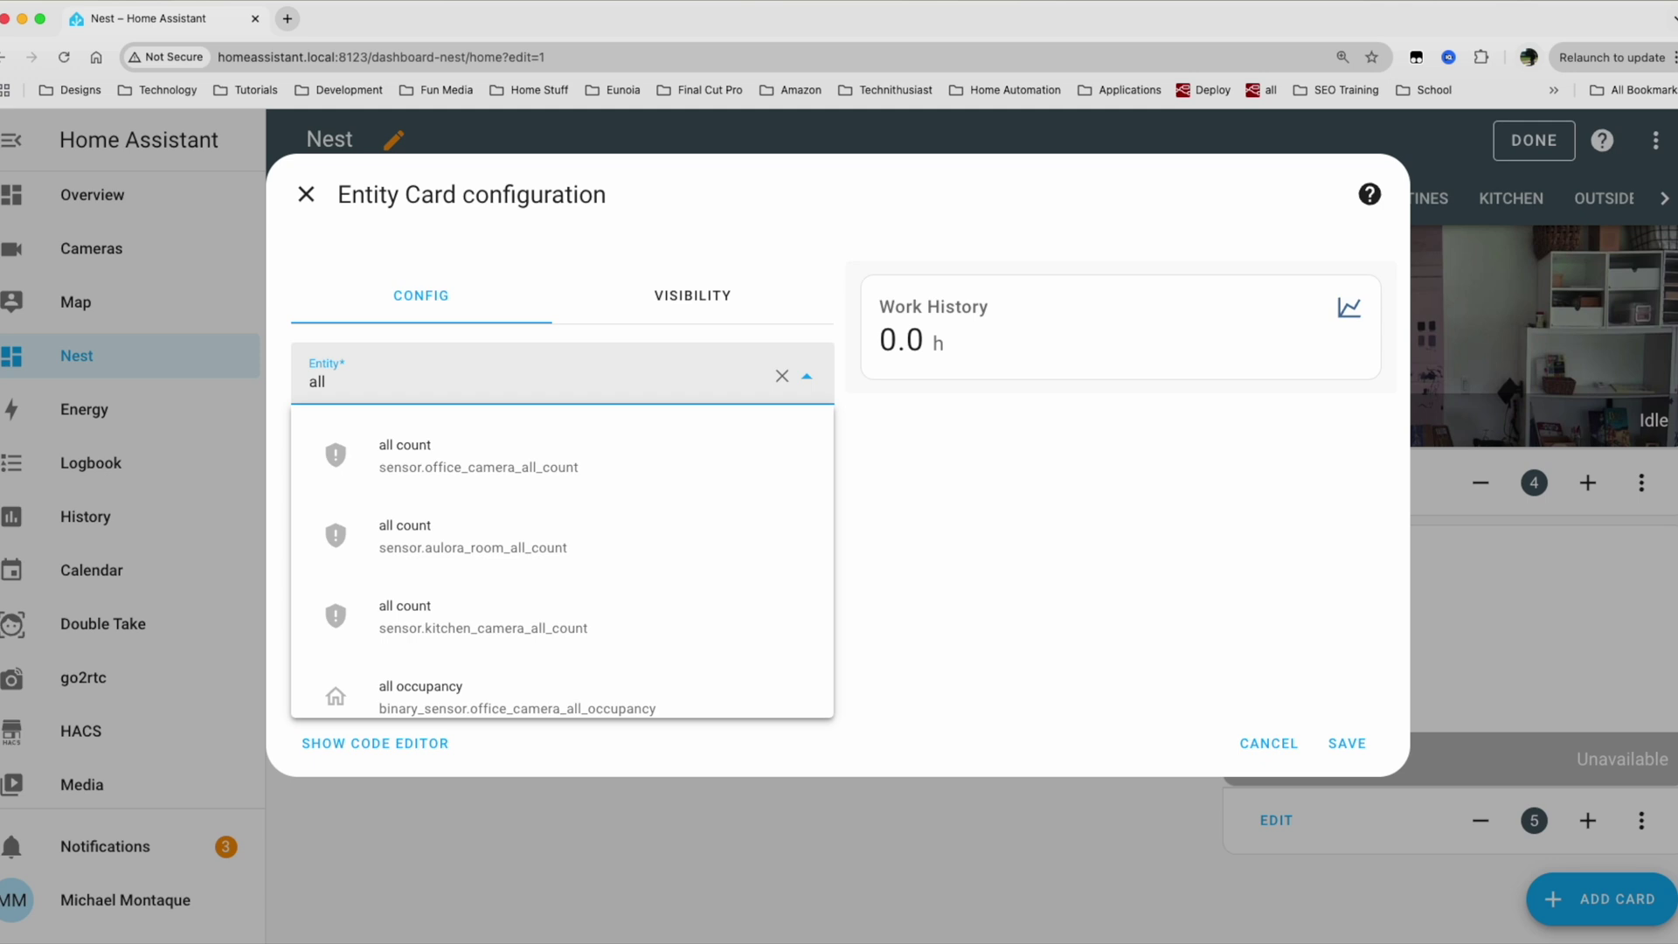
text(w)
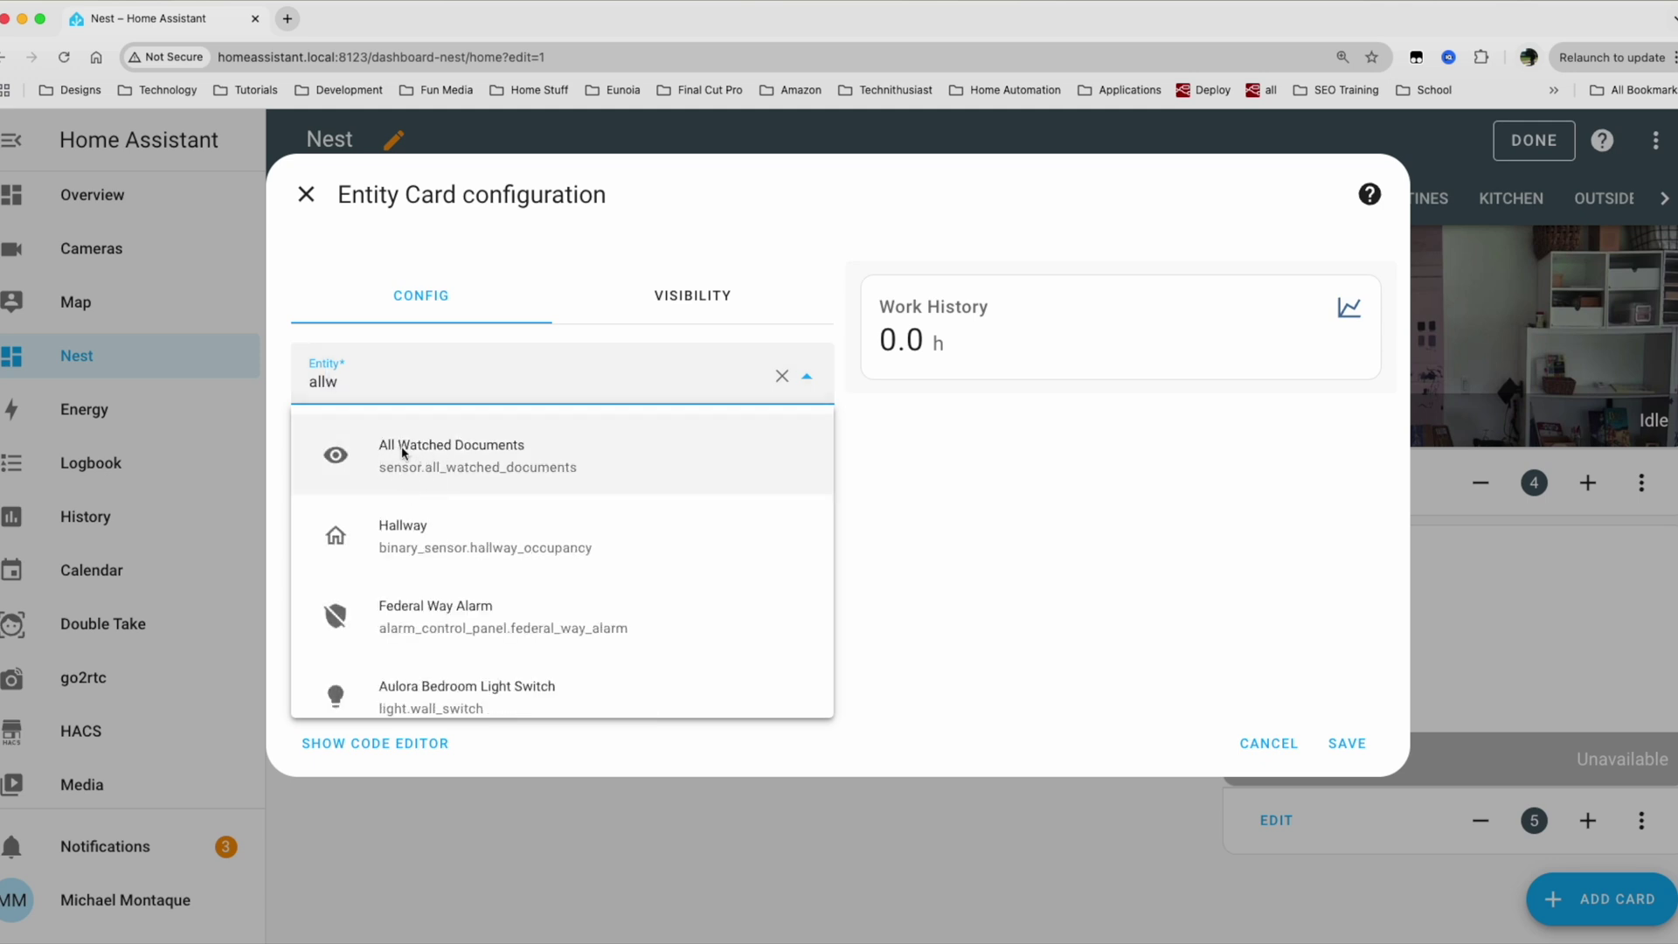
click(476, 455)
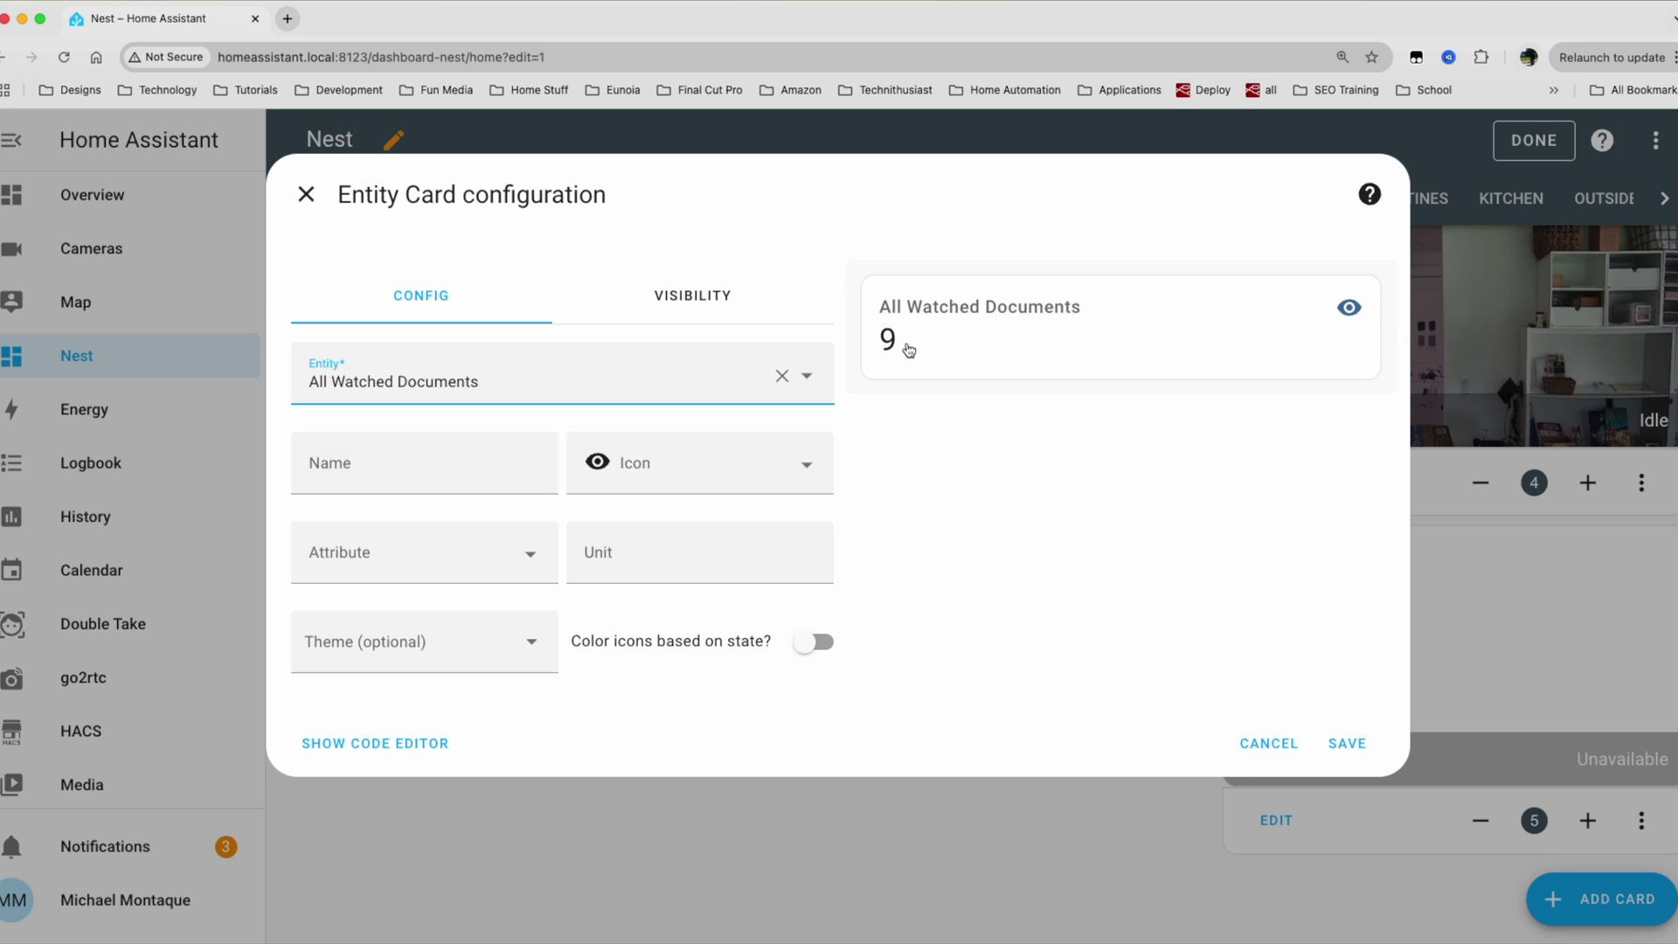
click(428, 471)
text(All Notion Documents)
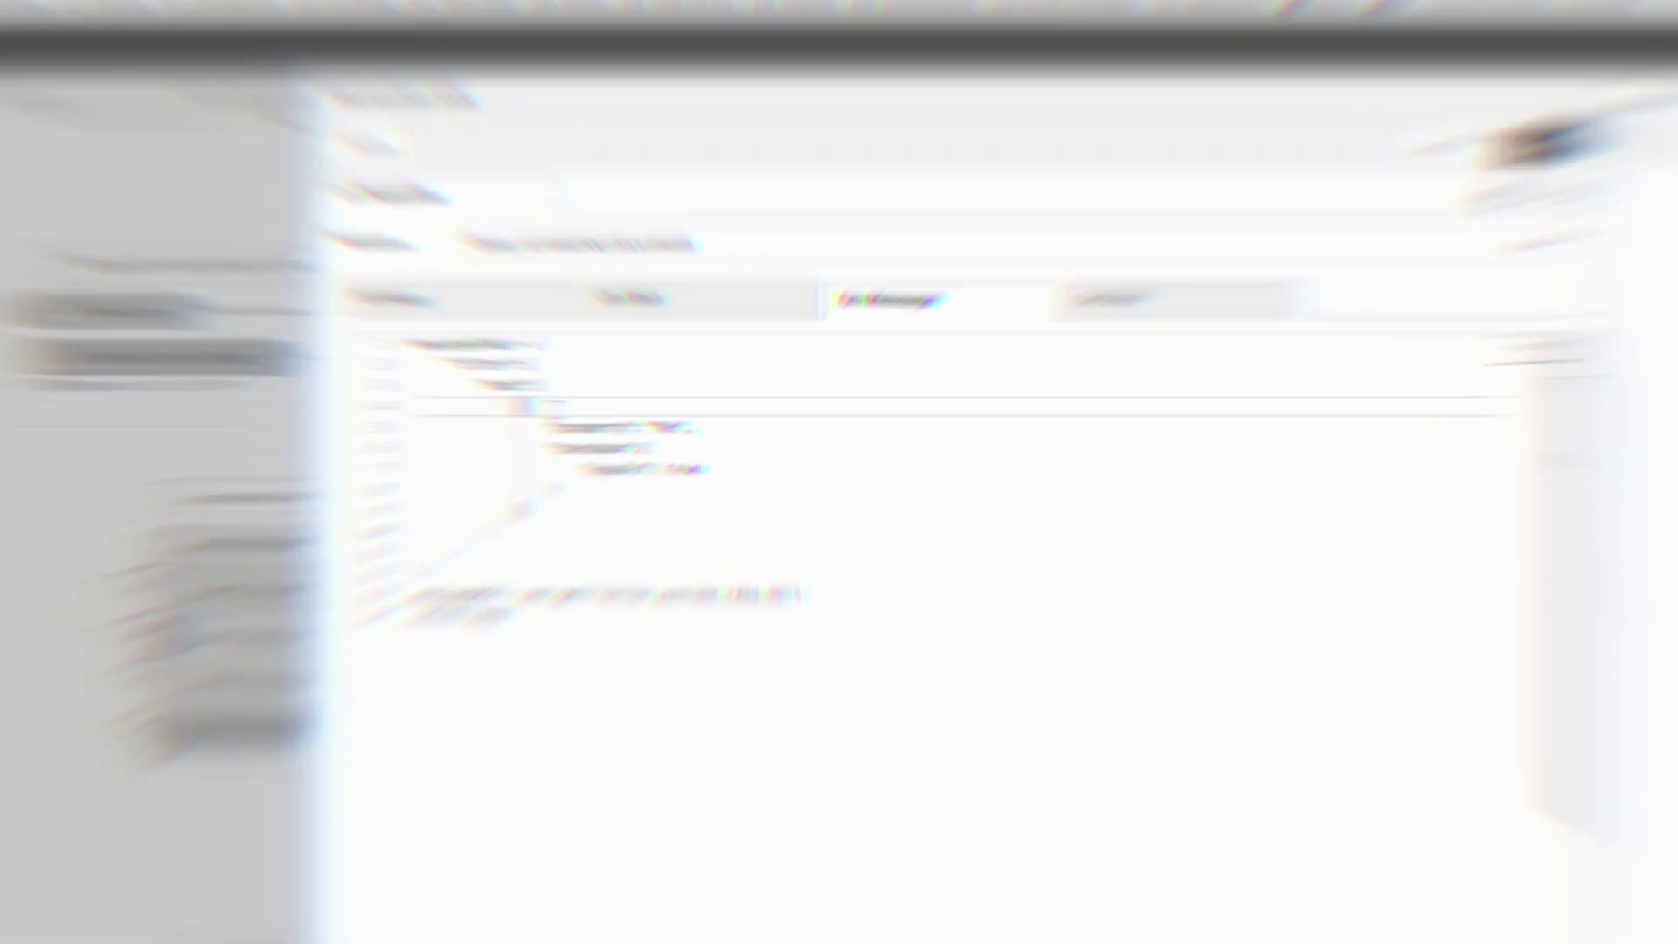
Highlight the Ke property condition and the whole filter object in the query code.
drag(584, 423, 737, 415)
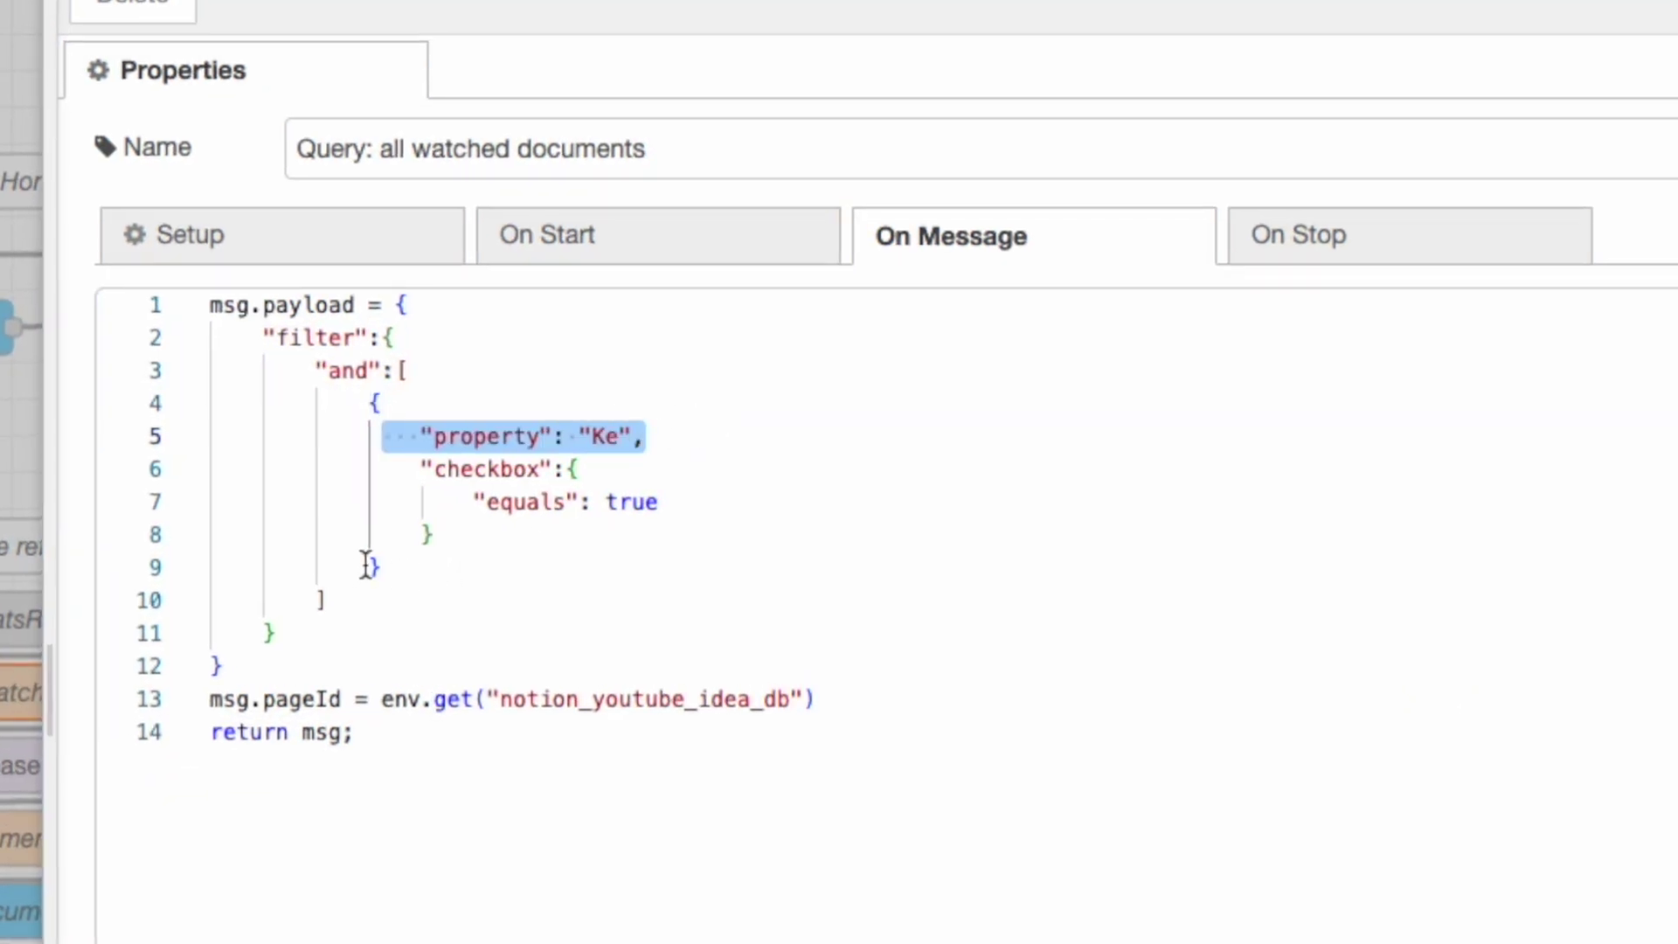
click(402, 622)
drag(383, 628, 101, 345)
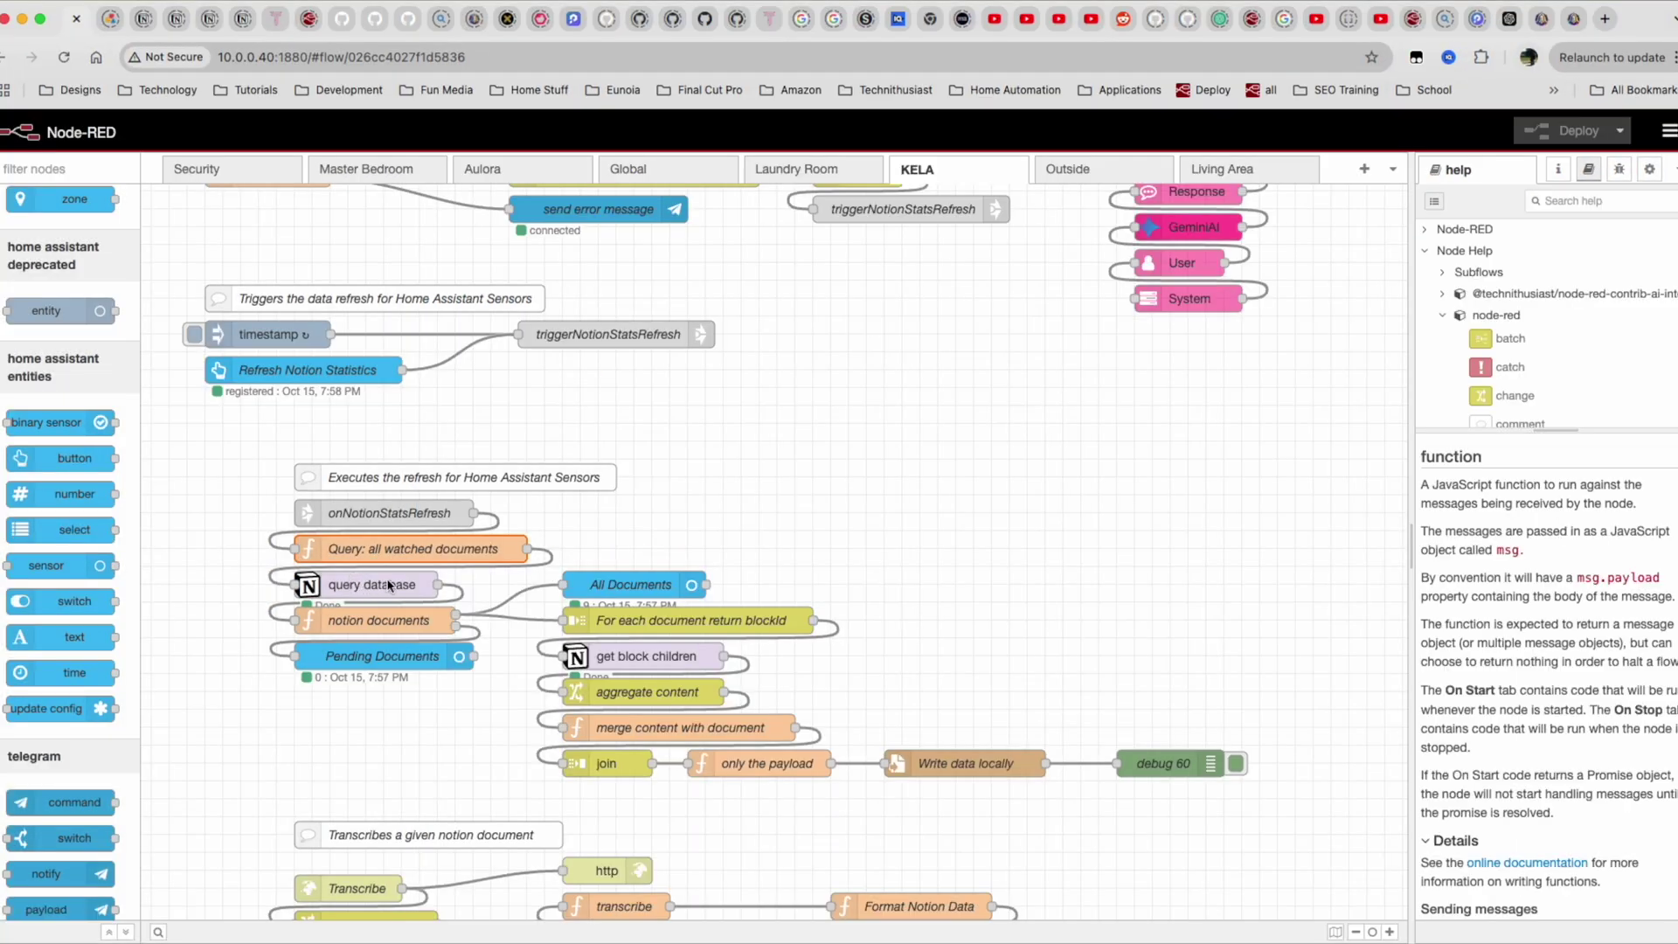
Read the query database node documentation's example query, noting its or condition and sorts.
click(390, 584)
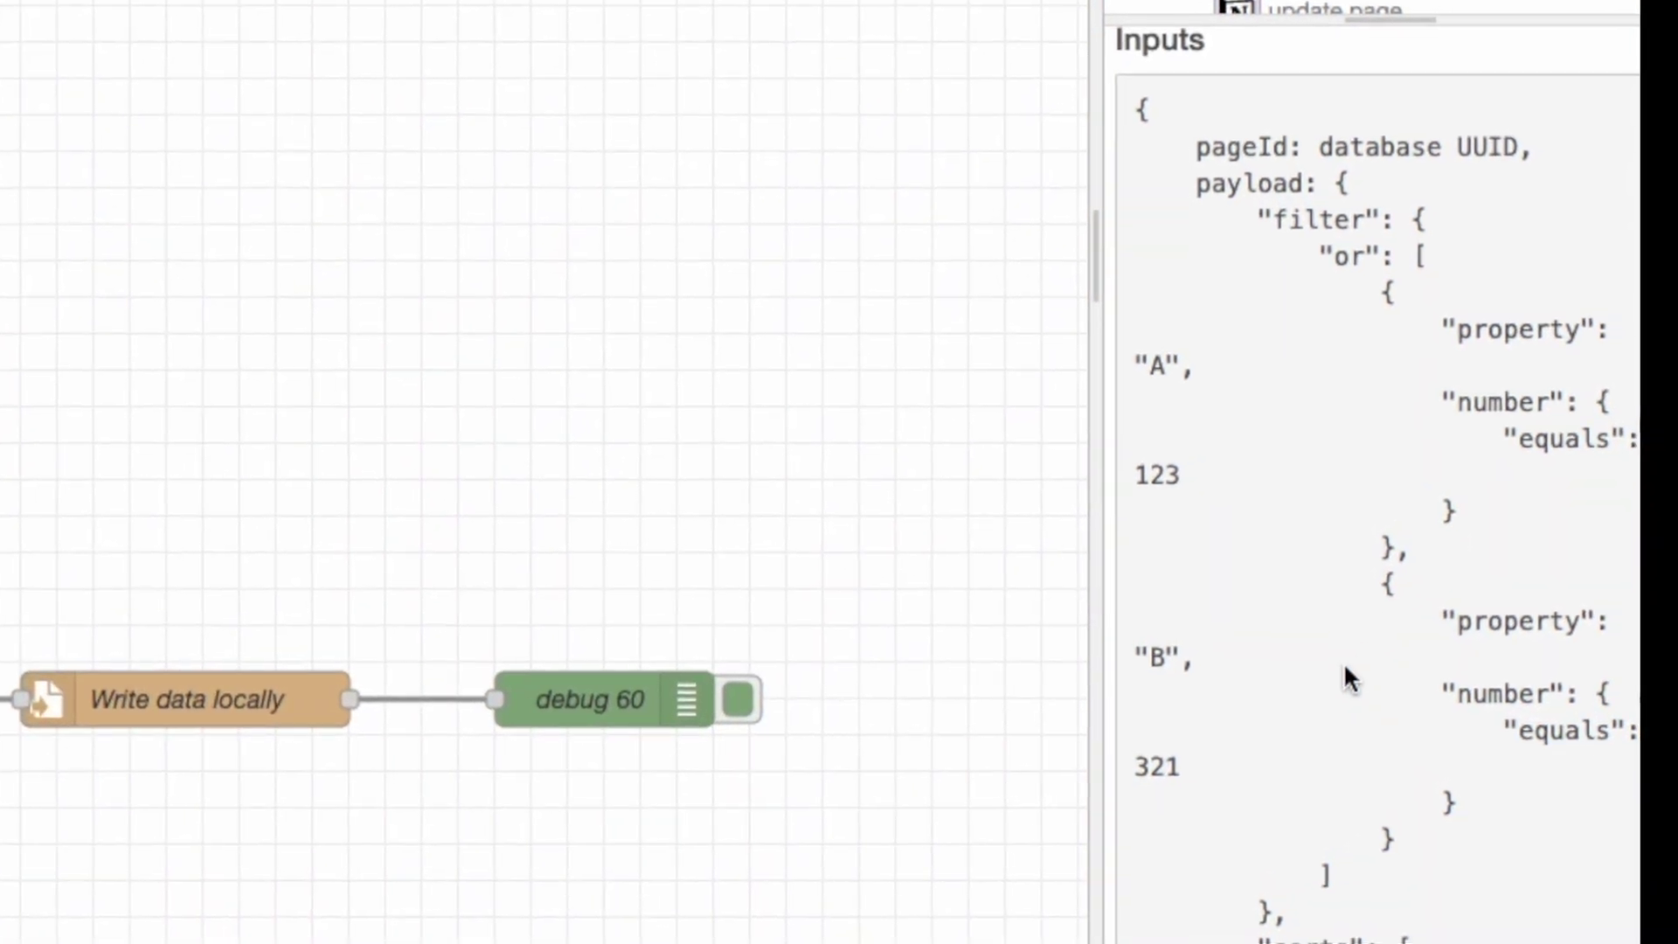
scroll(1344, 662, down, 4)
scroll(1343, 662, up, 4)
scroll(1343, 662, down, 5)
scroll(1344, 662, up, 4)
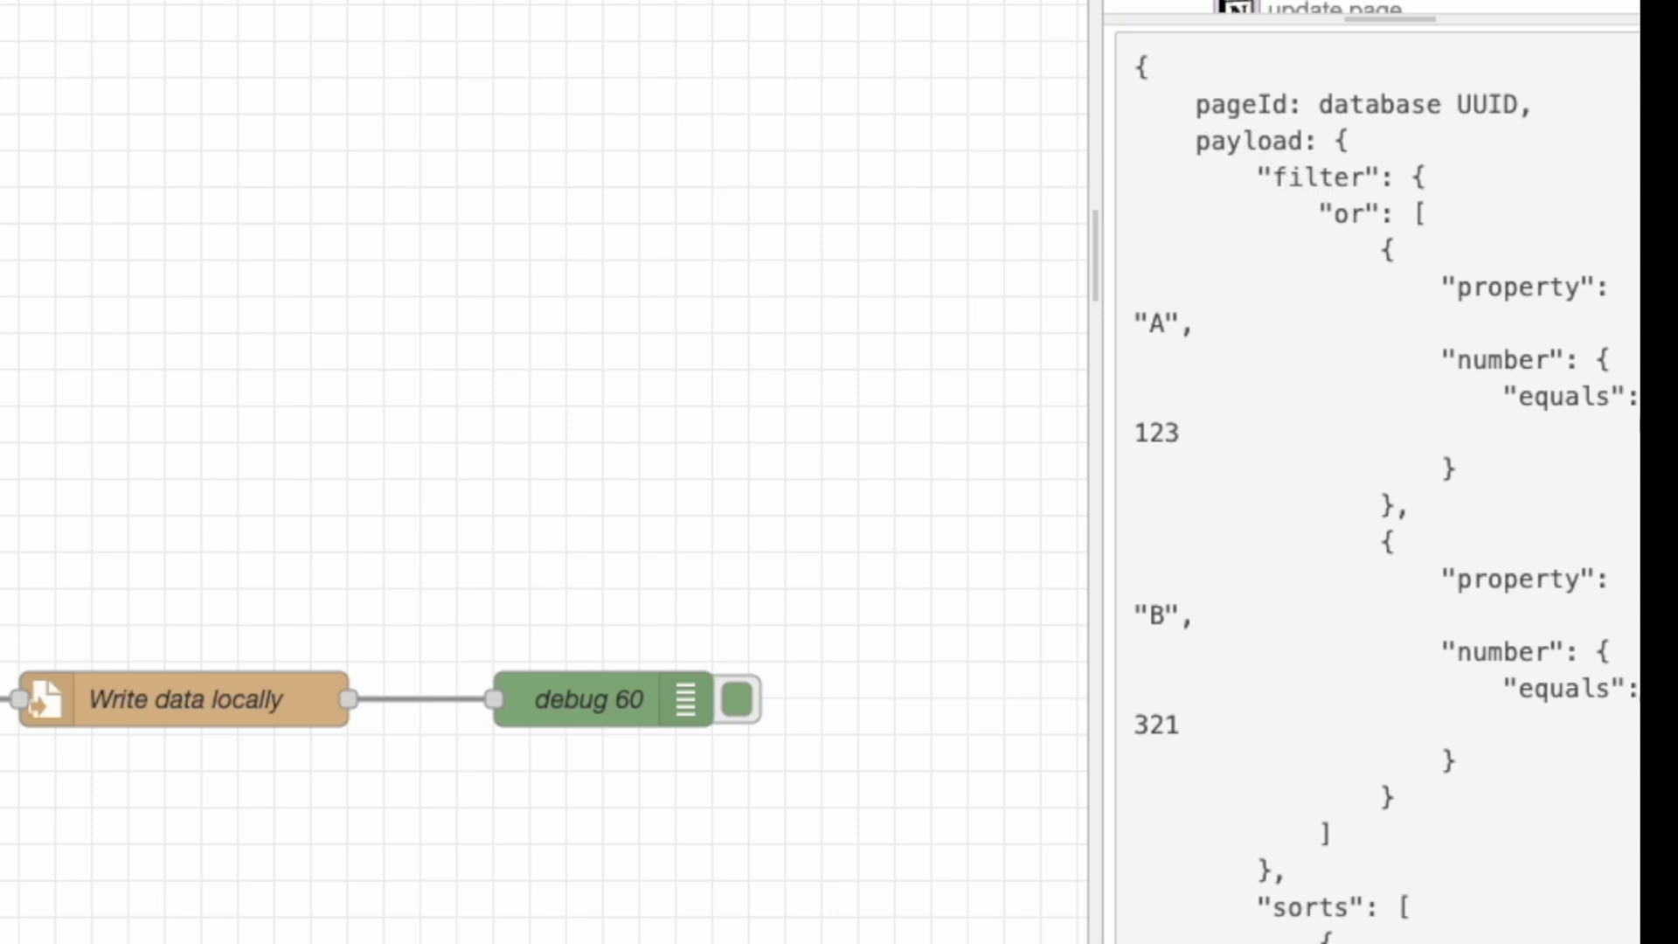
double_click(1331, 213)
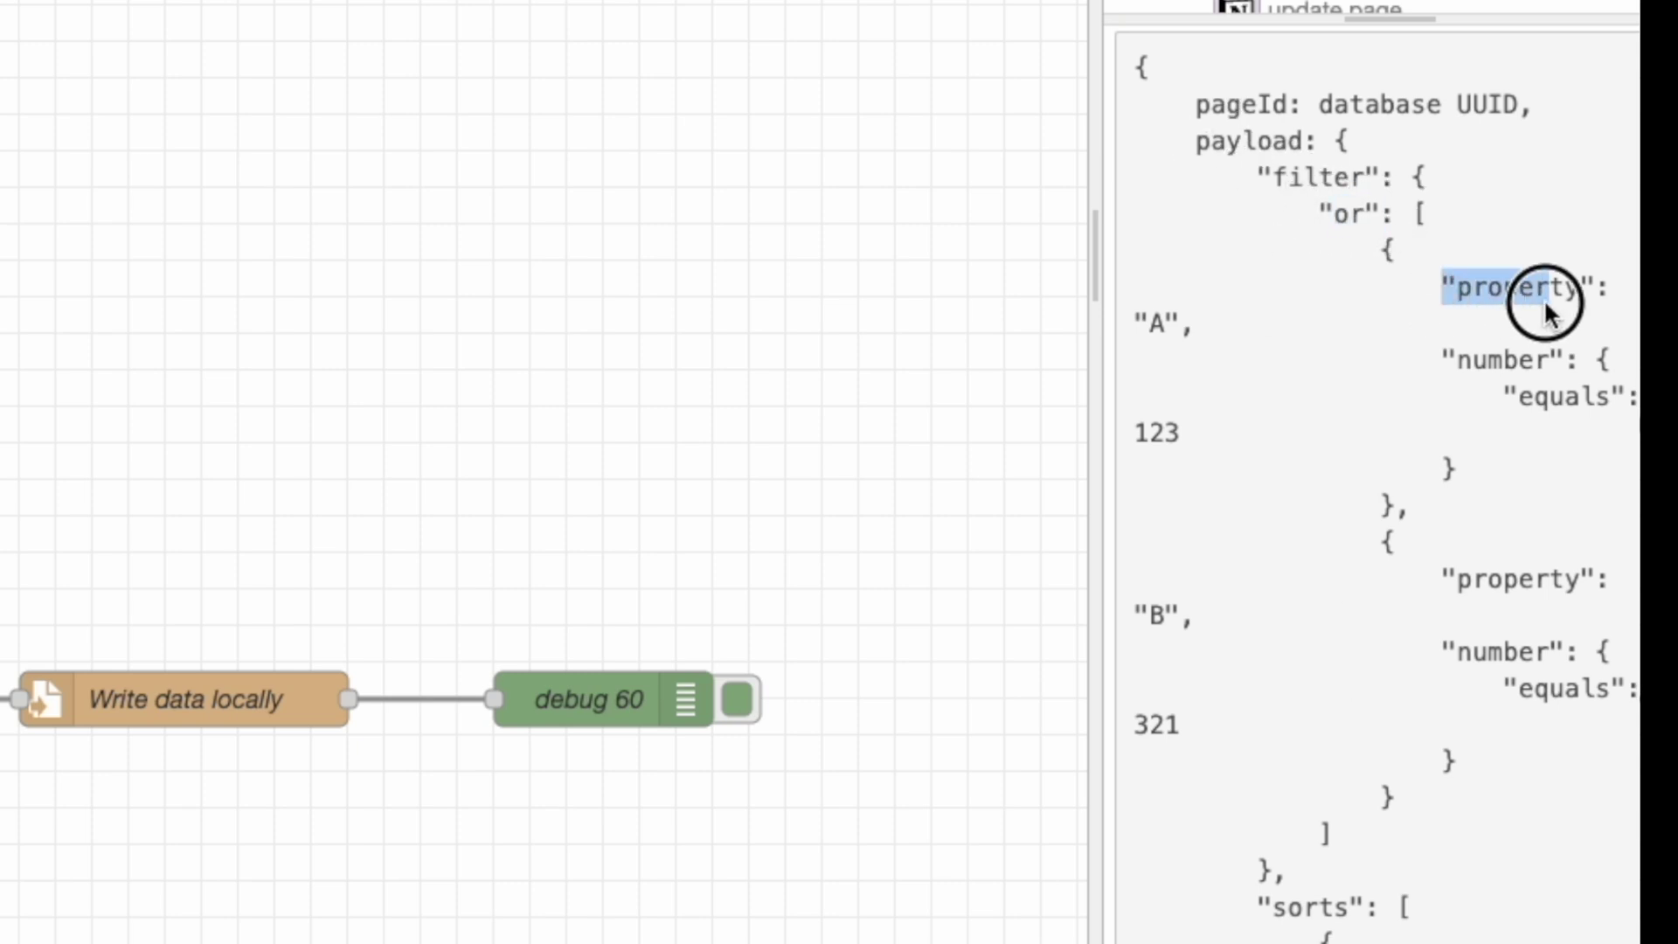
drag(1543, 297, 1543, 325)
scroll(1539, 706, down, 4)
drag(1371, 547, 1360, 797)
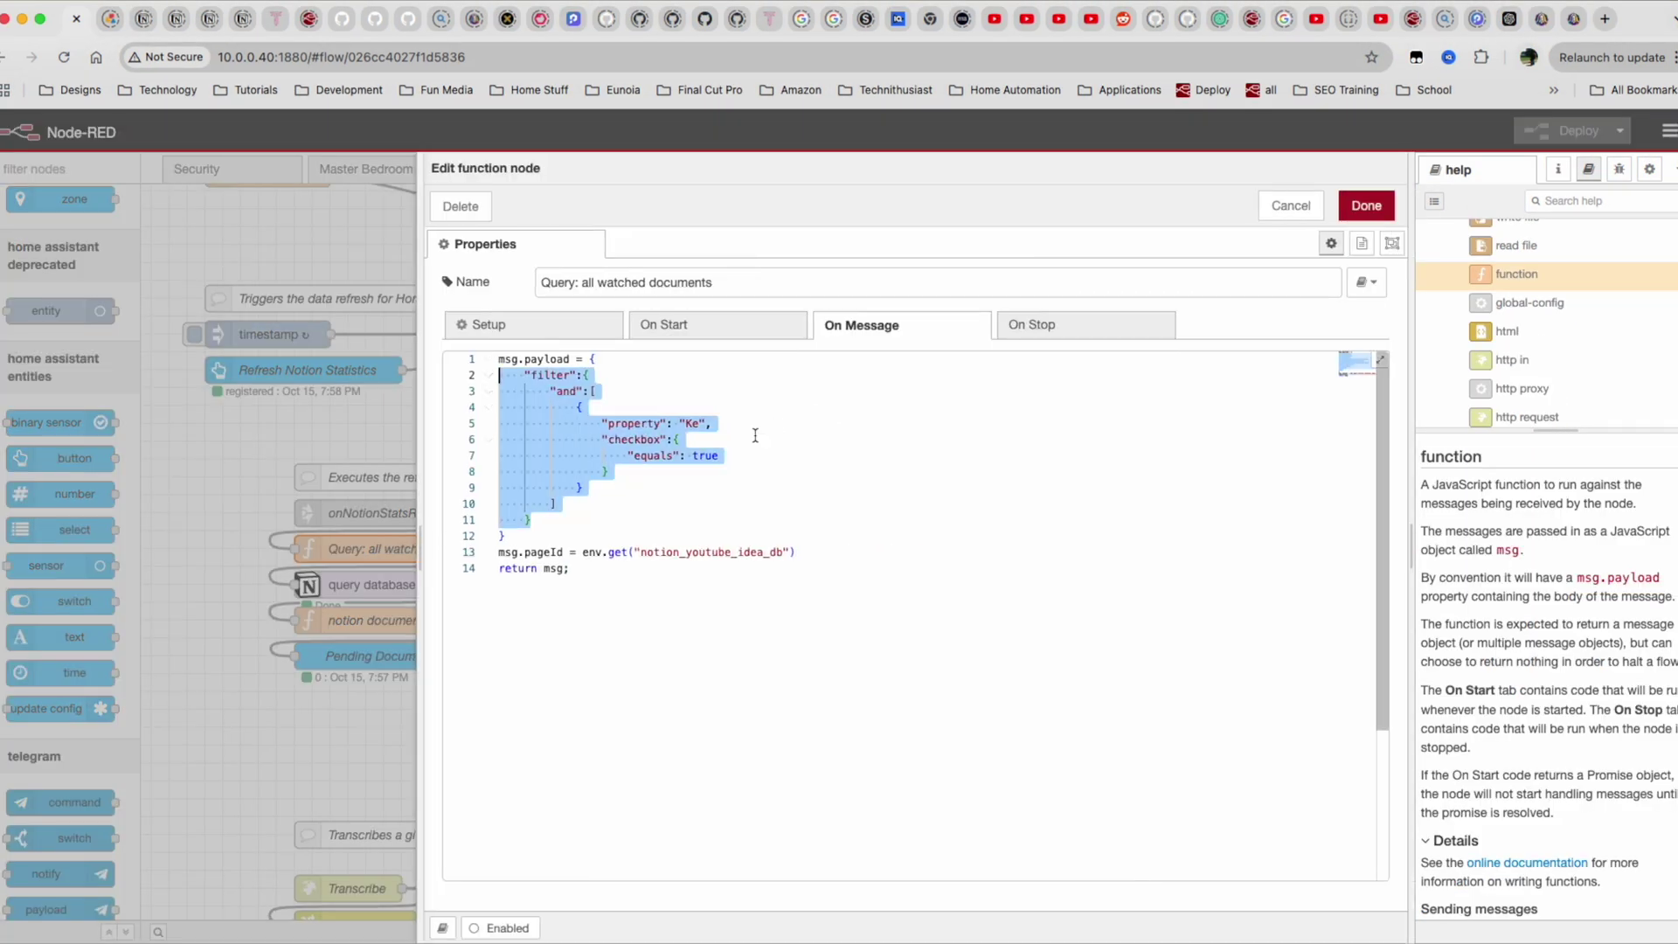
Open the Query: all watched documents function and highlight its equals true check.
click(774, 461)
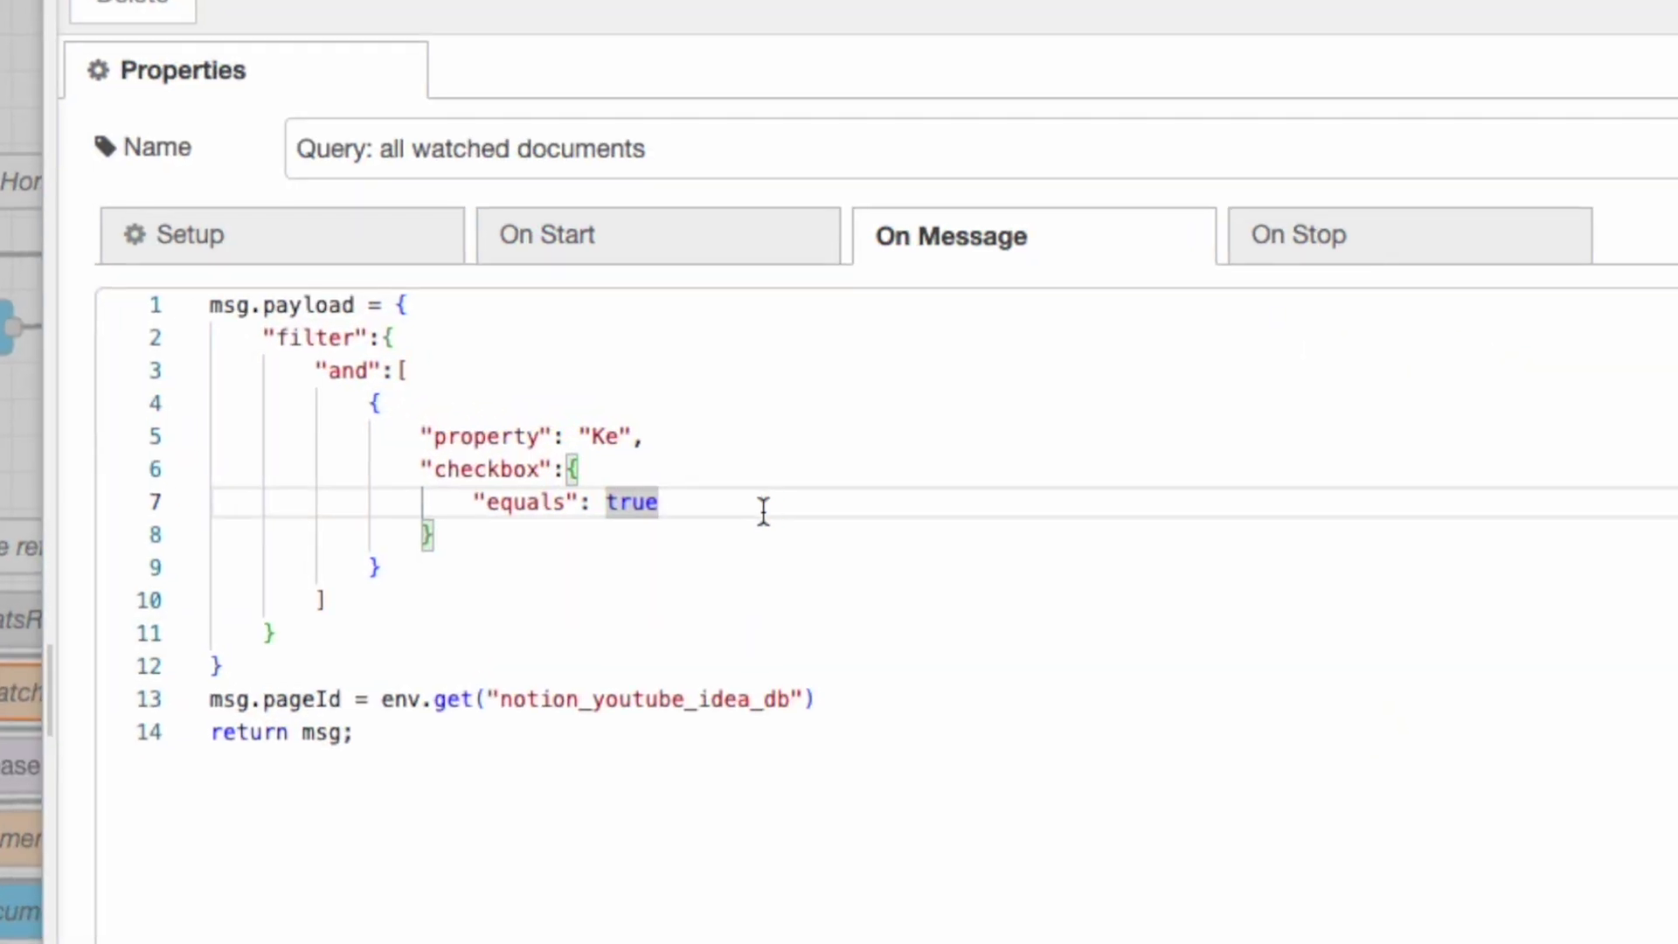
drag(788, 499, 374, 494)
click(460, 502)
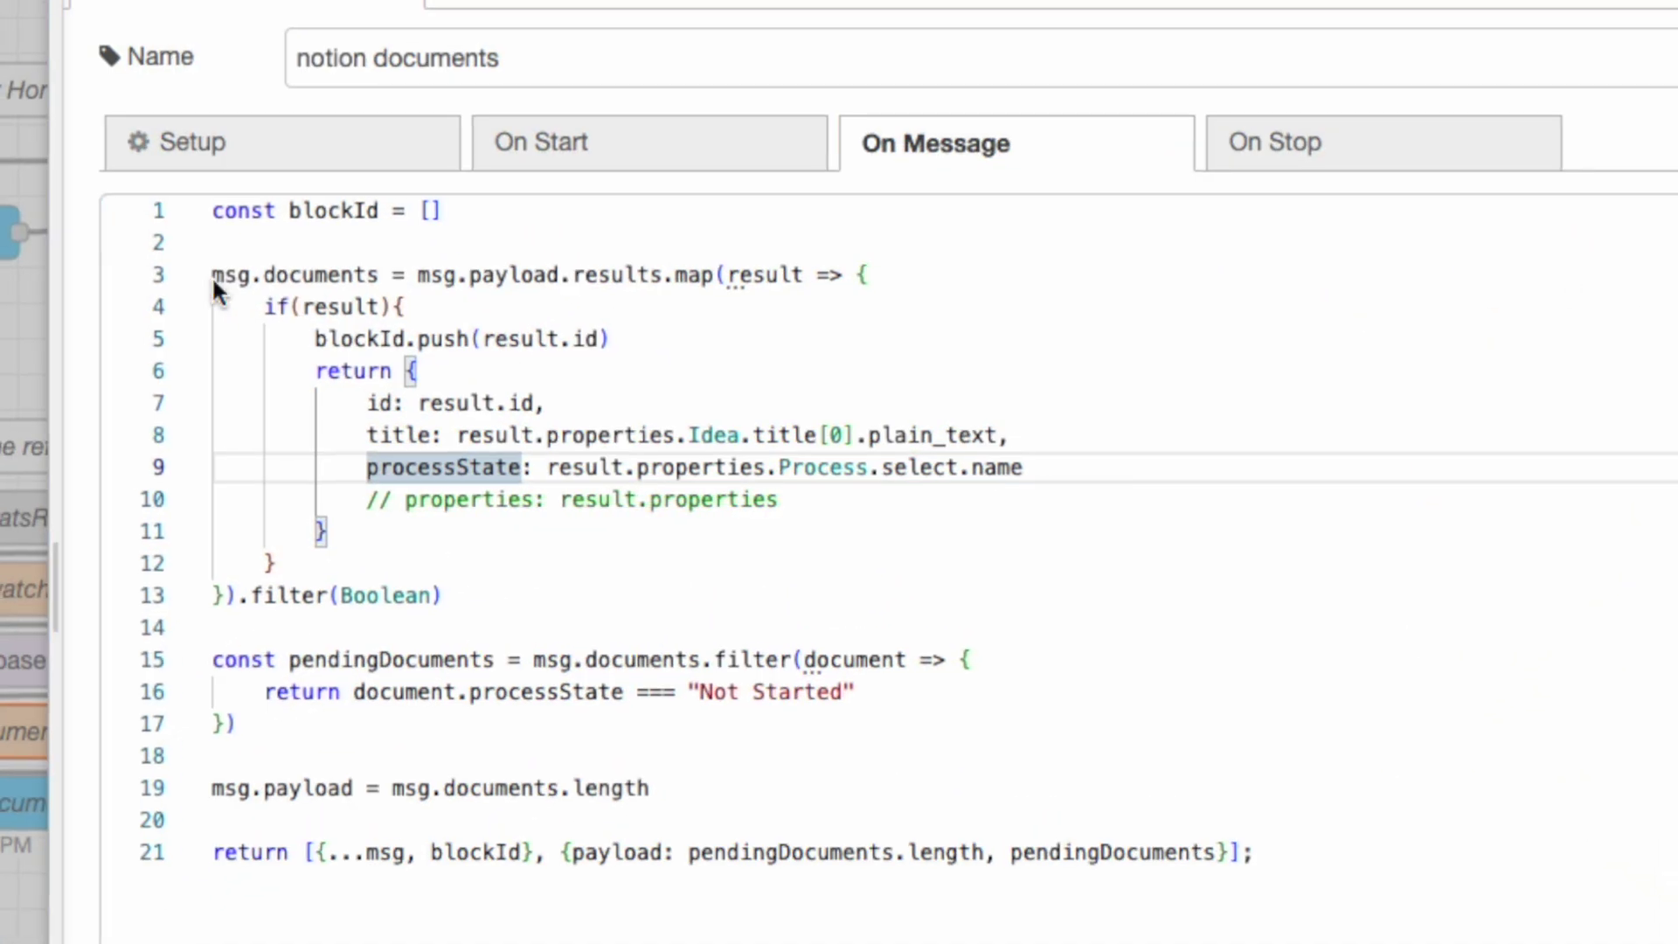
Trace how line 3 reads the query results from msg.payload and line 4 checks if(result).
click(325, 269)
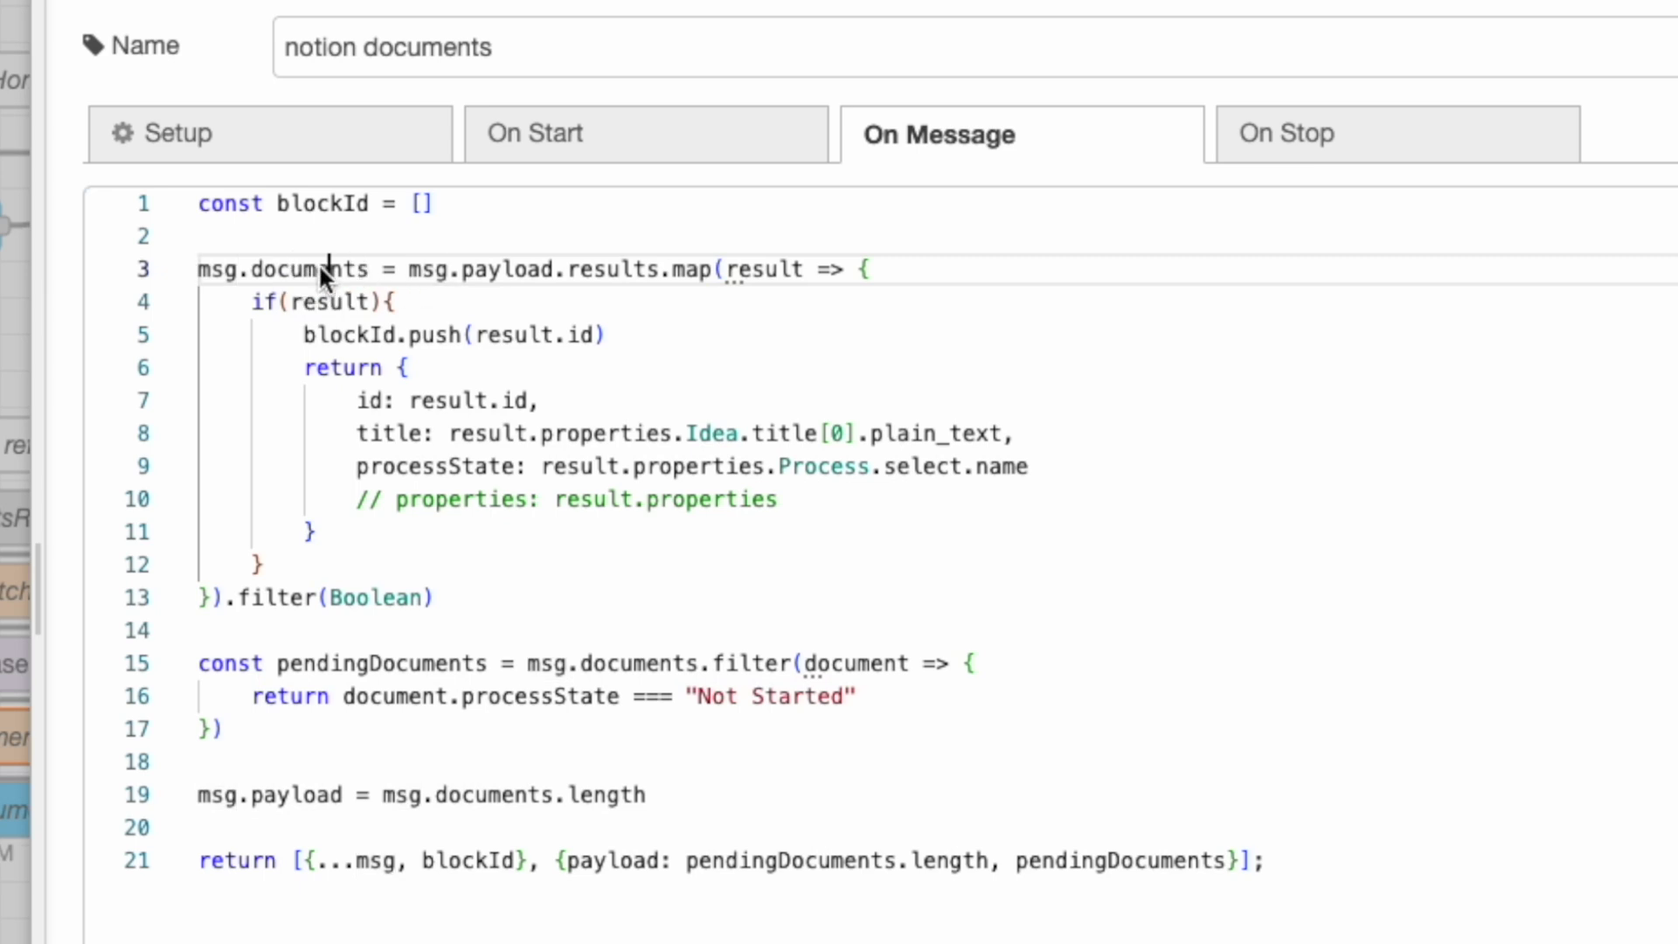
drag(394, 266, 465, 262)
click(411, 267)
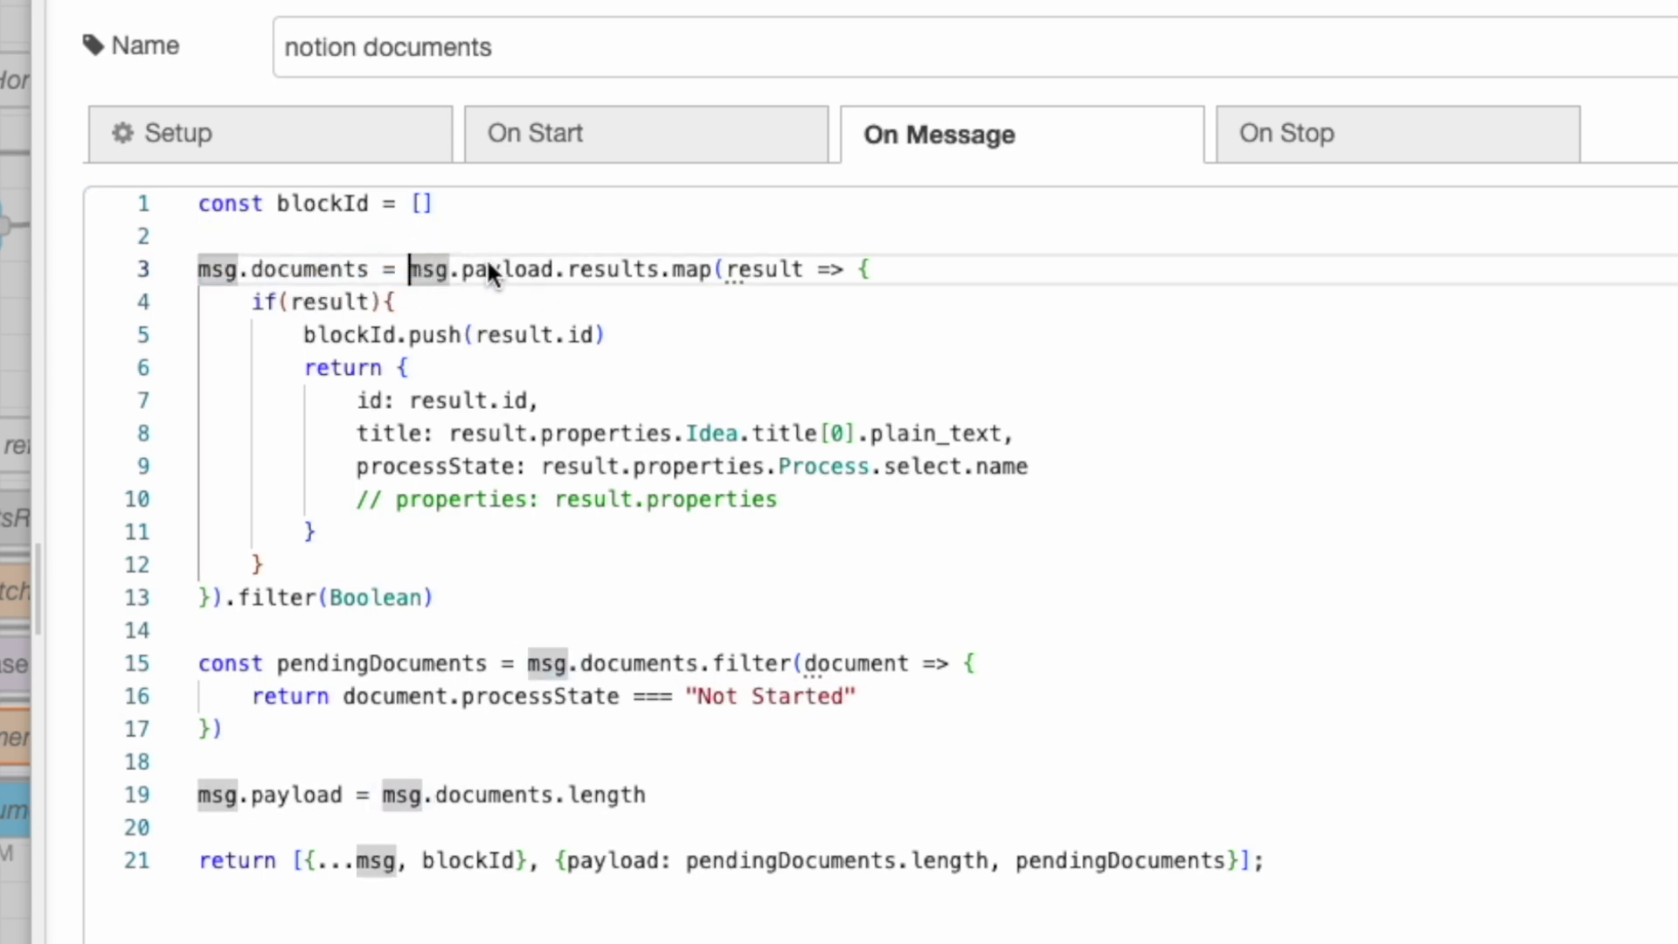
click(515, 269)
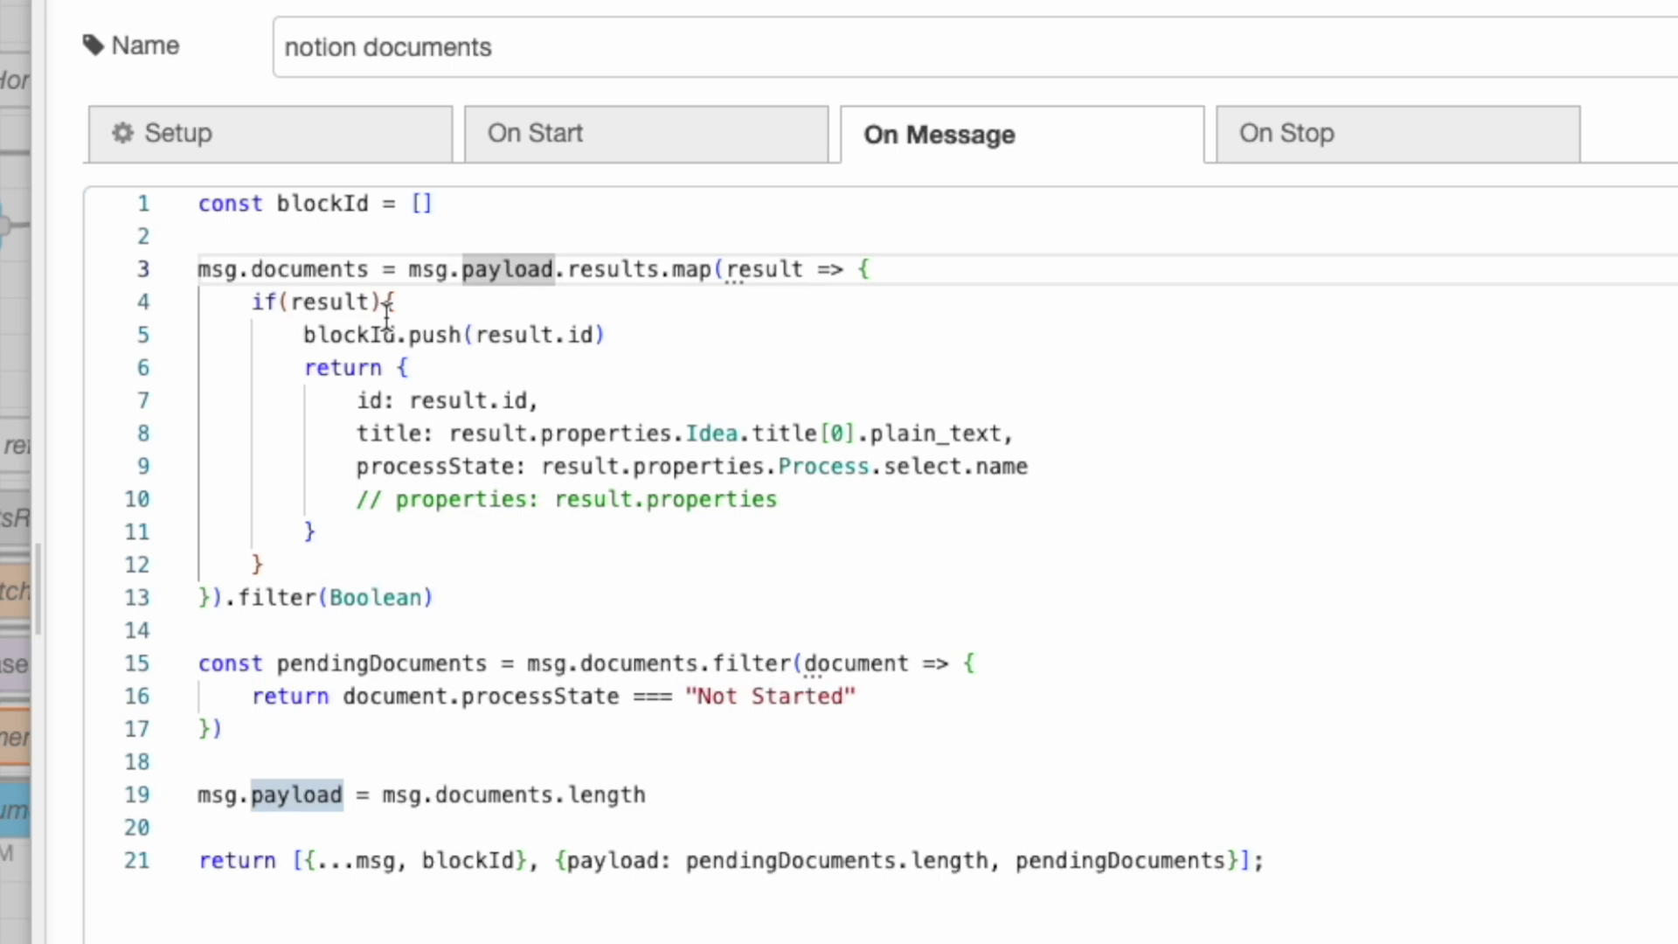
drag(554, 269, 649, 269)
drag(280, 300, 370, 306)
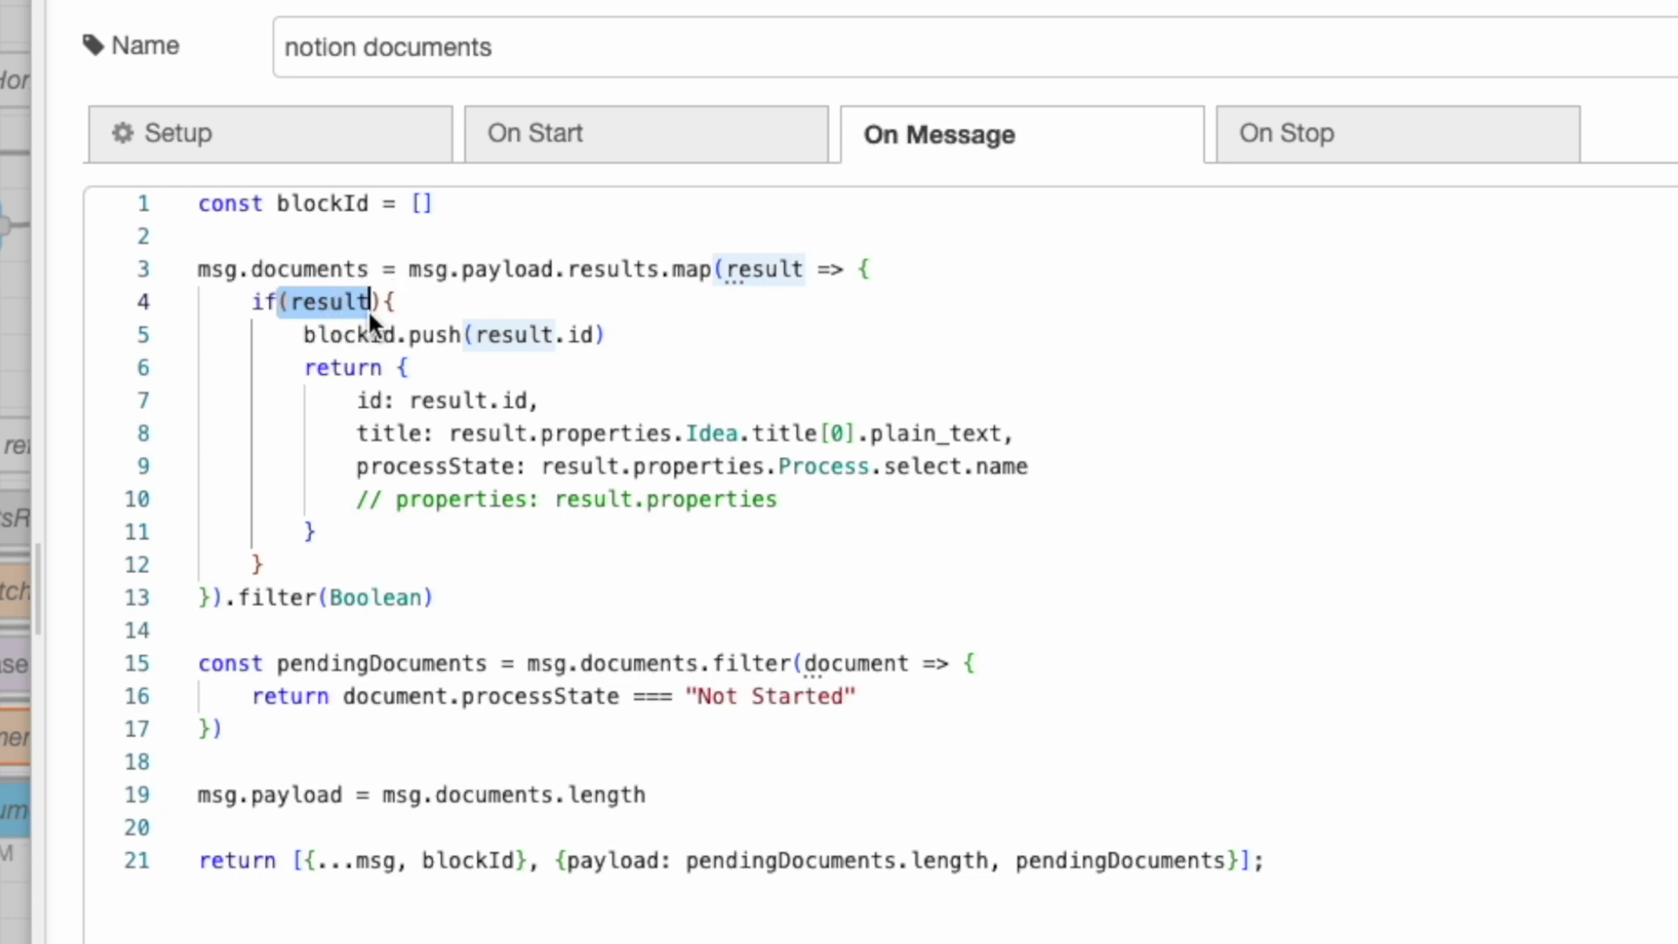
drag(223, 288, 384, 306)
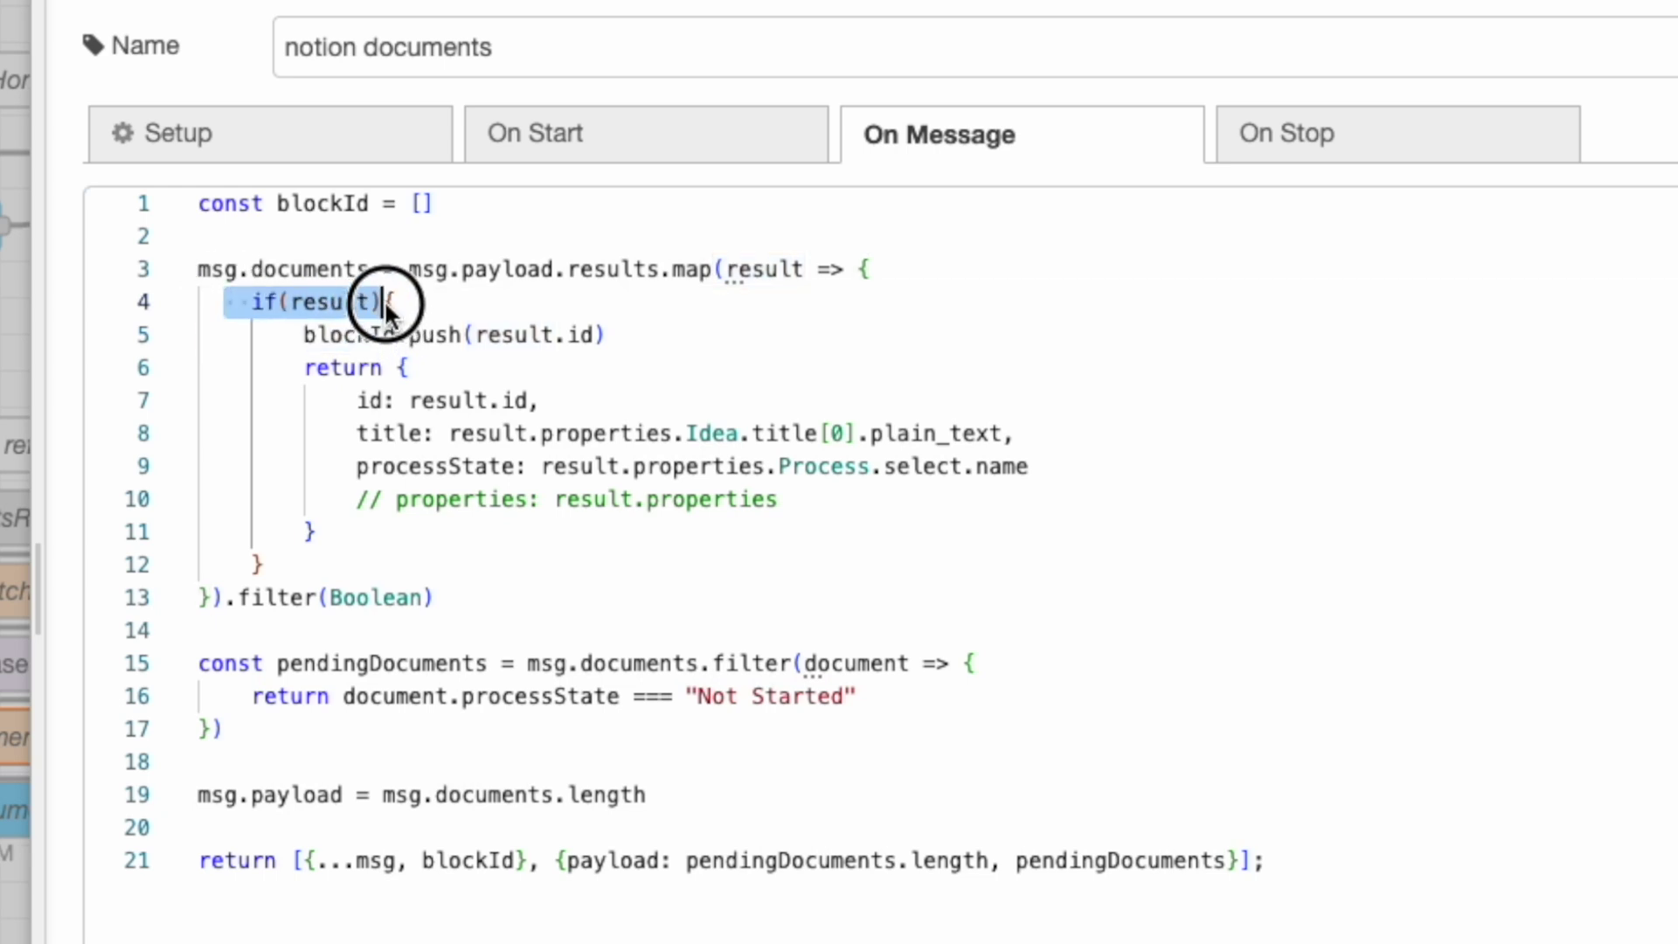
click(288, 332)
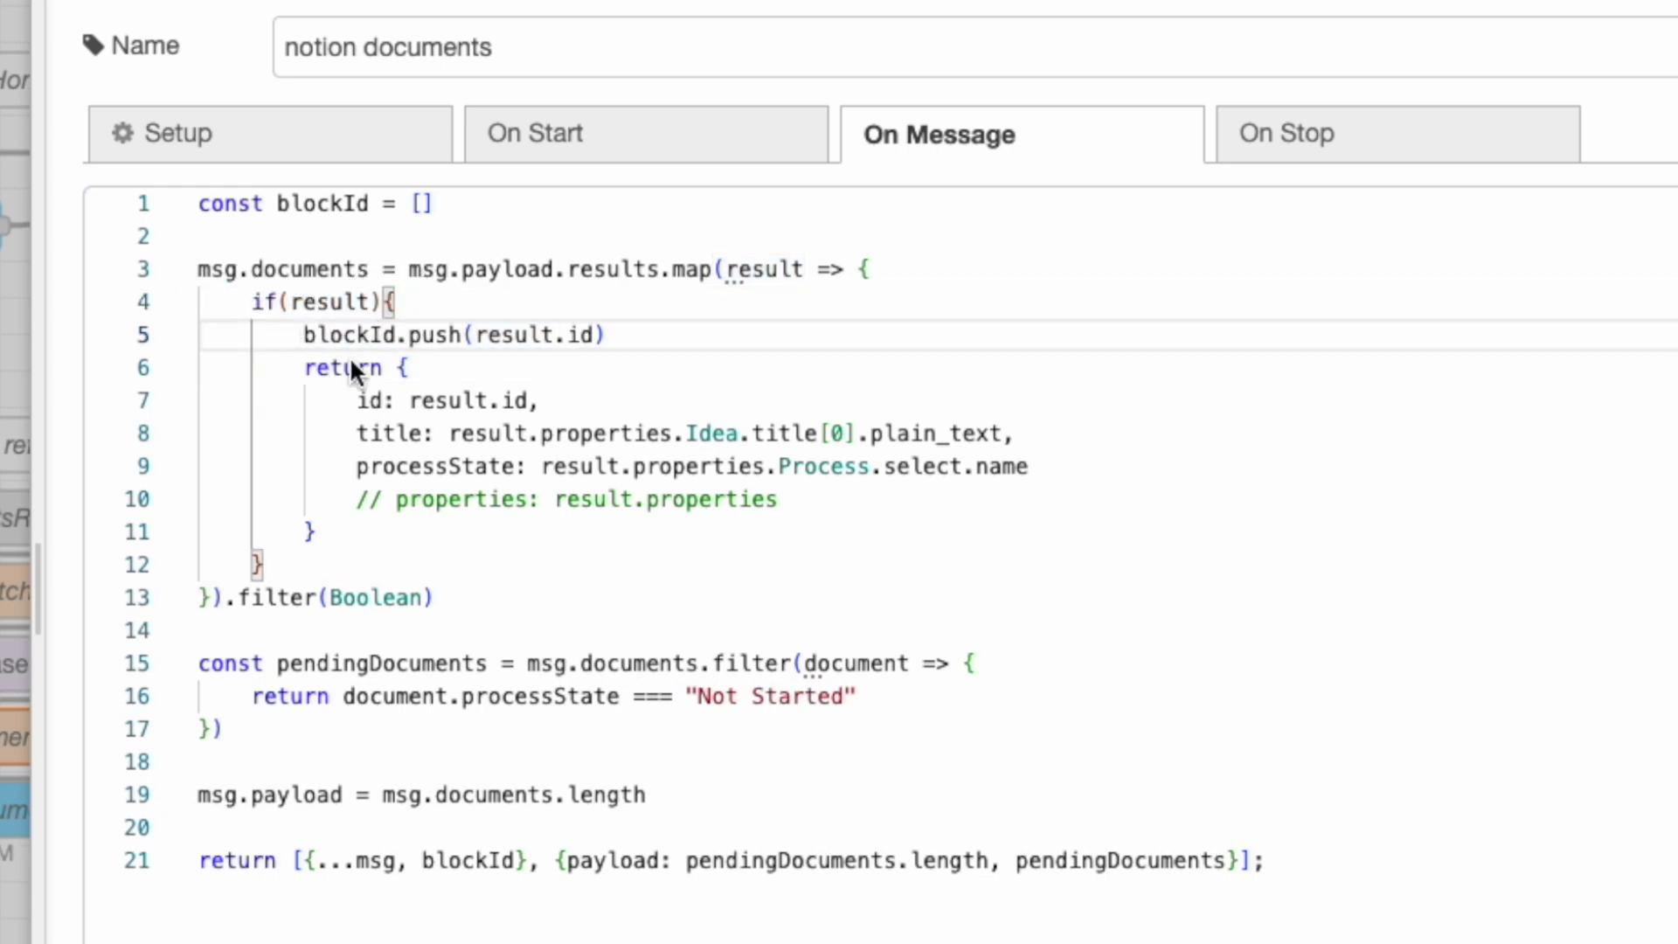
Examine the returned document object, its processState select path and the blockId push line.
drag(318, 371, 529, 516)
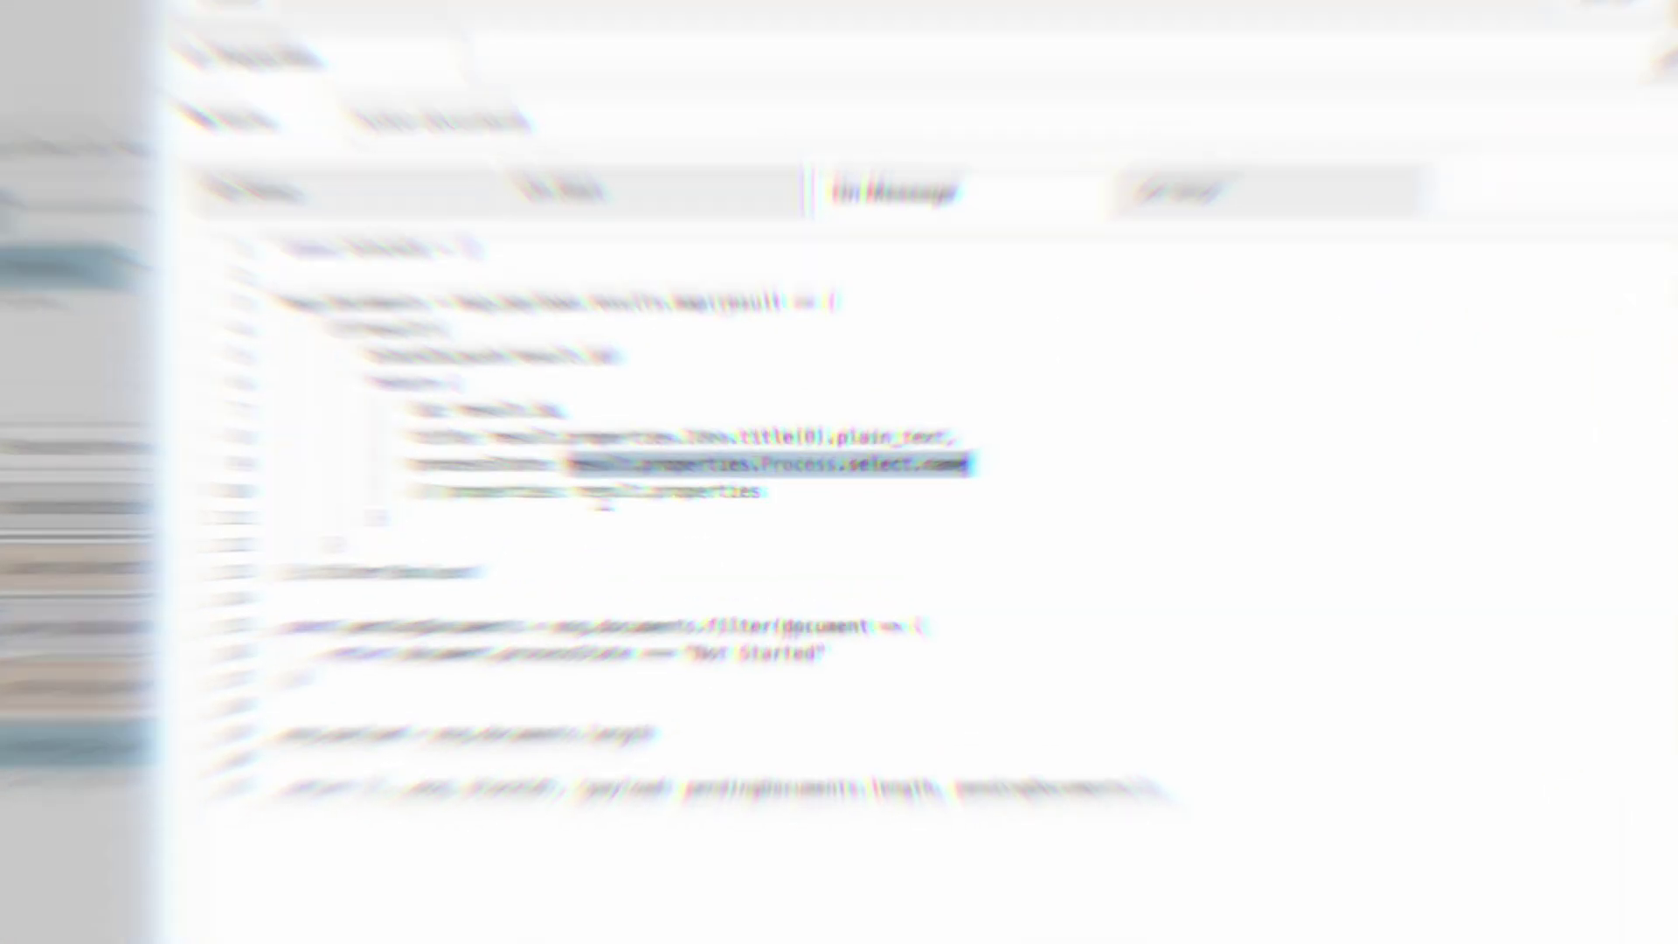
click(795, 451)
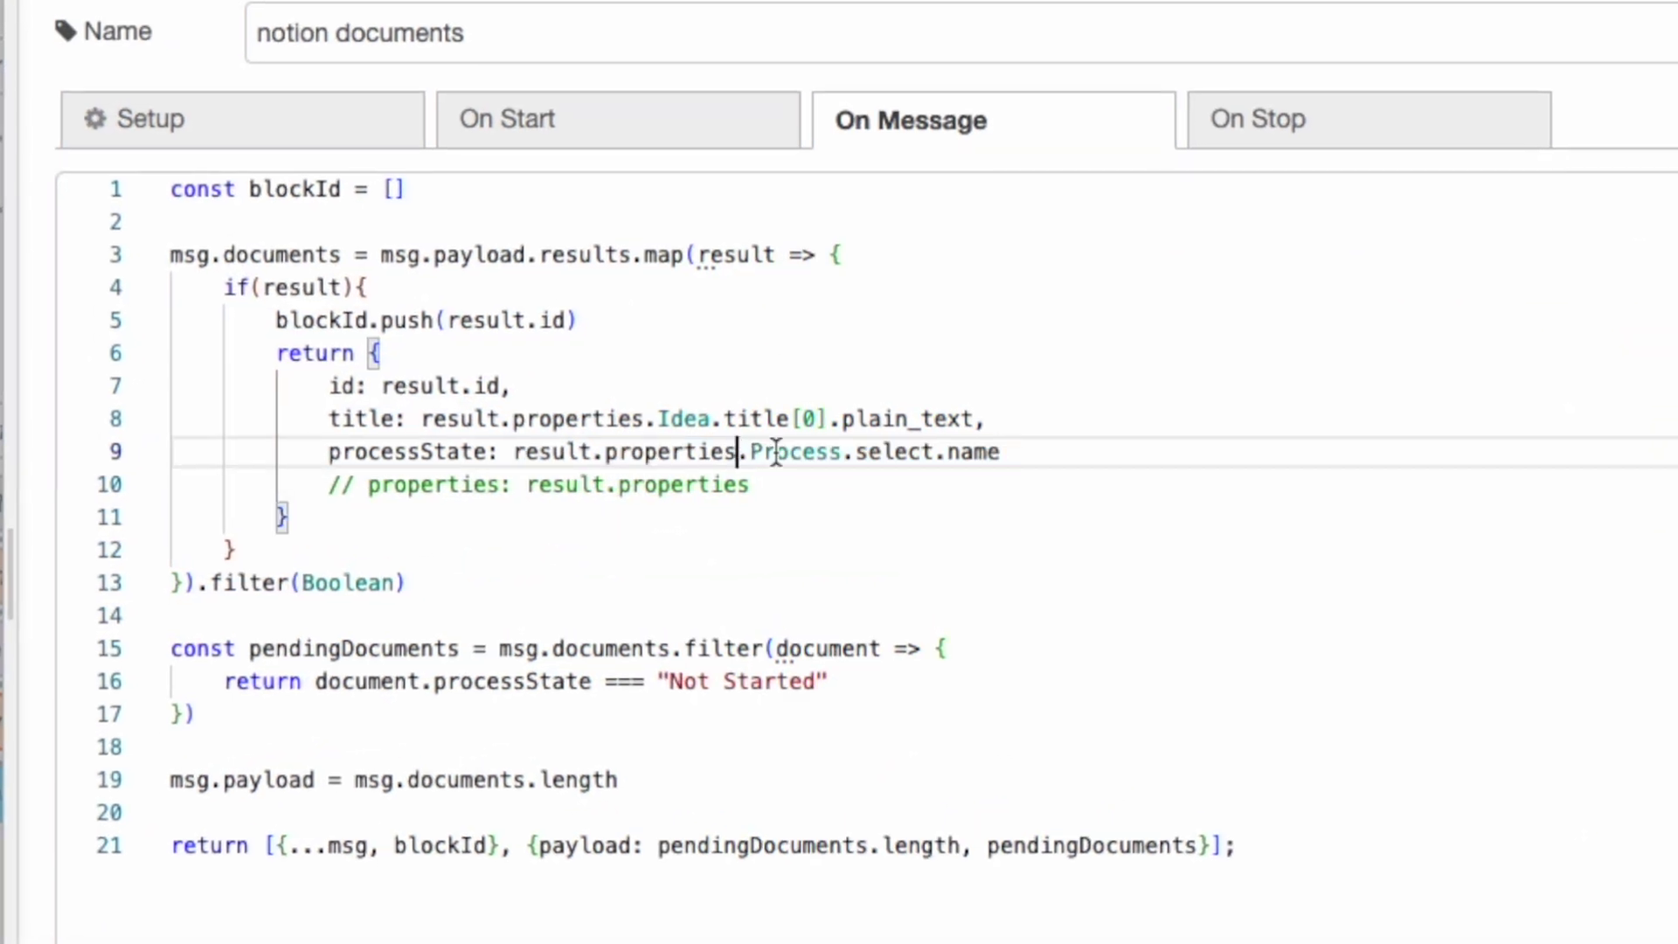
click(872, 451)
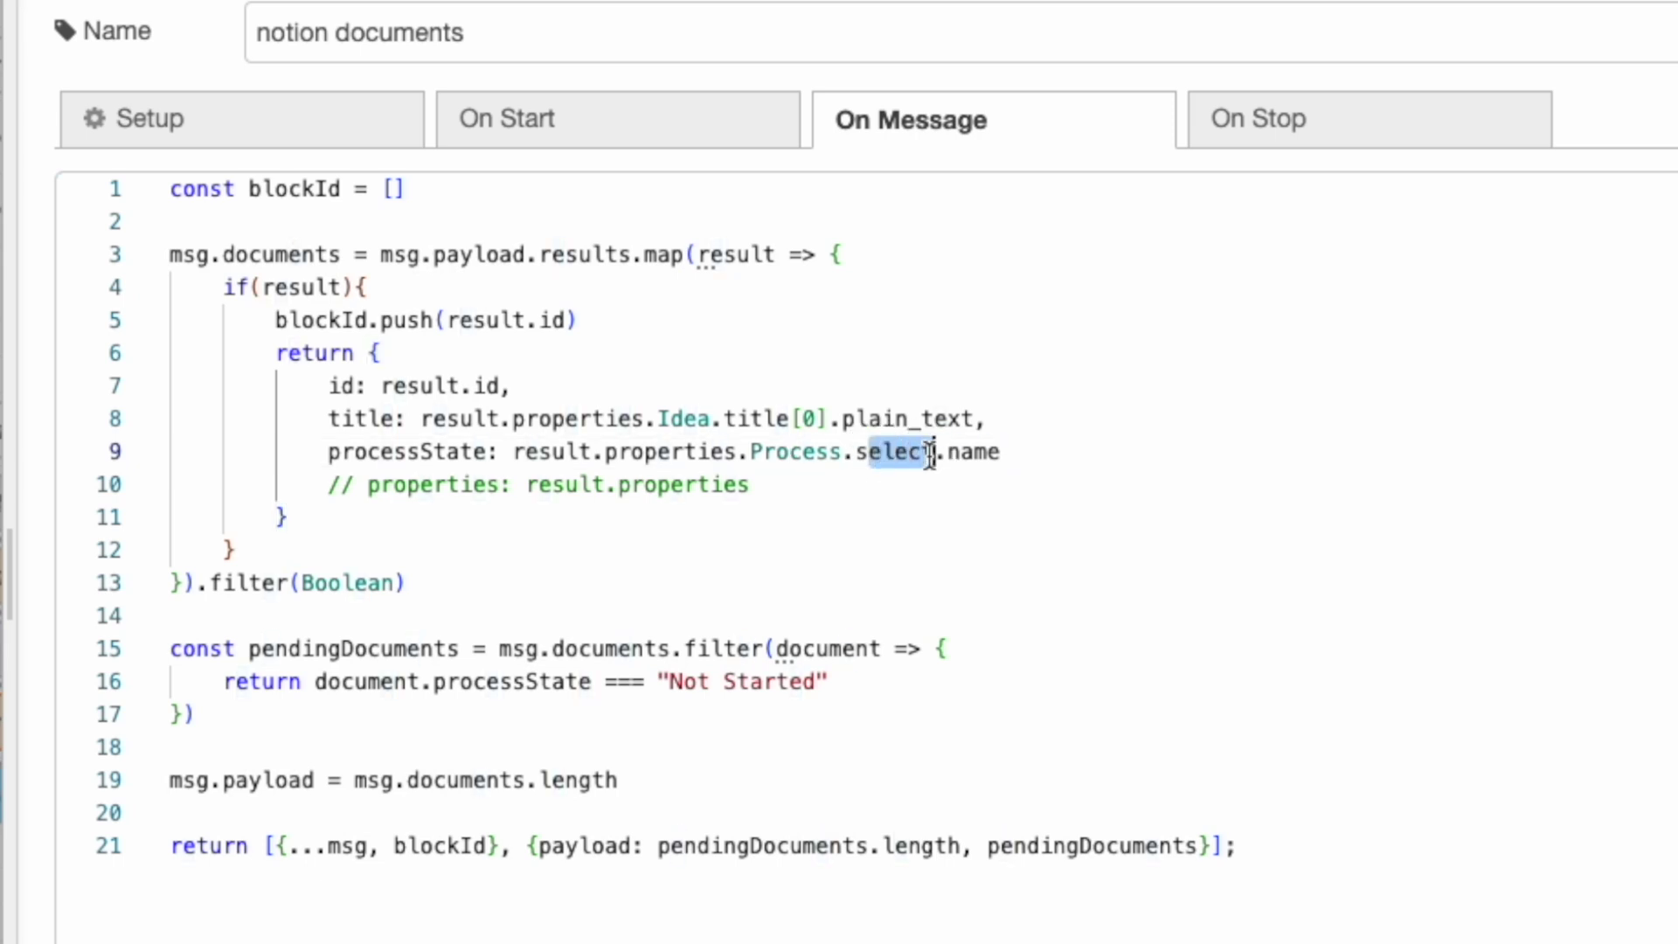
click(984, 451)
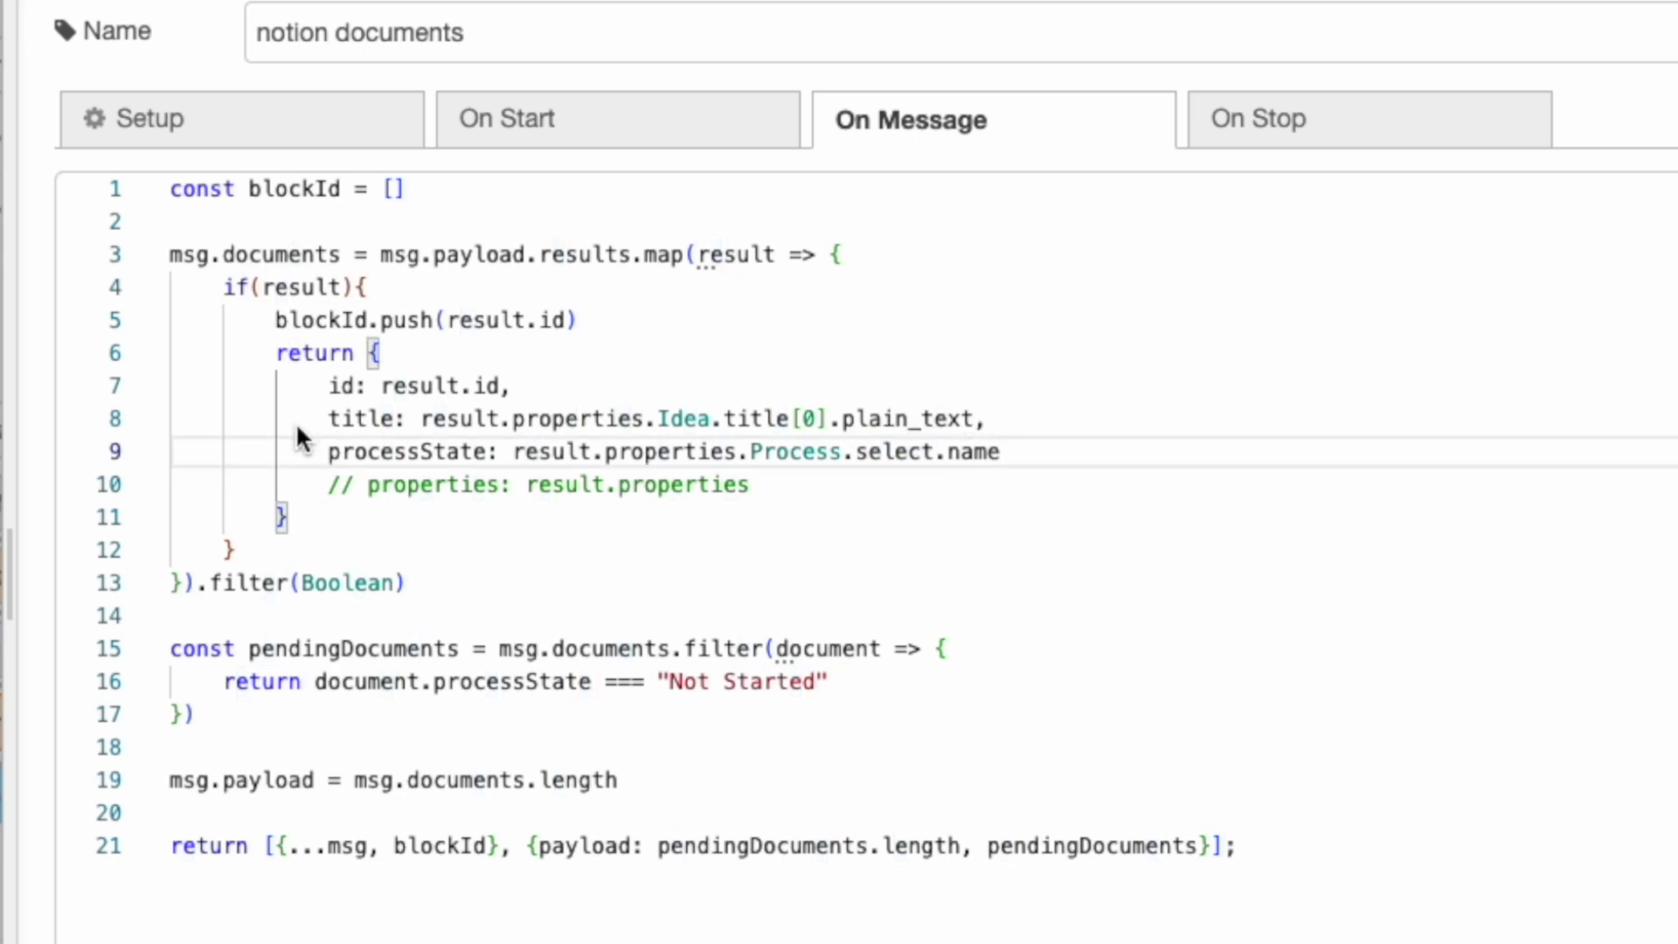
click(265, 310)
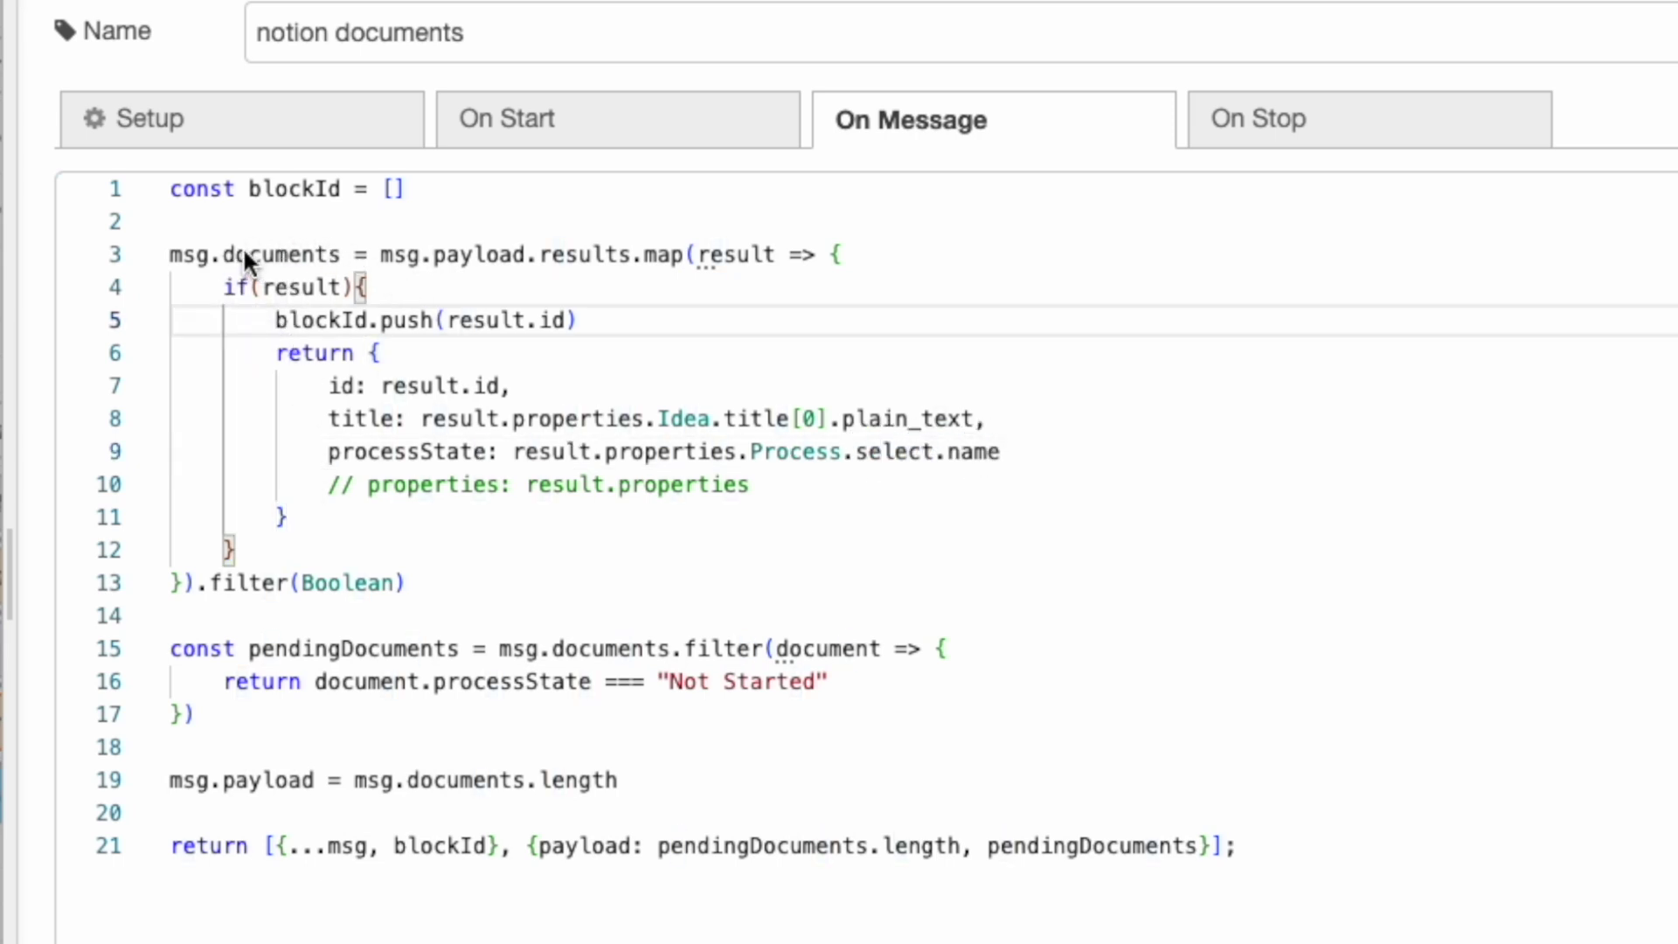
Review the documents variable and the pendingDocuments filter on msg.documents for Not Started status.
drag(245, 254, 316, 258)
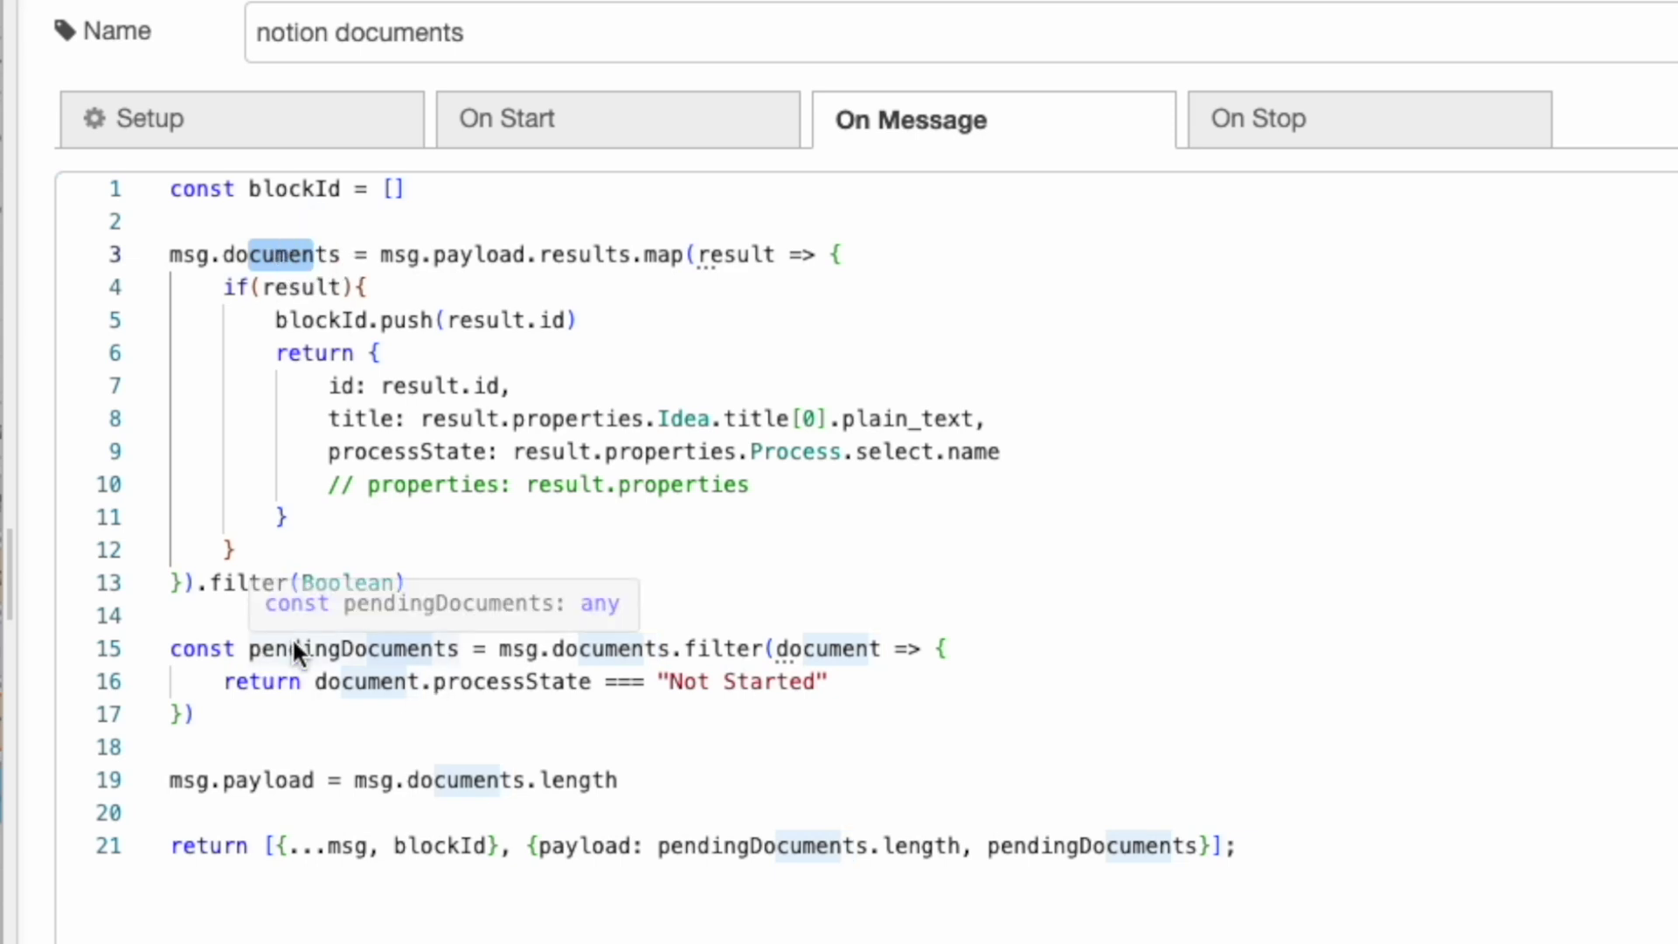
drag(502, 648, 834, 681)
click(759, 648)
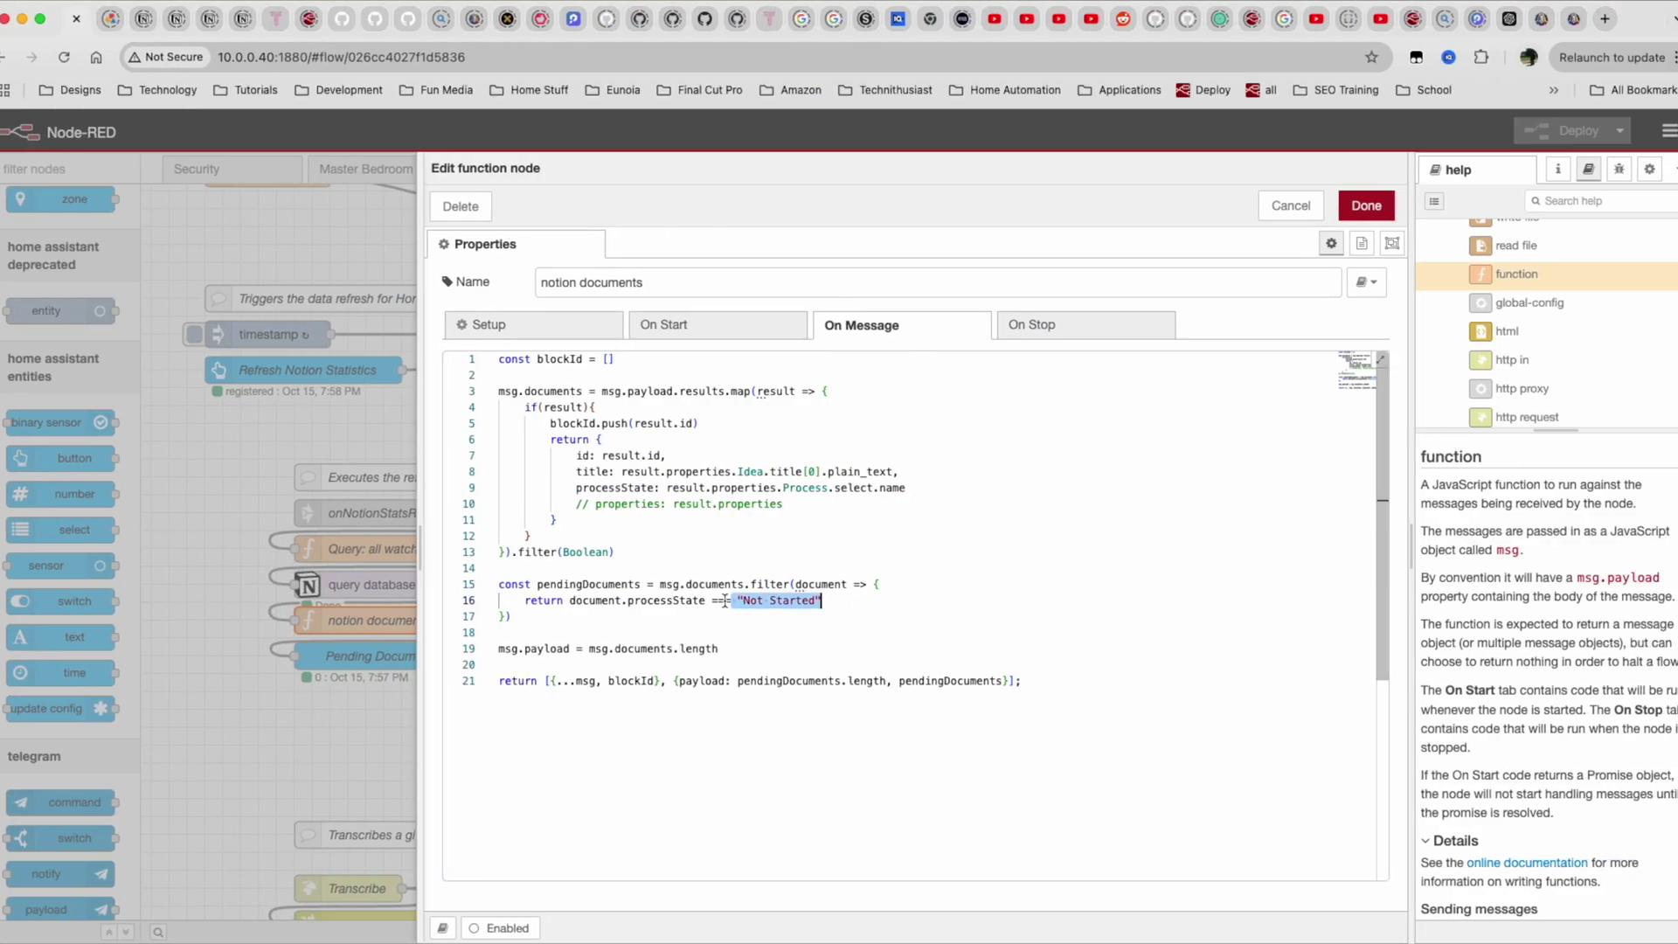
double_click(613, 583)
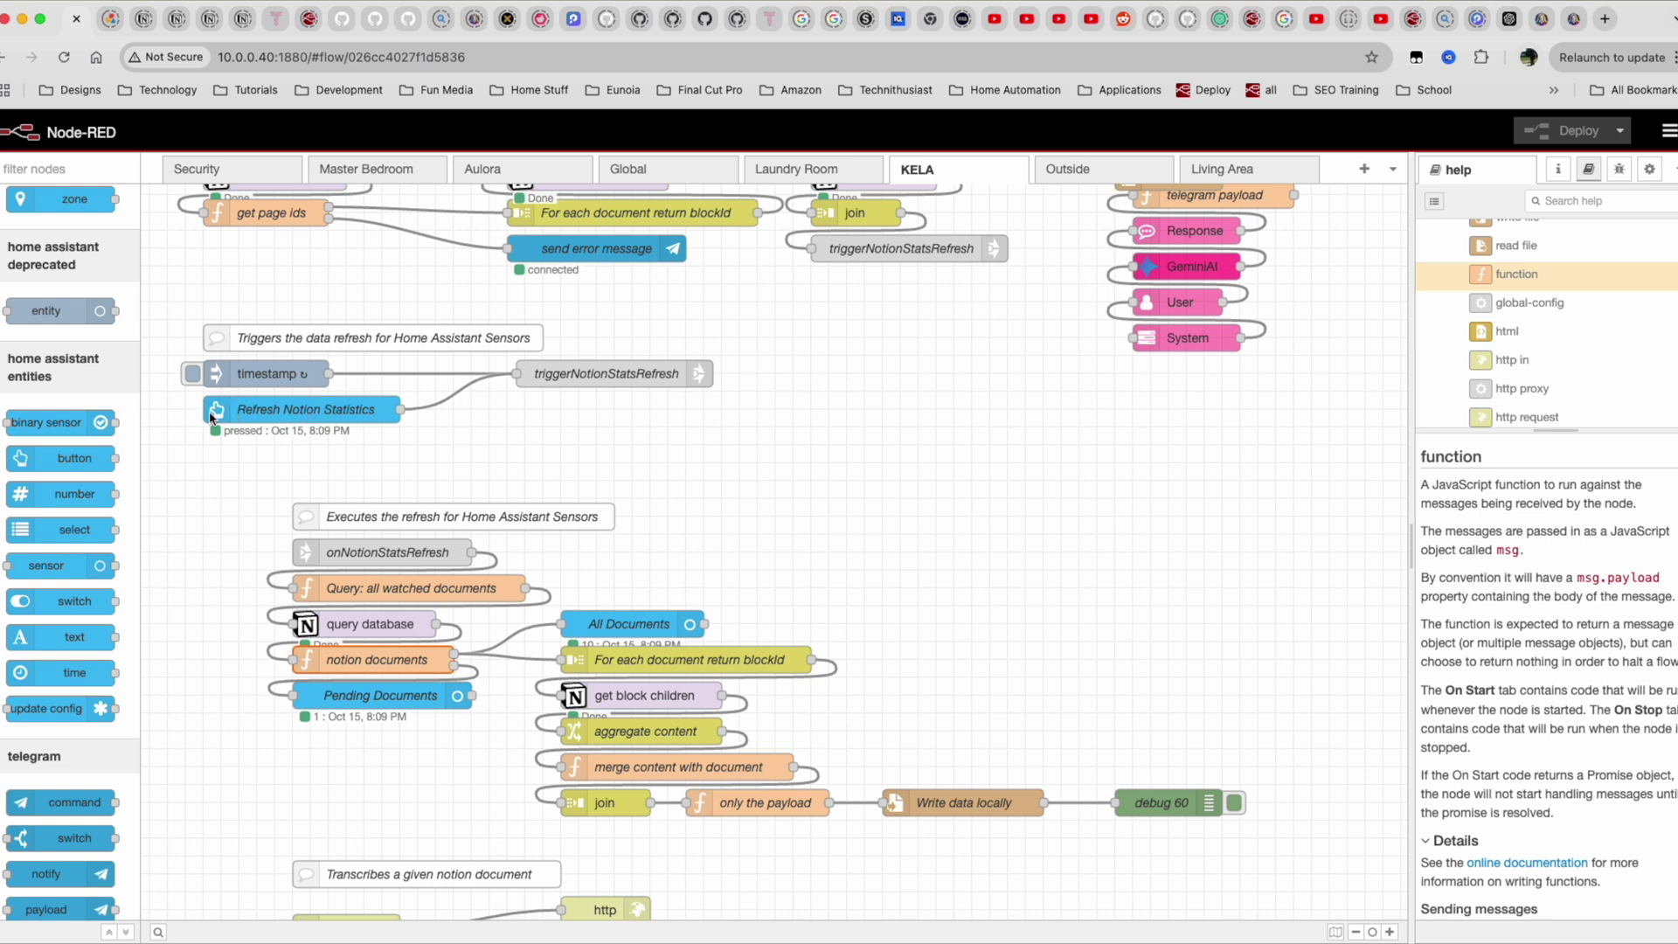
Scroll the Home Assistant Nest dashboard sidebar up and down.
scroll(114, 505, down, 2)
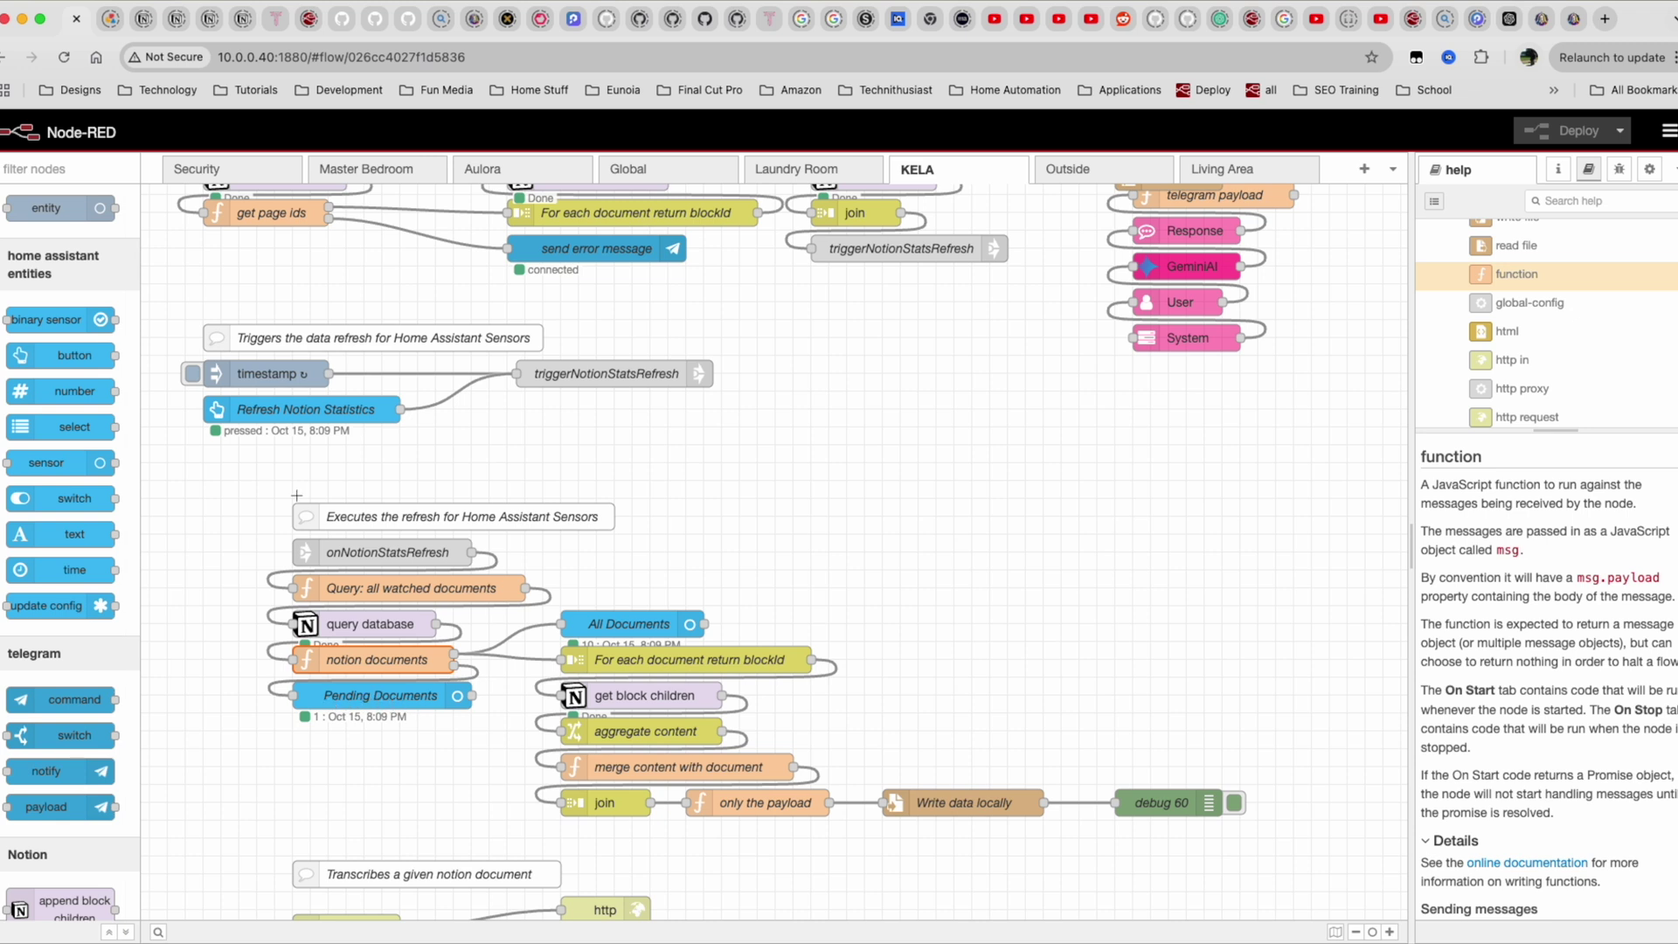
scroll(296, 495, up, 1)
scroll(38, 440, up, 2)
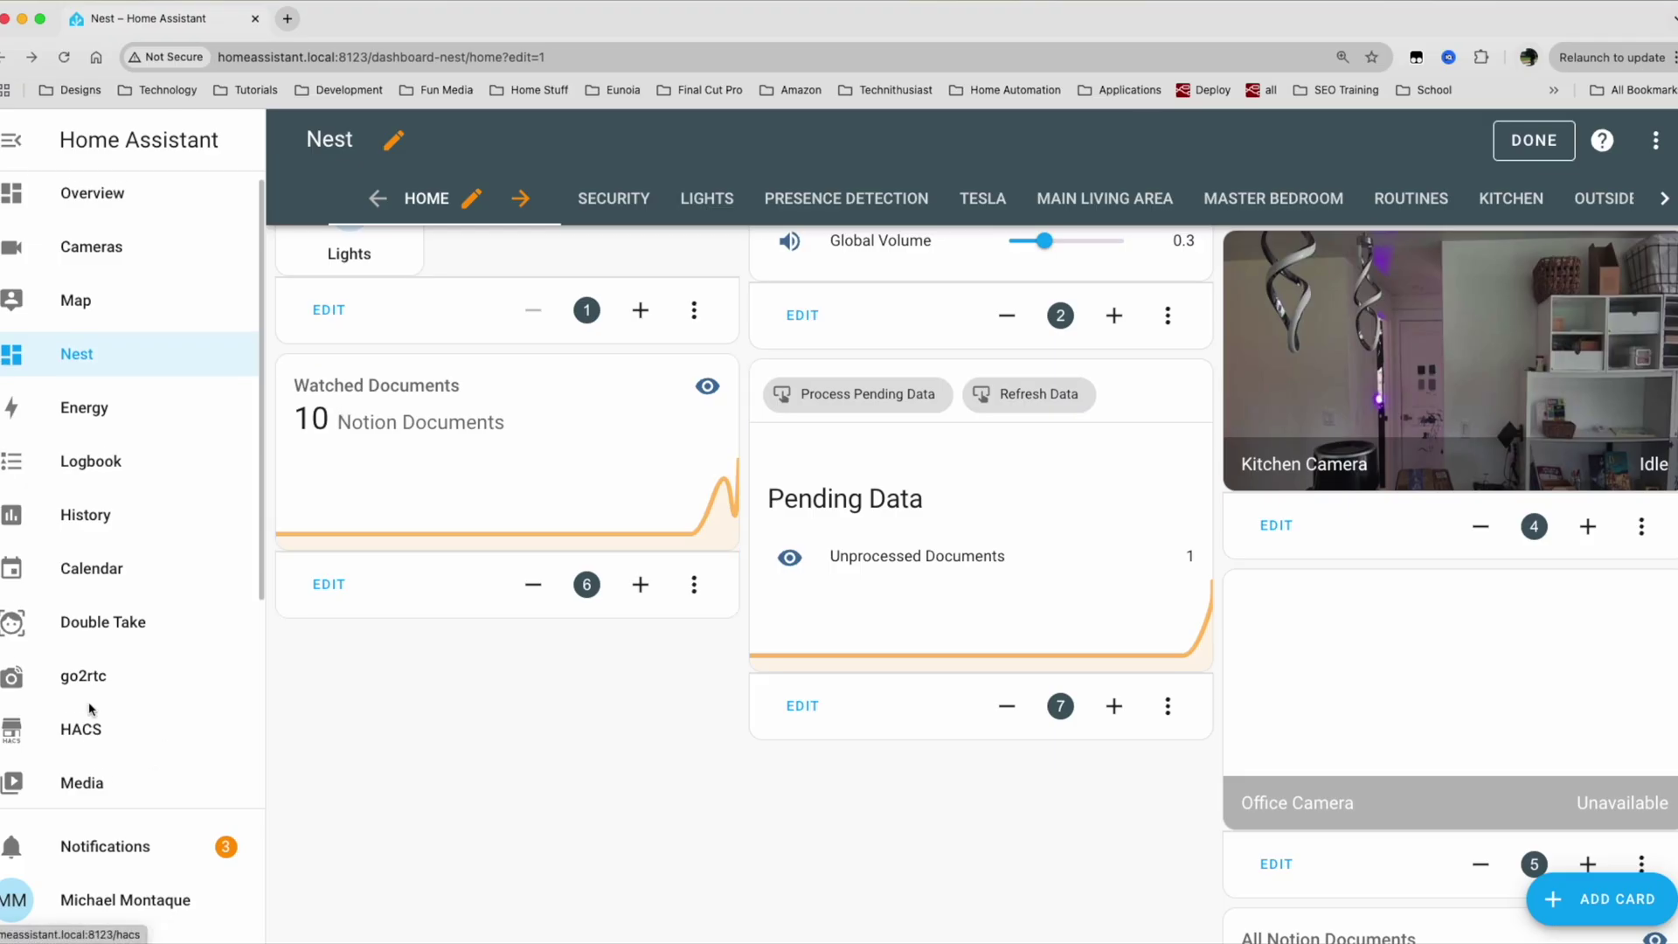
scroll(90, 612, down, 1)
scroll(90, 709, down, 5)
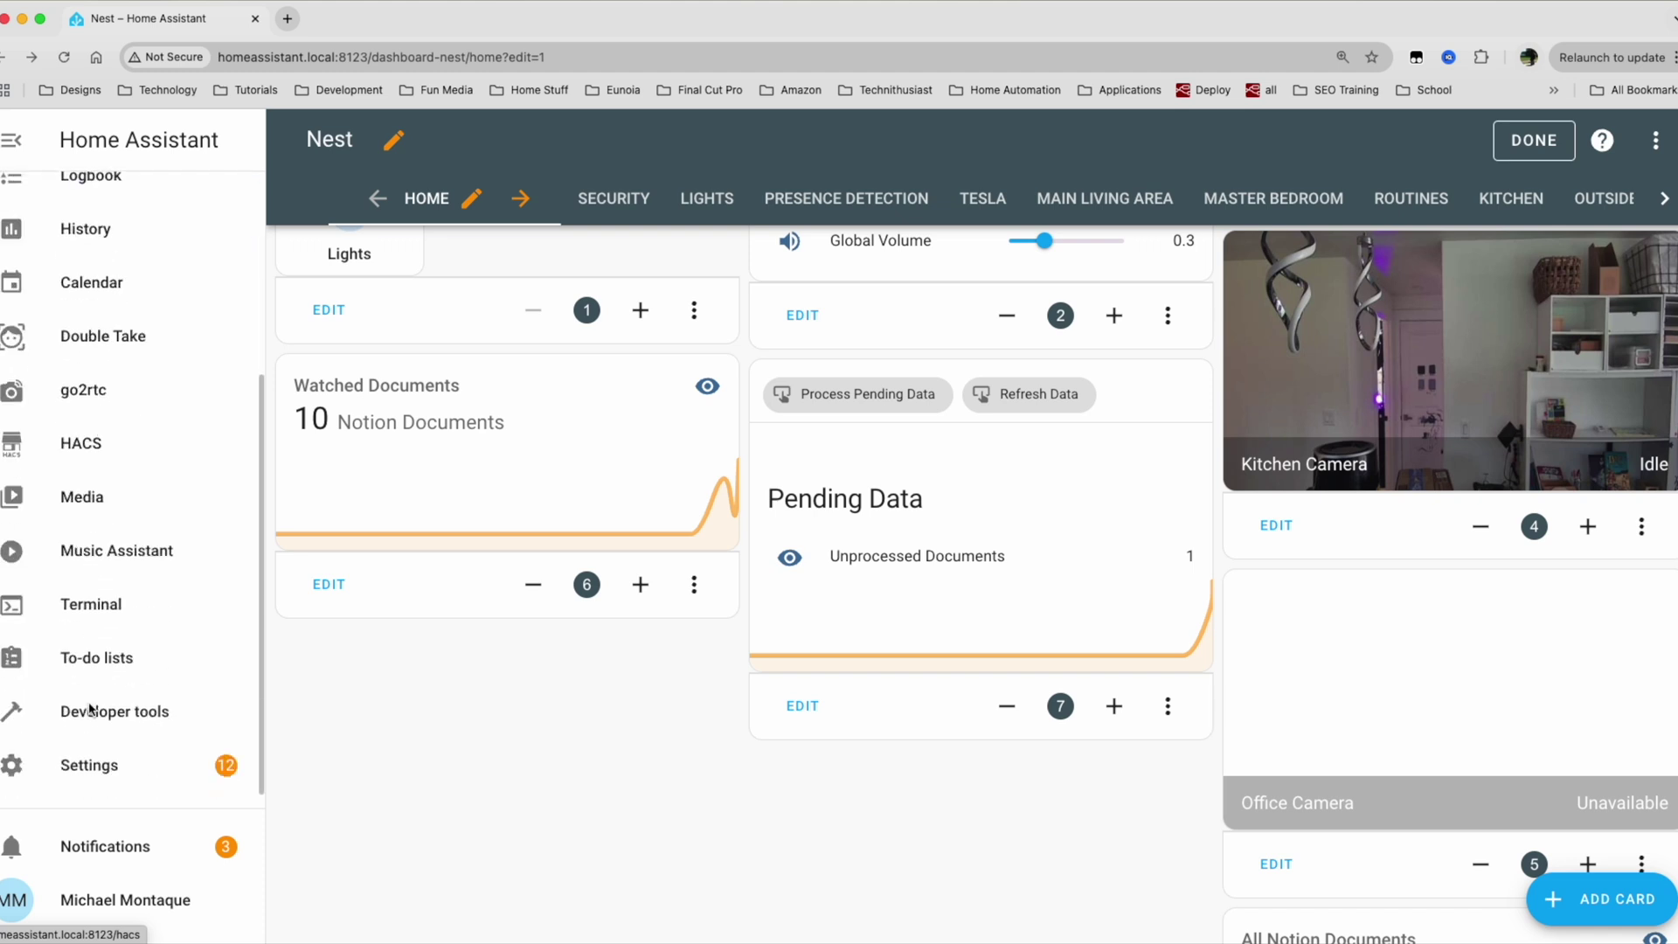
Filter the Developer tools States list of entities and confirm no hello entity exists yet.
click(92, 715)
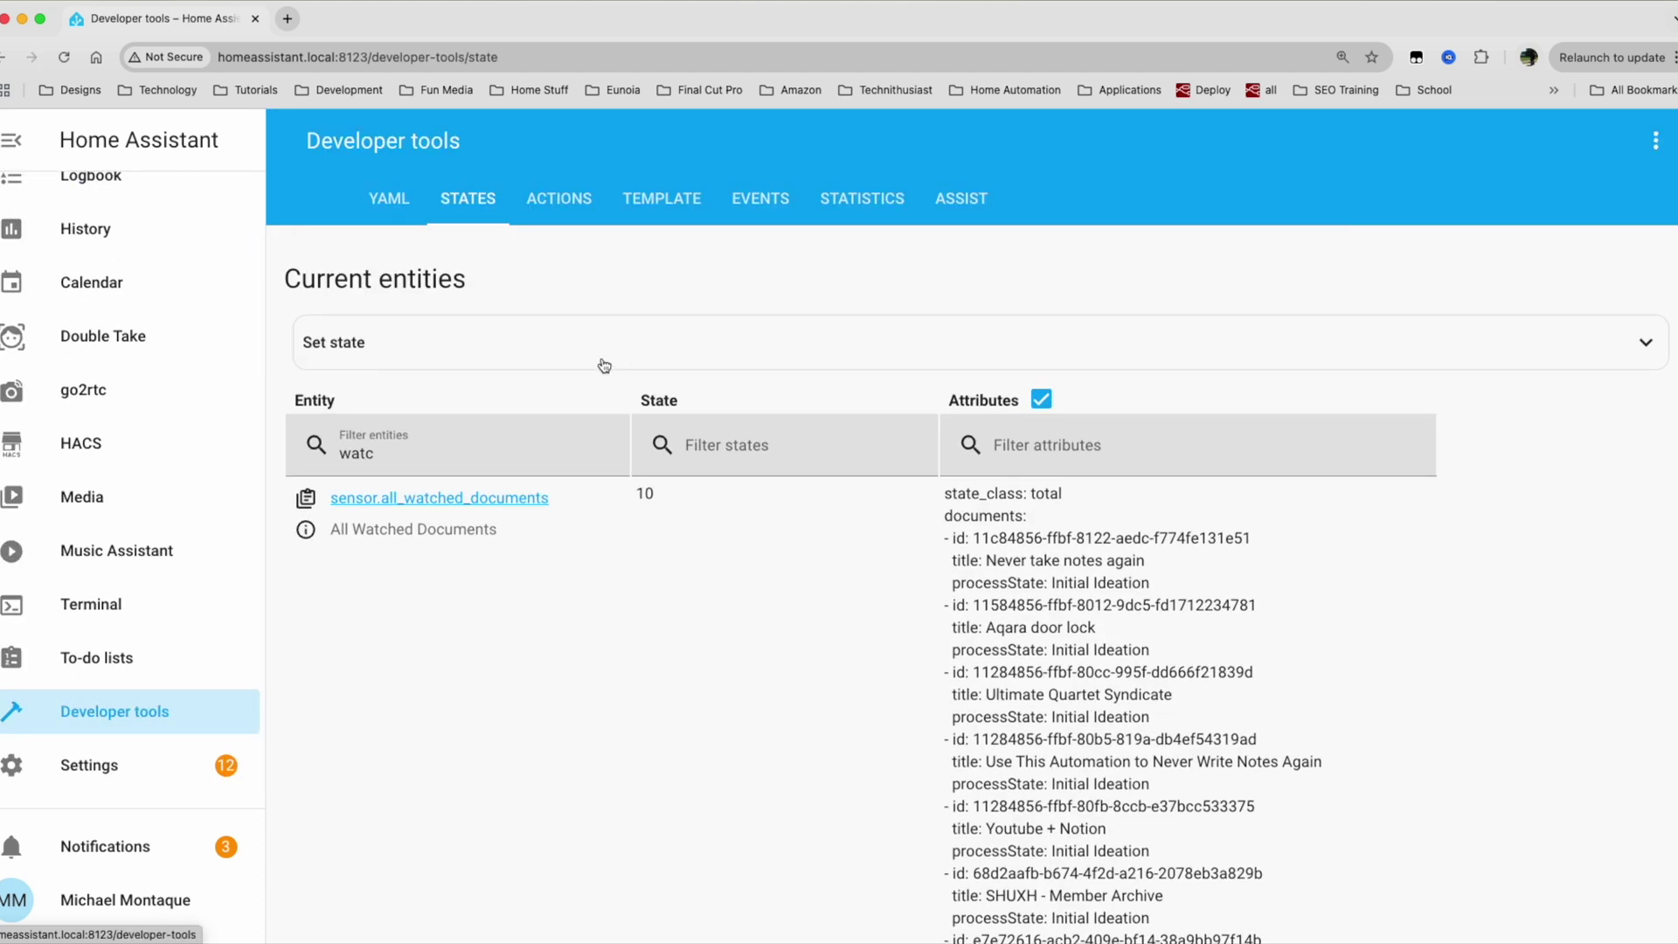
click(434, 347)
scroll(513, 778, down, 1)
scroll(513, 778, down, 4)
click(405, 691)
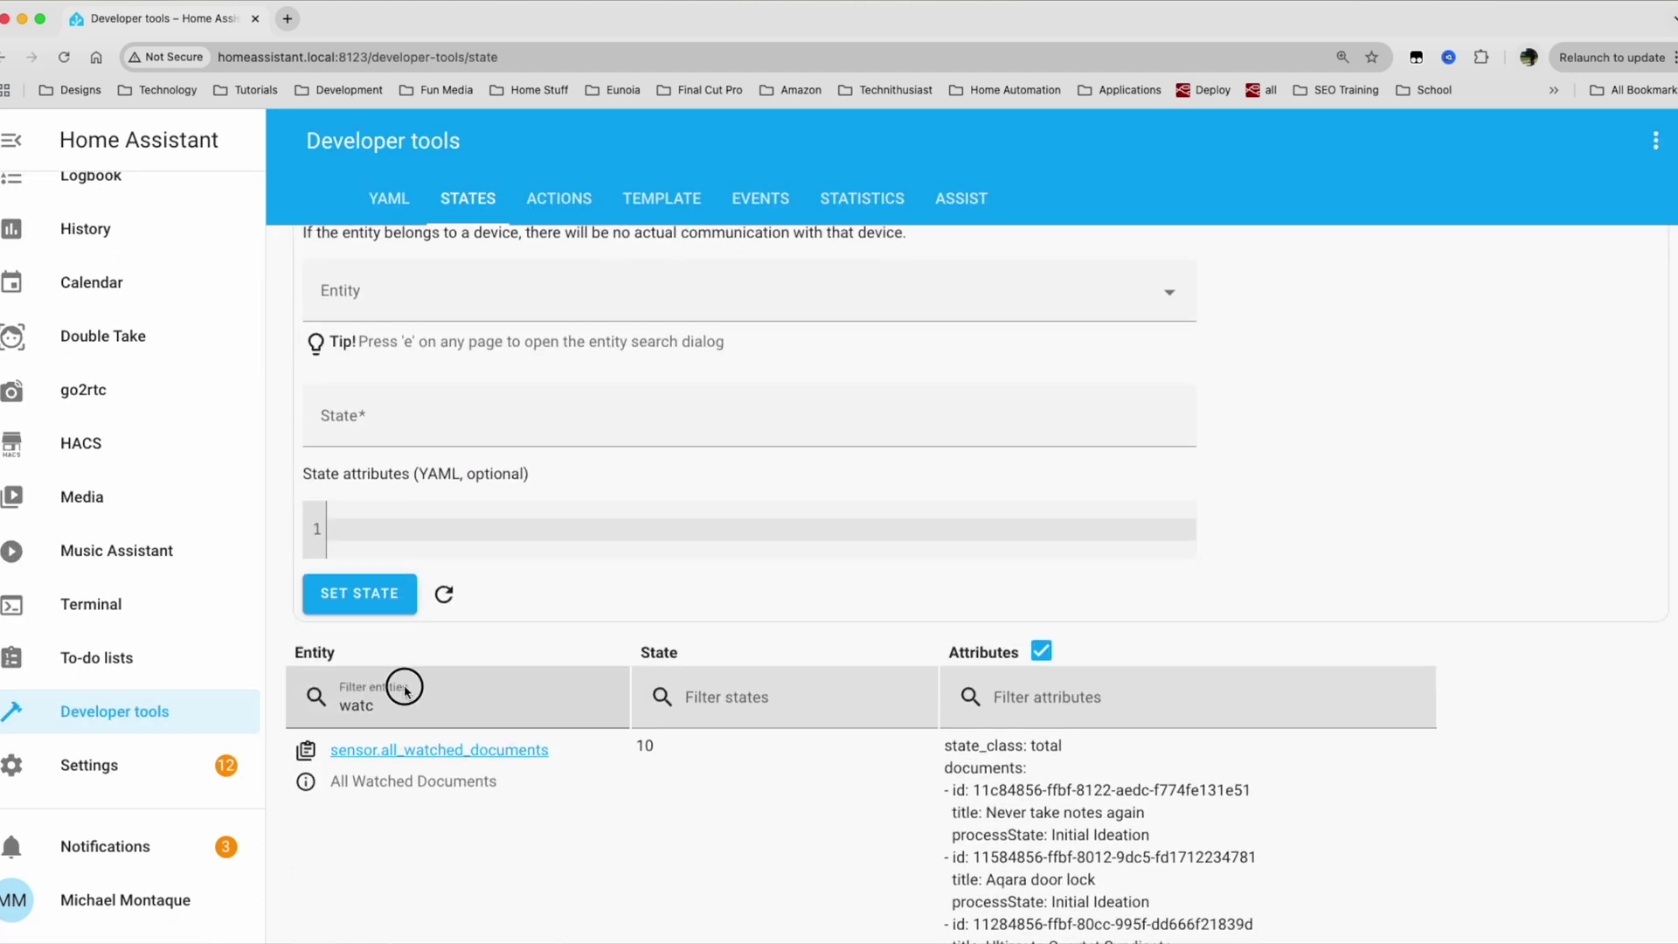
text(watc)
scroll(424, 720, down, 6)
key(super+a)
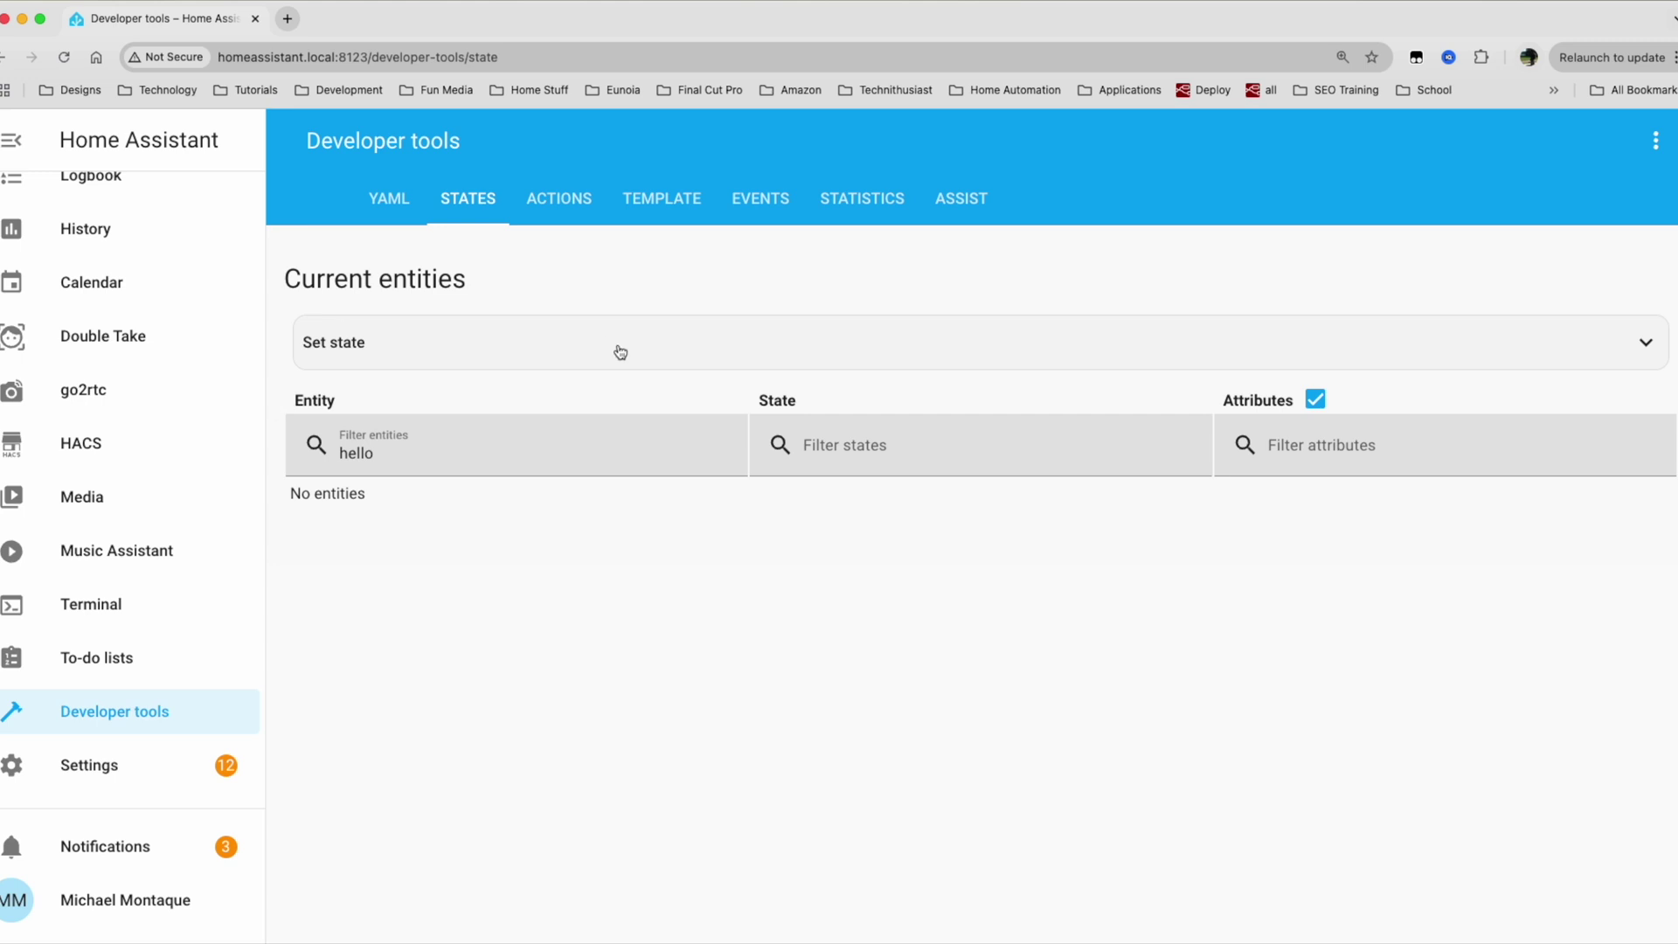
key(ctrl+Right)
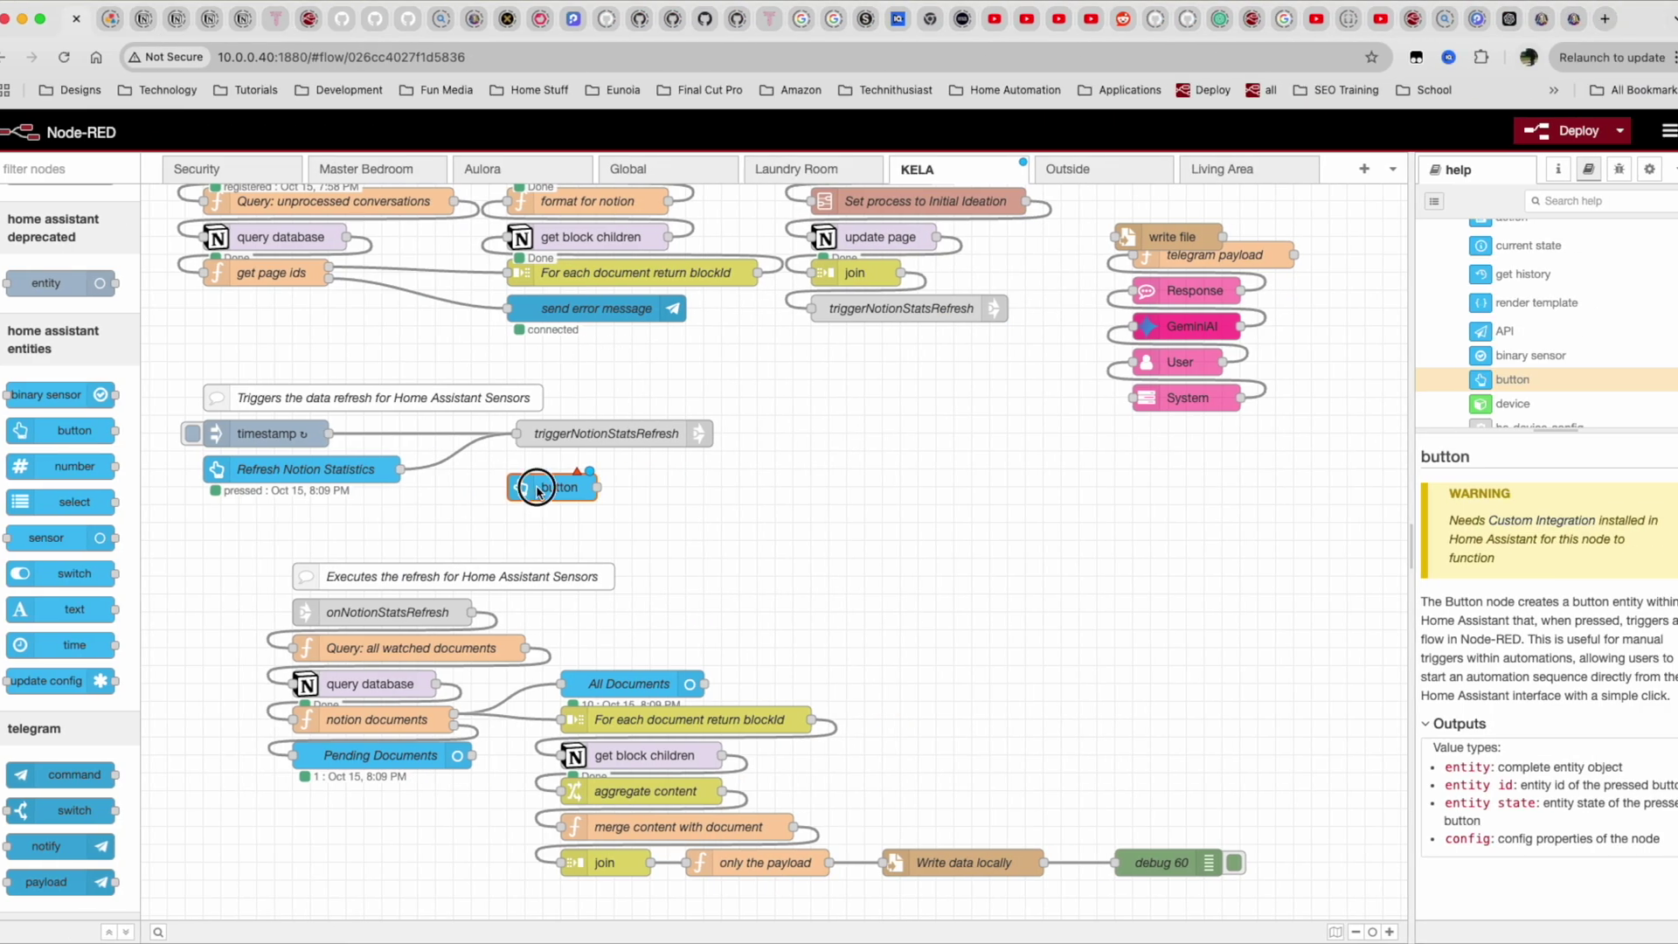
Add a Home Assistant button entity config named Hello World, friendly name Hello World, to the button node.
double_click(537, 491)
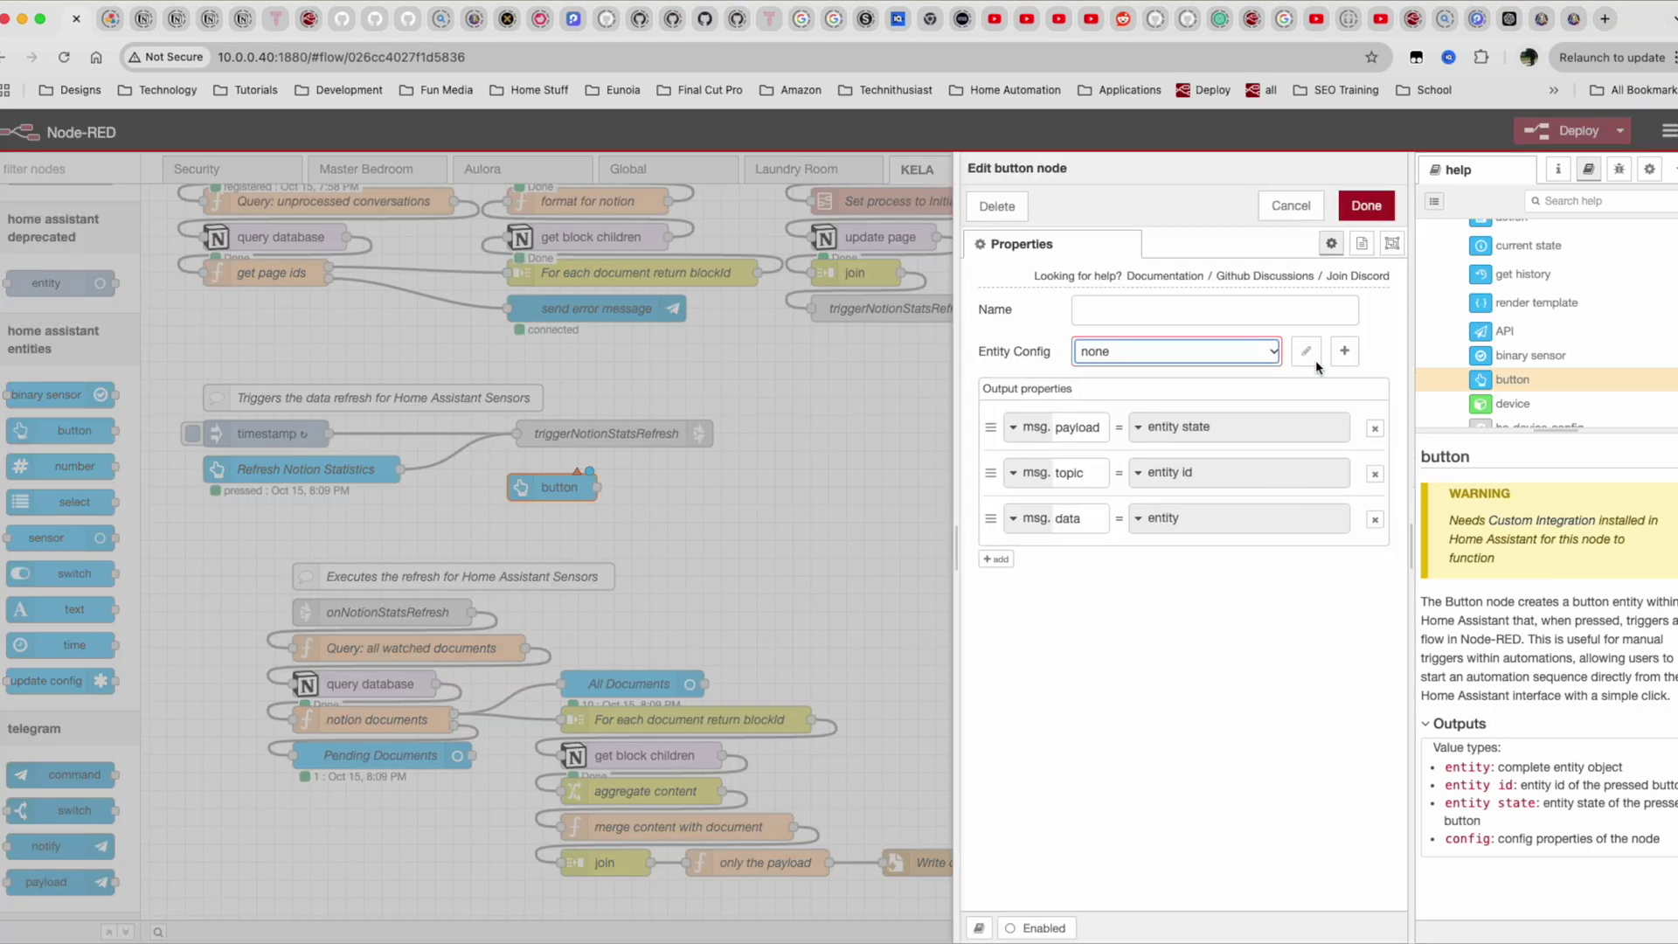
click(1344, 350)
click(1129, 325)
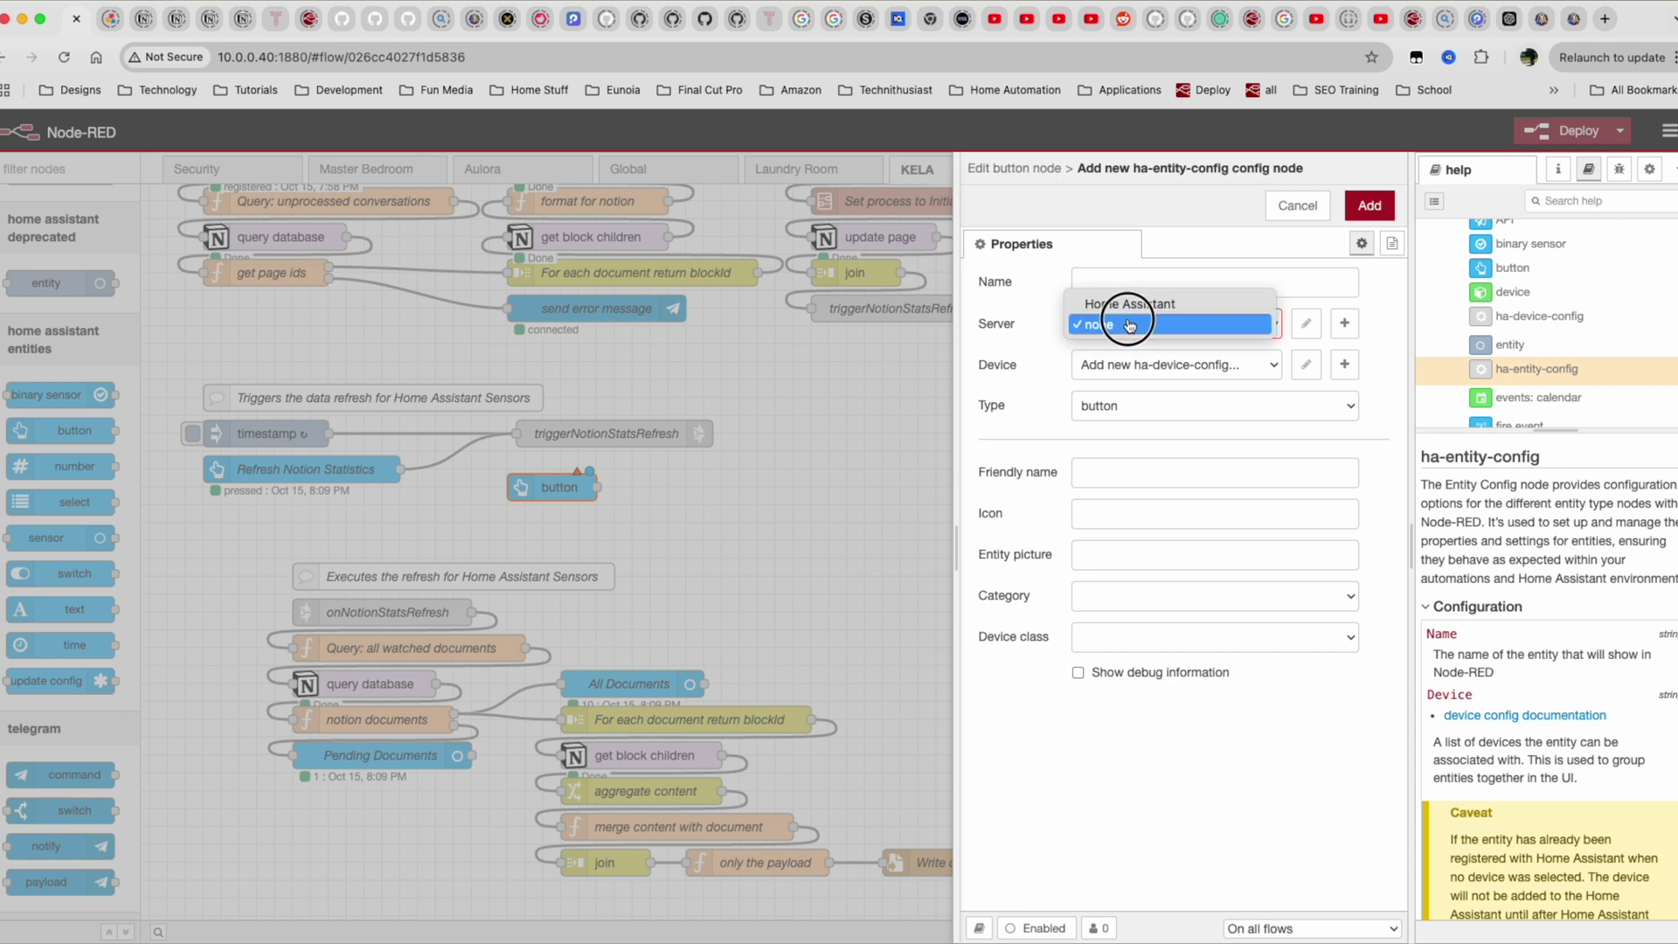
click(1114, 306)
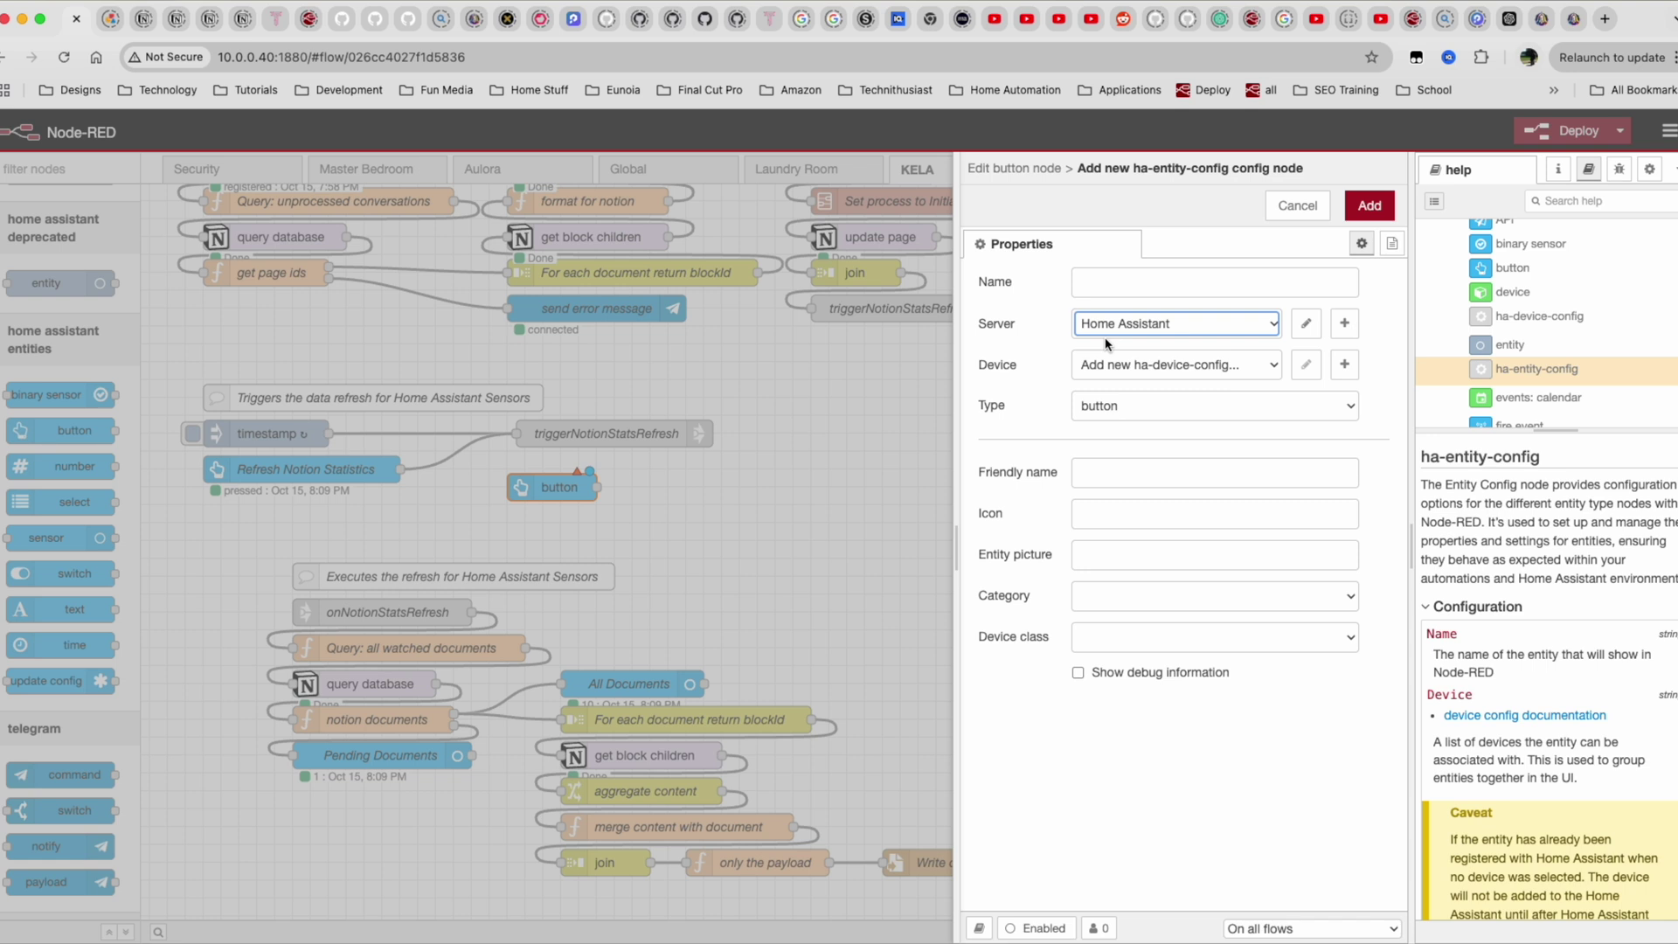
click(1118, 413)
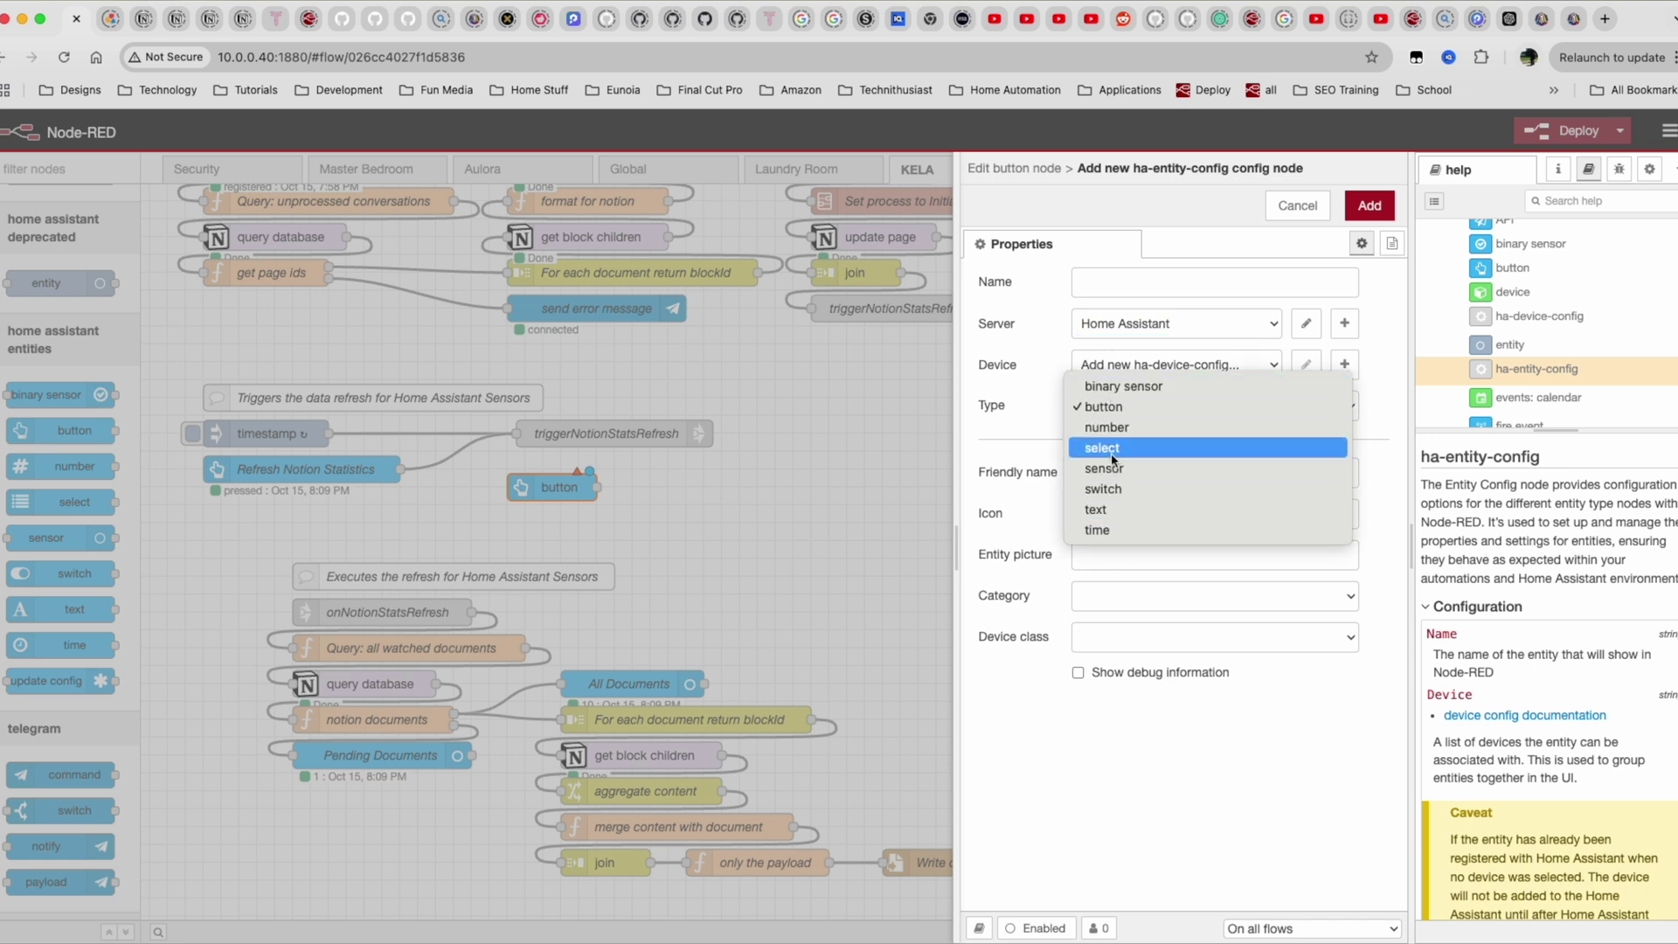
click(1188, 404)
click(1120, 474)
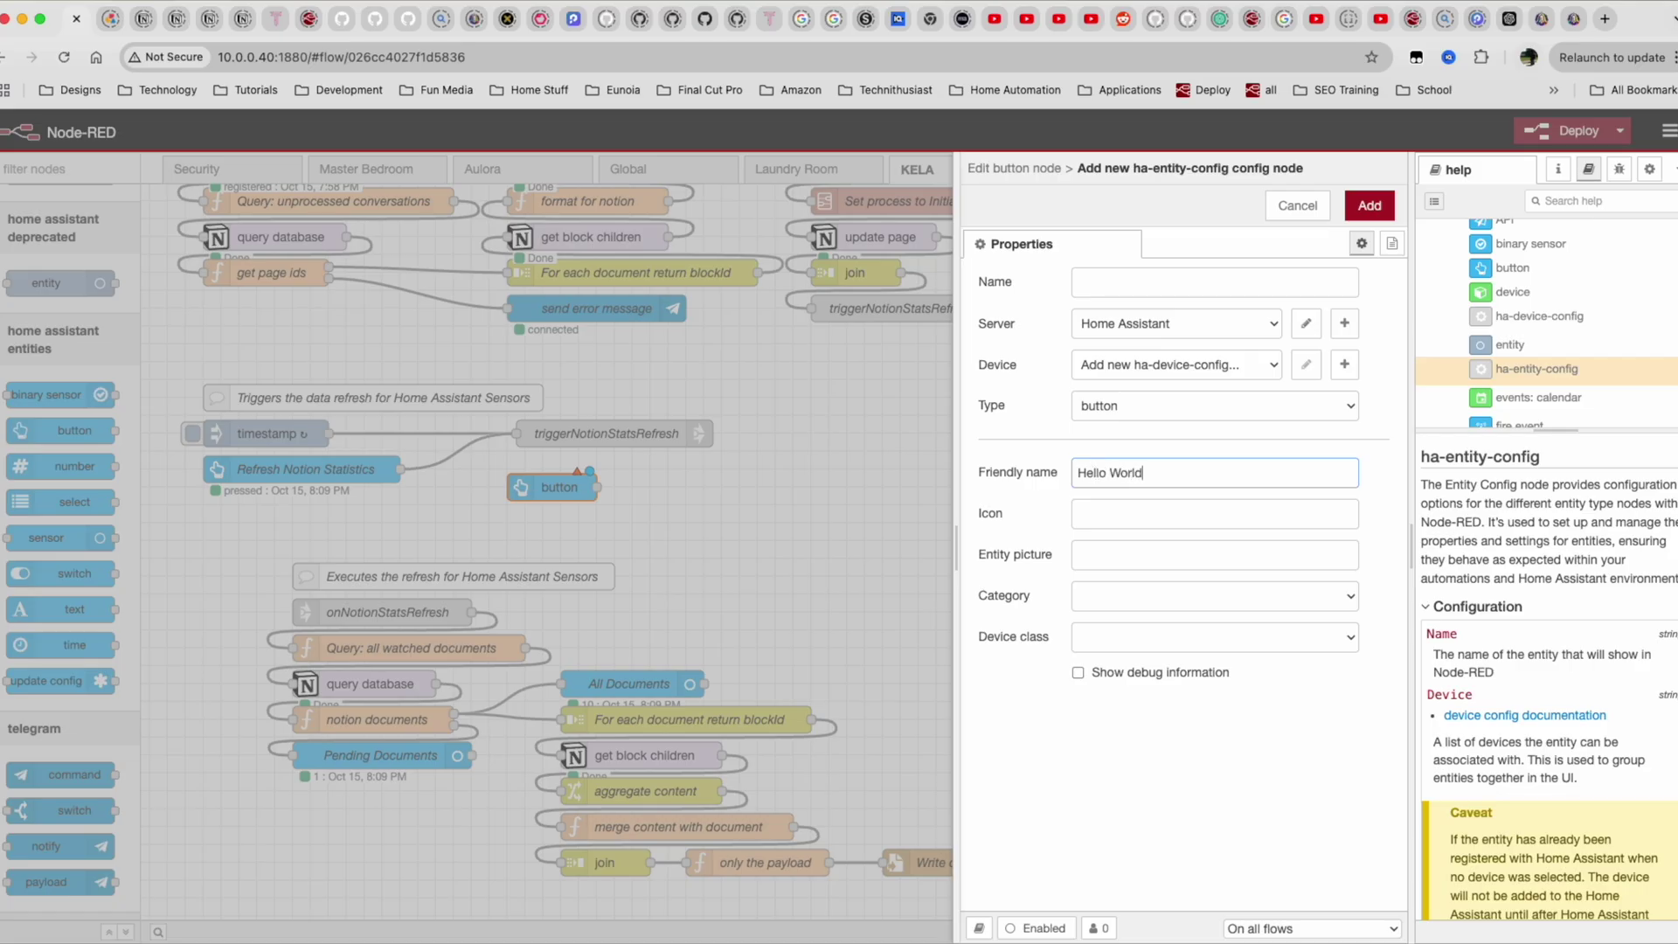
click(1200, 286)
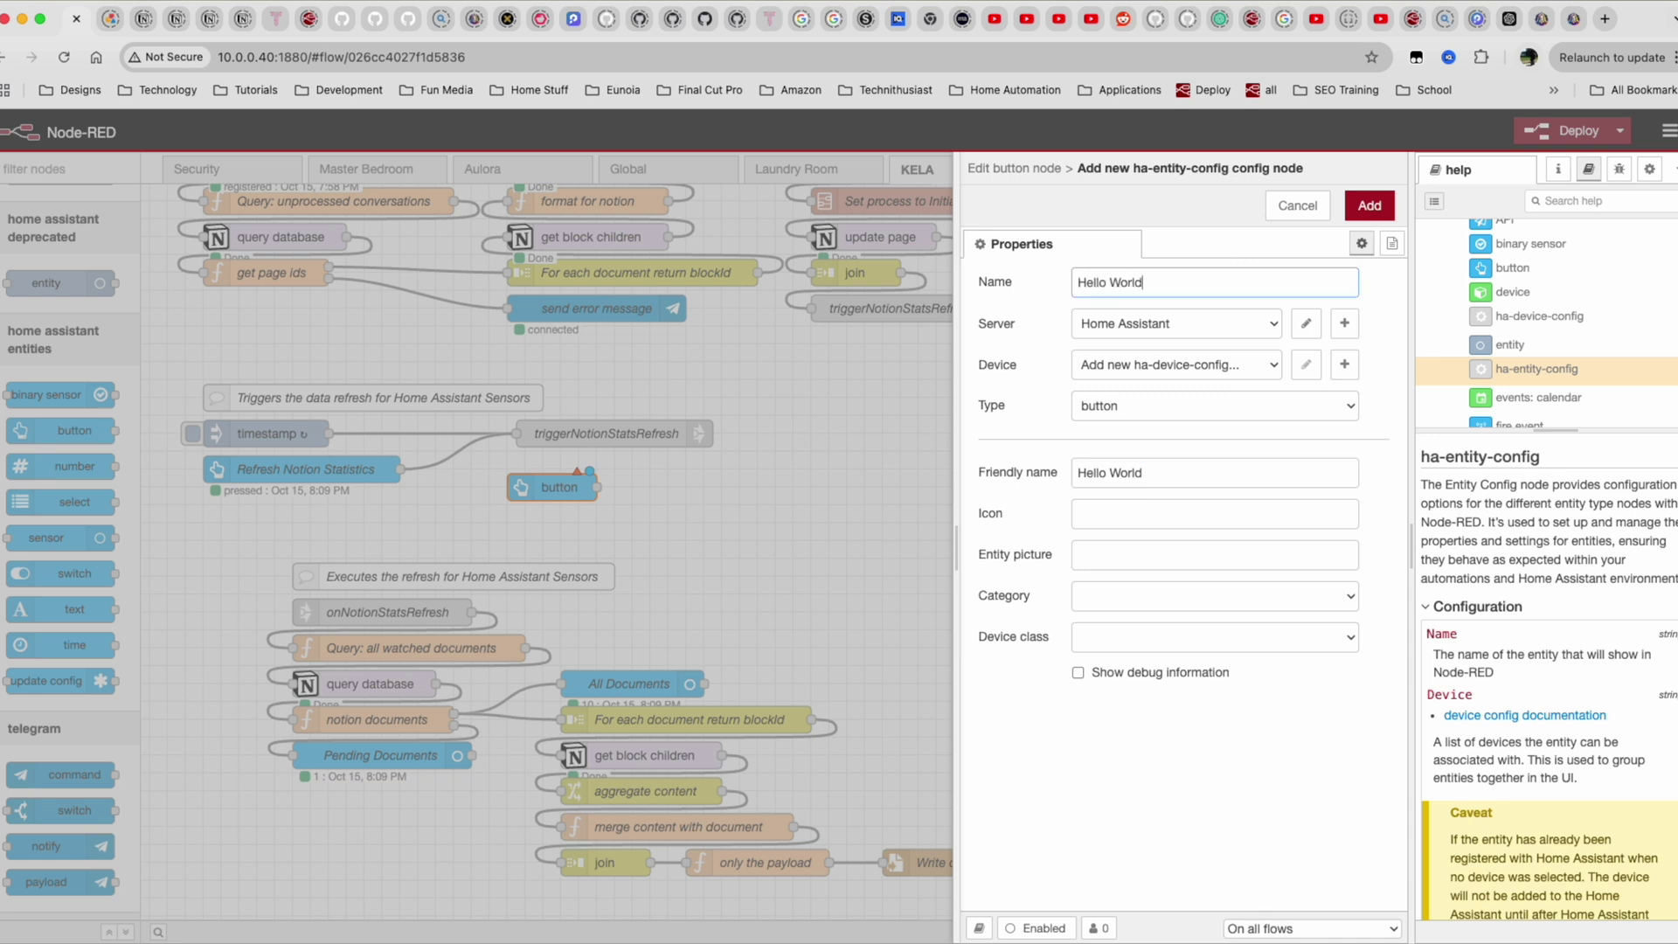
click(1375, 207)
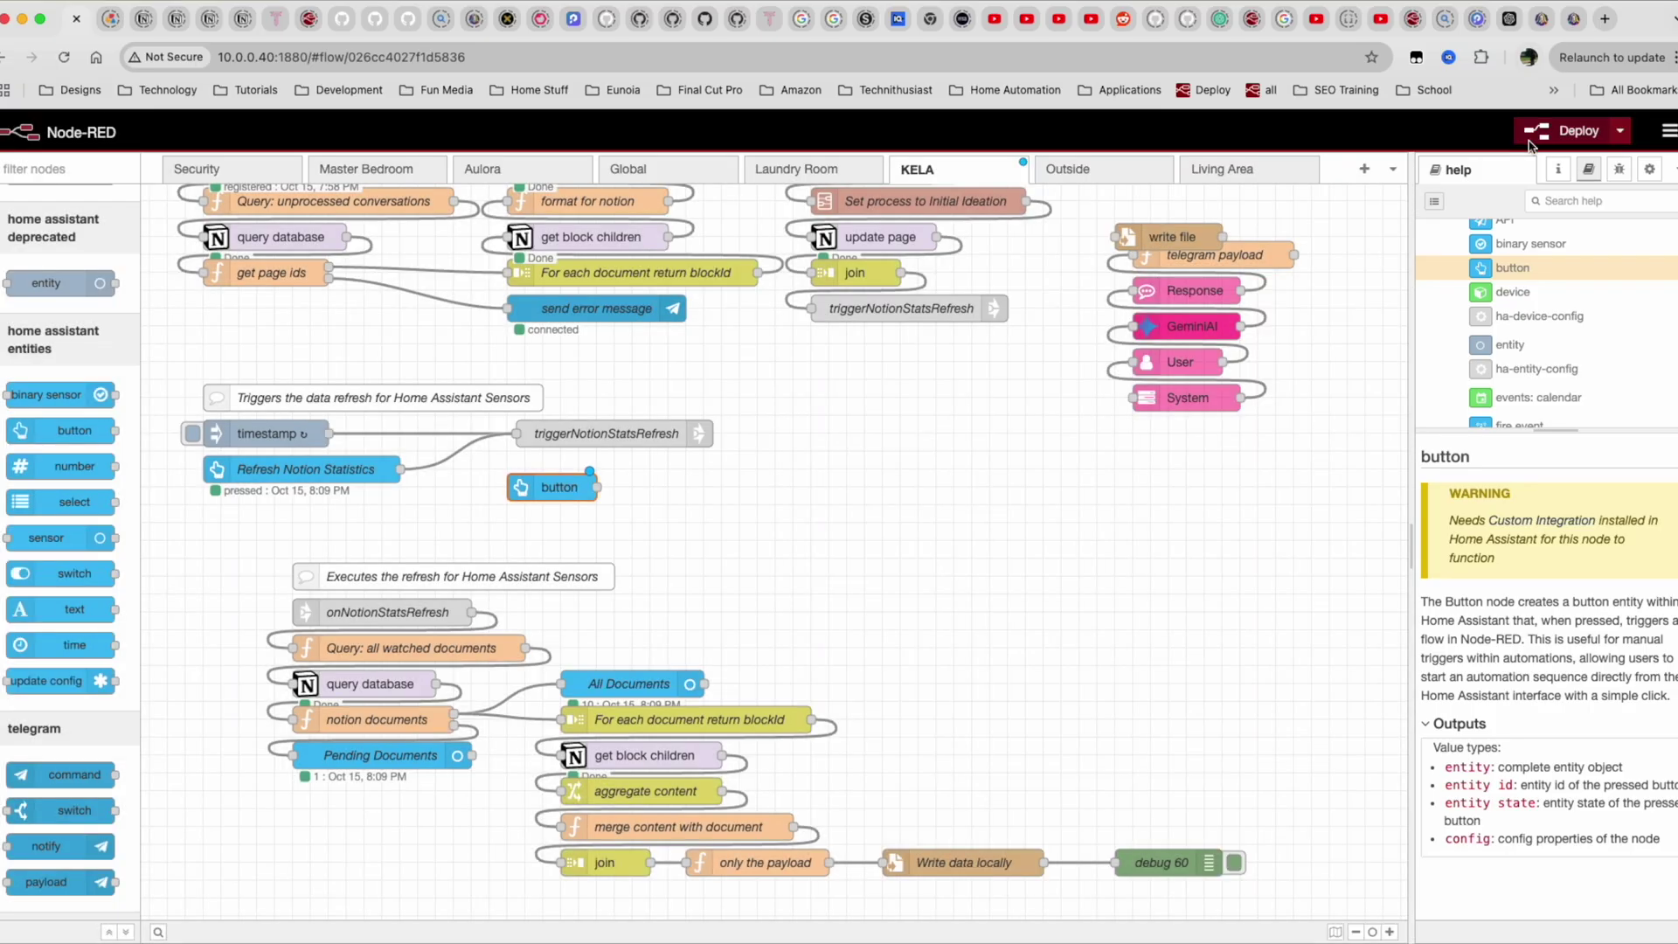
Deploy the flow, then remove All Living Room Lights and replace Current Budget with Unprocessed Documents.
click(1564, 131)
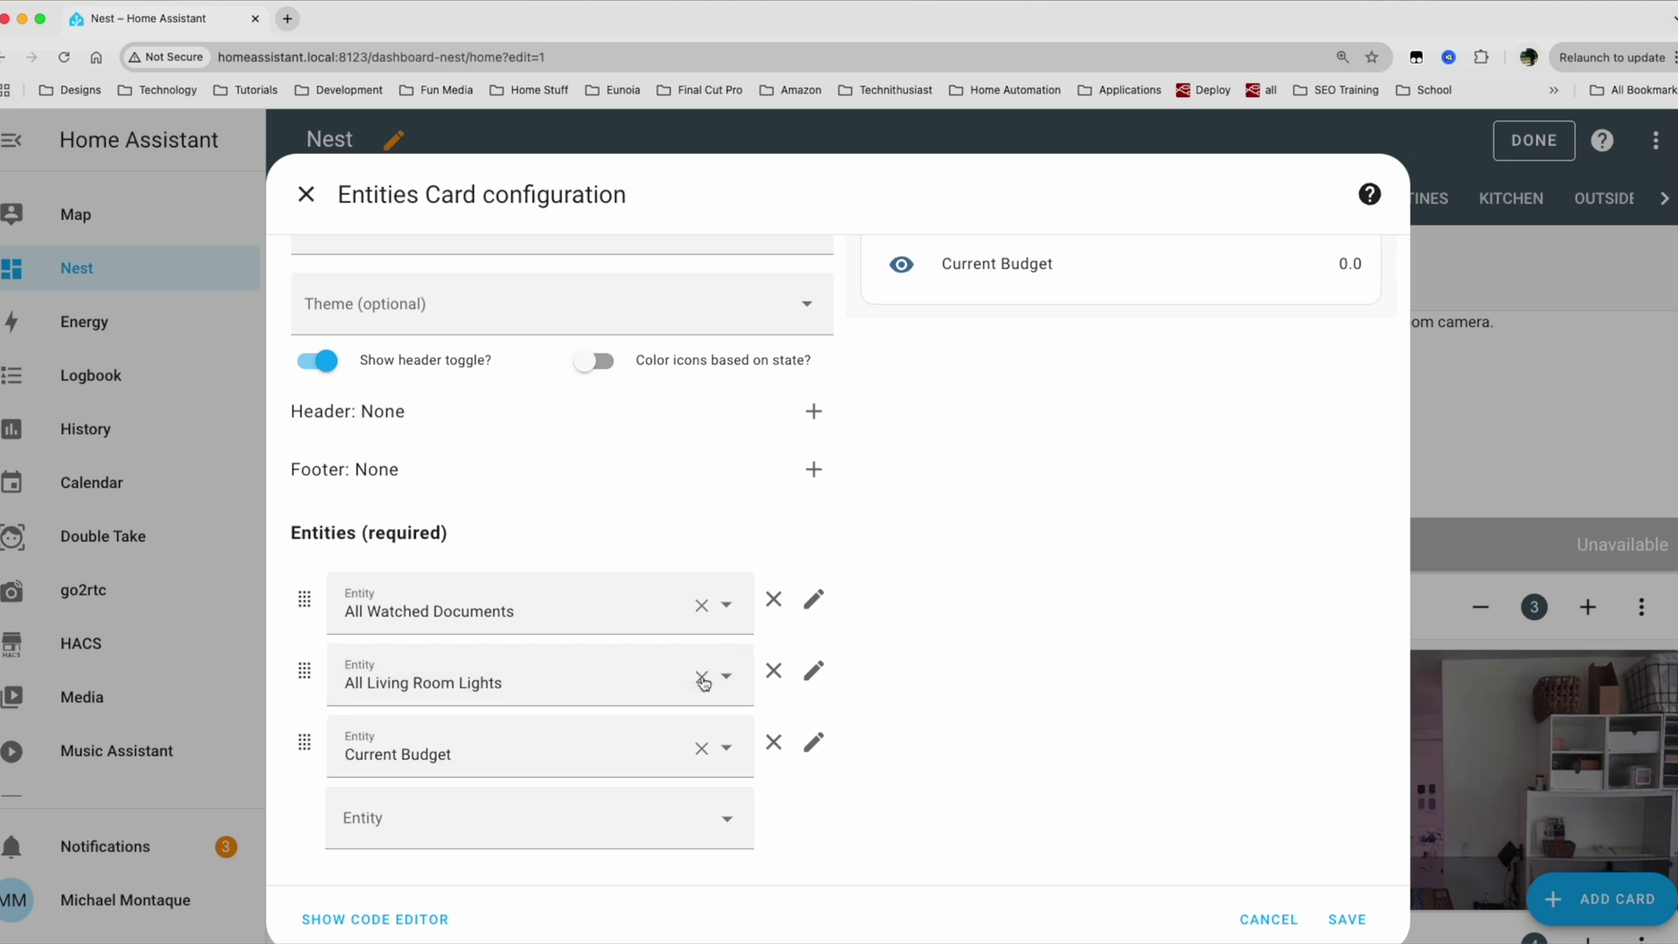
click(703, 679)
click(489, 753)
text(Documen)
click(487, 667)
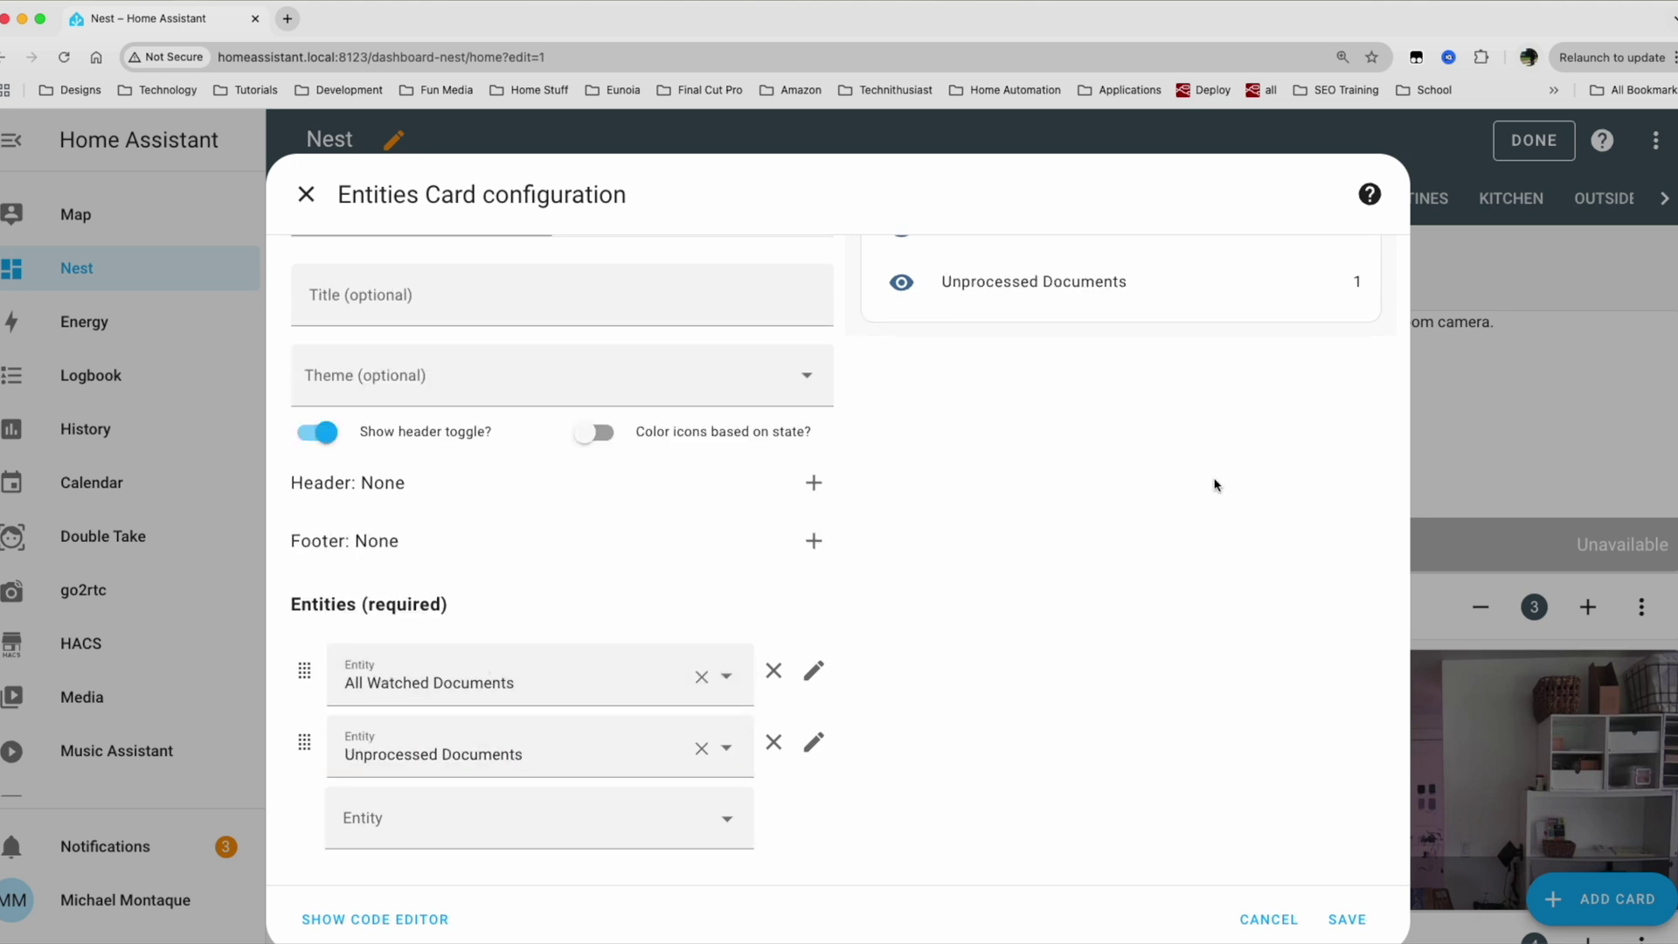
scroll(1214, 485, up, 2)
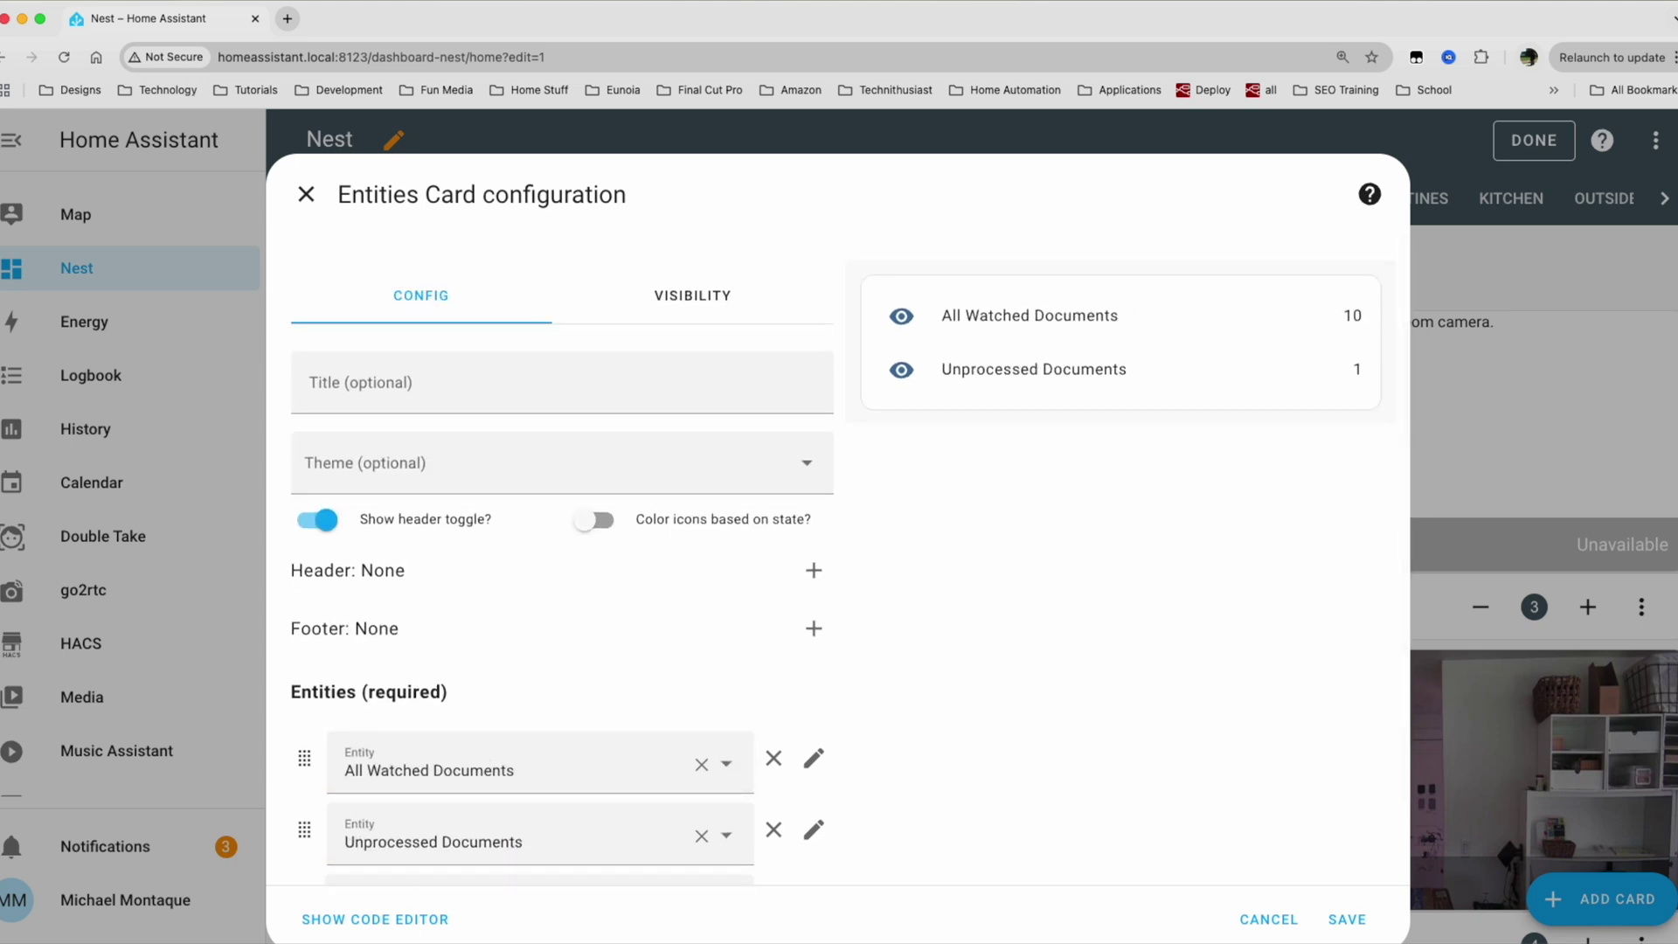
scroll(701, 721, down, 2)
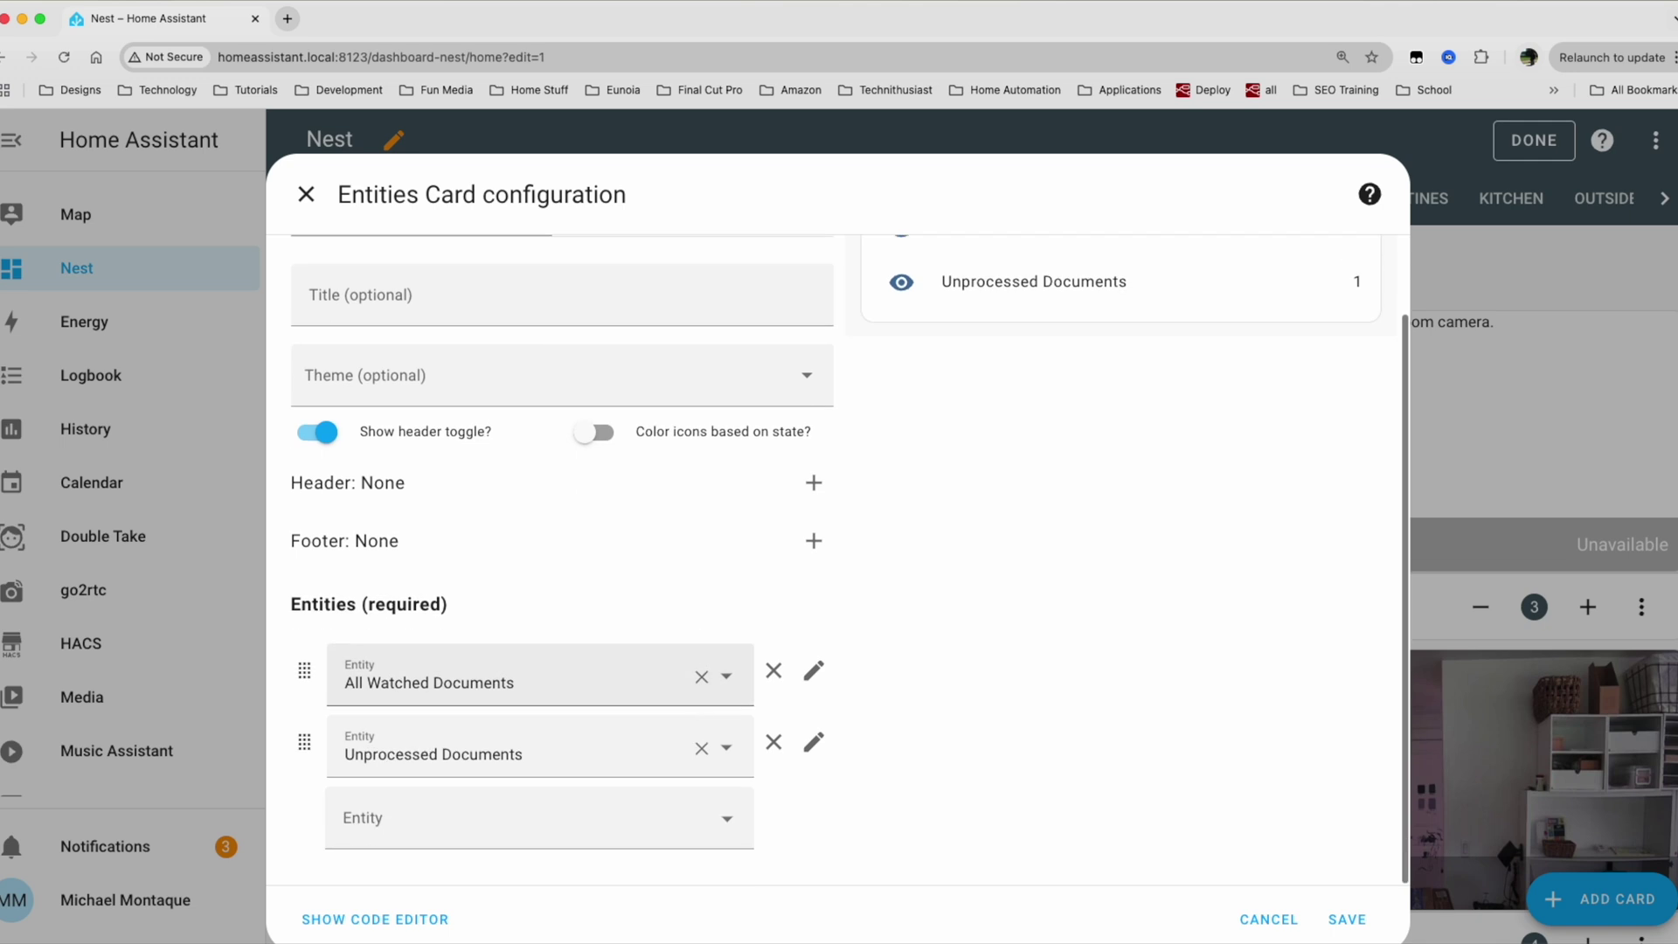
Add the Hello World button to the card's entities and save the card.
click(562, 822)
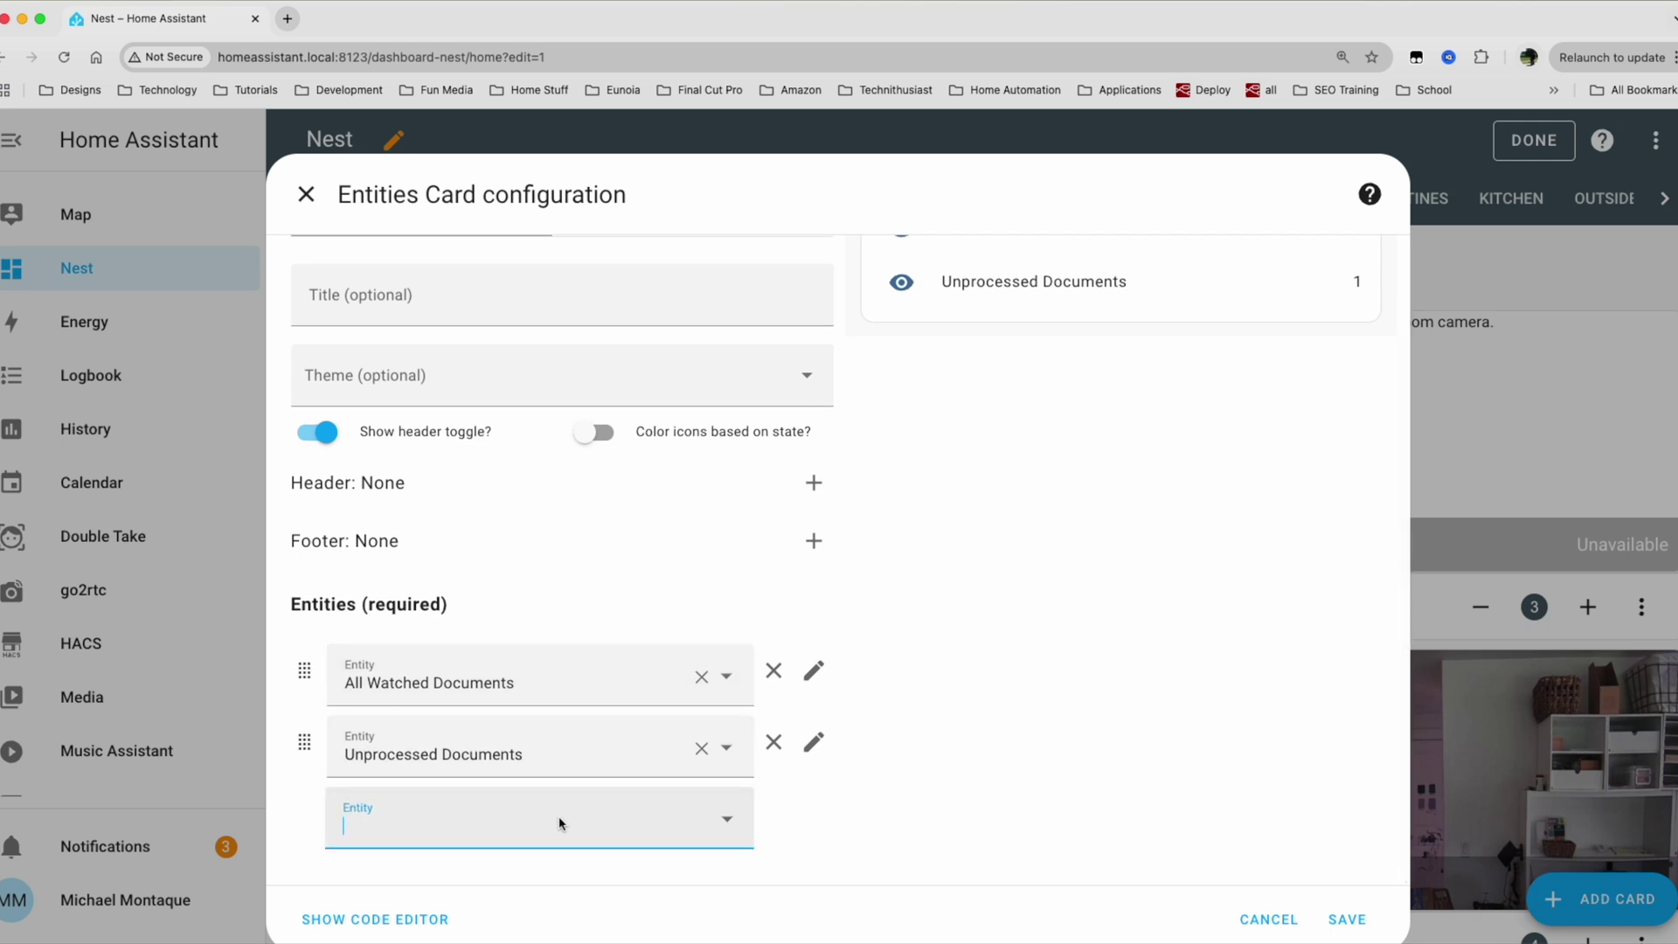
text(hello)
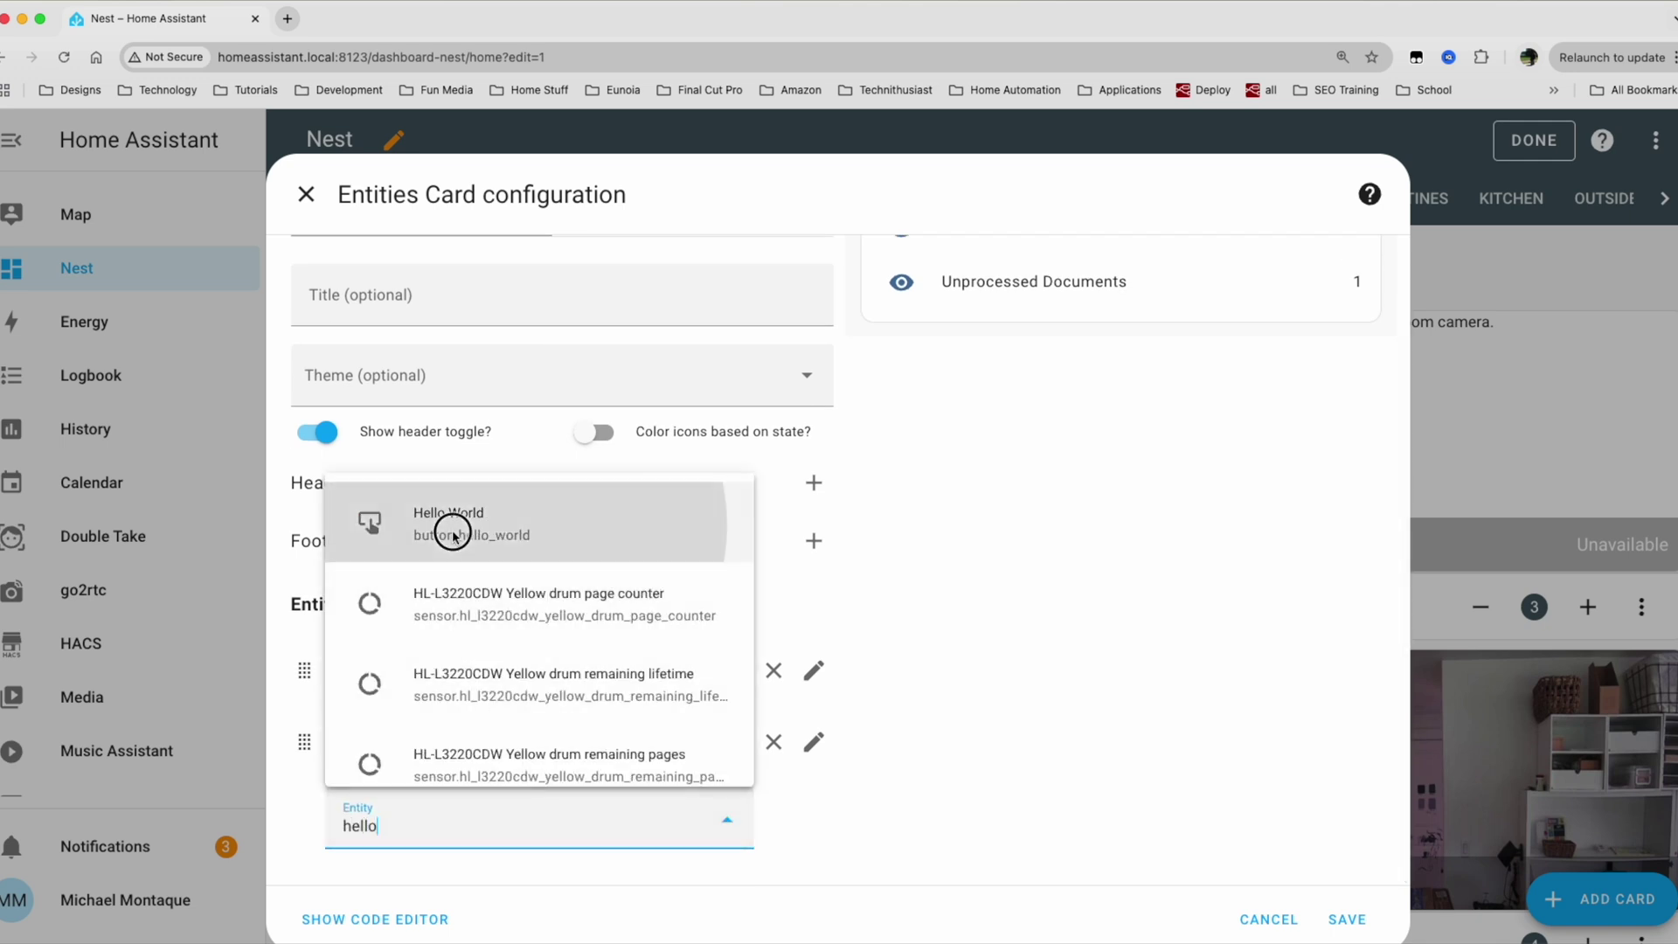
click(449, 524)
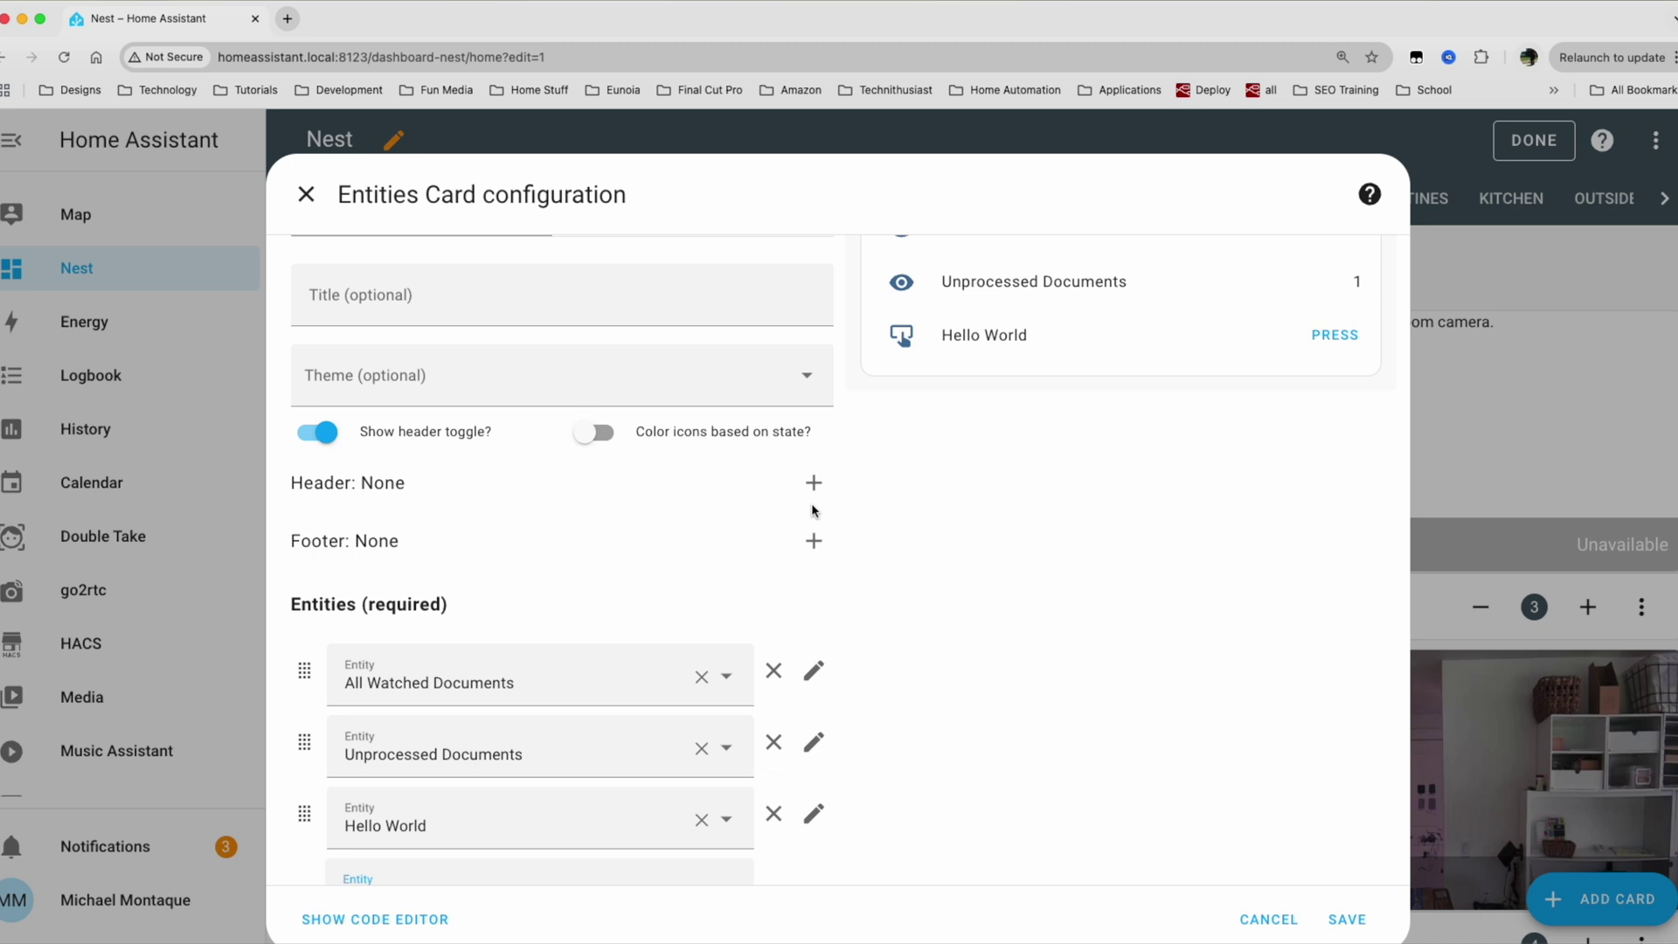
click(1346, 918)
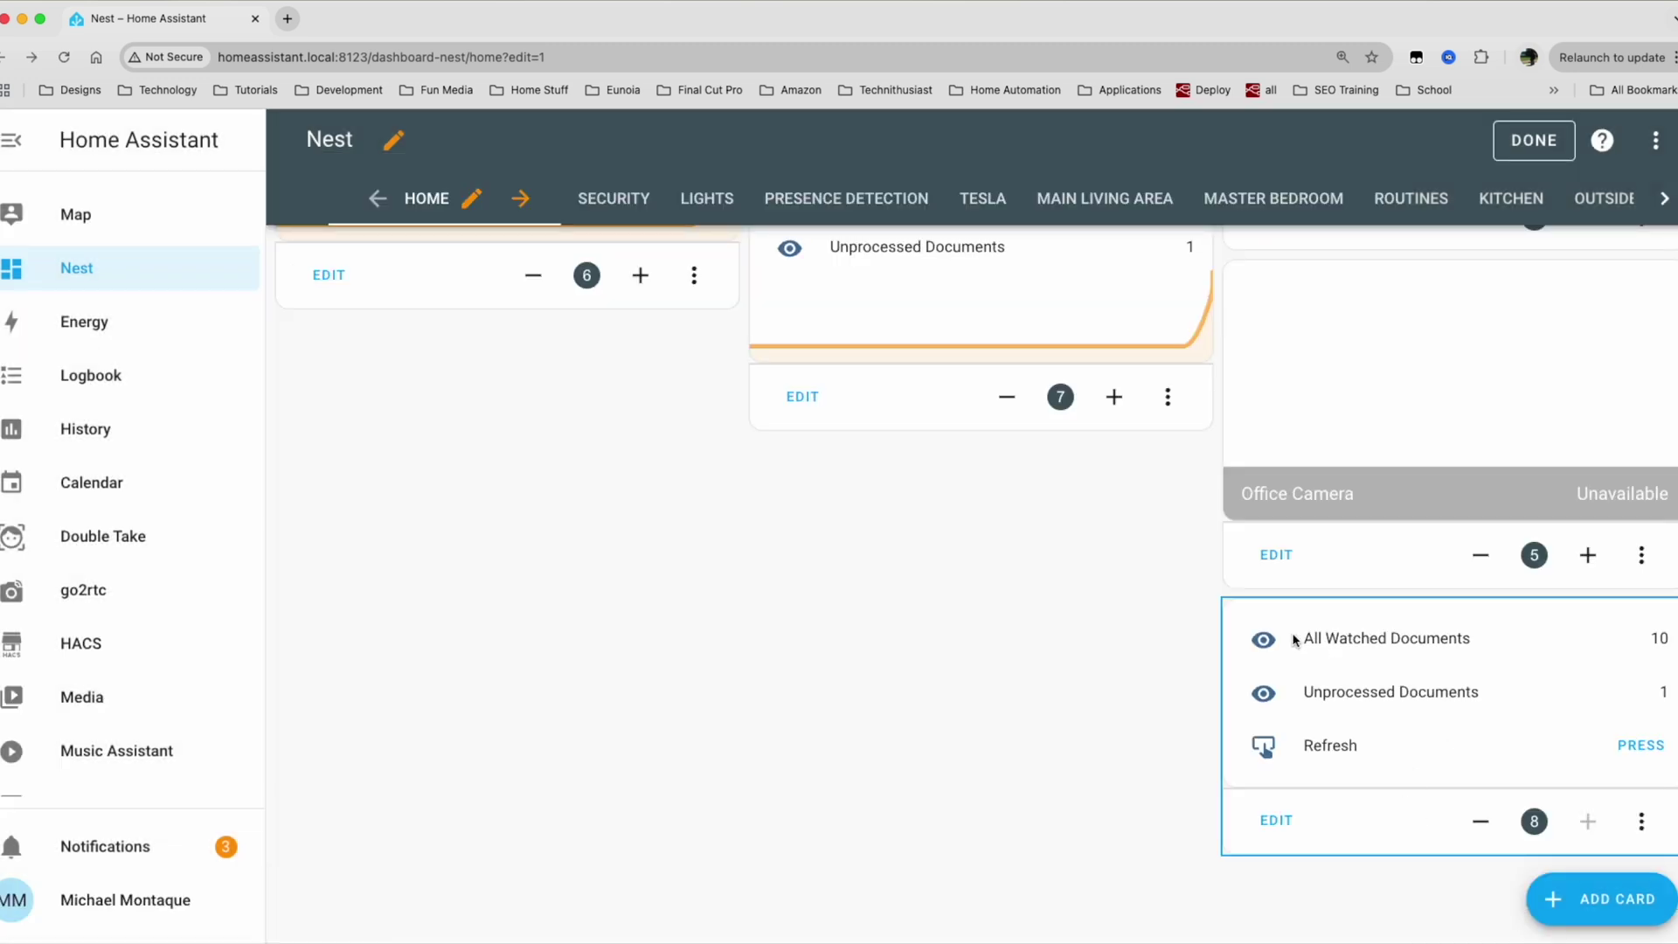
scroll(1665, 646, up, 2)
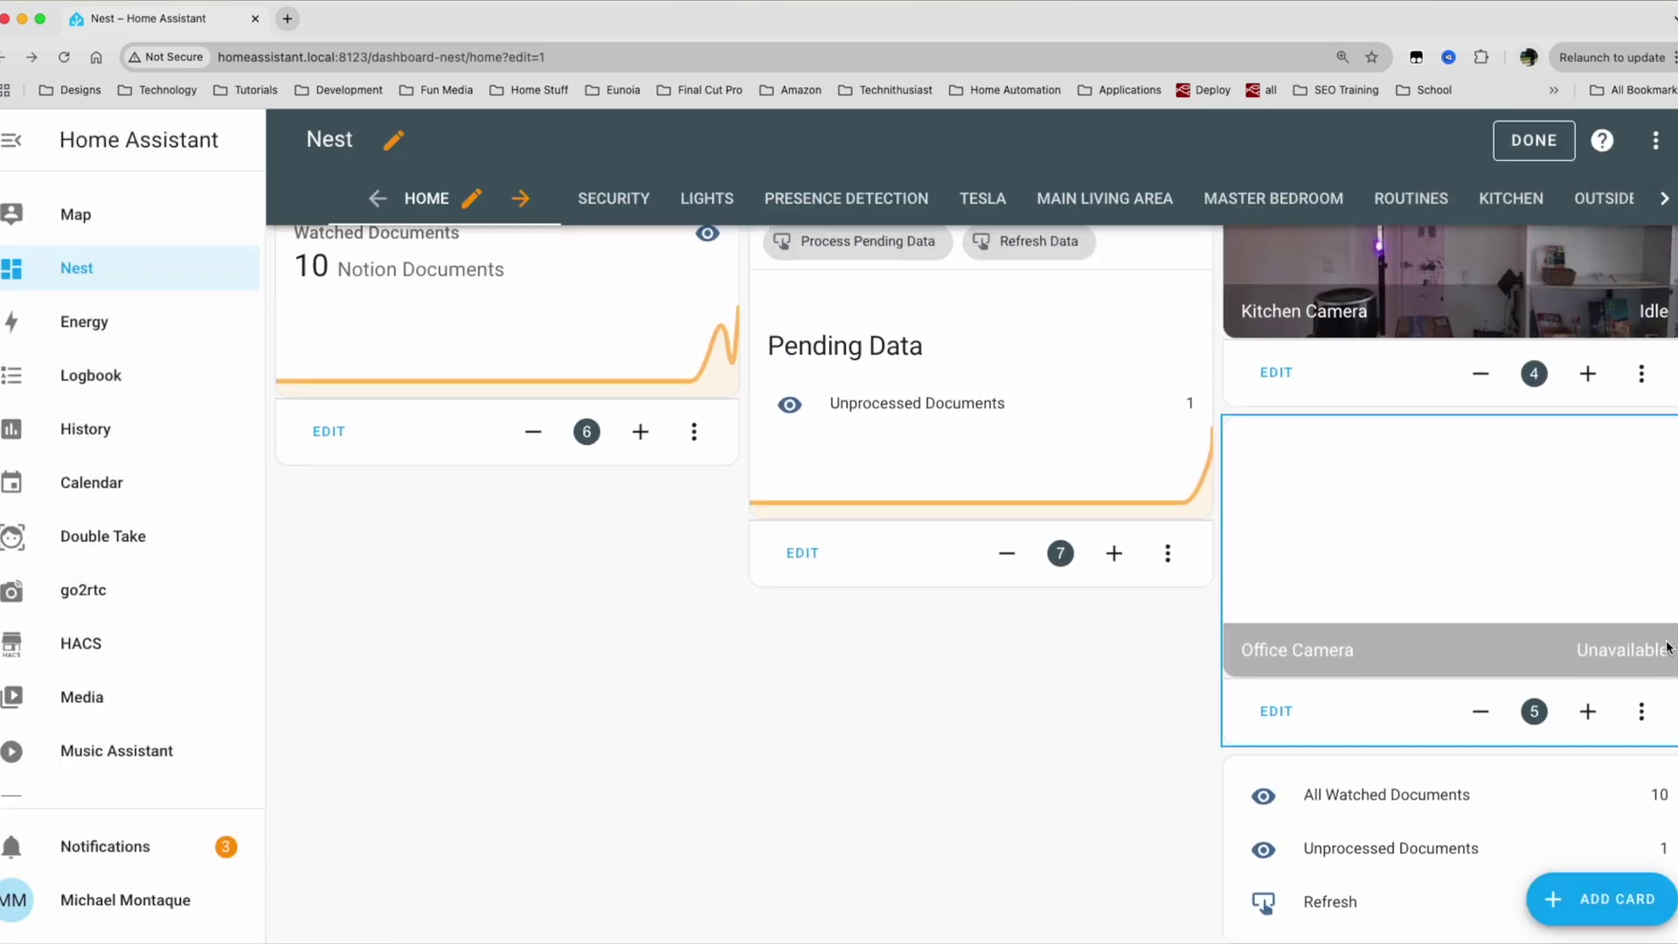
scroll(1372, 813, down, 2)
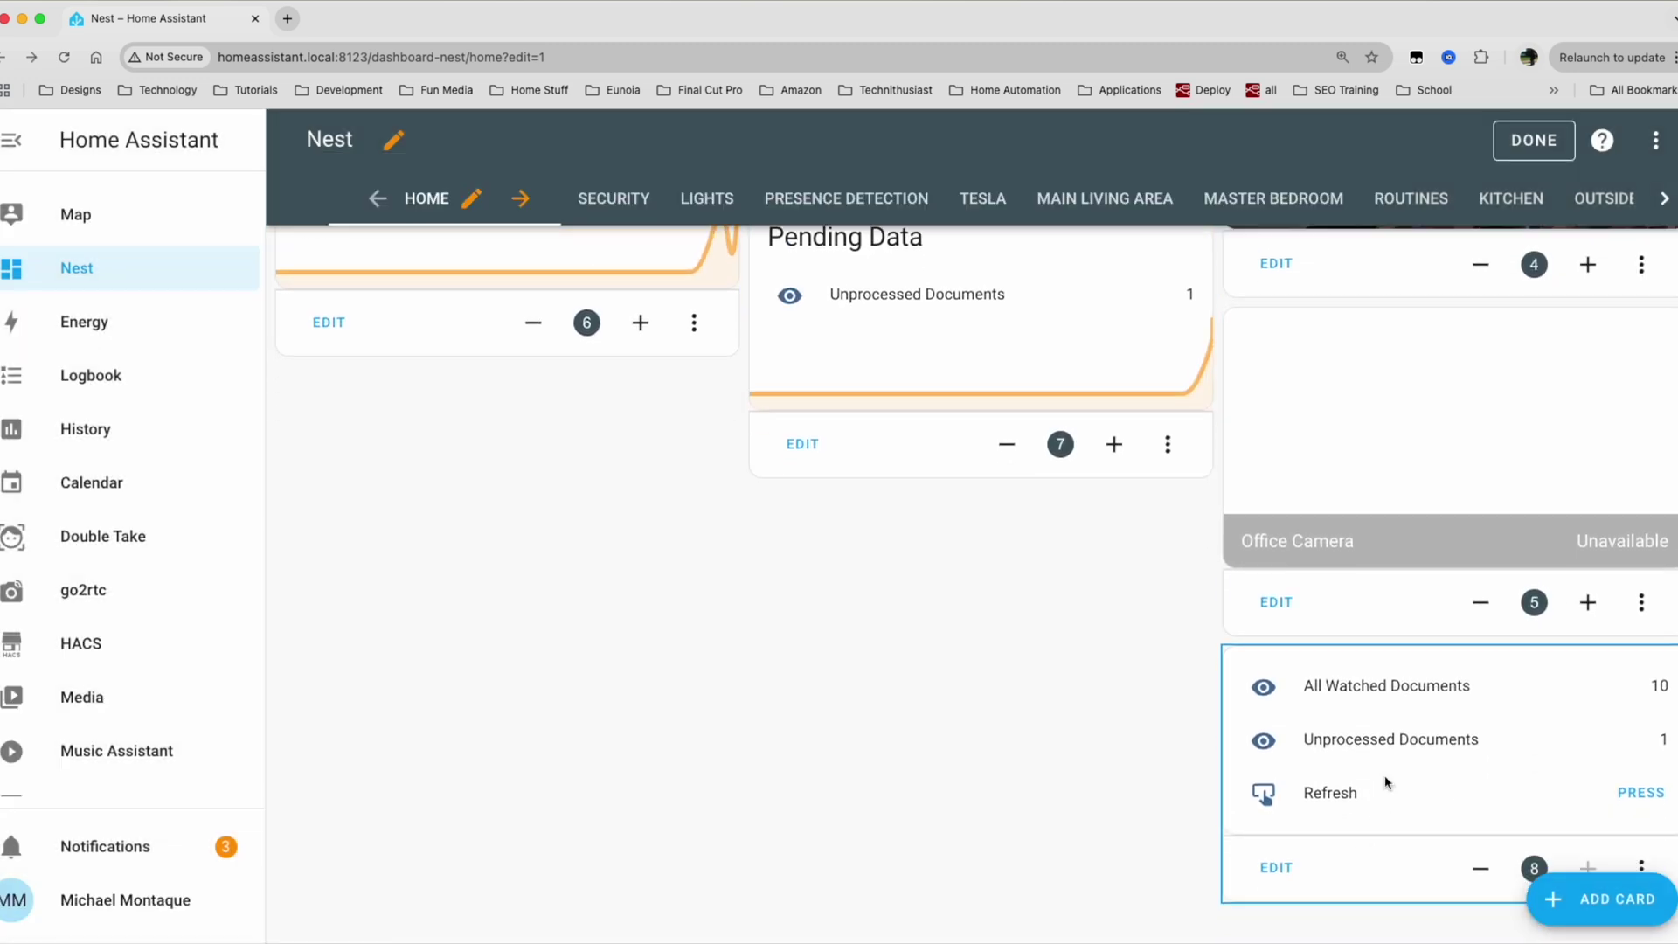
scroll(1424, 731, up, 4)
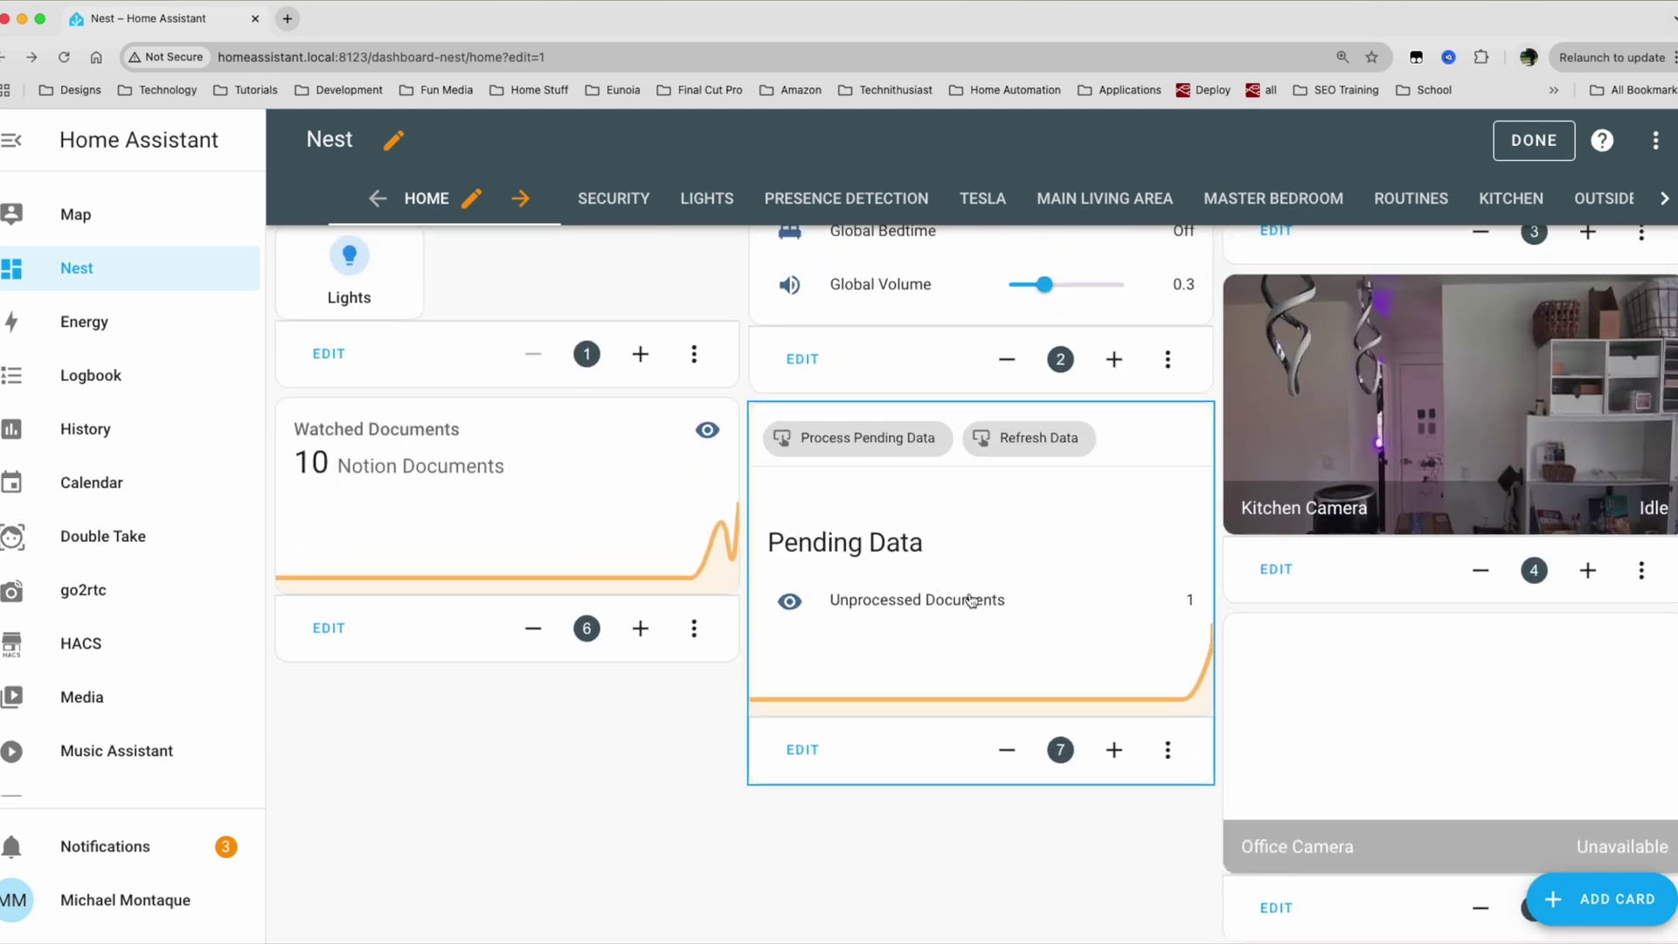
scroll(1304, 709, down, 4)
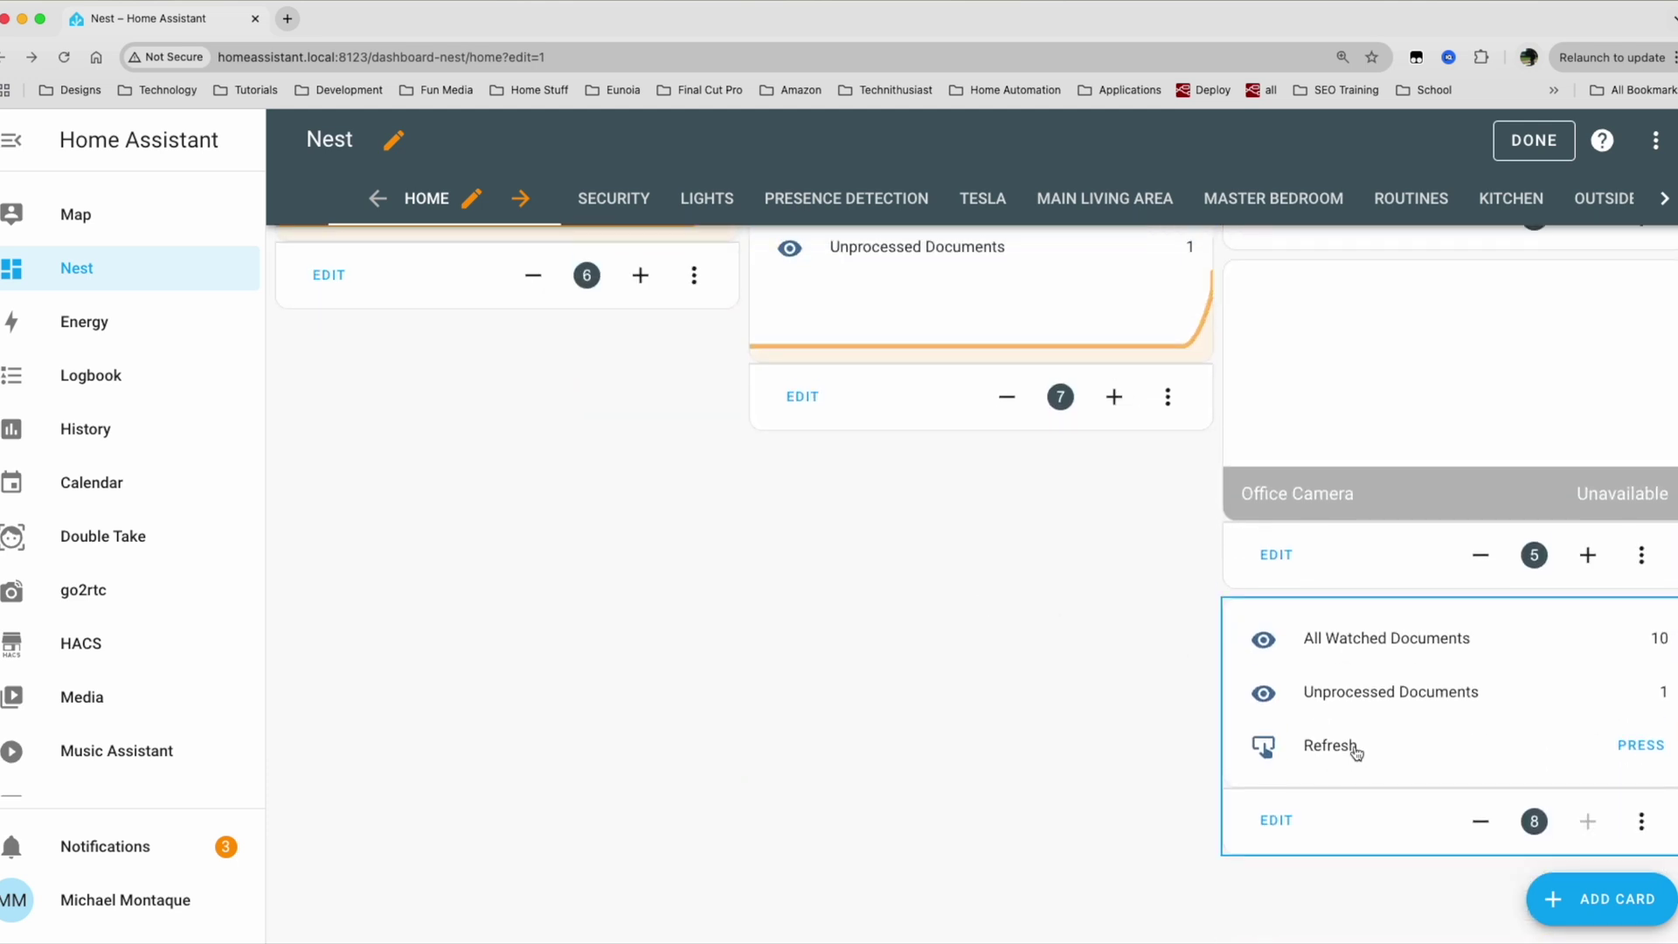
scroll(1011, 576, up, 5)
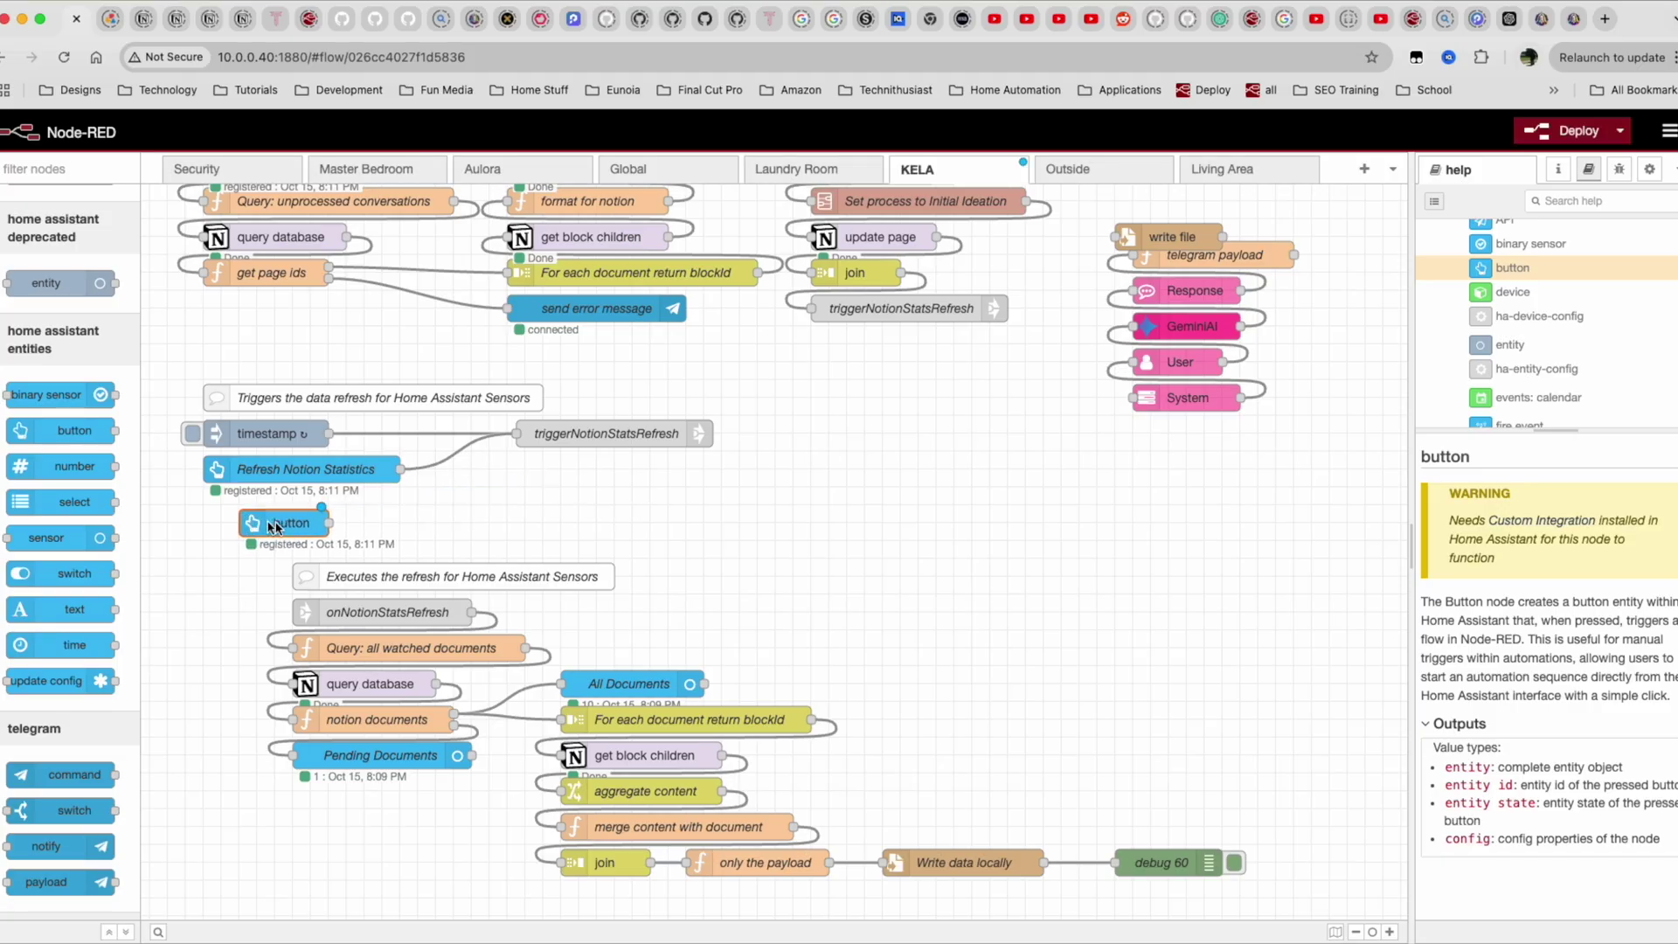
Add a debug node after the button node, outputting the complete msg object.
click(57, 172)
text(deb)
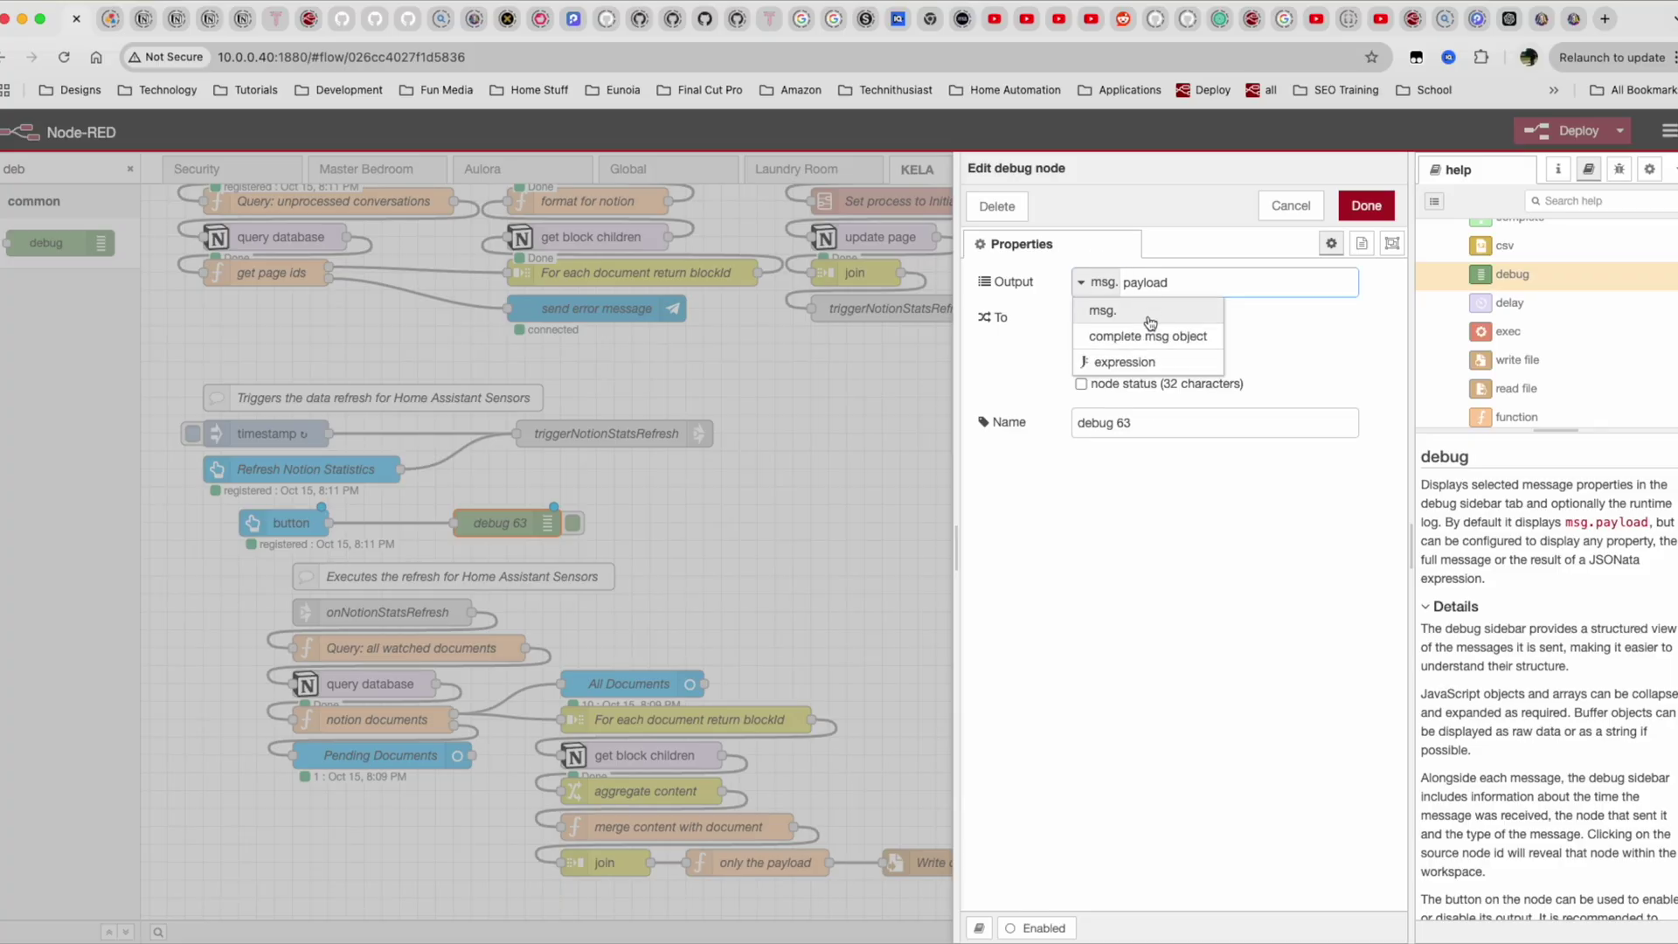
click(1142, 330)
click(1356, 210)
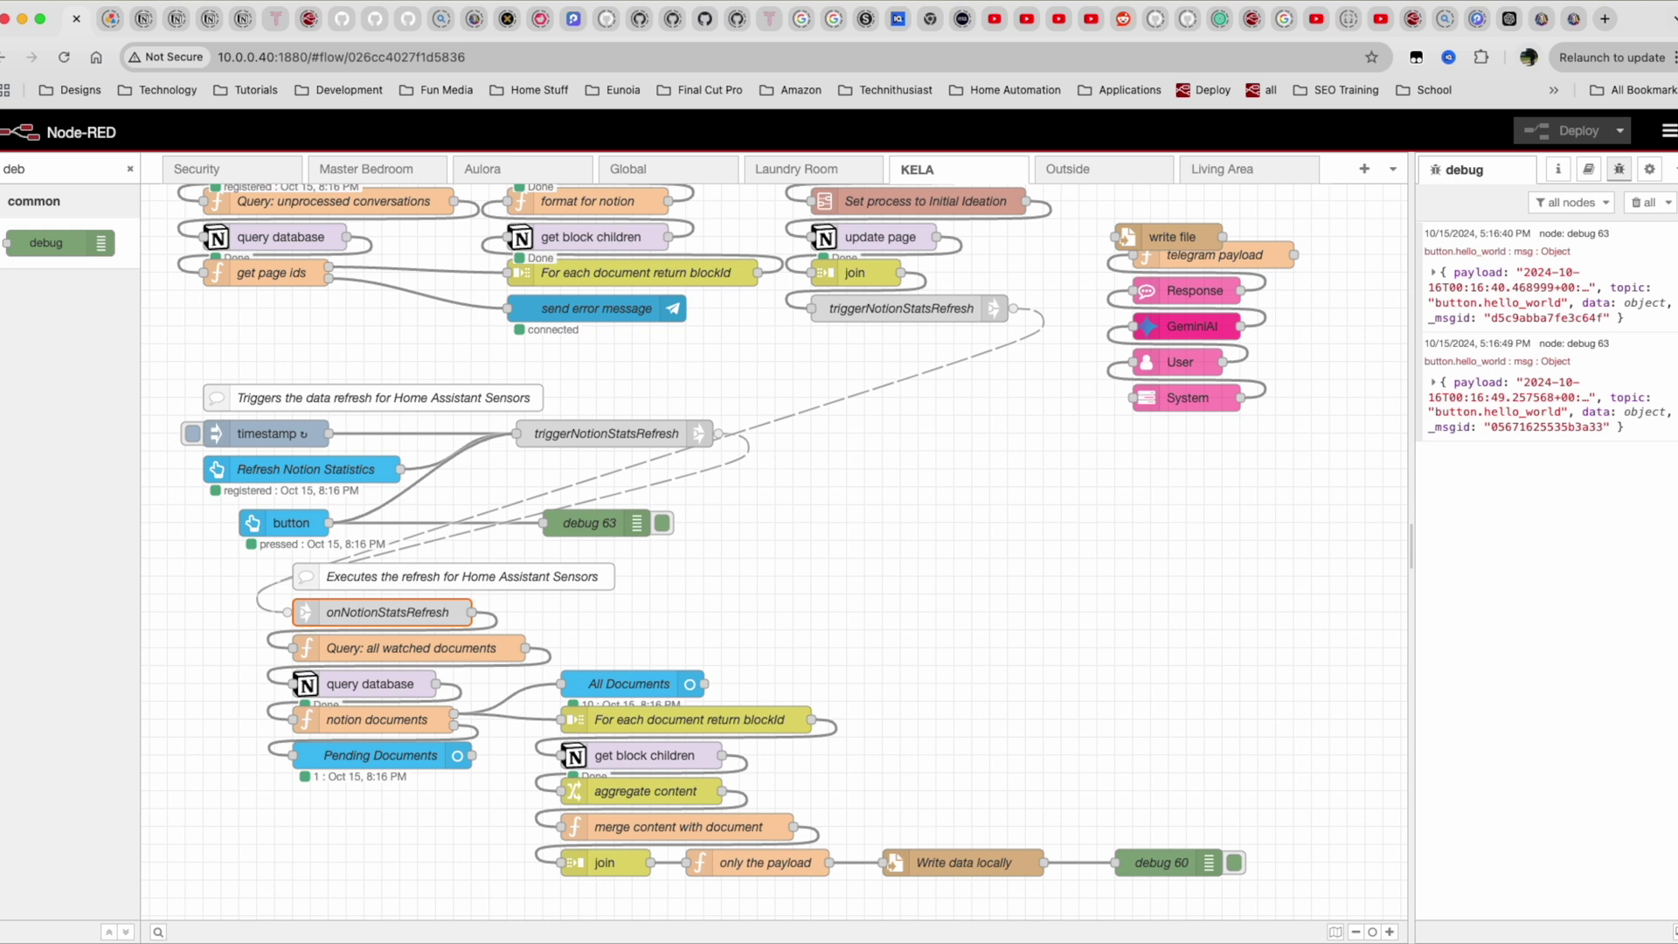
Scroll the flow canvas up to the Process Pending Data nodes.
scroll(266, 394, up, 5)
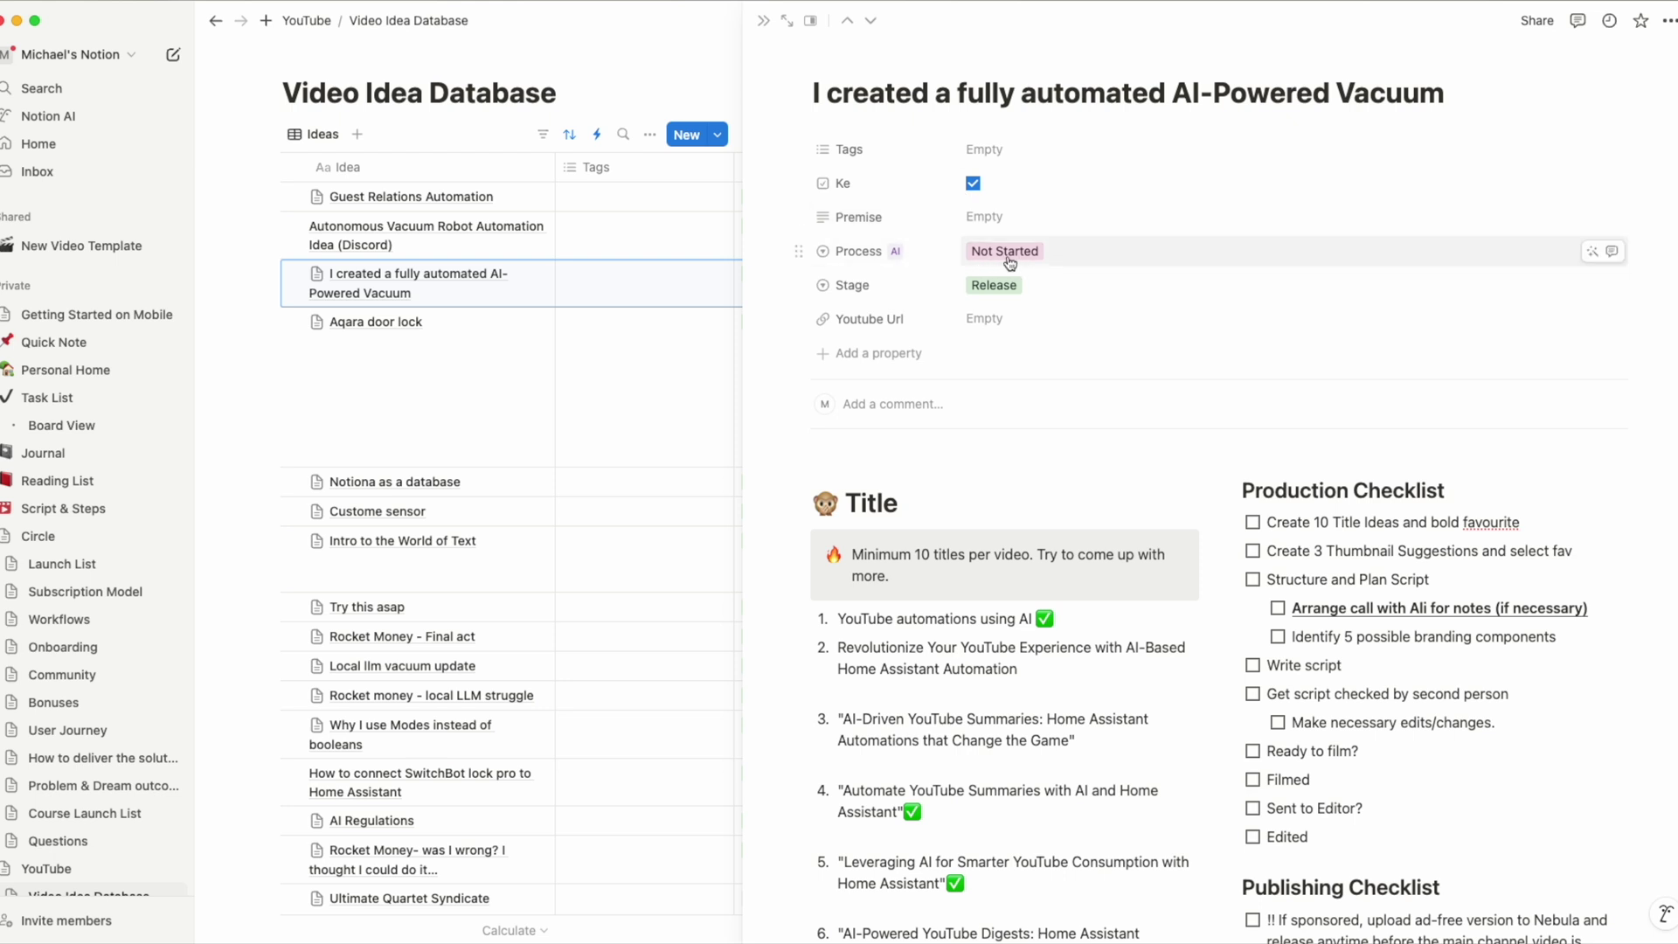
Scroll through the AI-Powered Vacuum page's script in Notion.
scroll(978, 327, down, 20)
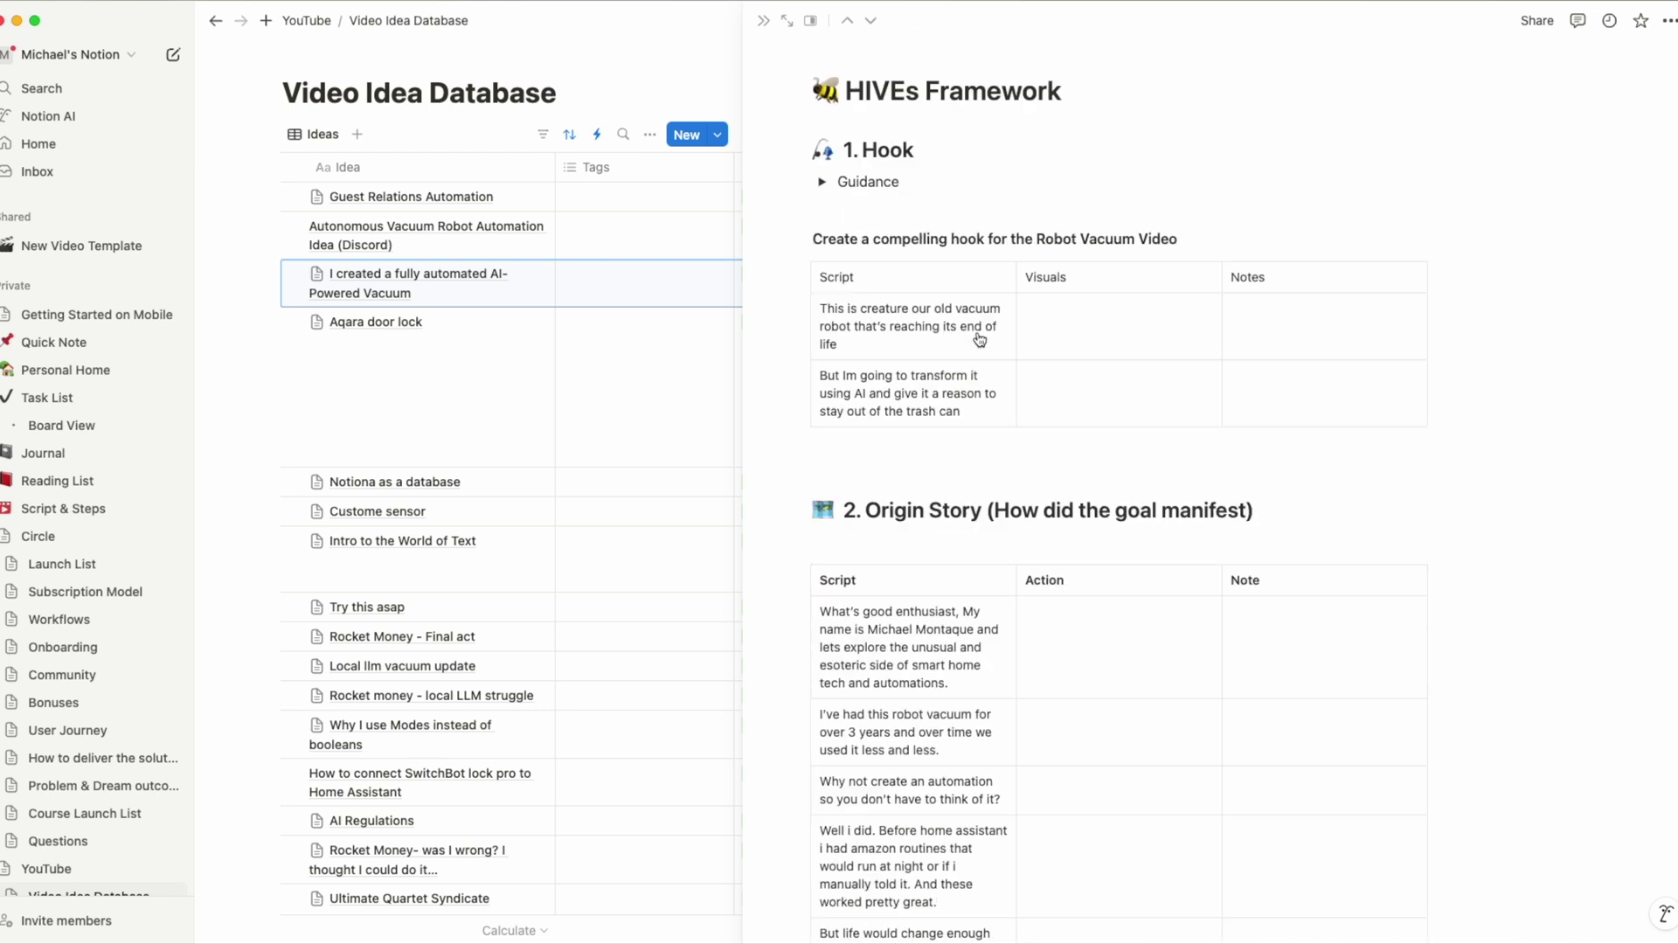
scroll(978, 332, down, 8)
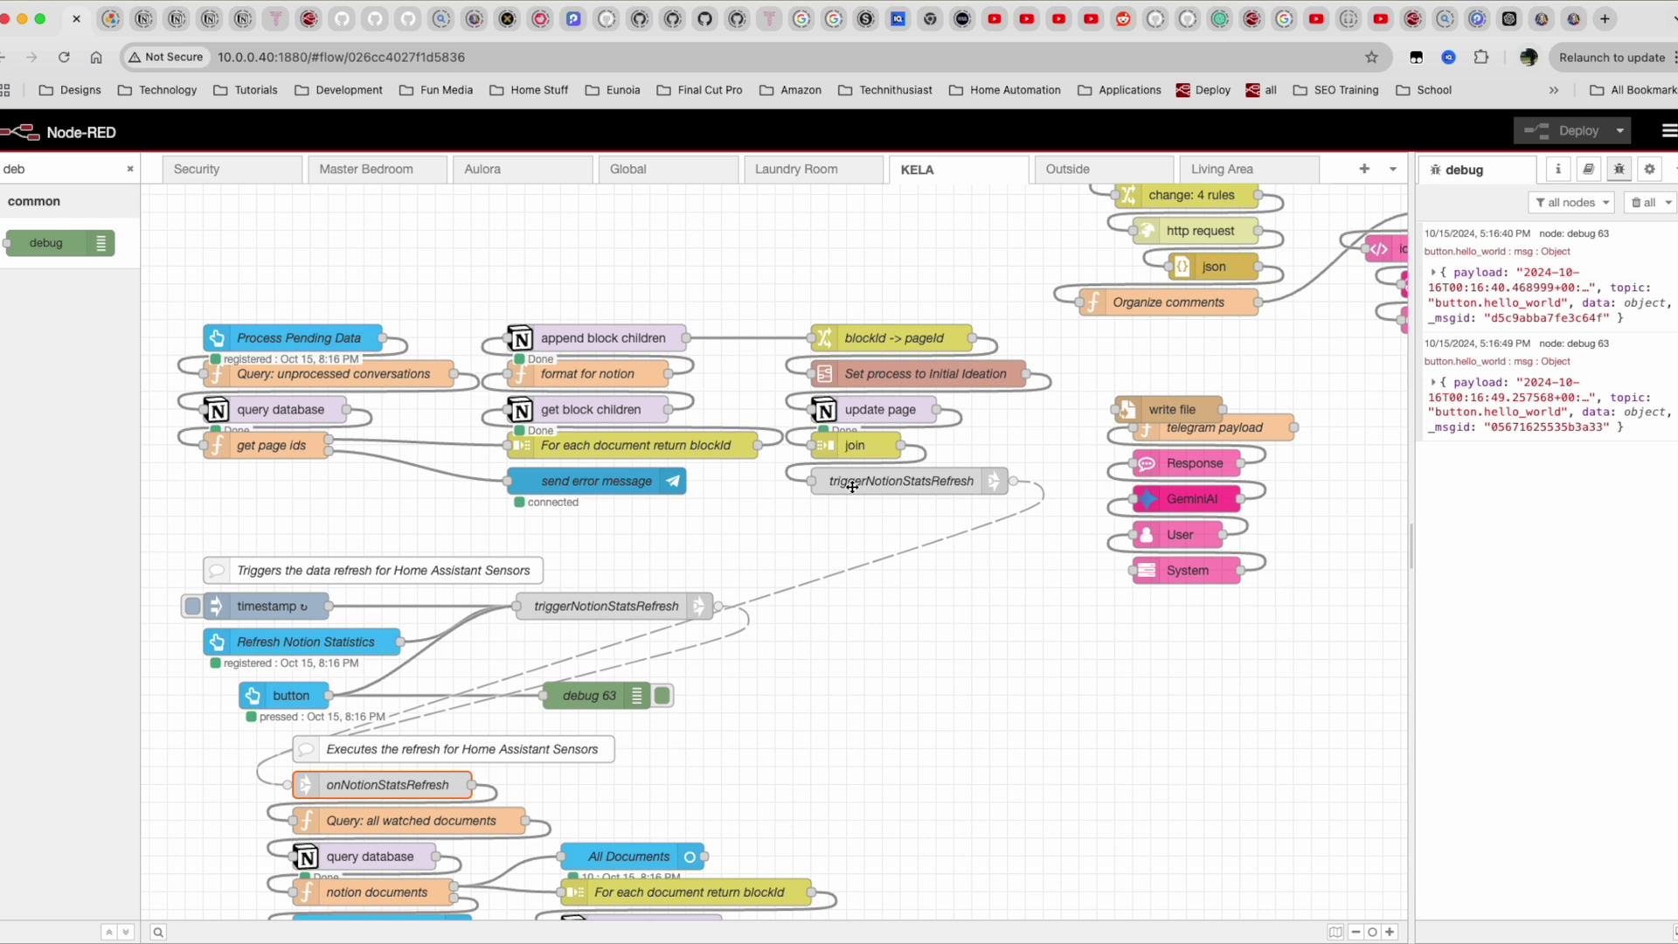
Select the triggerNotionStatsRefresh link node to show its connection and scroll the canvas.
click(959, 486)
scroll(345, 776, down, 4)
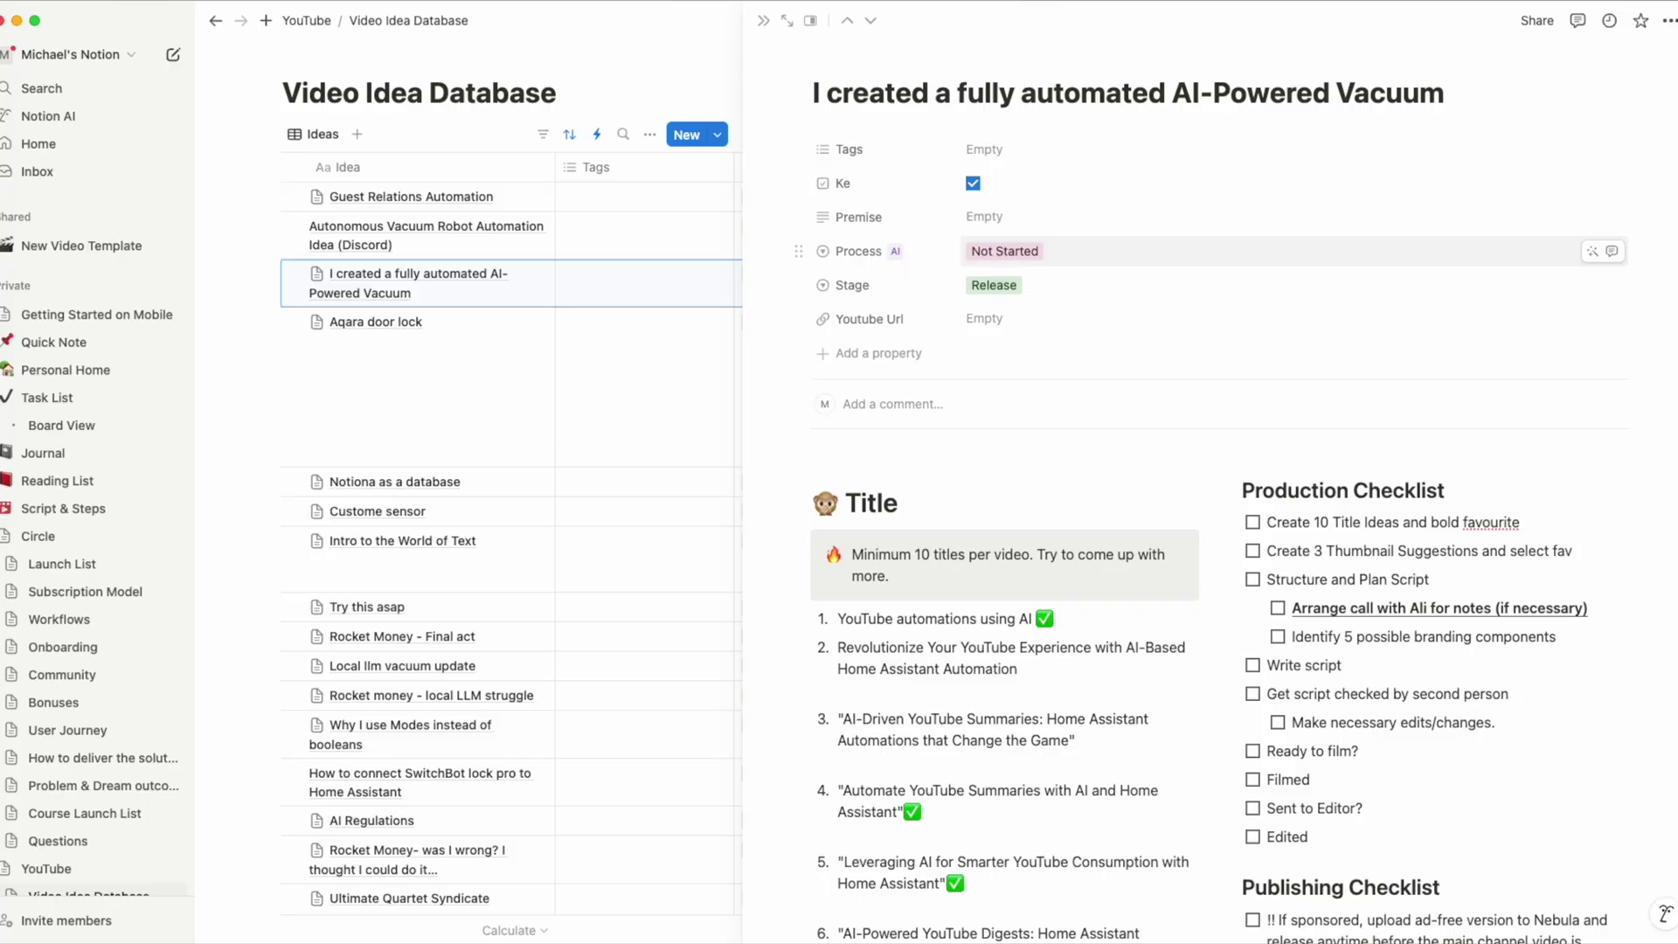
Show the vacuum page's Process options, Not Started and Initial Ideation.
click(1045, 251)
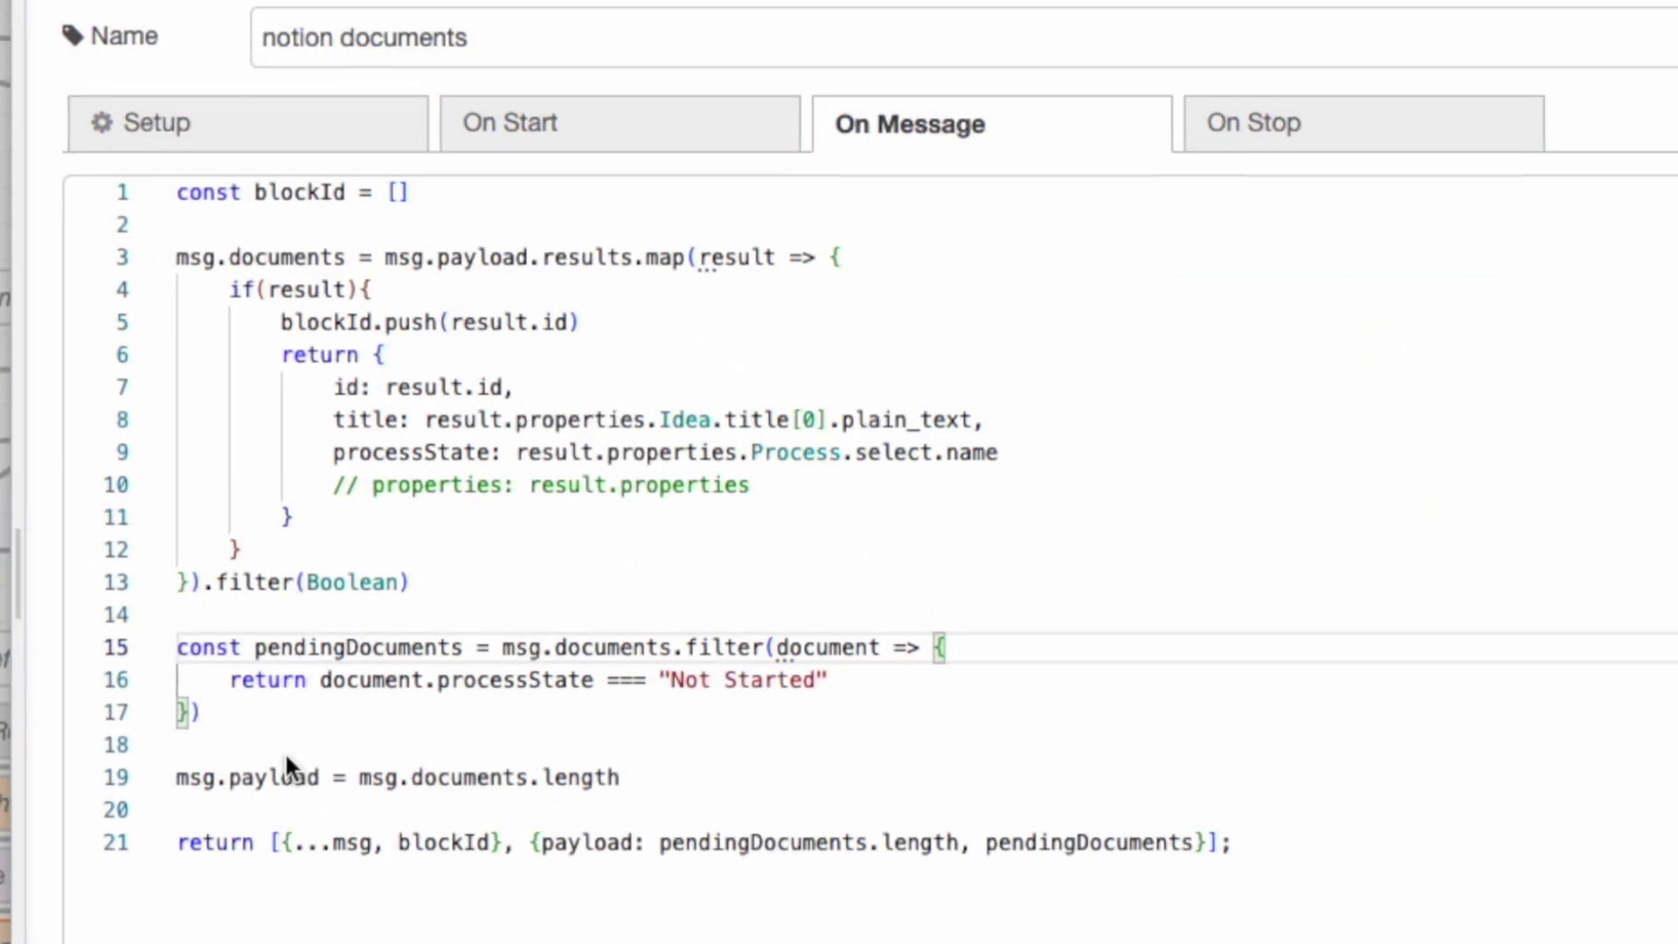
Highlight pendingDocuments, its processState 'Not Started' filter, and the return statement on line 21.
click(301, 648)
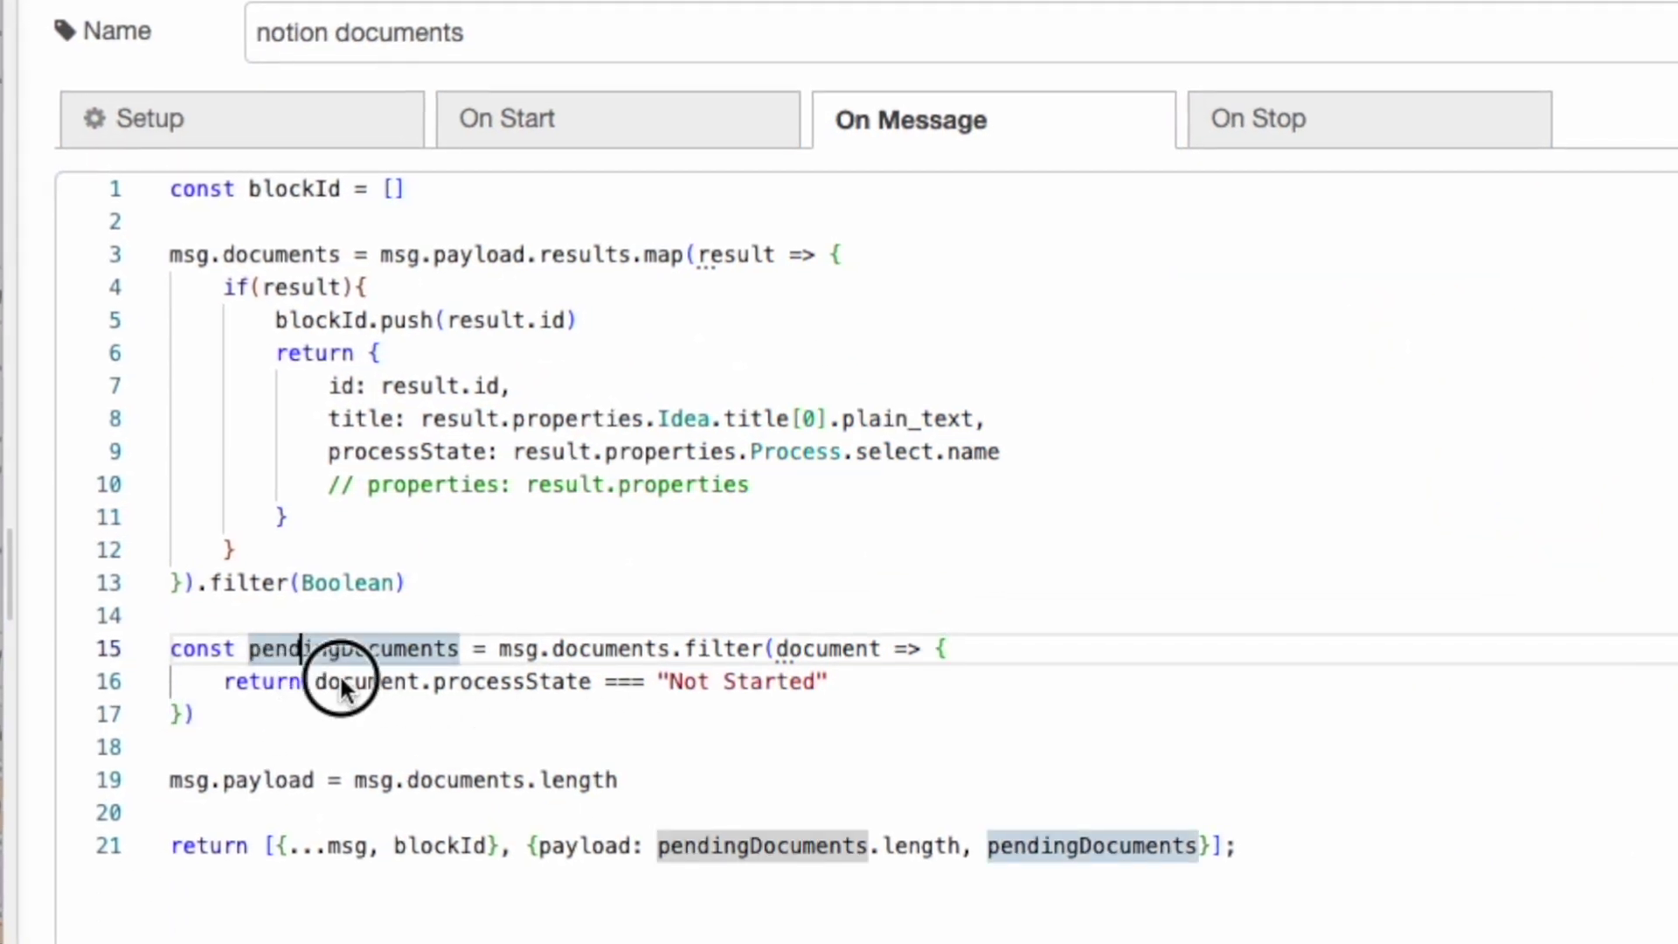
drag(339, 673, 499, 679)
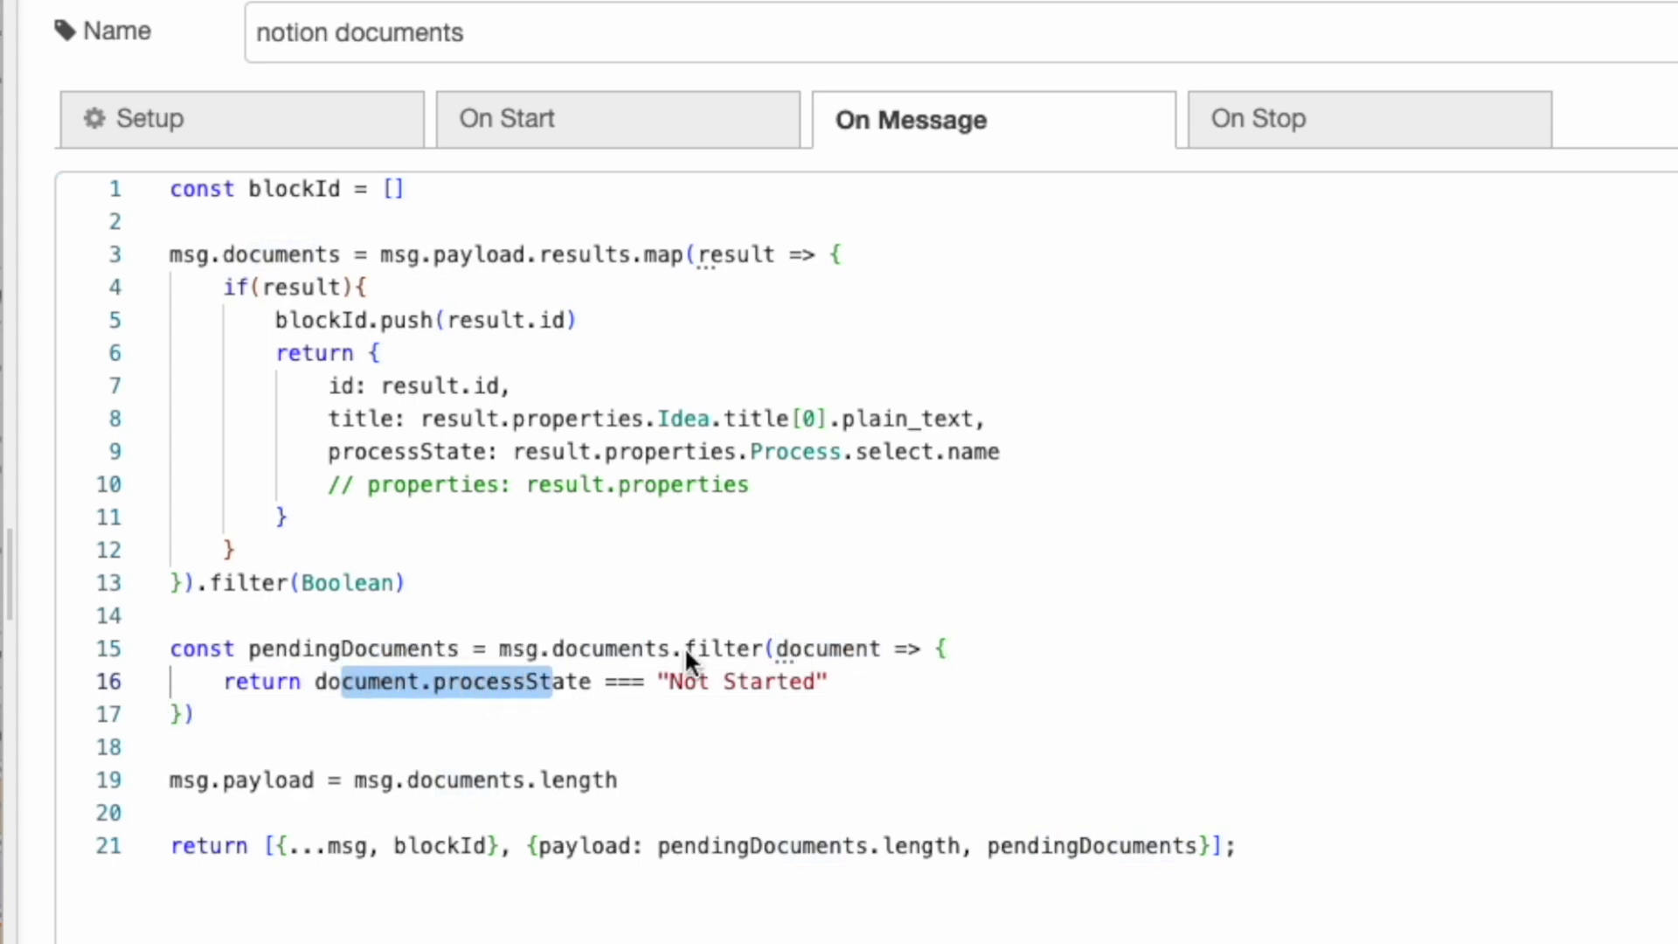
click(744, 649)
drag(350, 678, 463, 631)
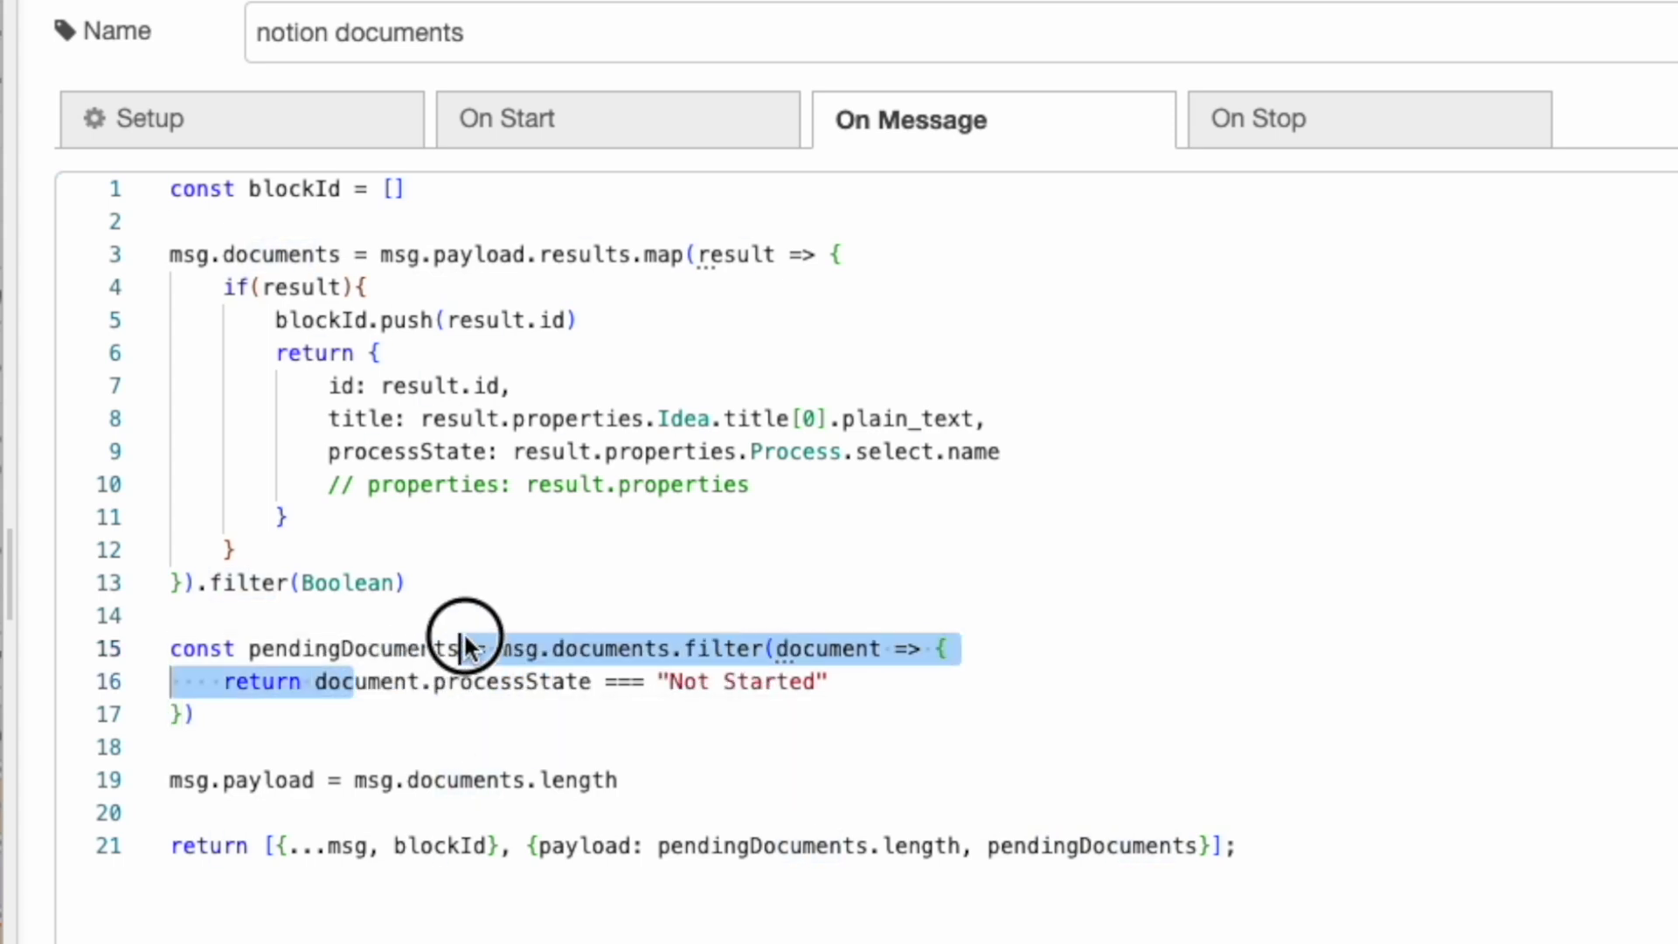
click(737, 674)
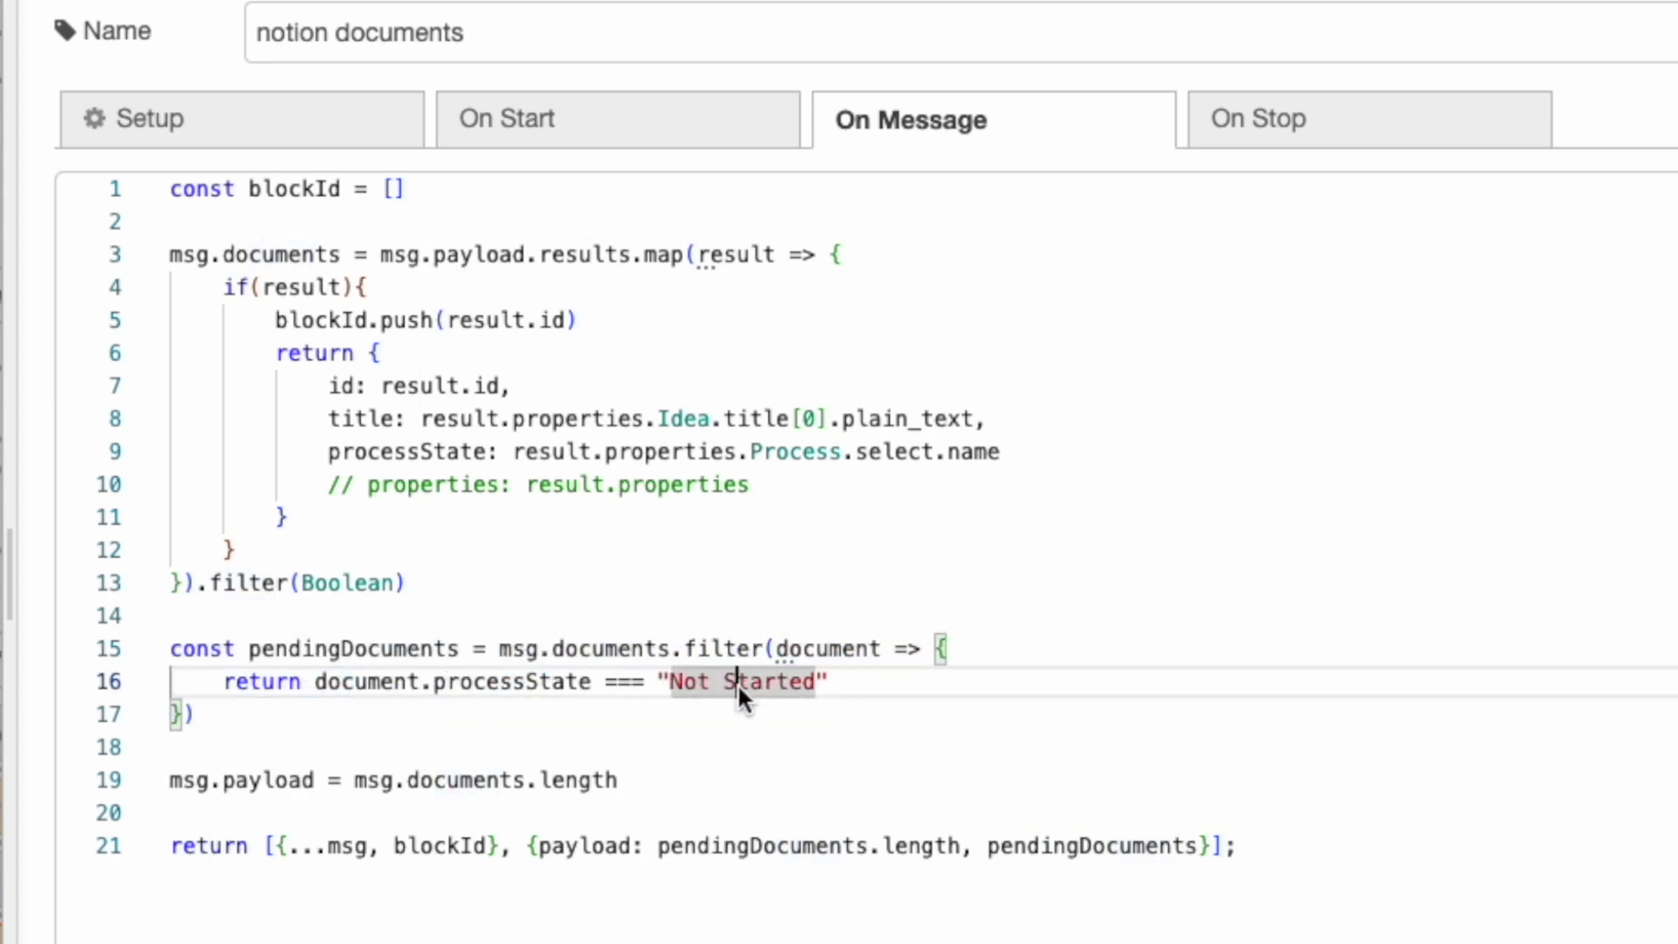
drag(276, 651, 313, 651)
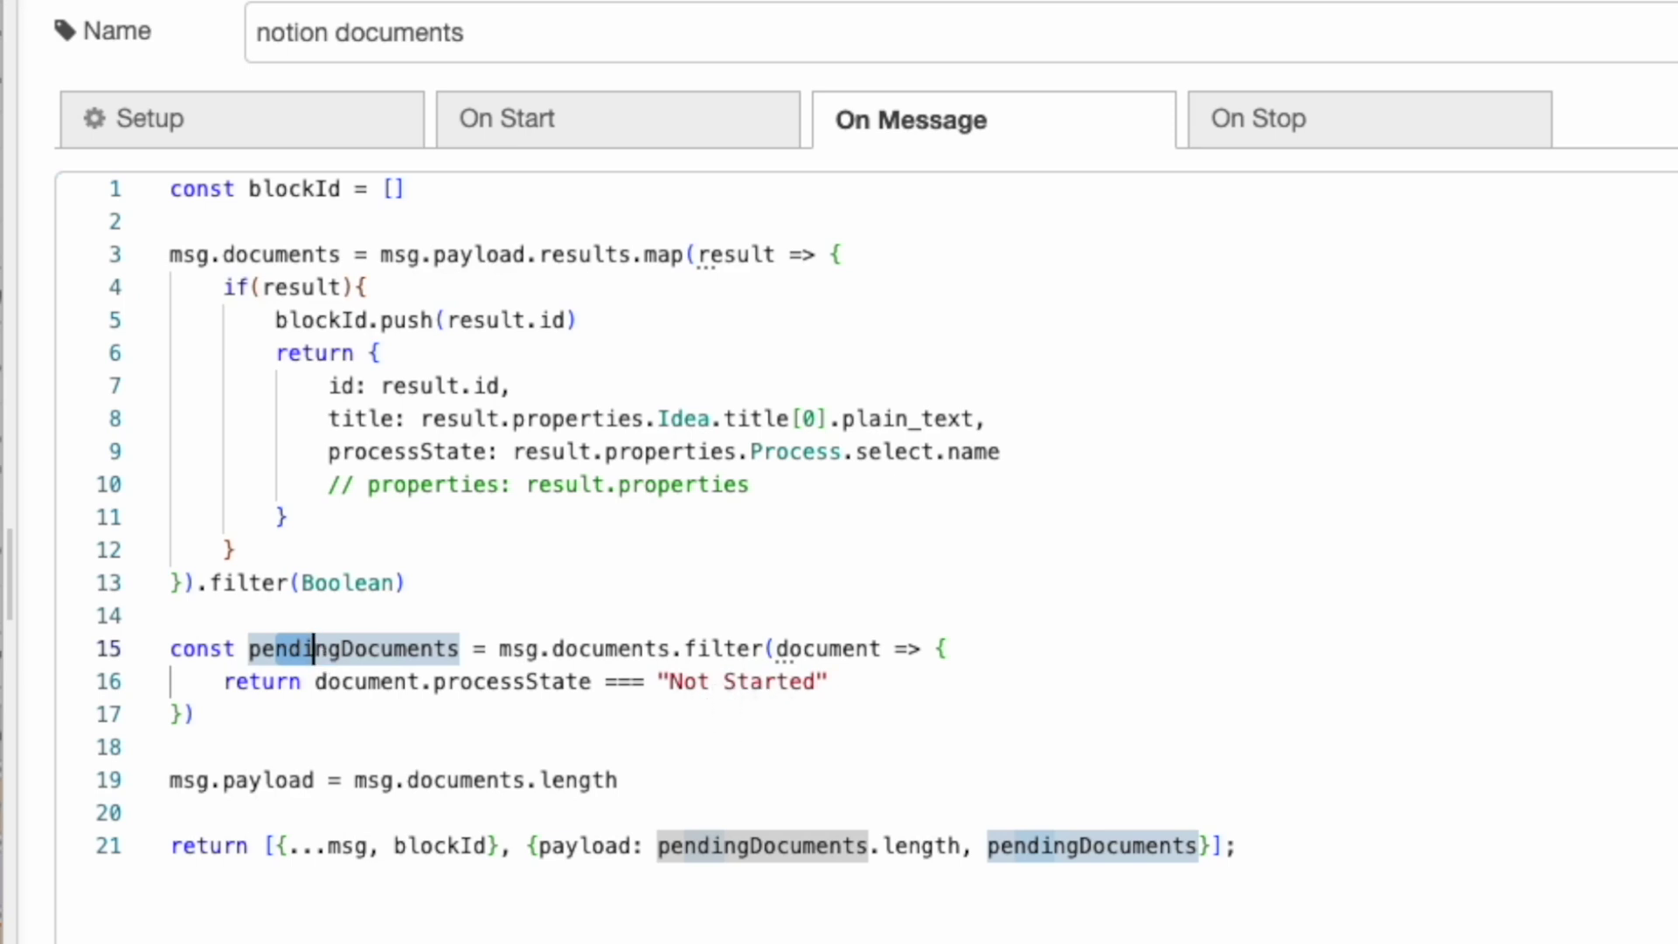
mouse_move(429, 657)
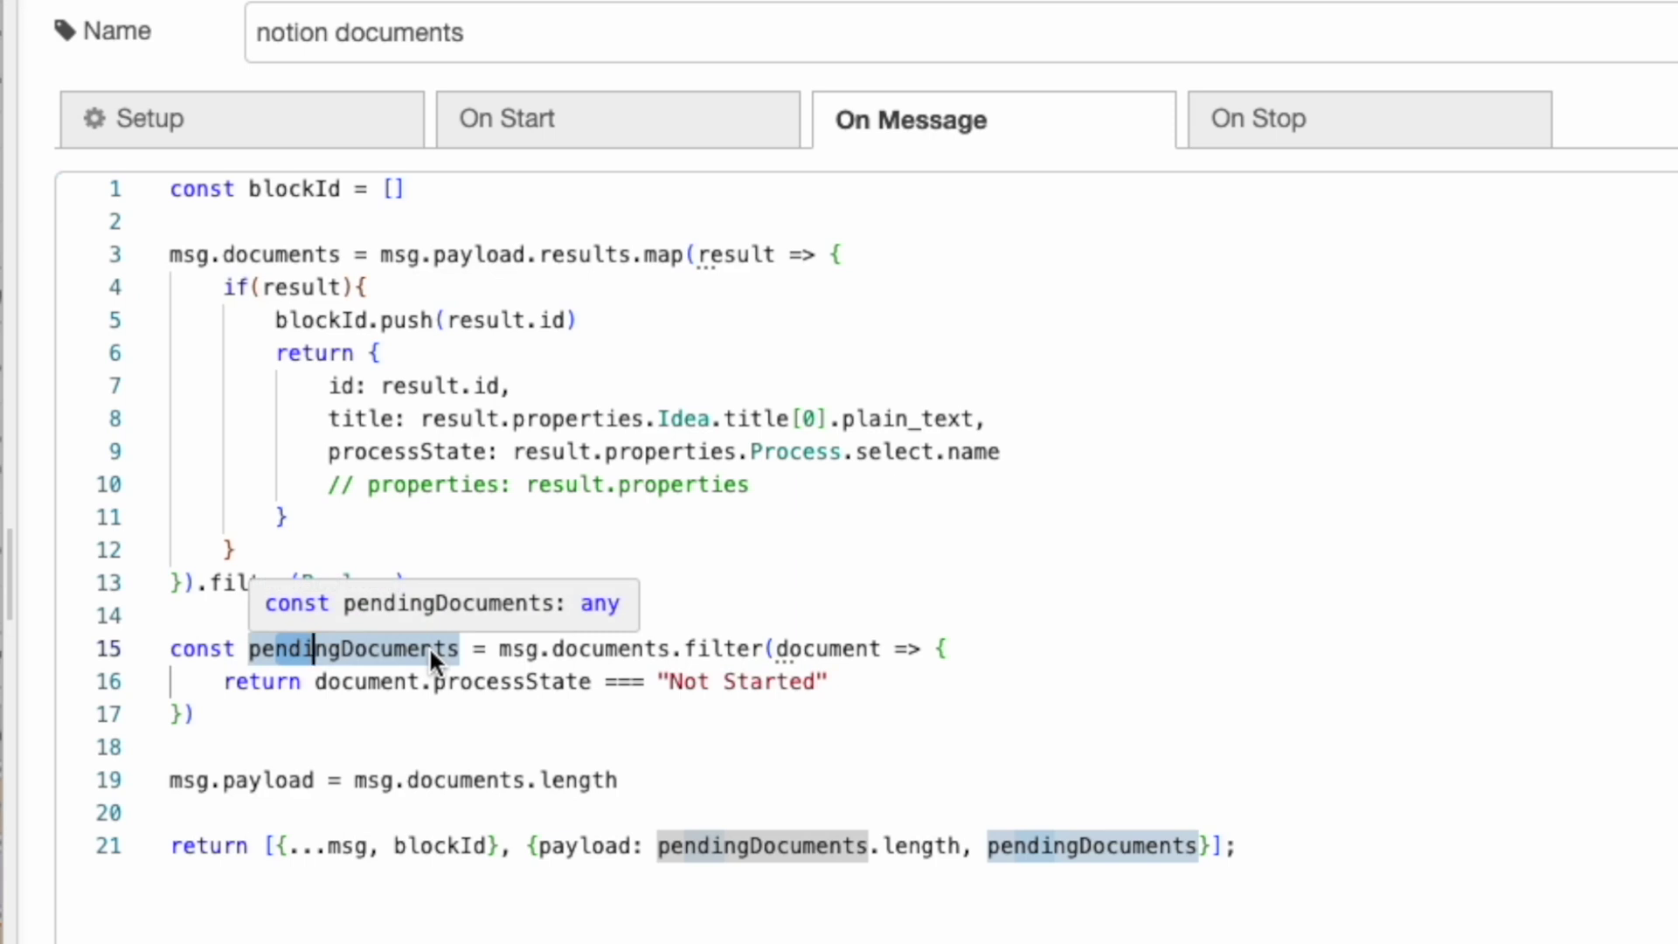
click(789, 844)
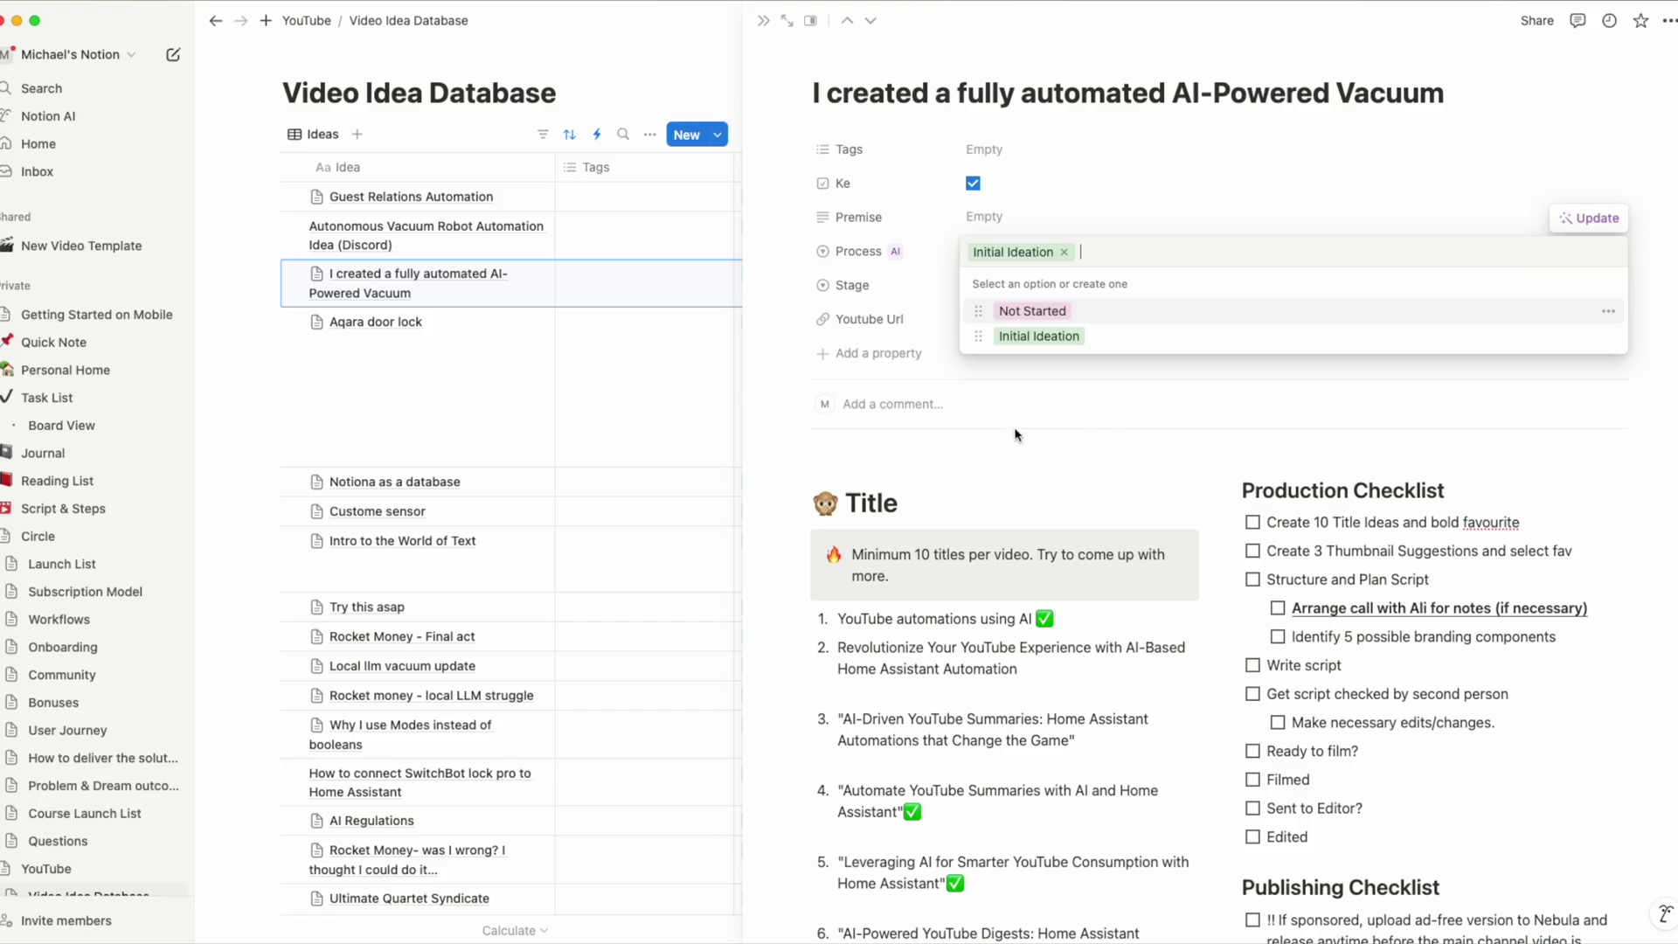
Close the Process dropdown and scroll down to view the Transcribe link's Node-RED URL.
click(996, 434)
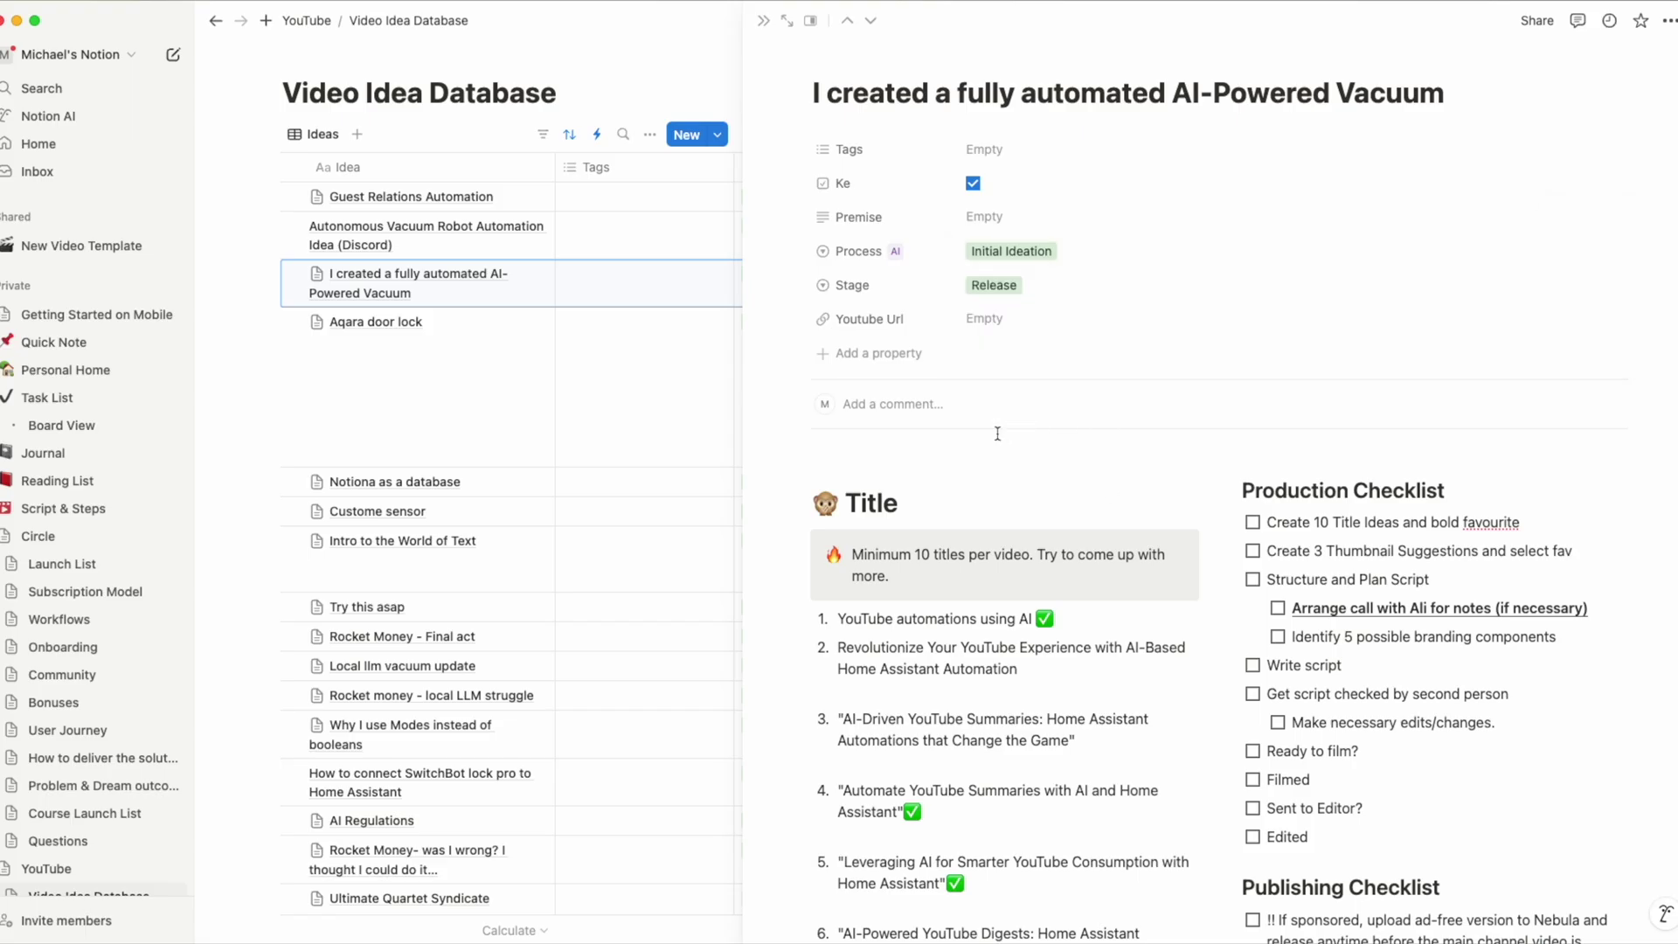
scroll(998, 486, down, 3)
scroll(997, 485, down, 15)
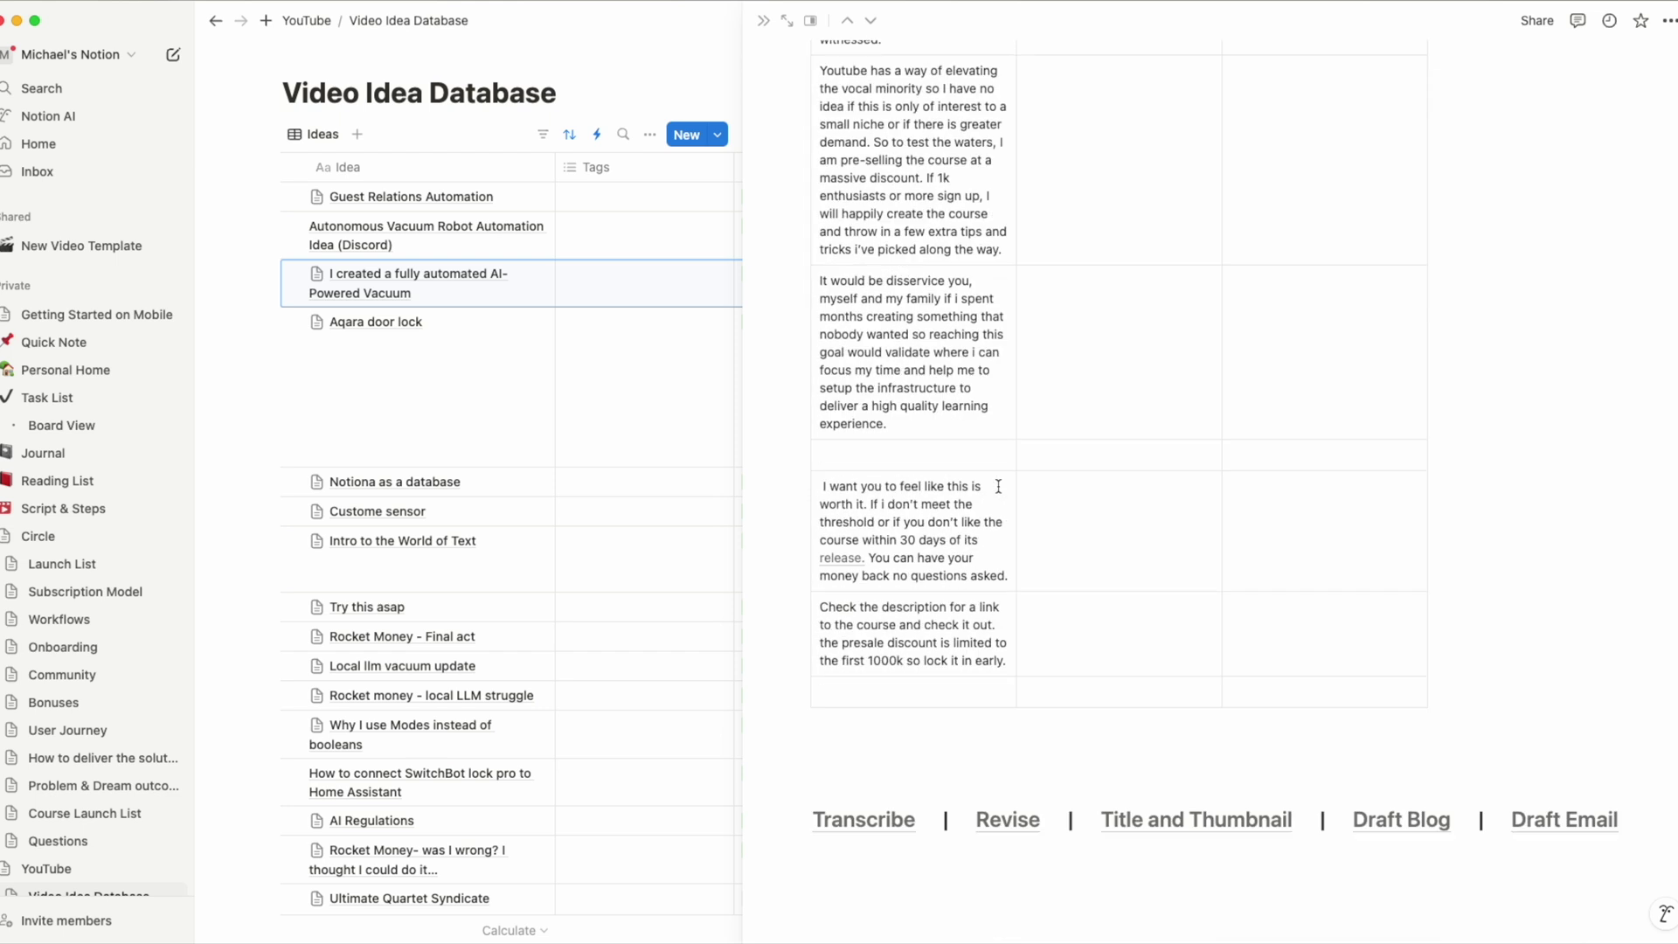
mouse_move(898, 825)
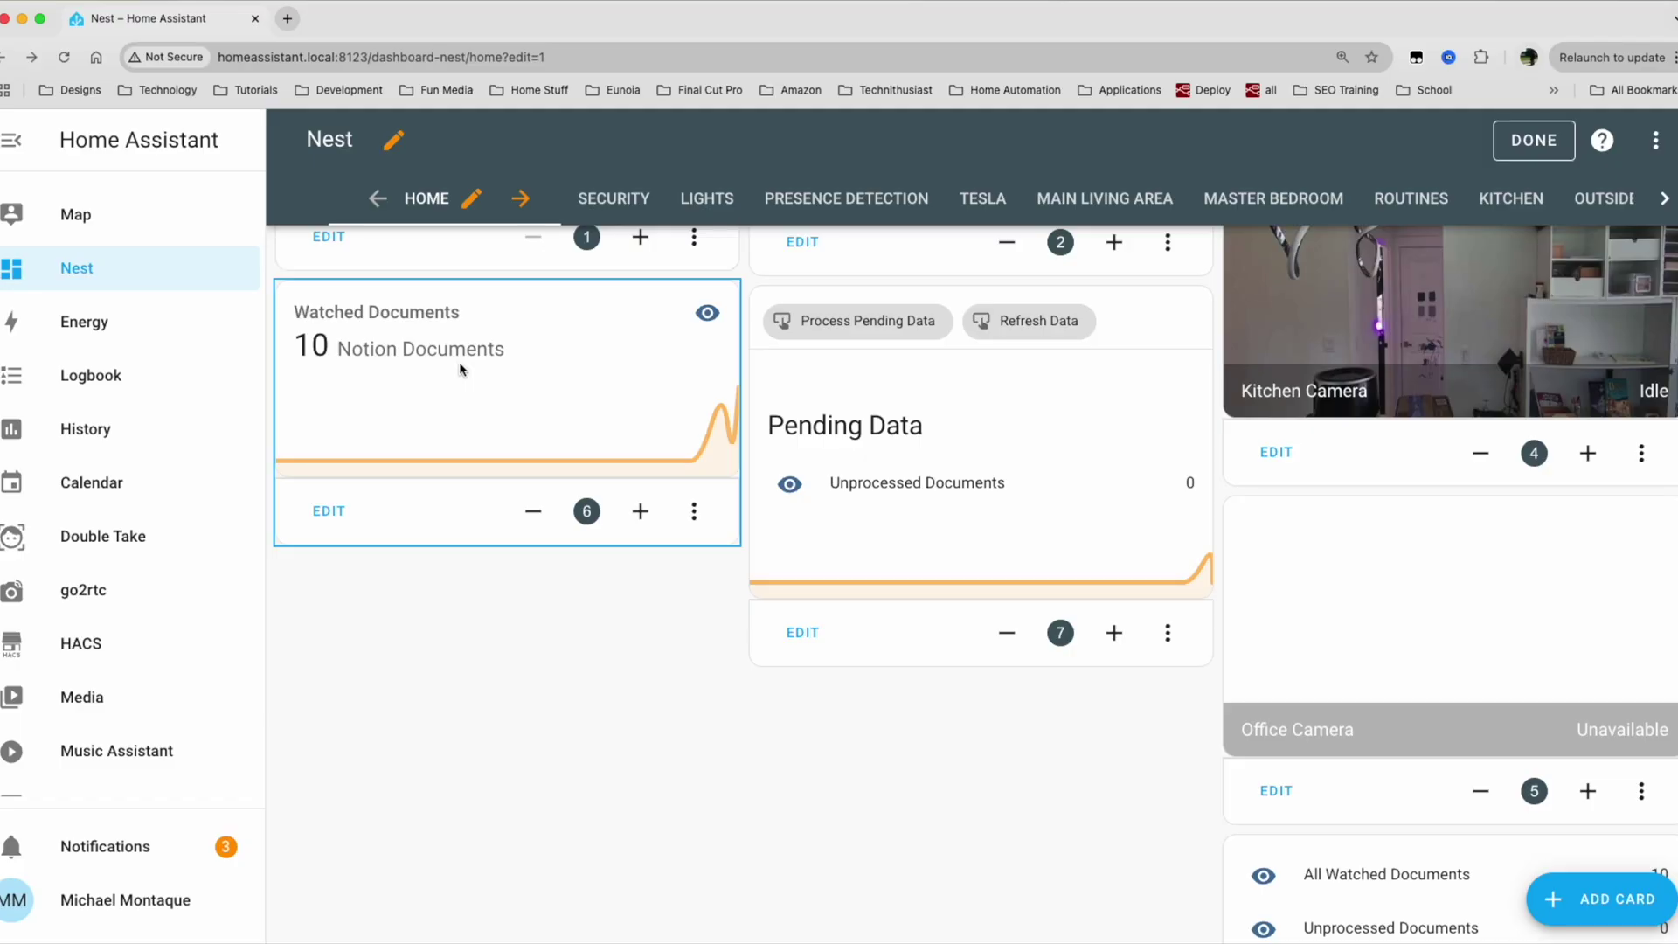
Open All Watched Documents, expand Attributes and highlight the first document's id and entry.
click(464, 350)
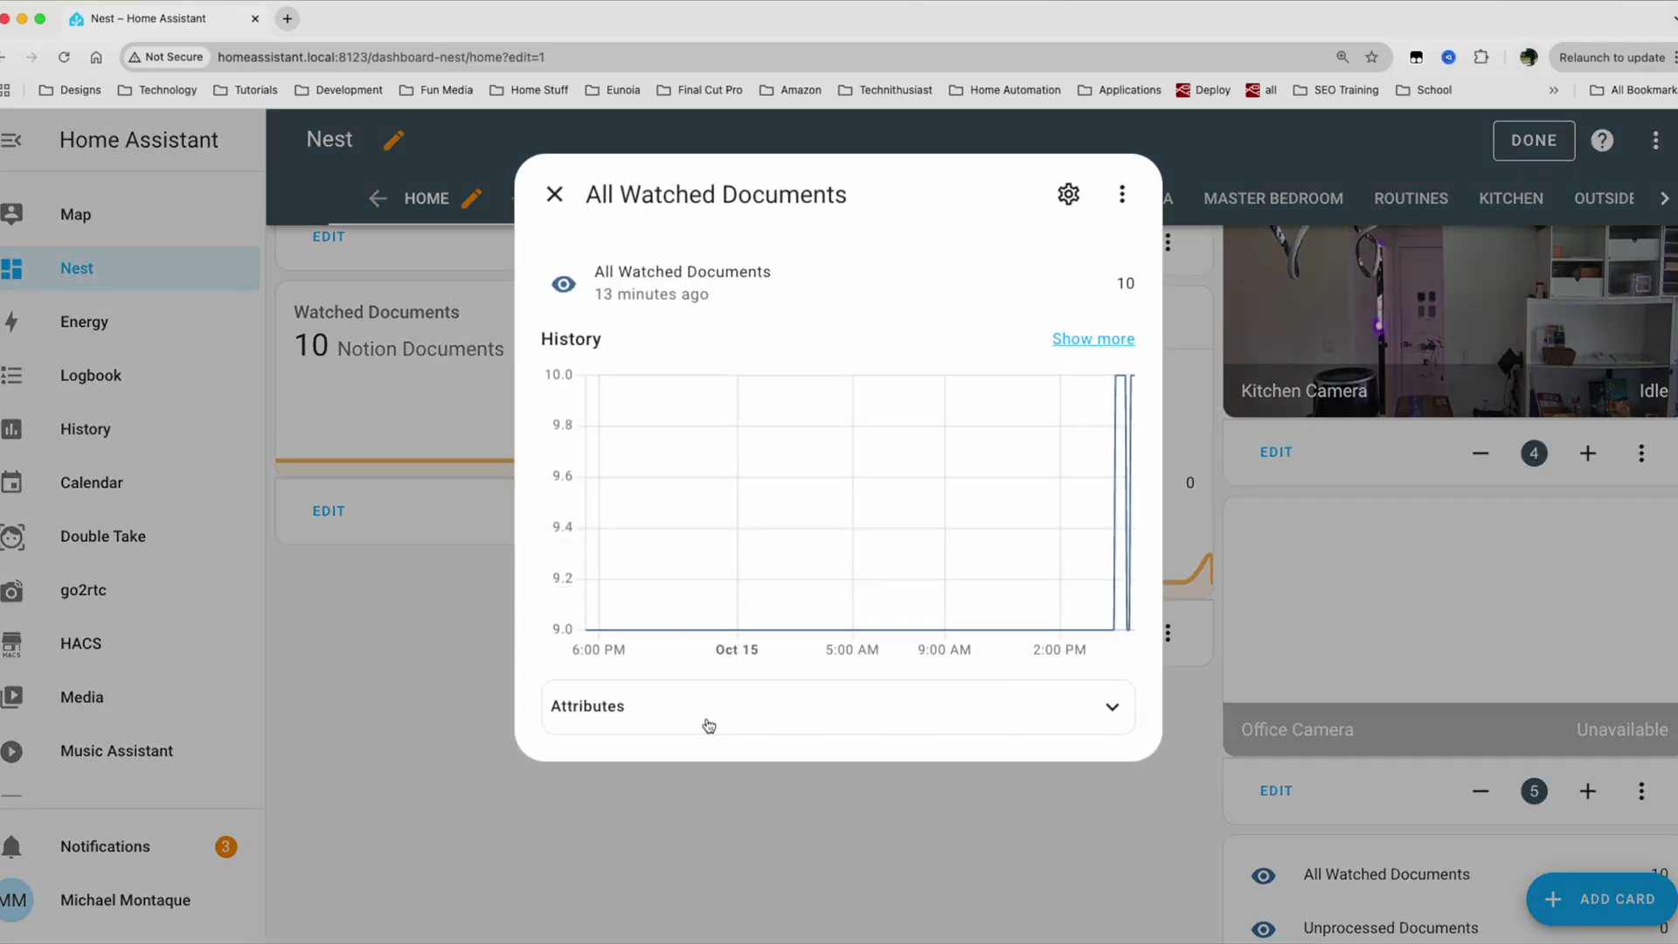
click(708, 725)
scroll(841, 629, down, 2)
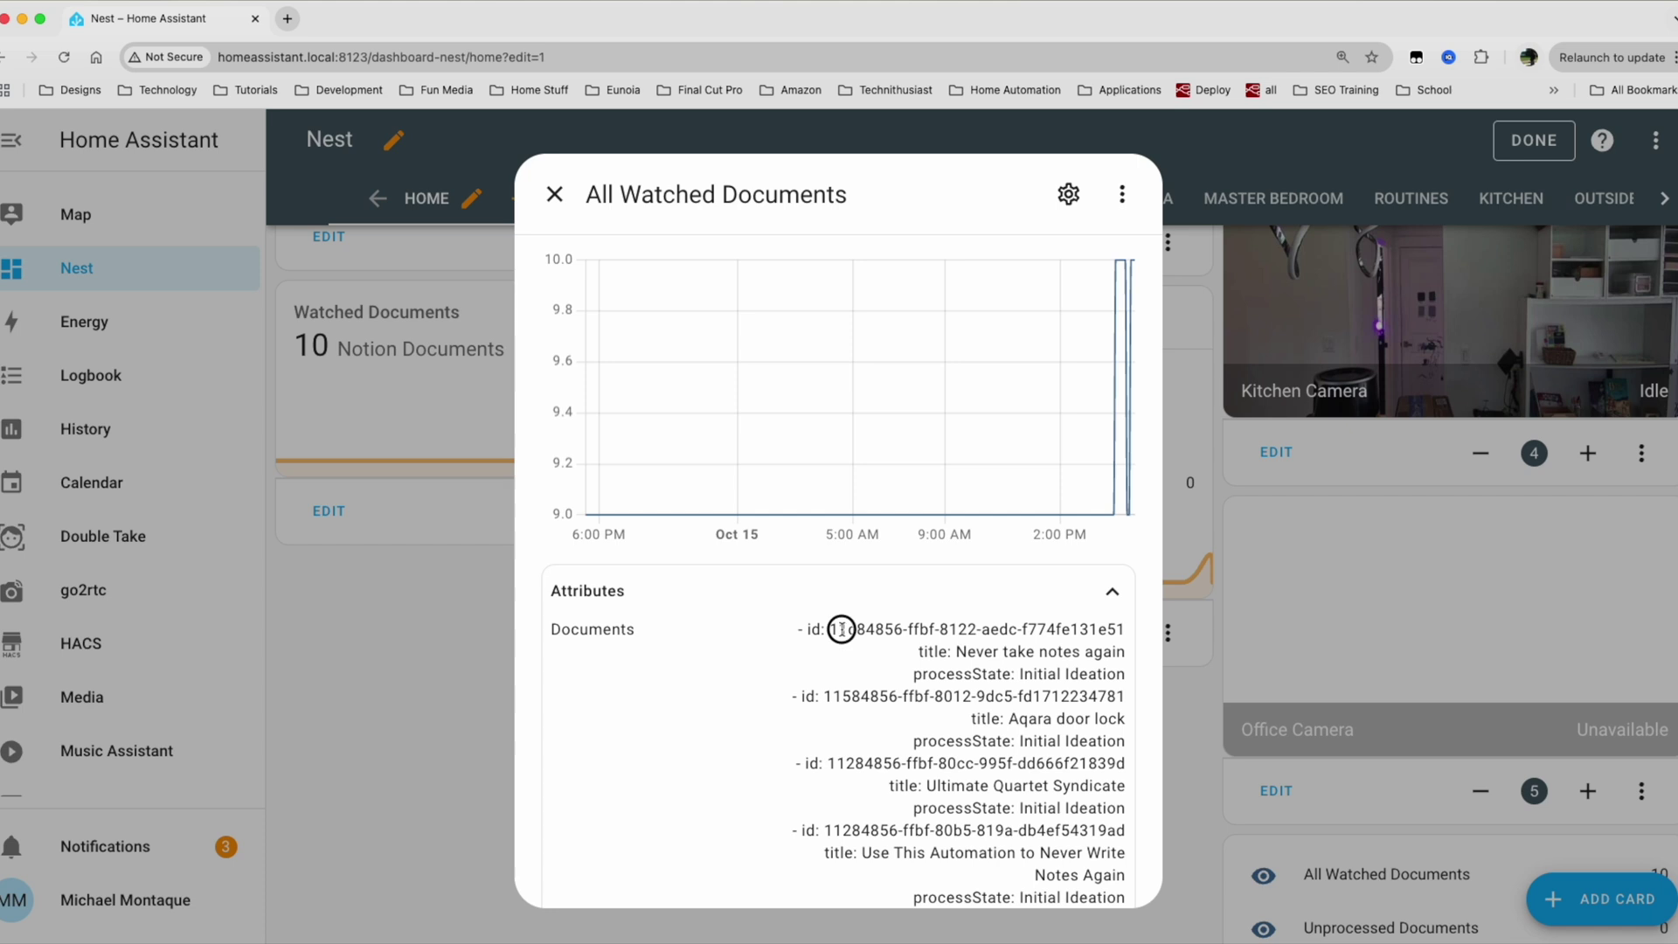
drag(842, 629, 939, 624)
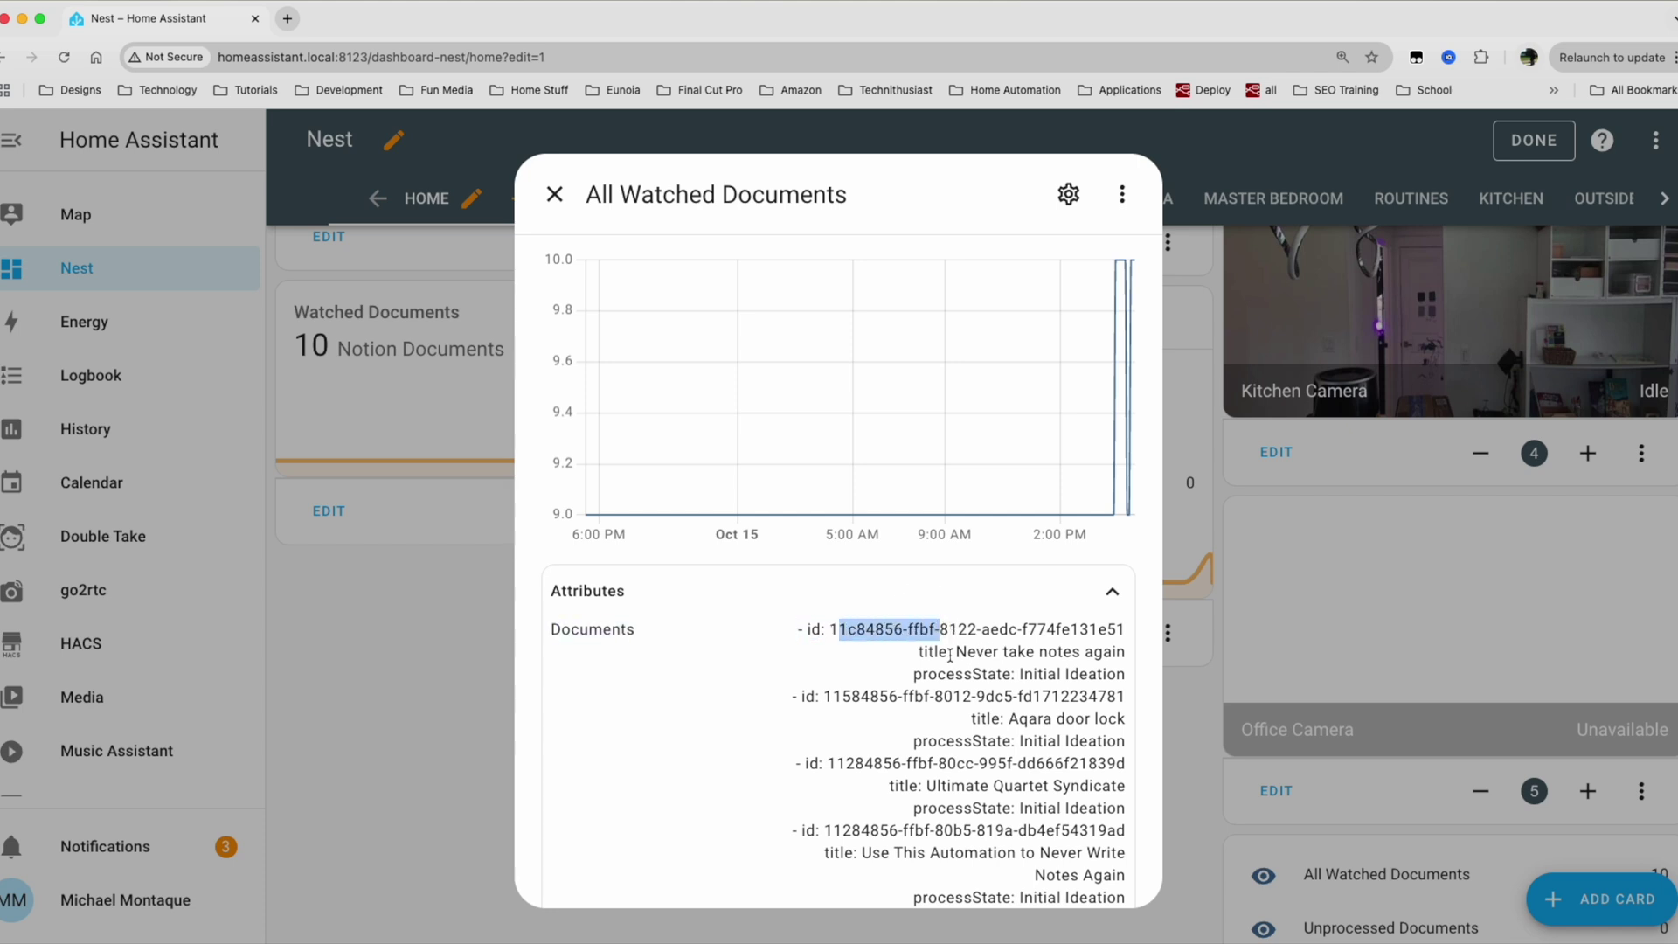
click(949, 655)
click(978, 650)
click(1015, 676)
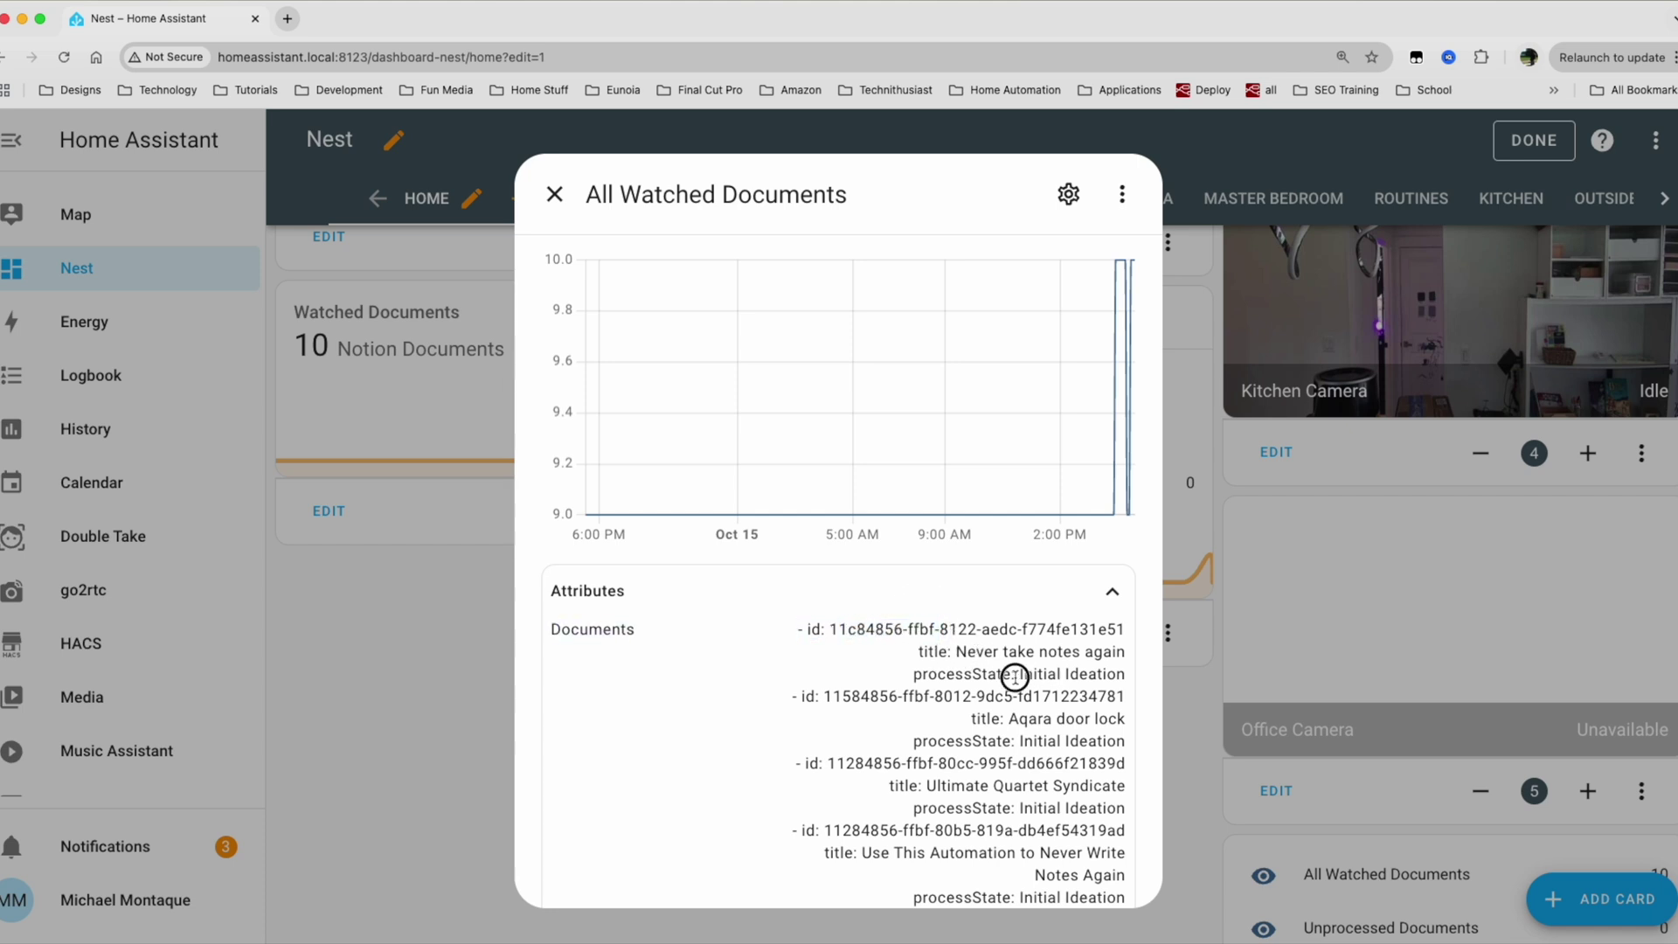
mouse_move(1014, 676)
mouse_down()
mouse_move(1078, 674)
mouse_move(1037, 675)
mouse_up()
click(830, 680)
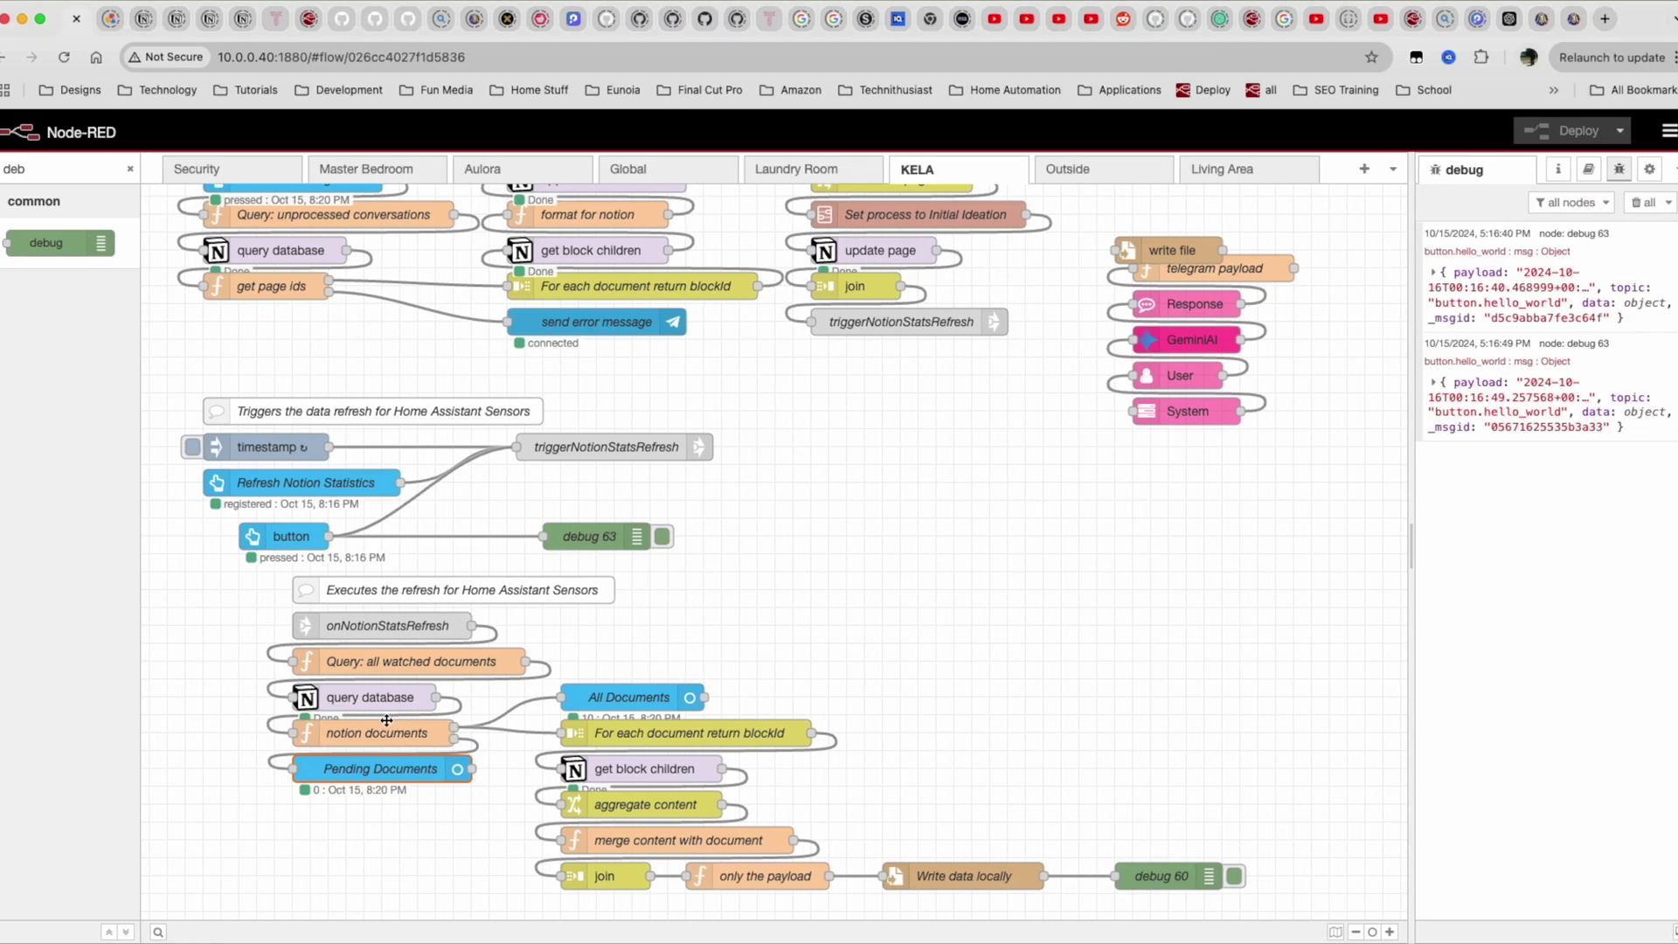
Open the notion documents function code and highlight its id and processState mapping lines.
double_click(386, 725)
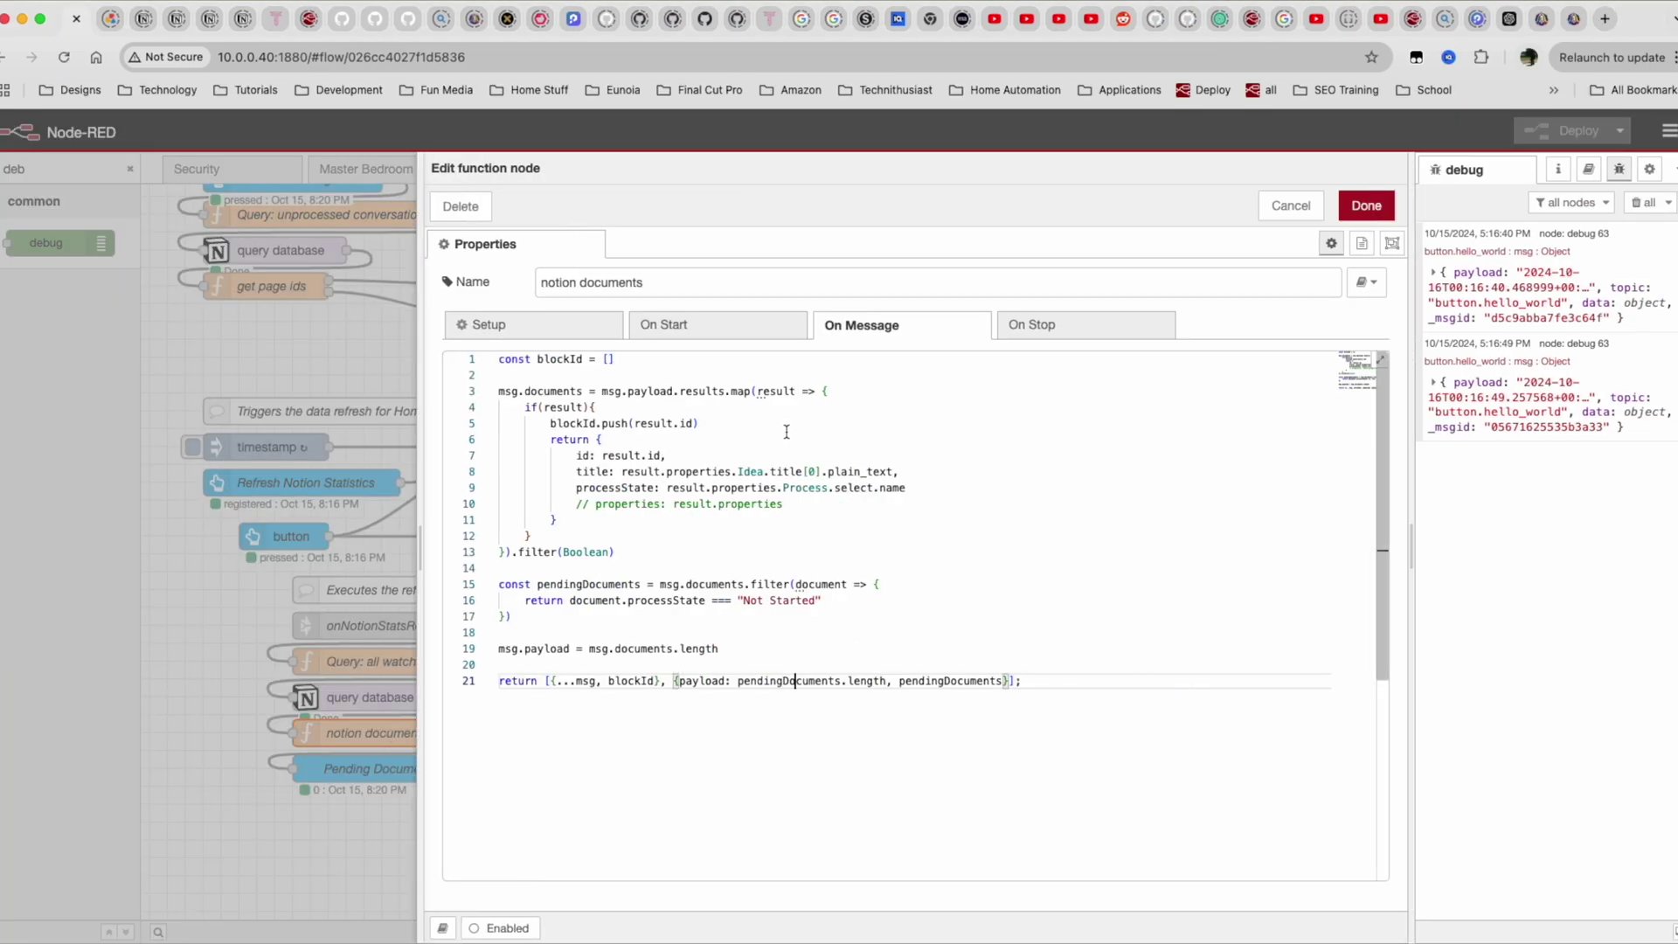
click(593, 458)
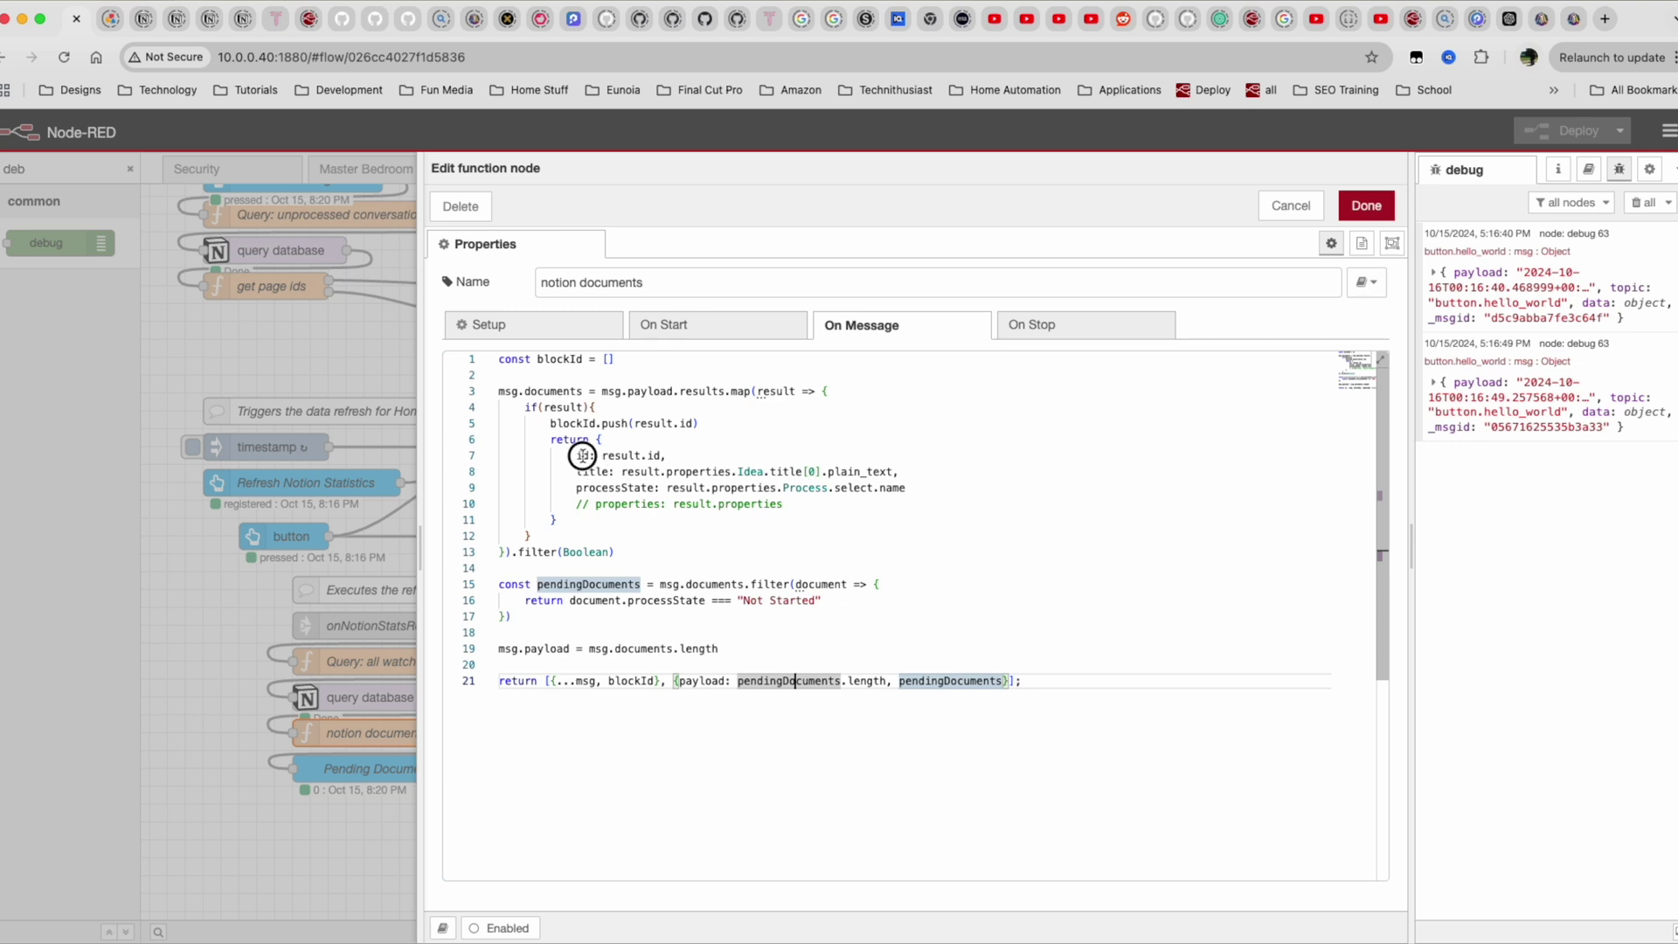
click(606, 488)
double_click(607, 488)
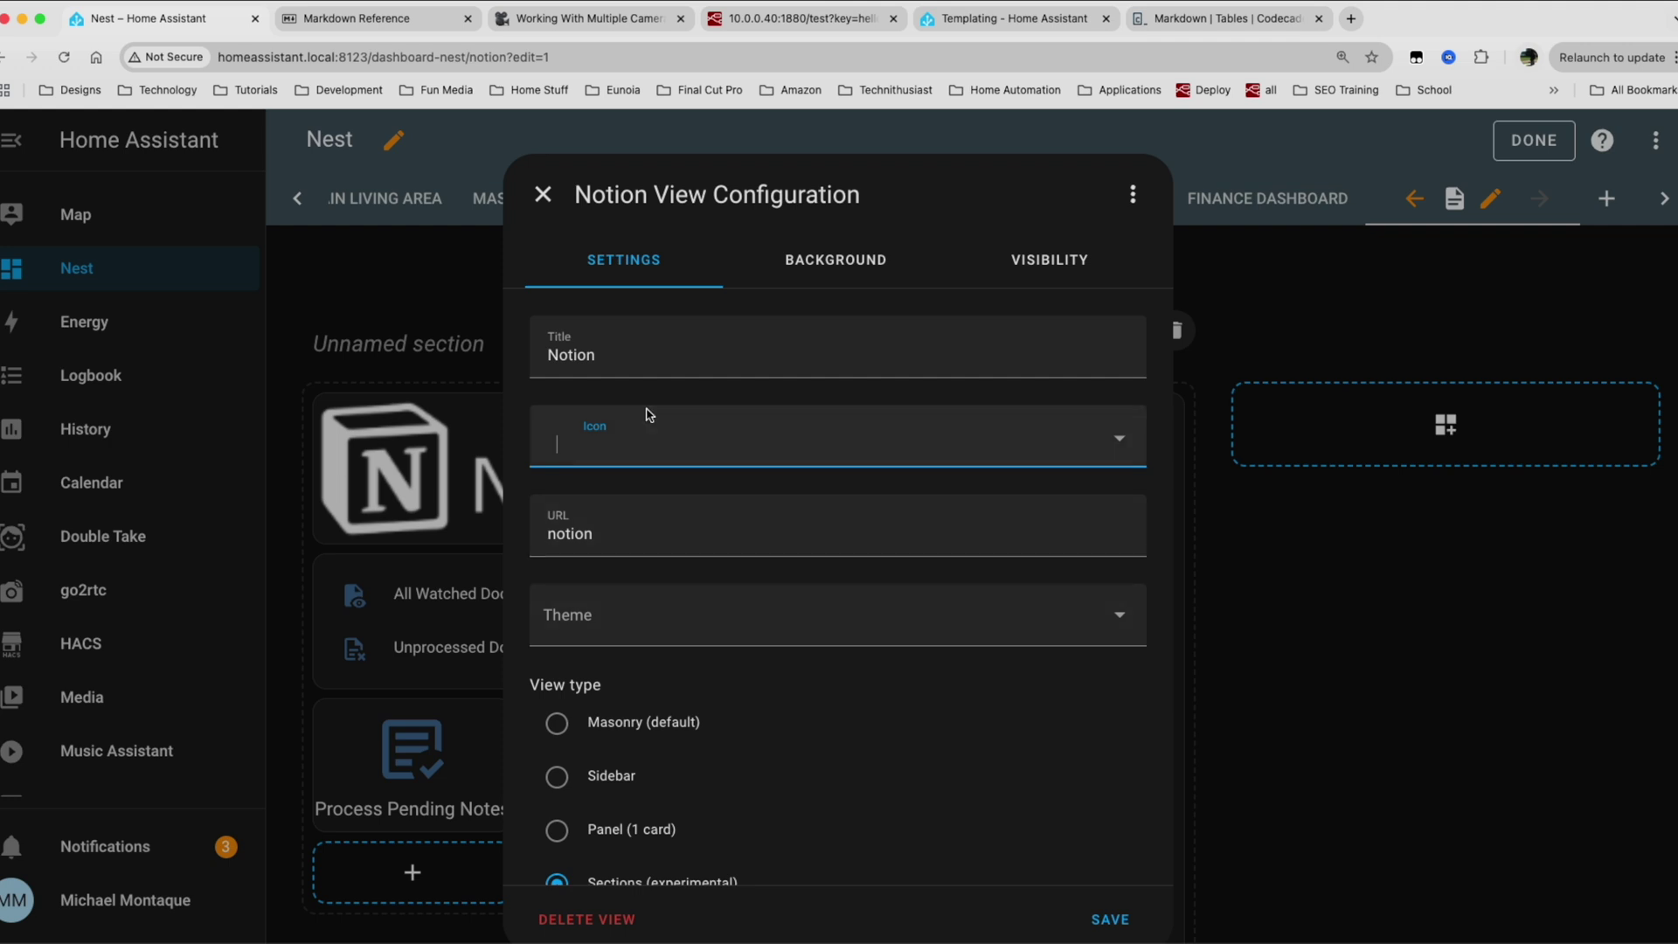
Save the Notion view settings with the Sections view type and 4 max columns.
scroll(937, 793, down, 3)
scroll(936, 793, up, 3)
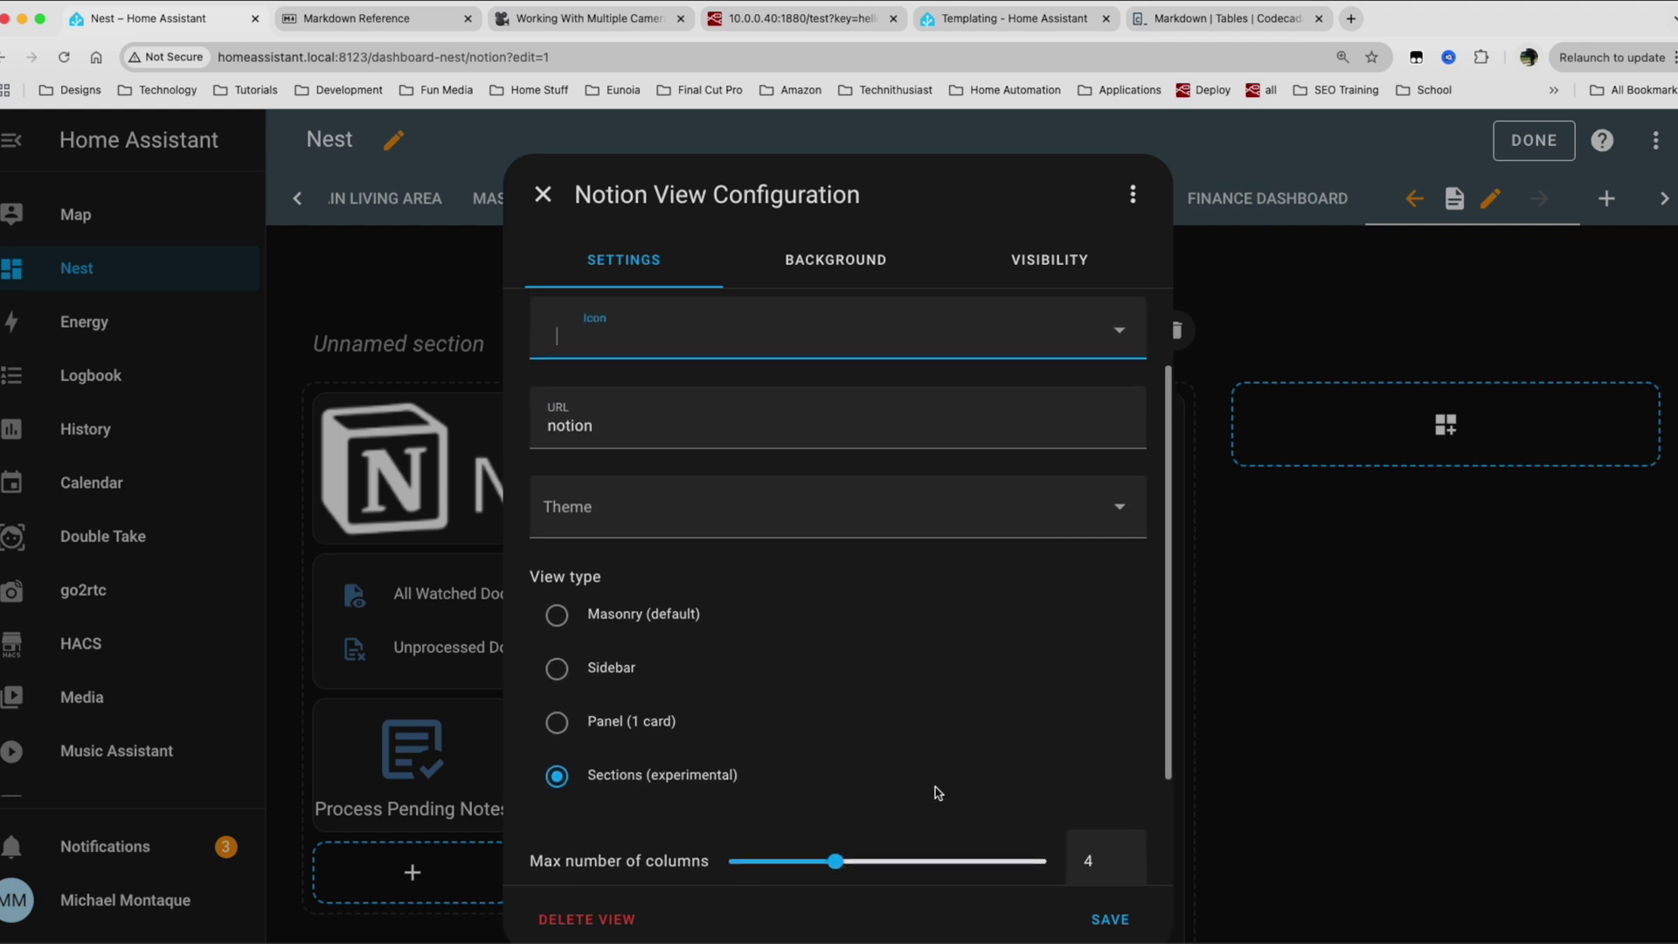
scroll(937, 792, down, 3)
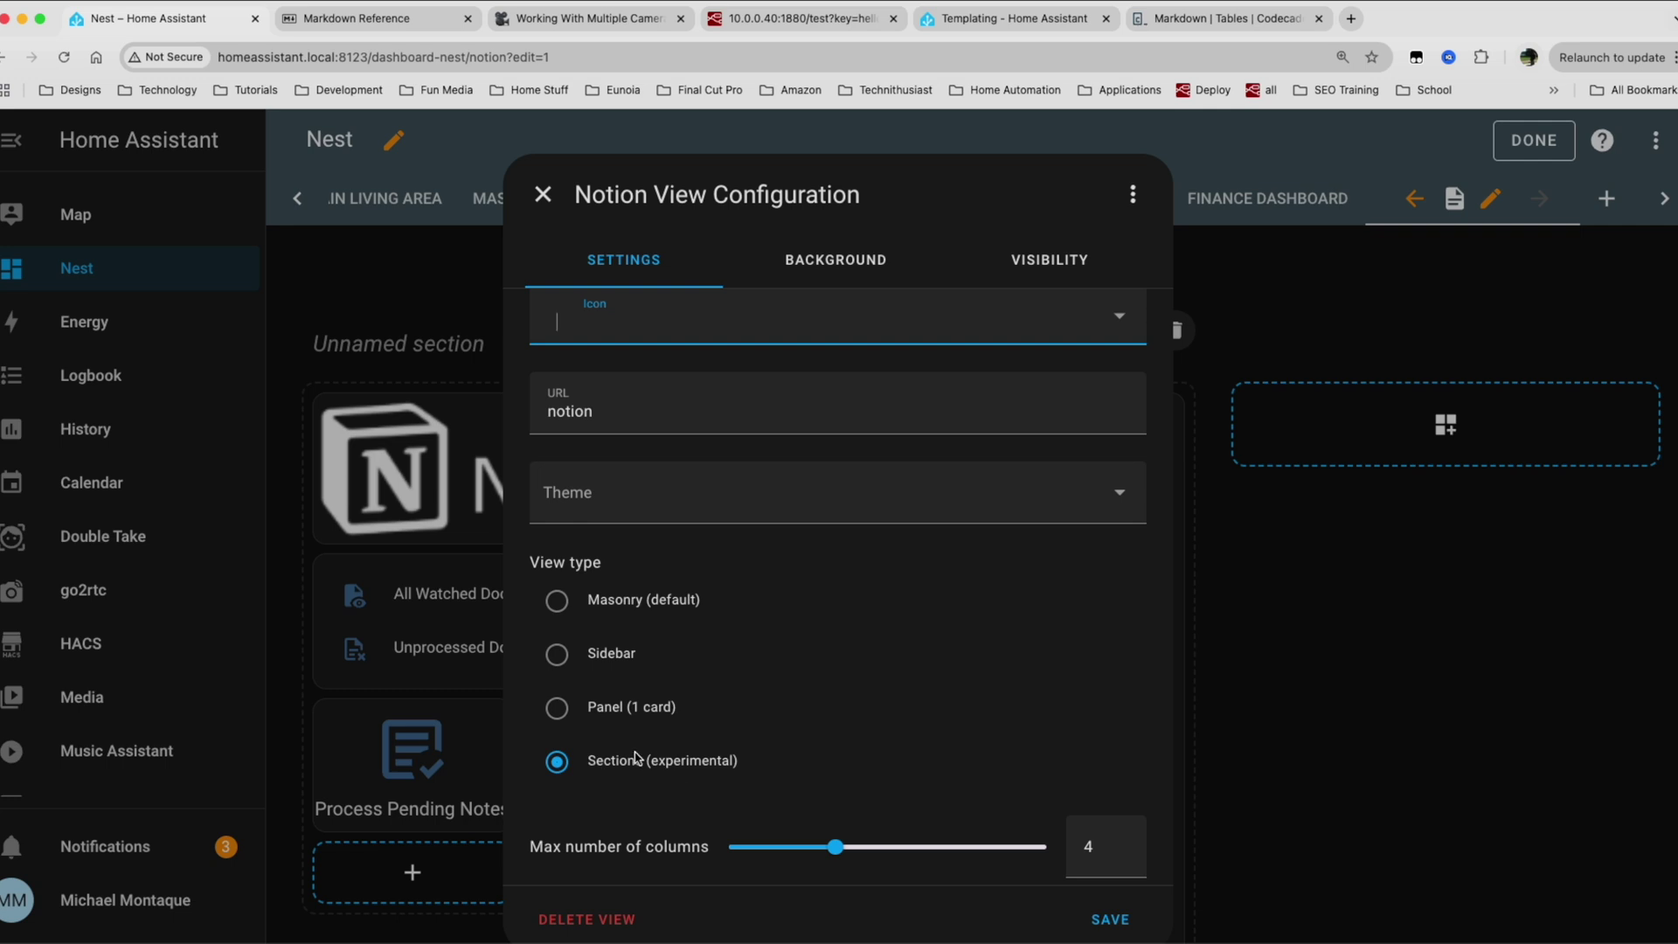
click(1134, 919)
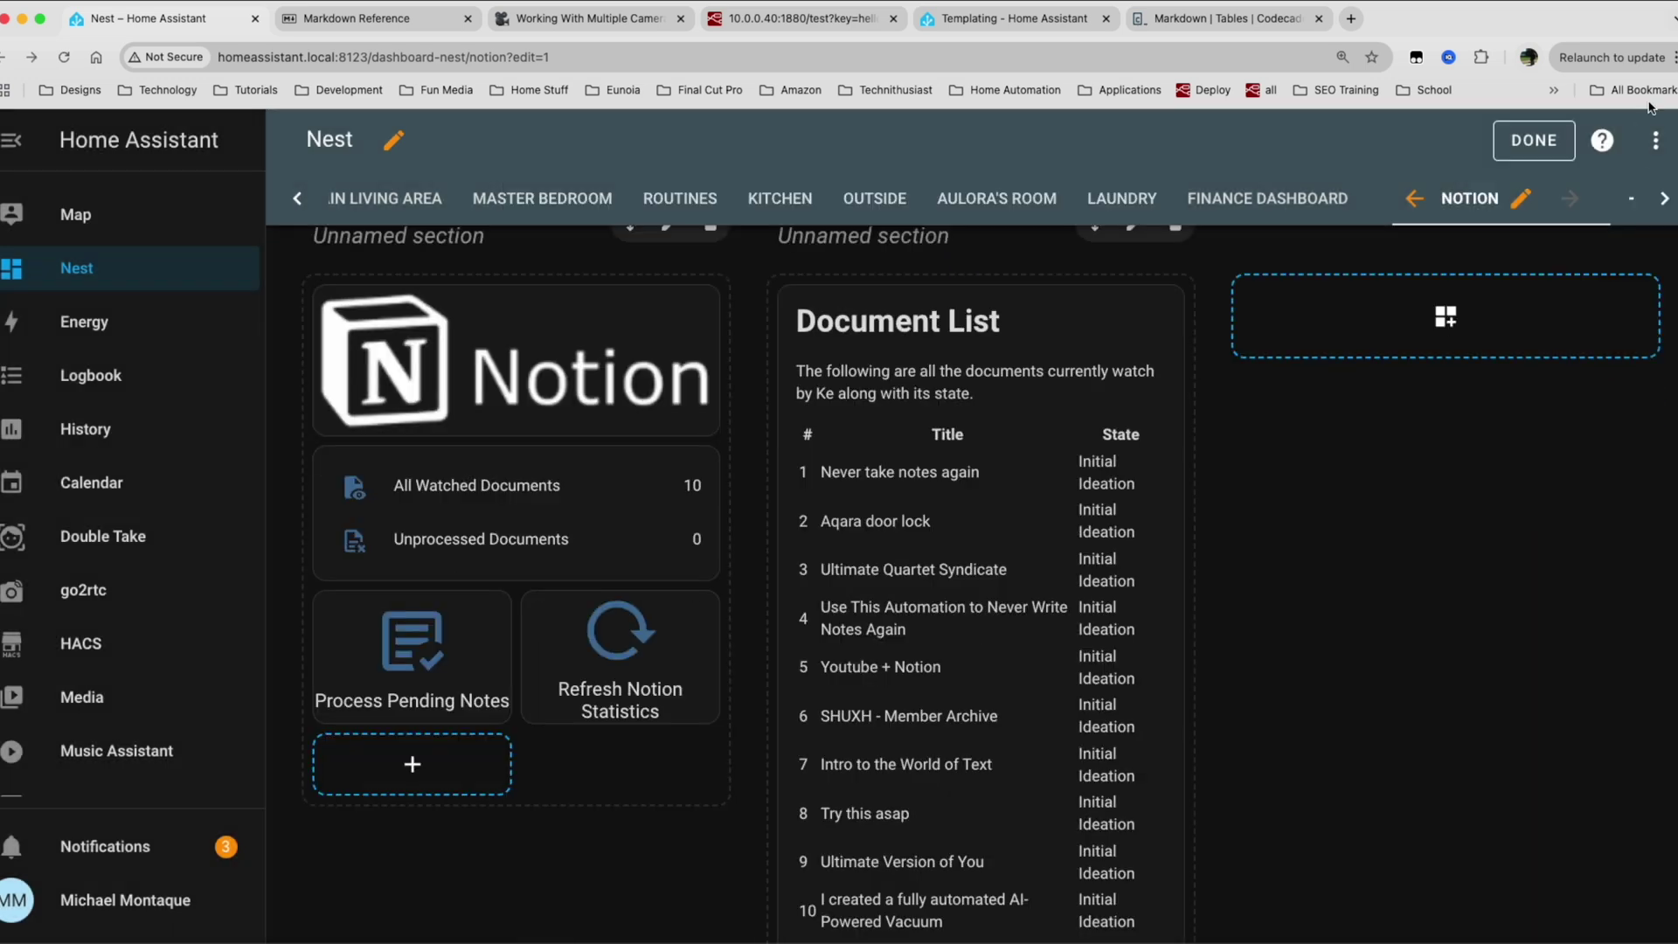
Exit edit mode and review the Document List card's heading and rows.
click(1524, 142)
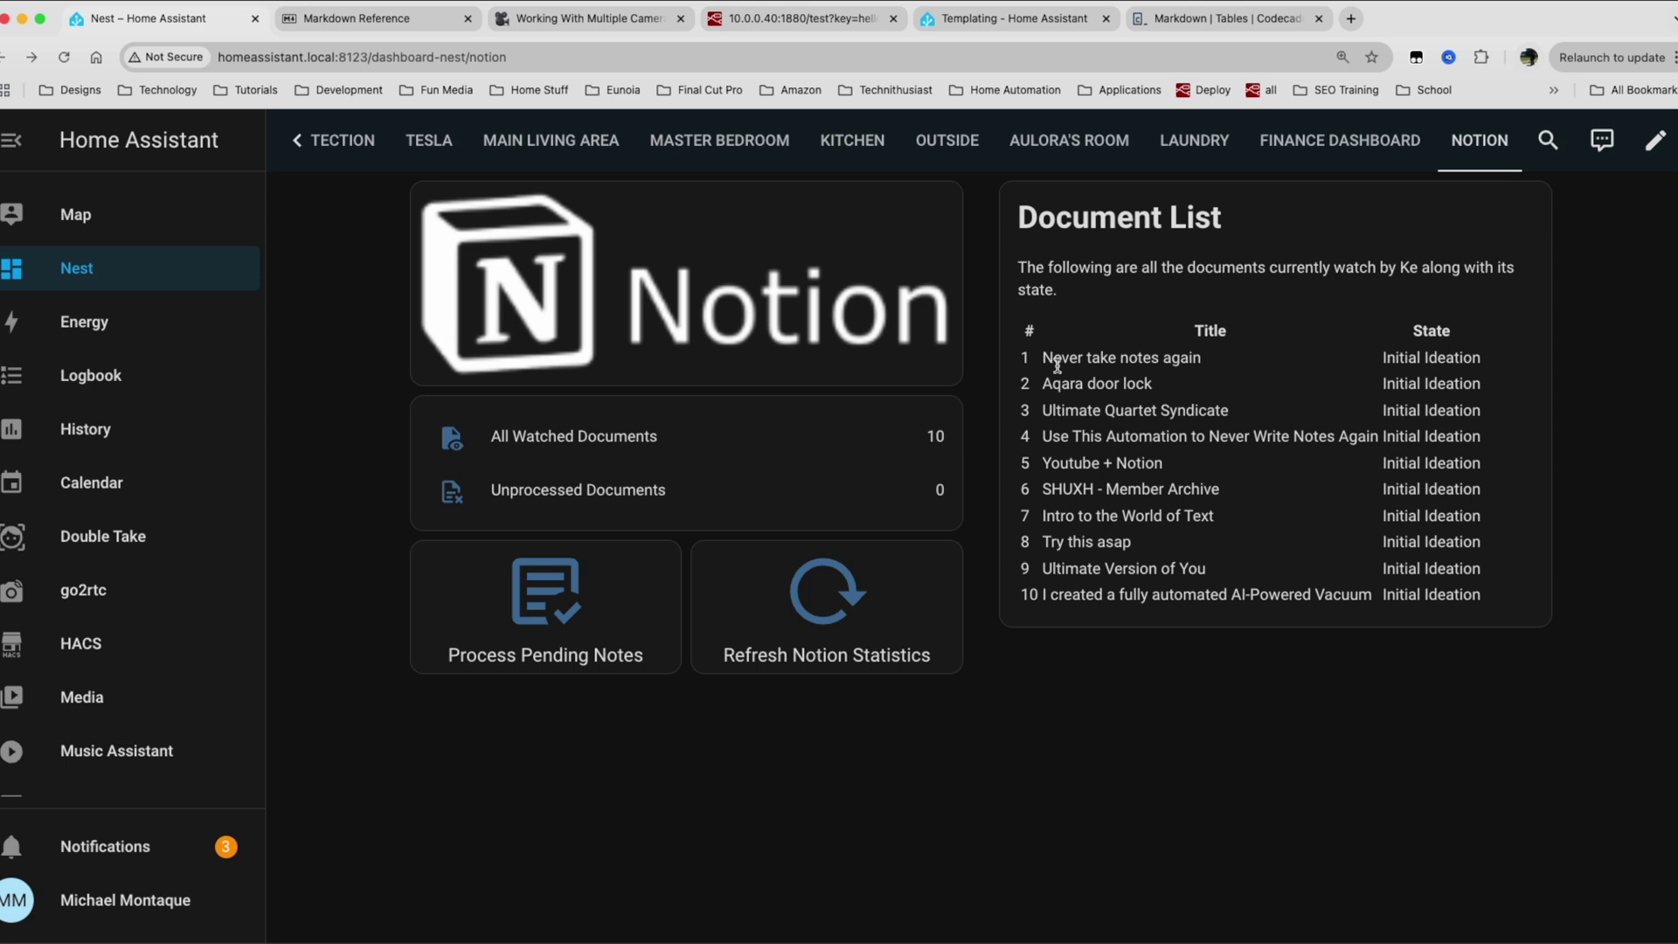
drag(1057, 365, 1132, 543)
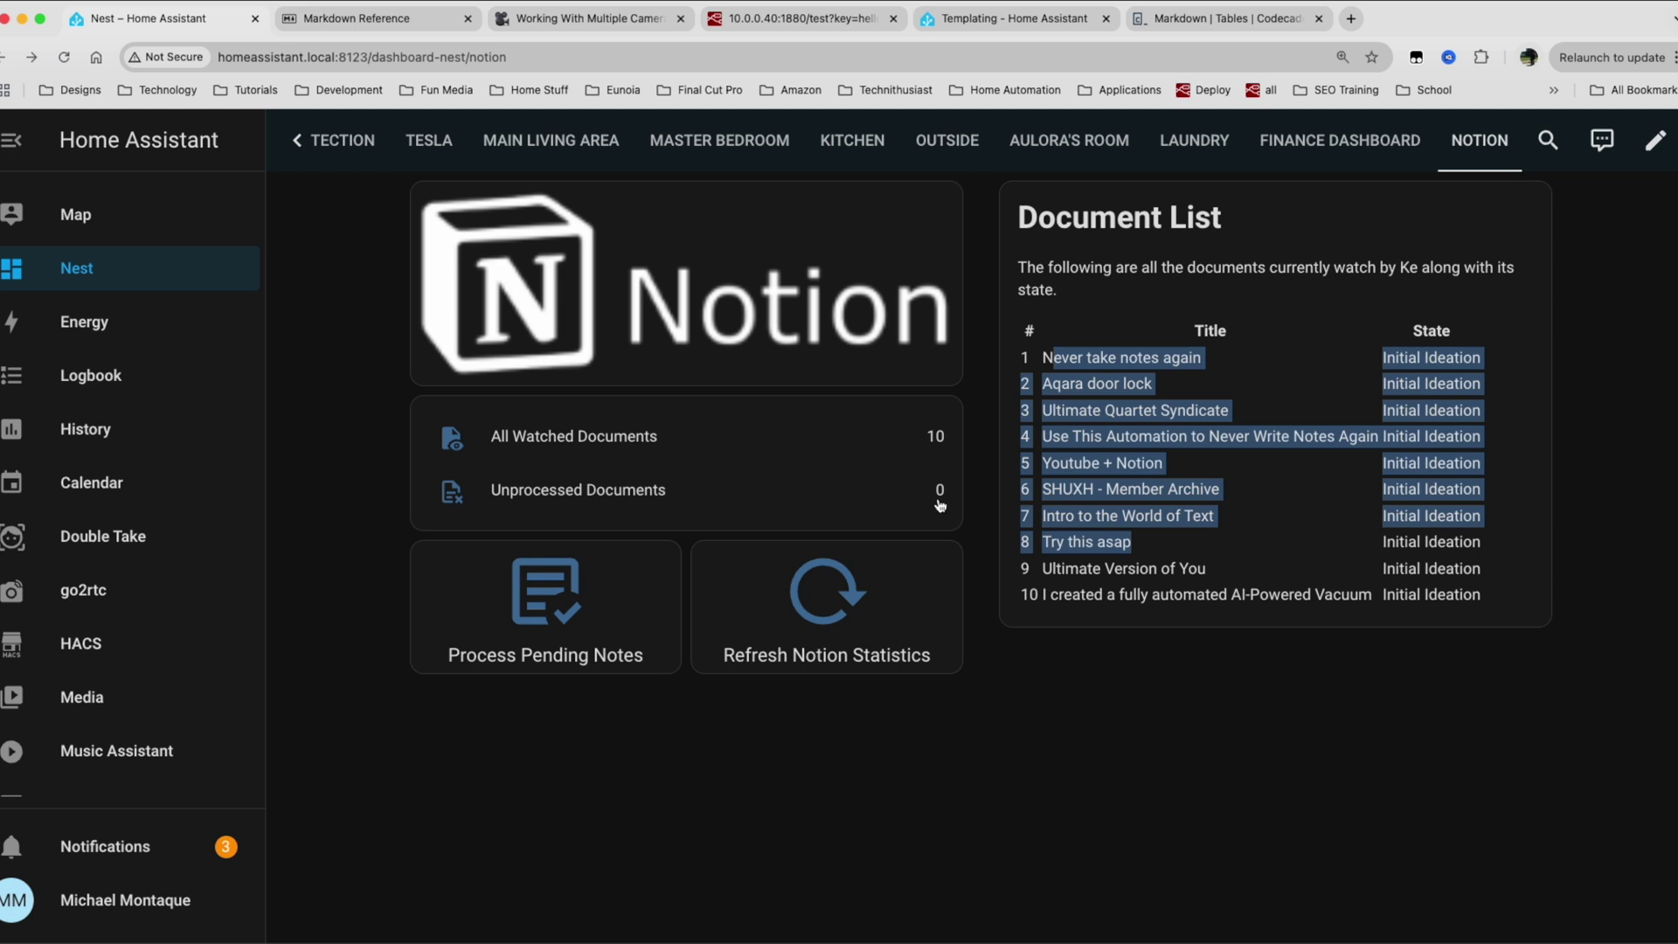
click(642, 432)
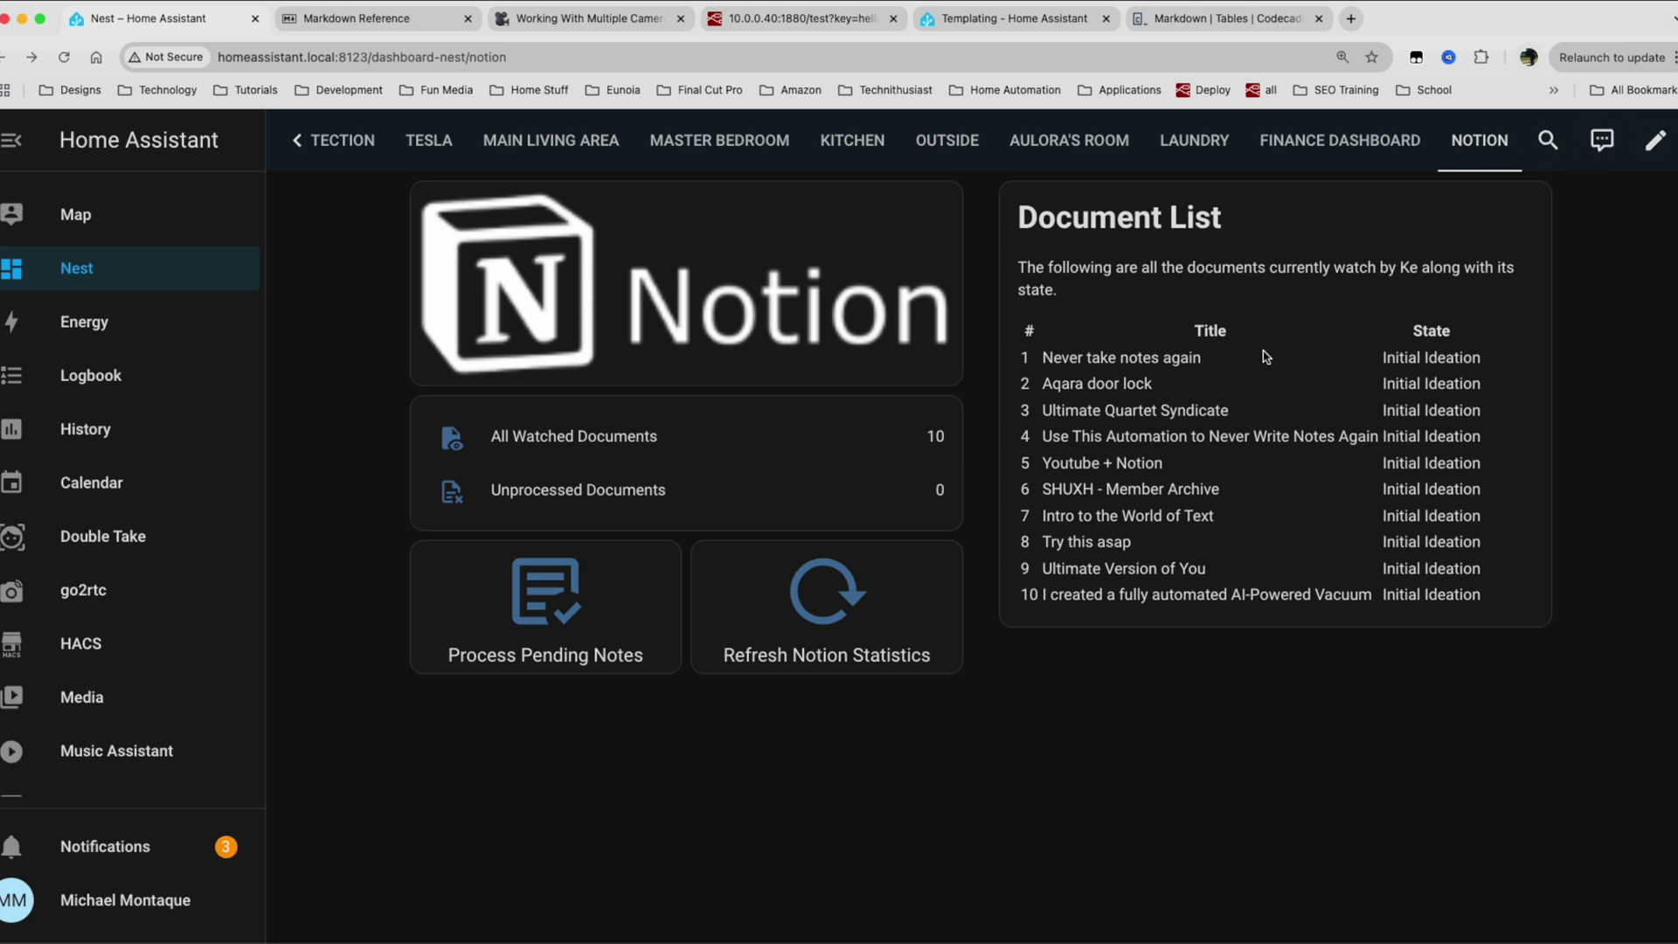
drag(1055, 219, 1155, 378)
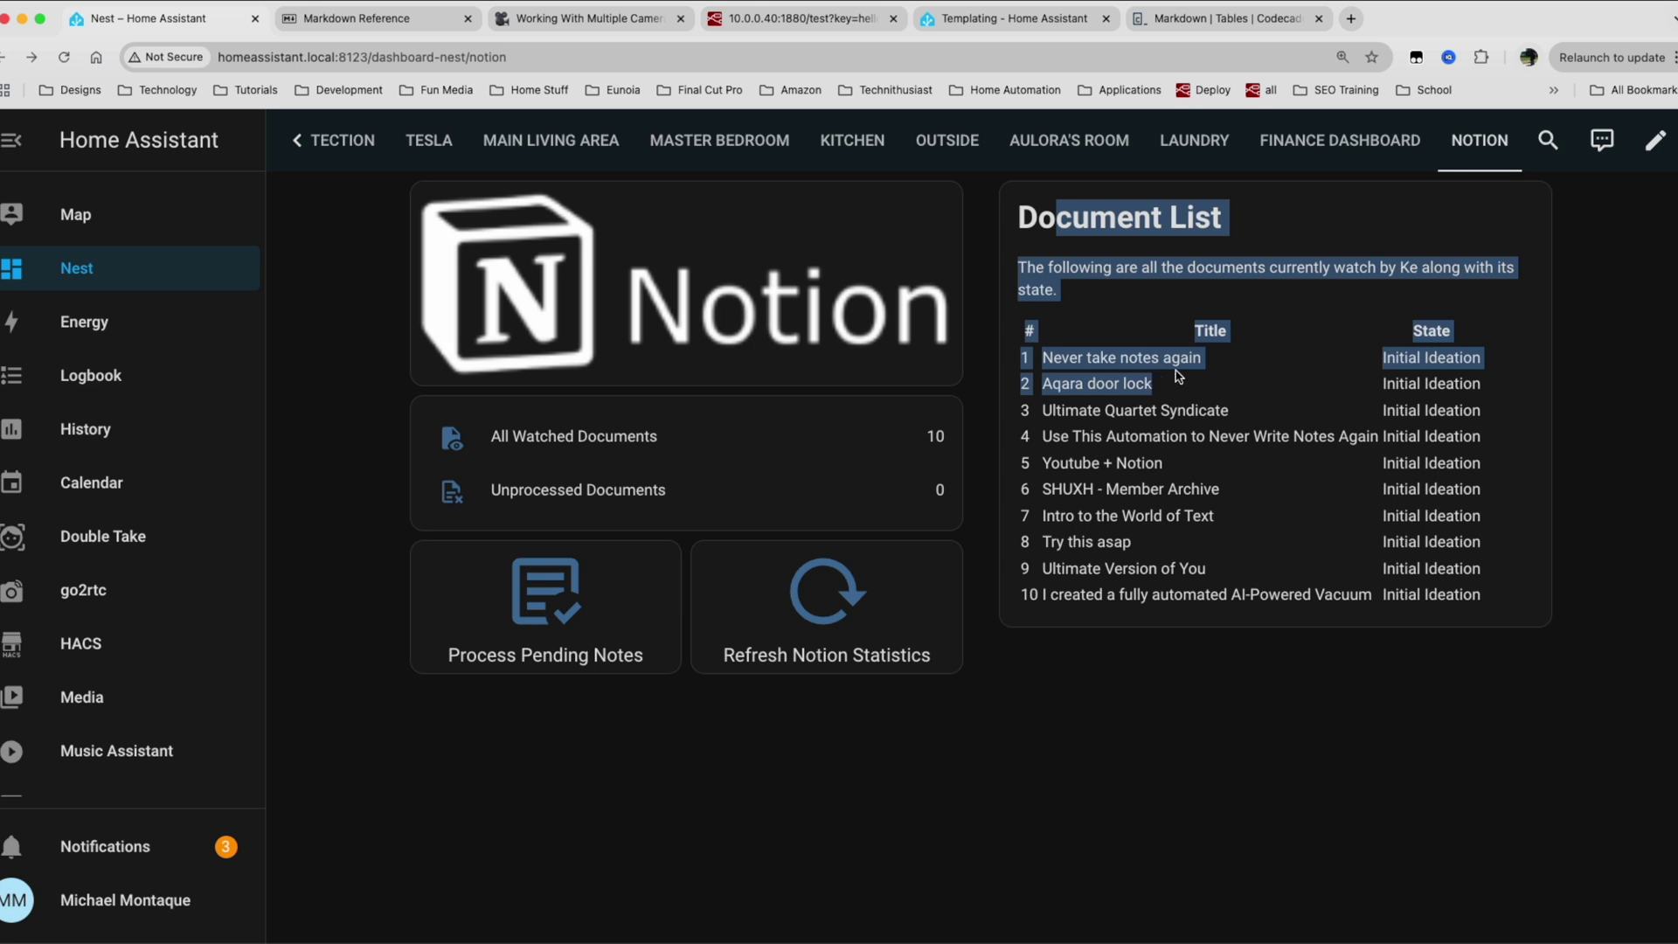
click(1178, 376)
Point out the first document's title and state, then switch the dashboard back into editing.
drag(1046, 359, 1165, 365)
drag(1374, 358, 1424, 359)
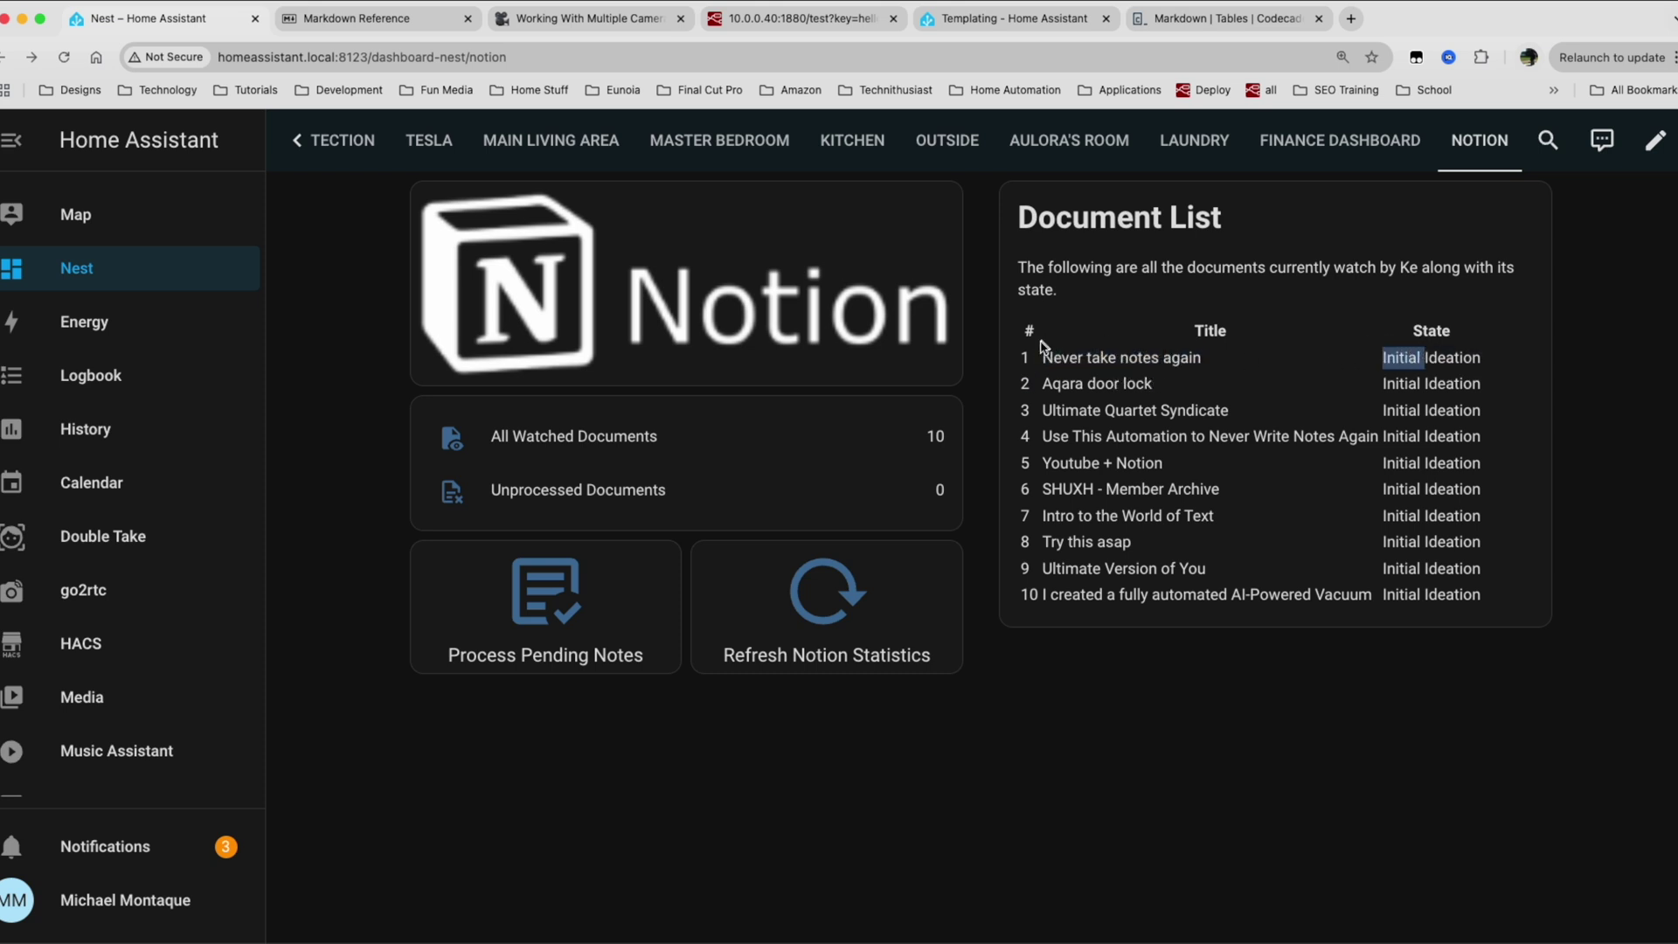
mouse_move(1019, 360)
mouse_down()
mouse_move(1036, 578)
mouse_move(1018, 356)
mouse_up()
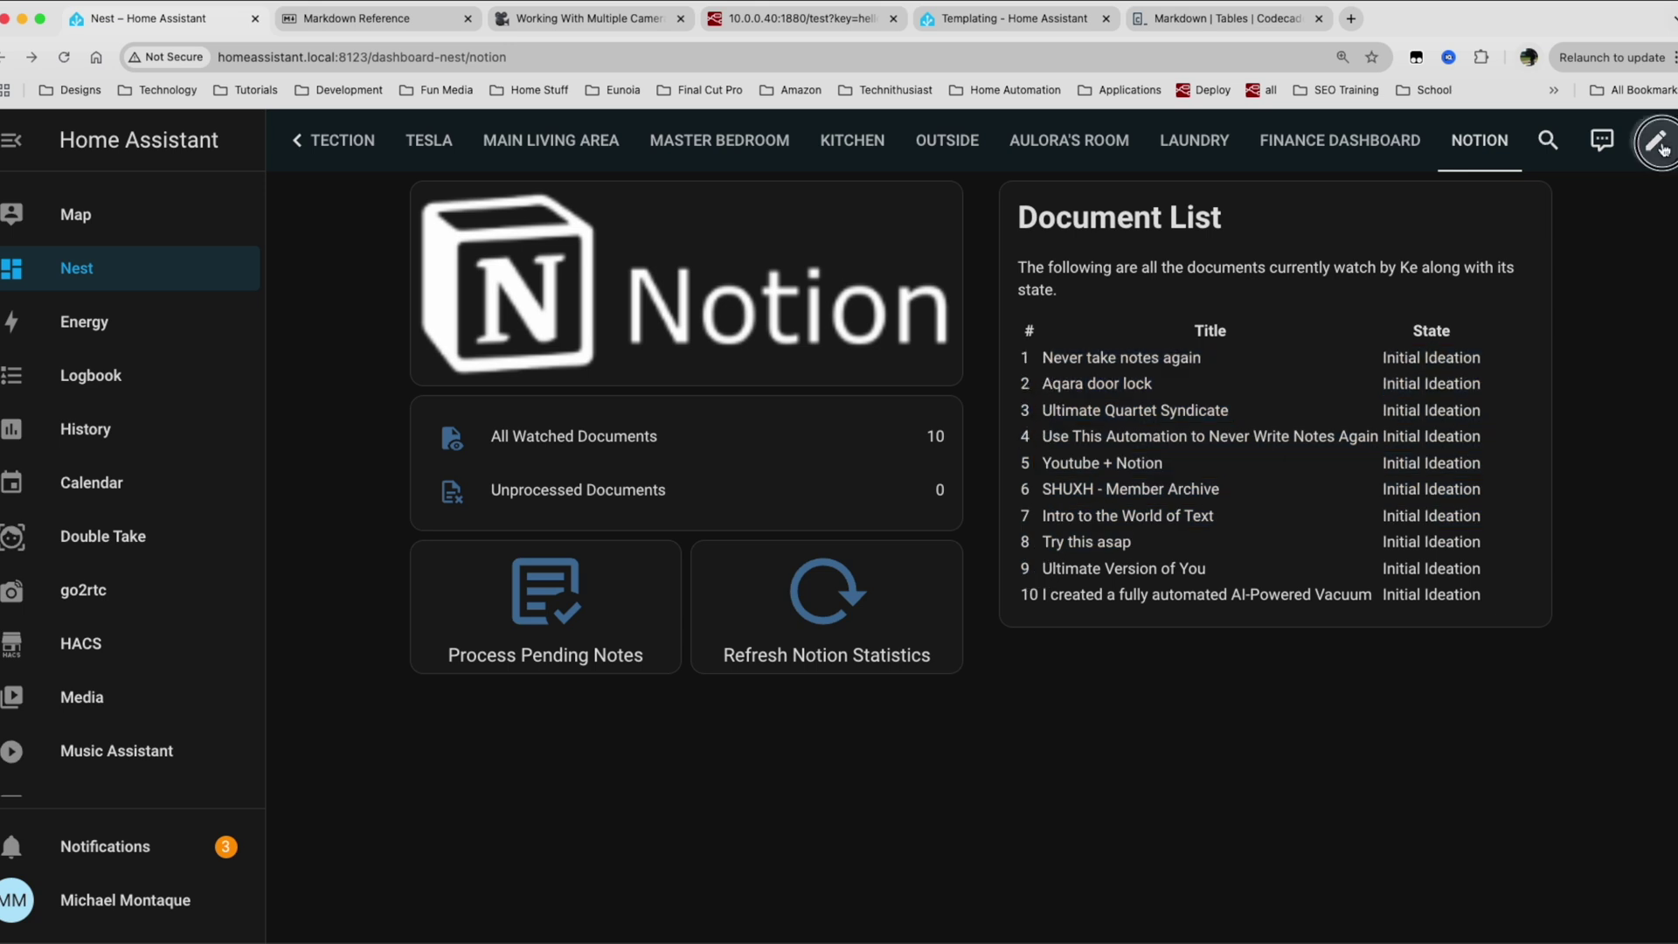
click(1657, 142)
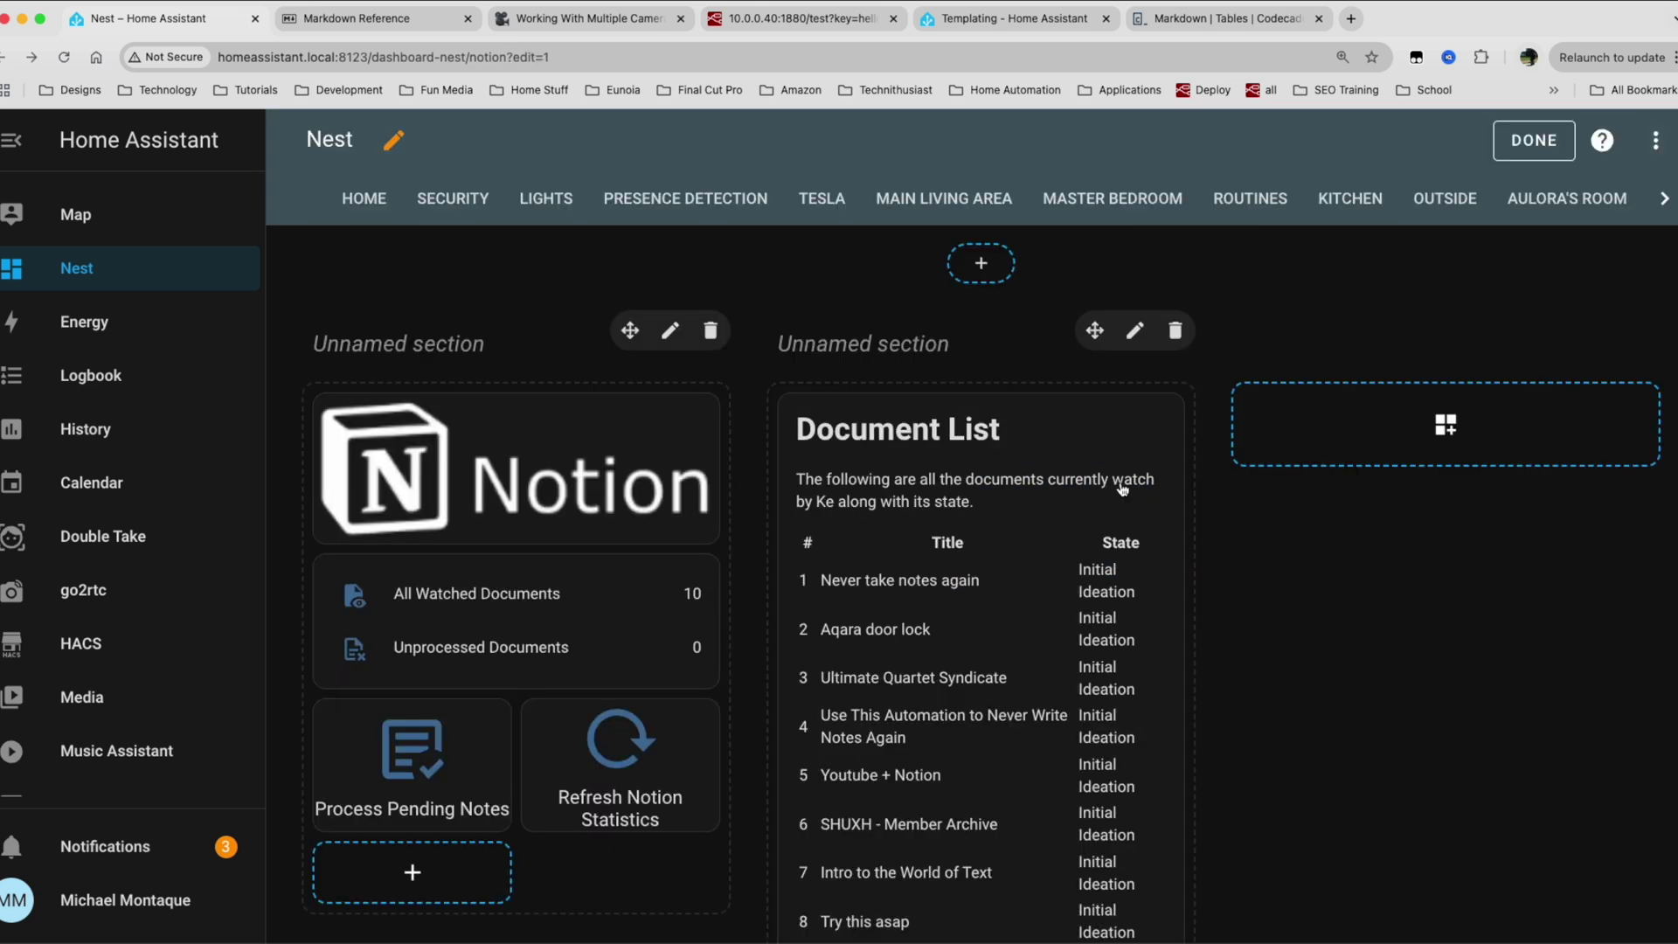
Open the Document List Markdown card settings and highlight its description and heading.
click(1122, 490)
click(657, 542)
triple_click(685, 536)
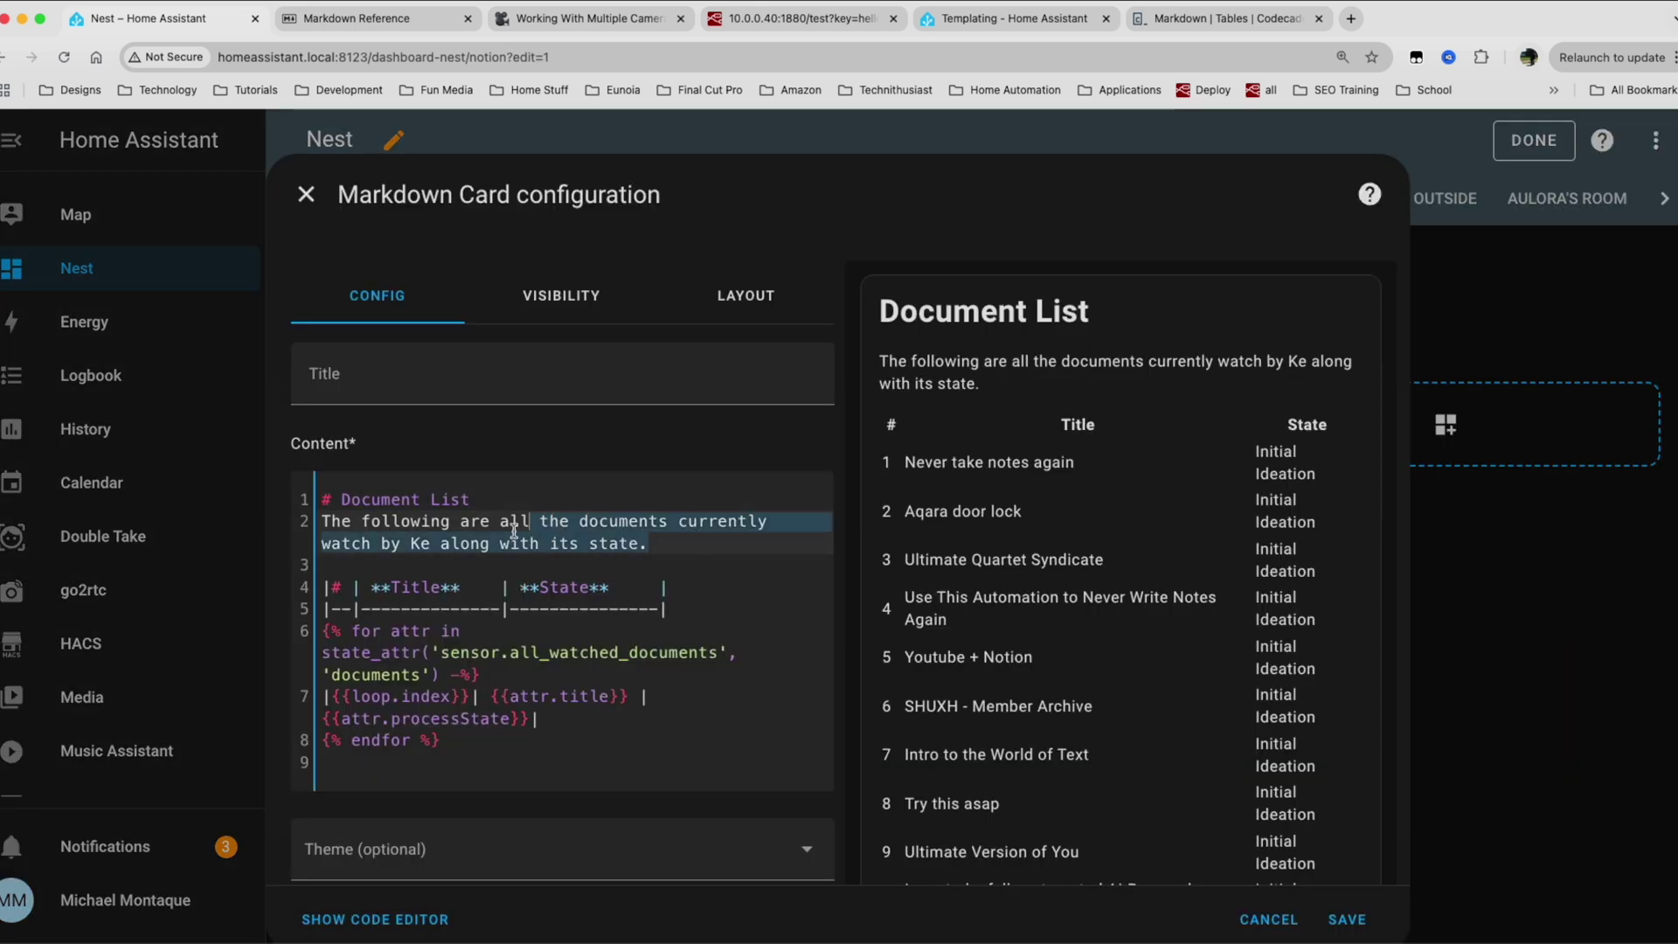
click(484, 501)
drag(484, 500, 451, 545)
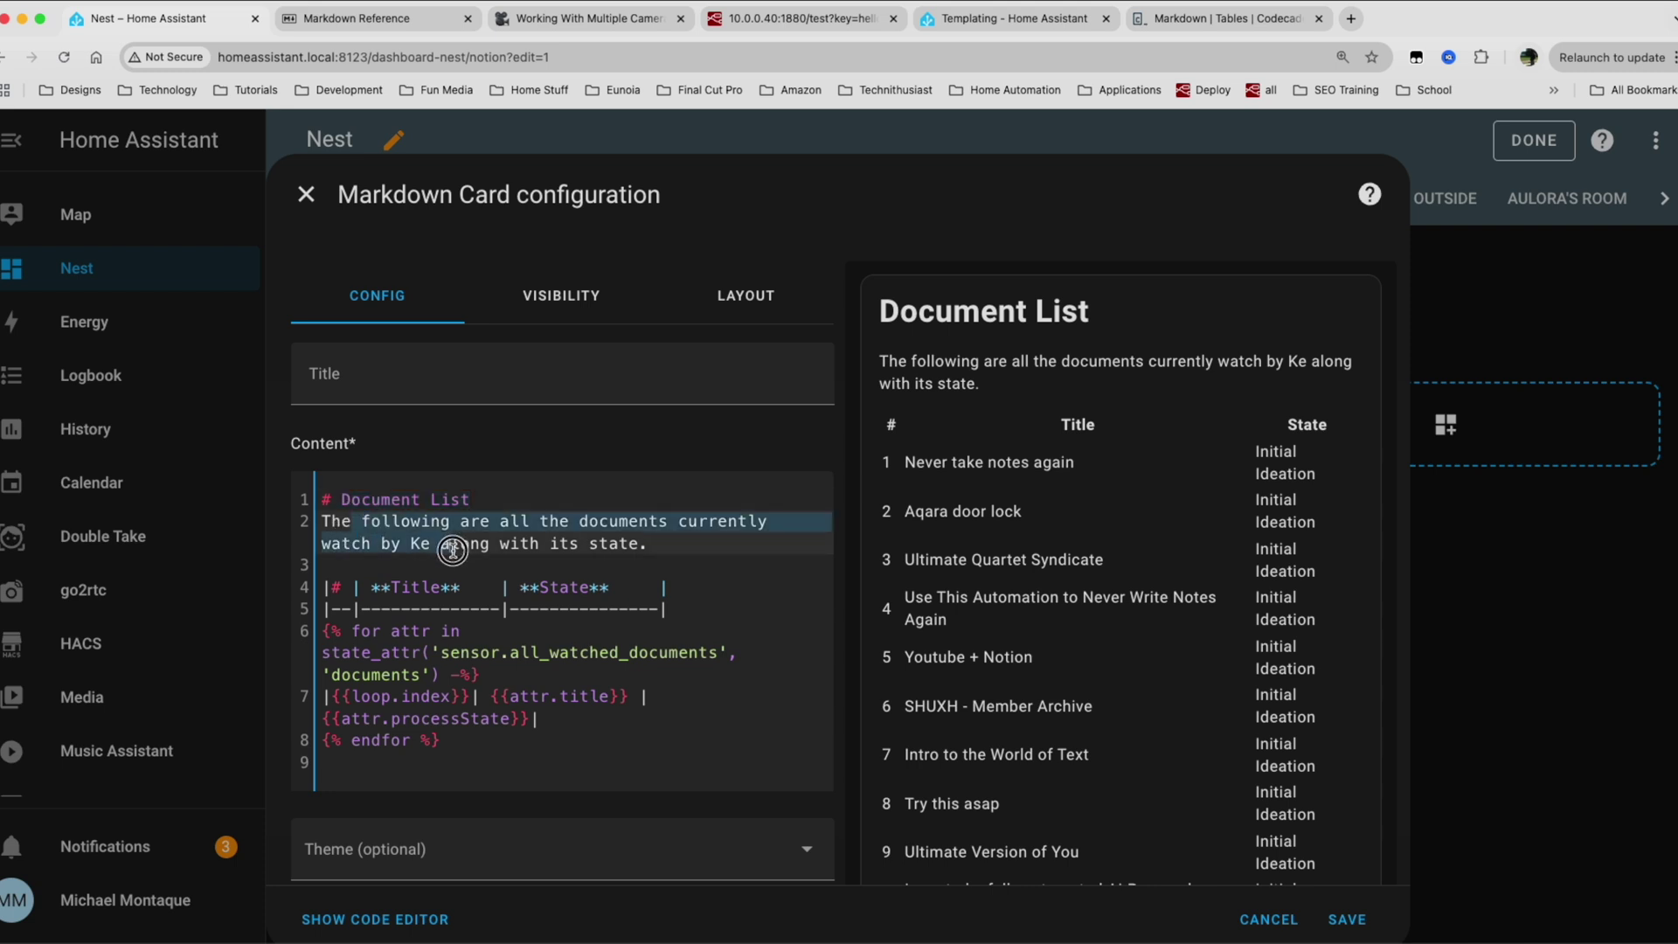
Walk through the template's table header and its loop over the sensor's documents attribute.
drag(677, 609, 335, 587)
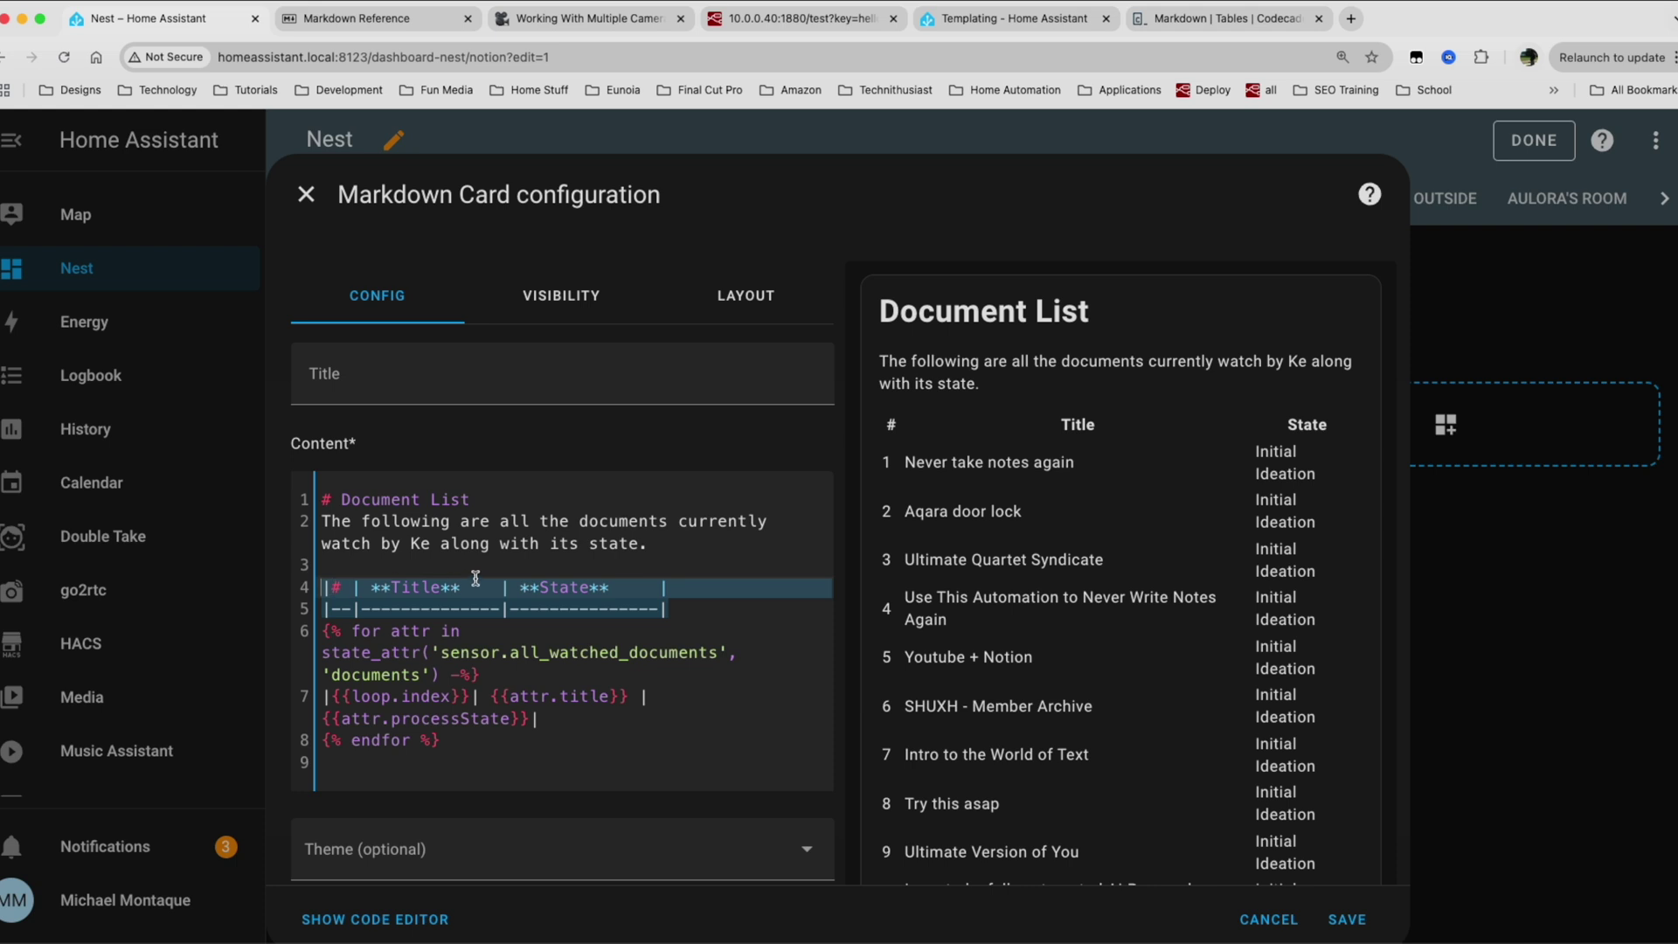
click(556, 546)
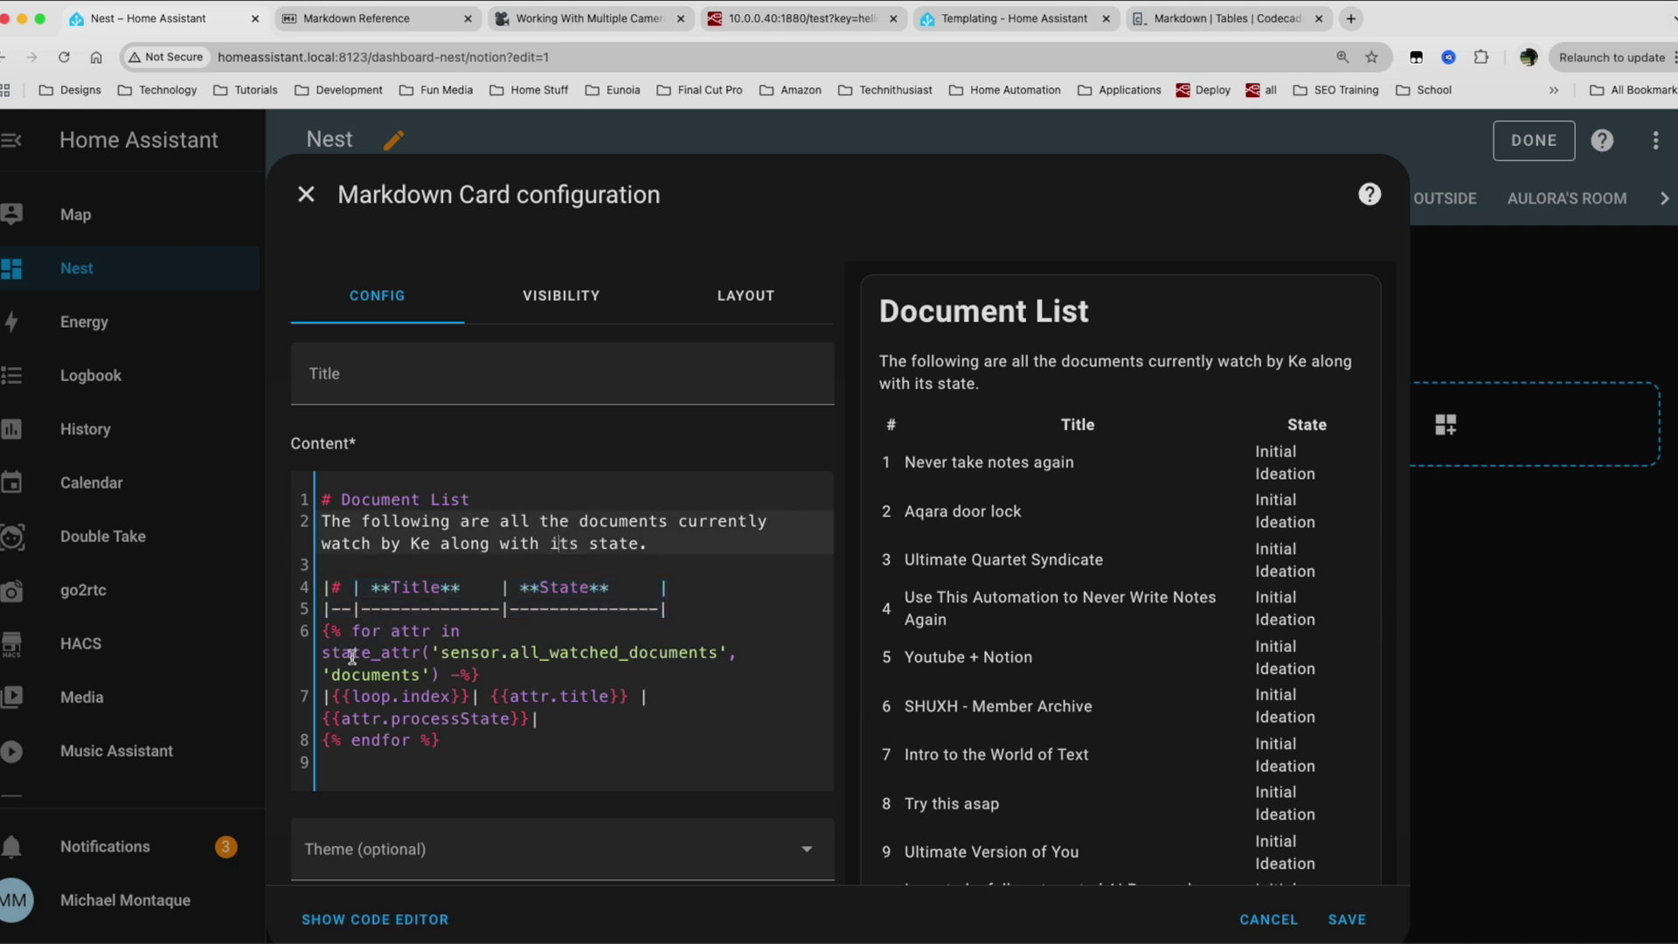
drag(441, 653, 544, 661)
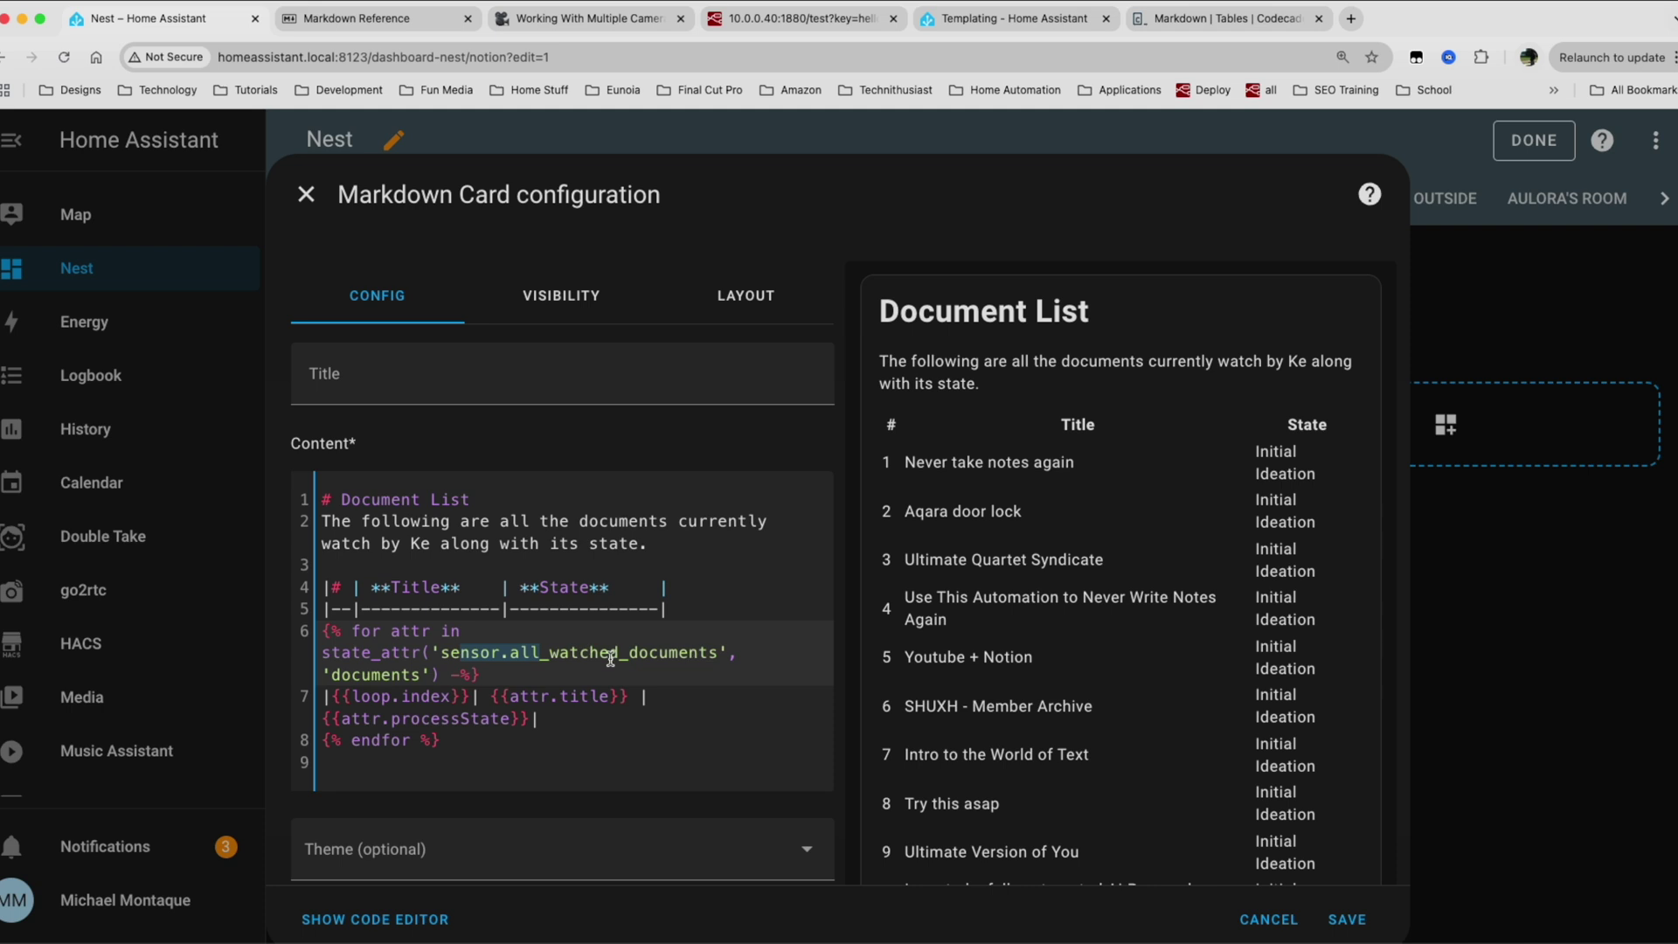
drag(349, 674, 414, 672)
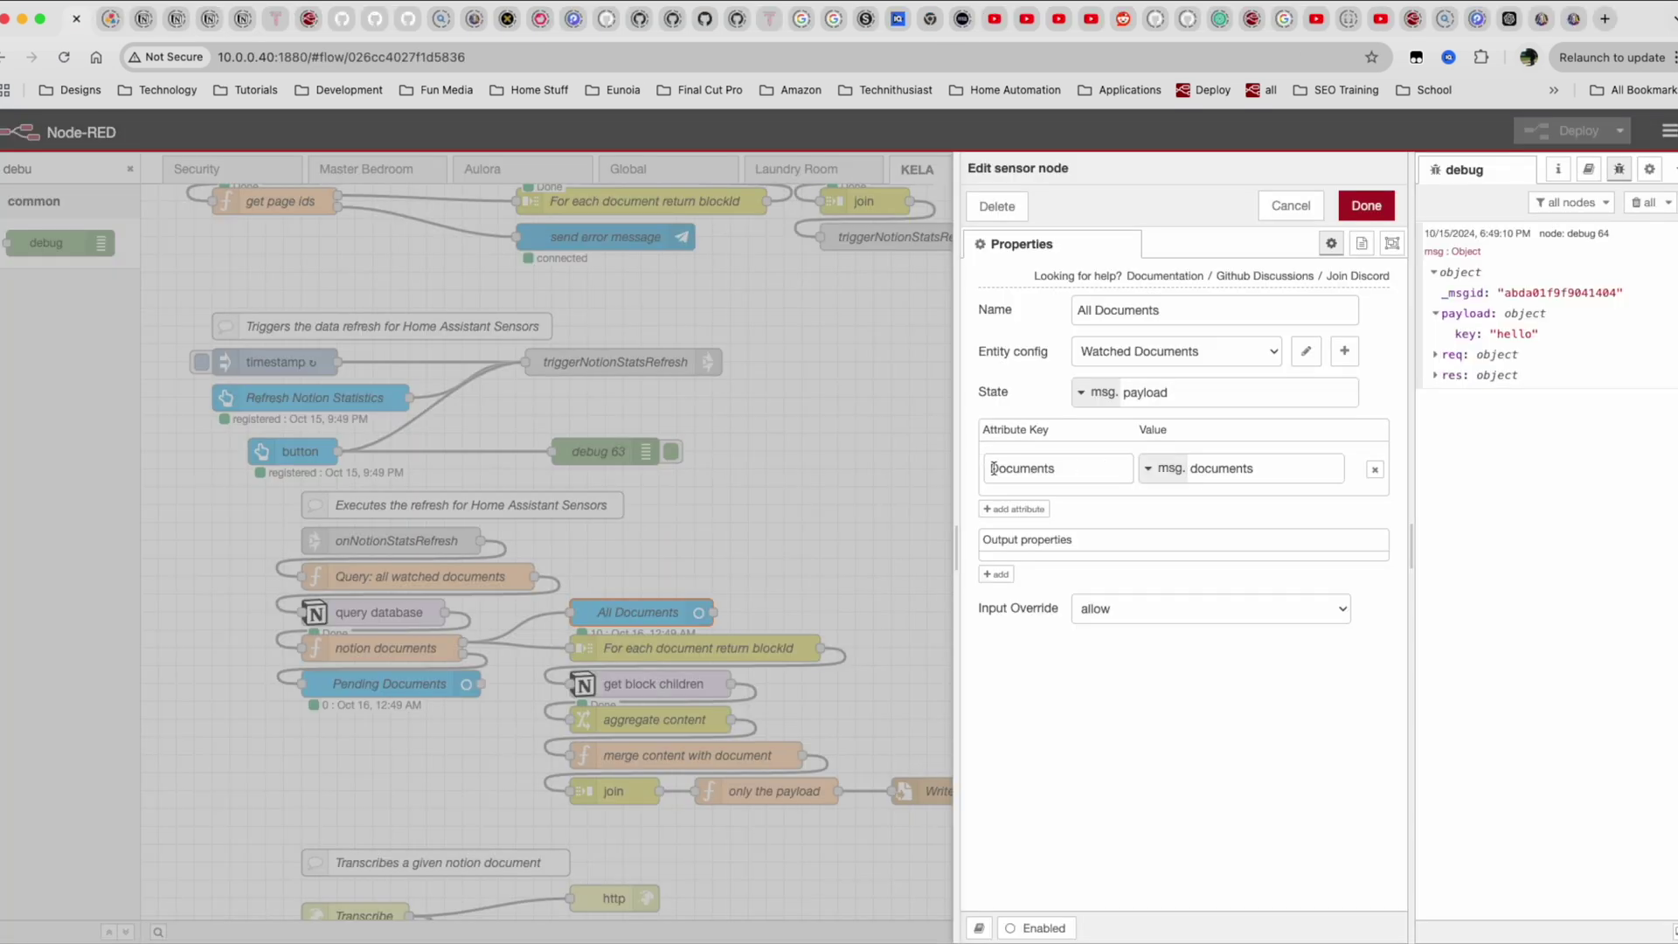
Highlight the Documents attribute key and the matching all_watched_documents sensor name in the template.
click(989, 468)
double_click(1066, 463)
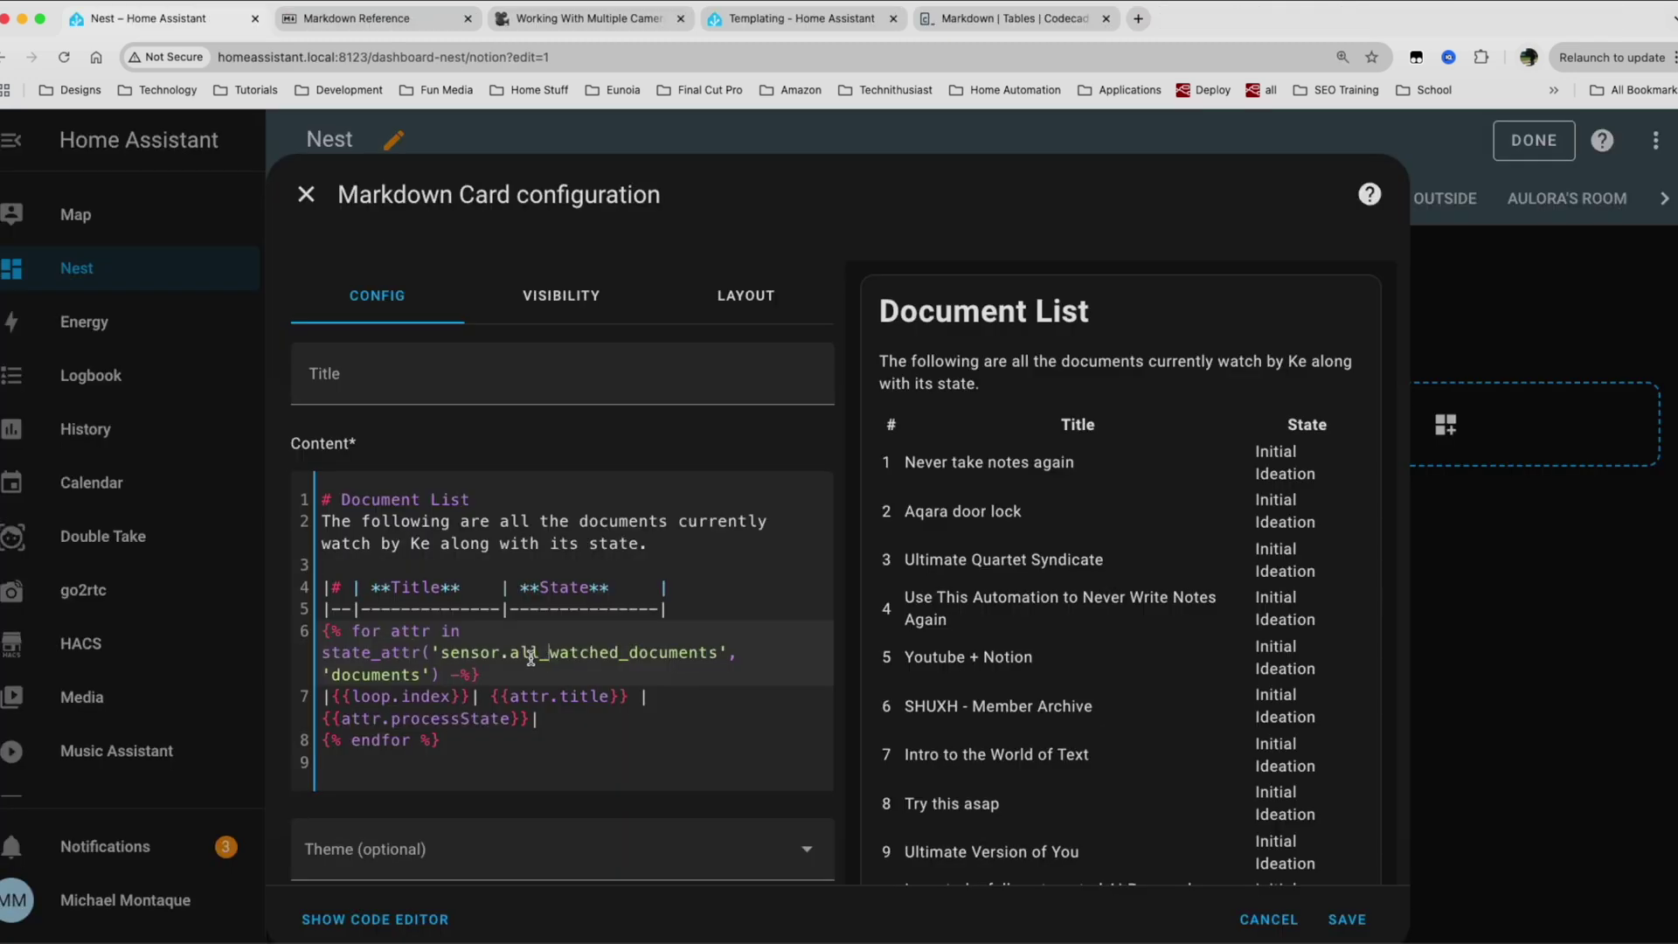
drag(511, 653, 644, 662)
click(374, 680)
mouse_move(390, 632)
mouse_down()
mouse_move(437, 633)
mouse_move(421, 633)
mouse_up()
drag(407, 696, 437, 699)
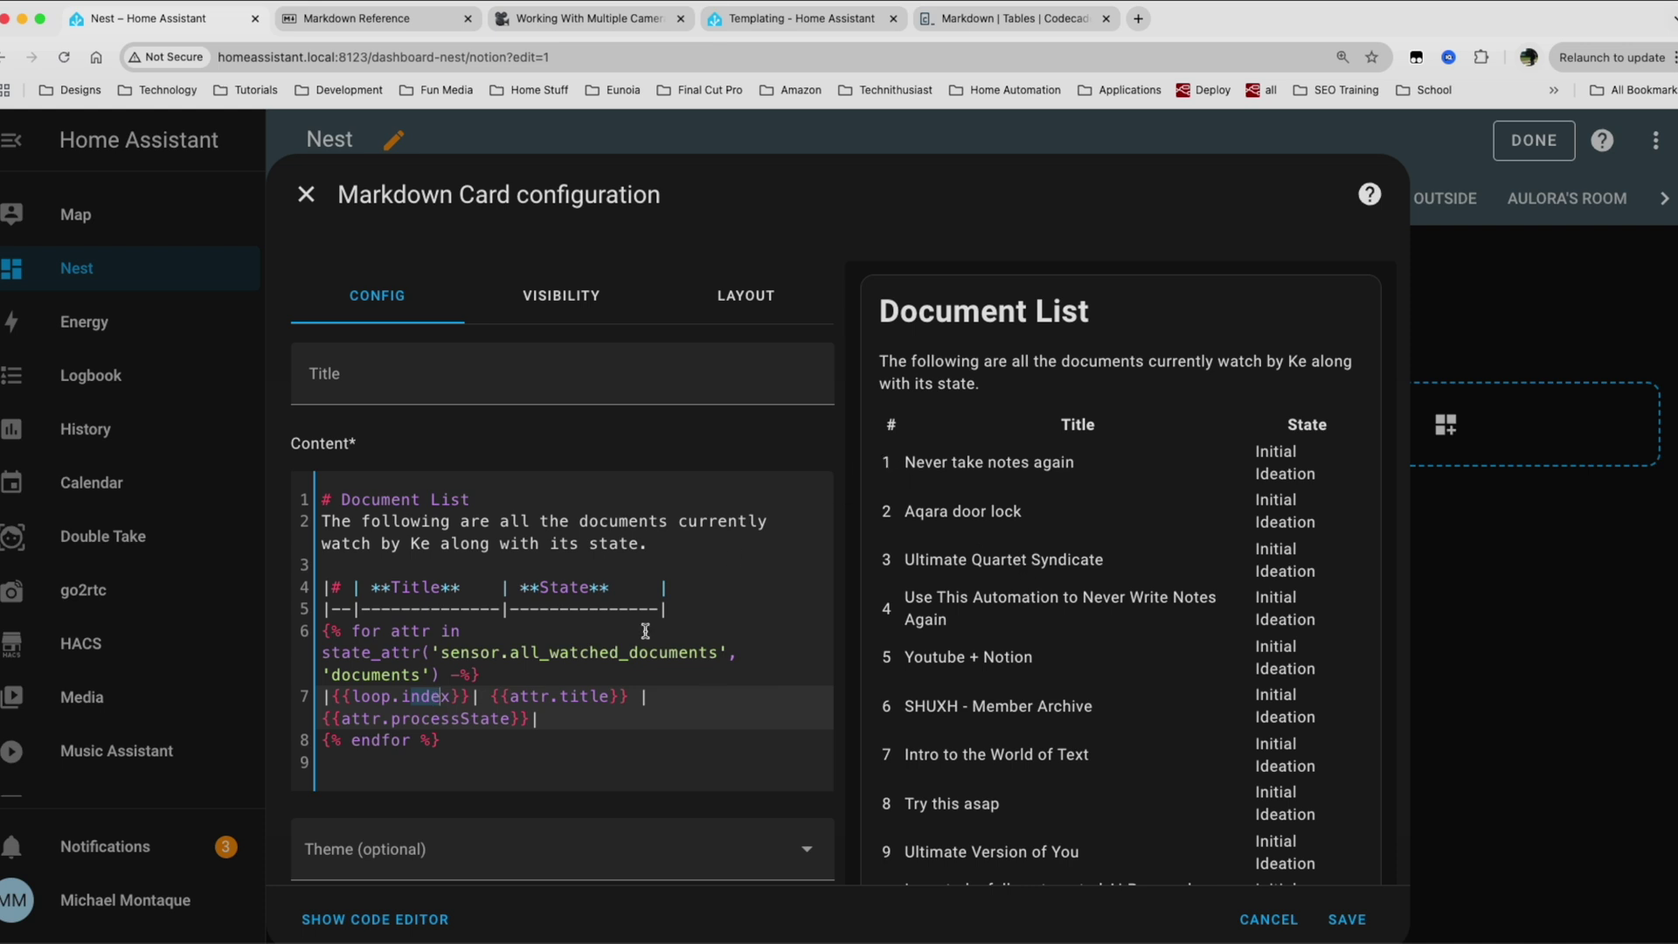
click(572, 699)
drag(904, 461, 1092, 455)
click(451, 718)
drag(1256, 449, 1309, 477)
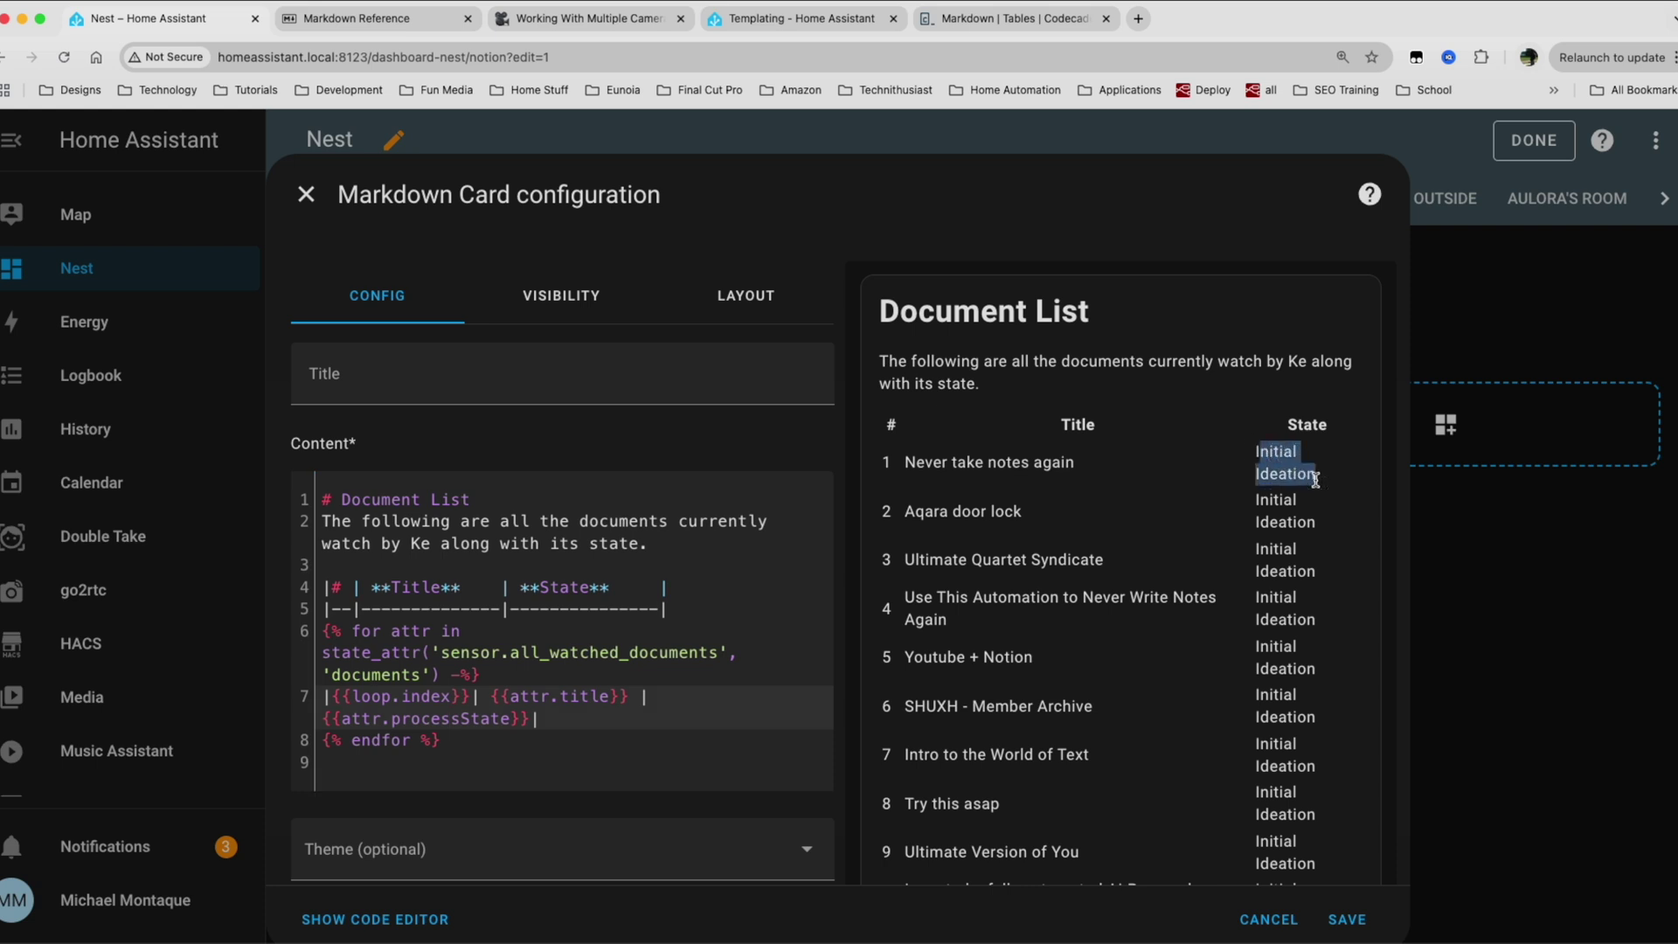
triple_click(1028, 463)
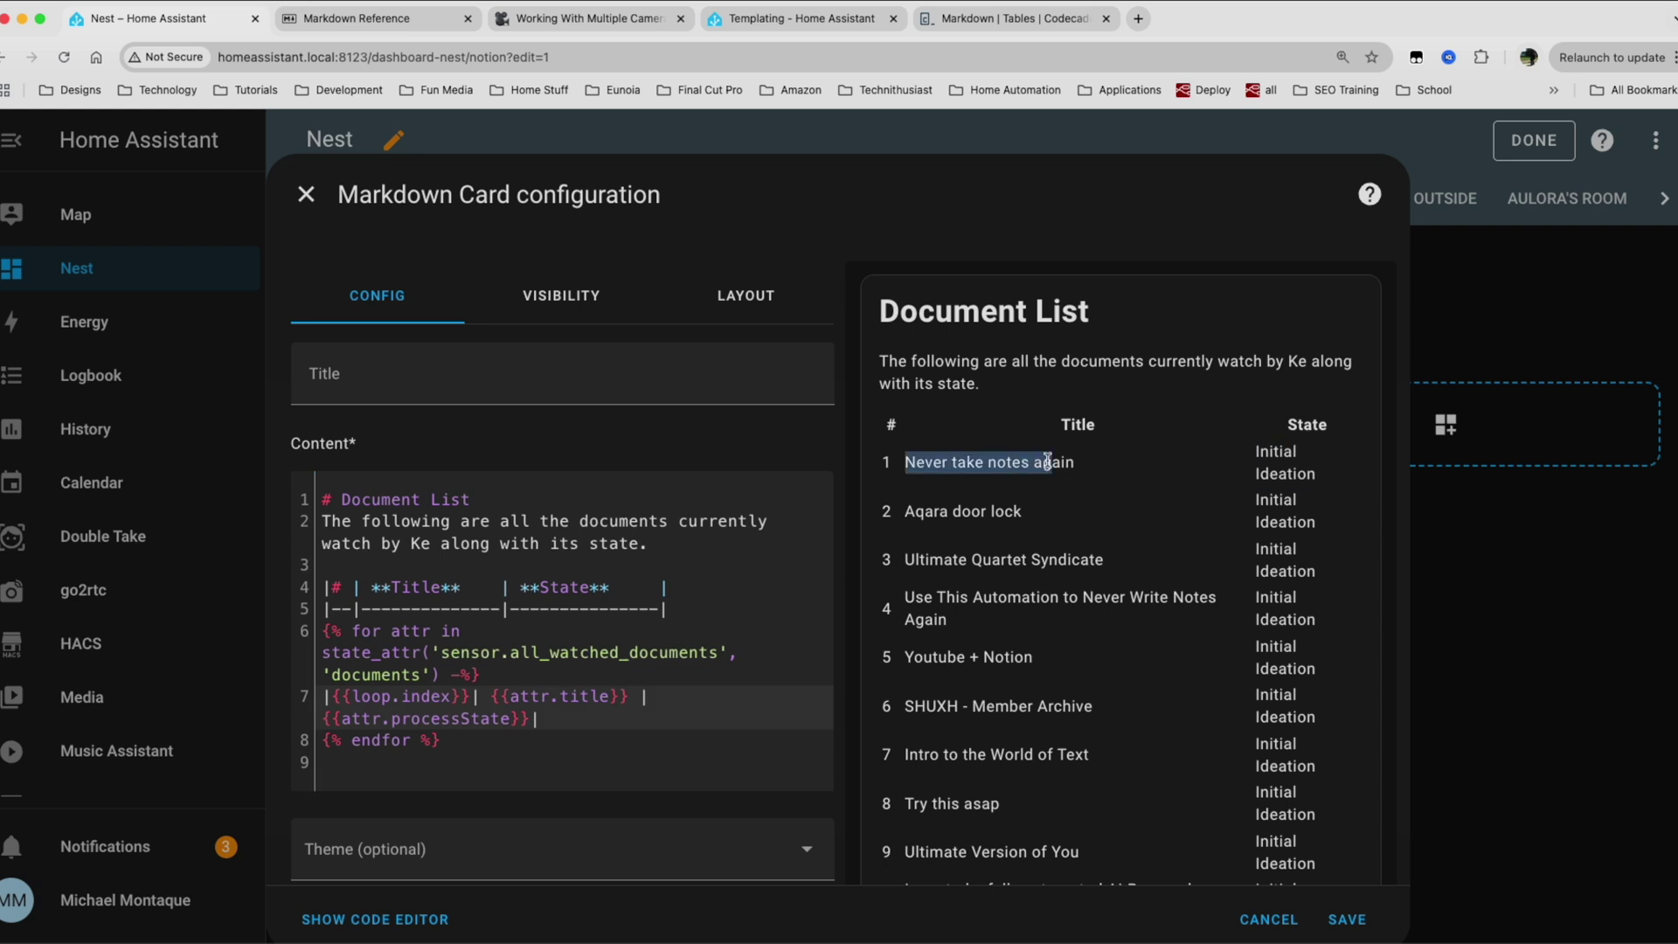
click(1028, 464)
drag(907, 461, 1074, 459)
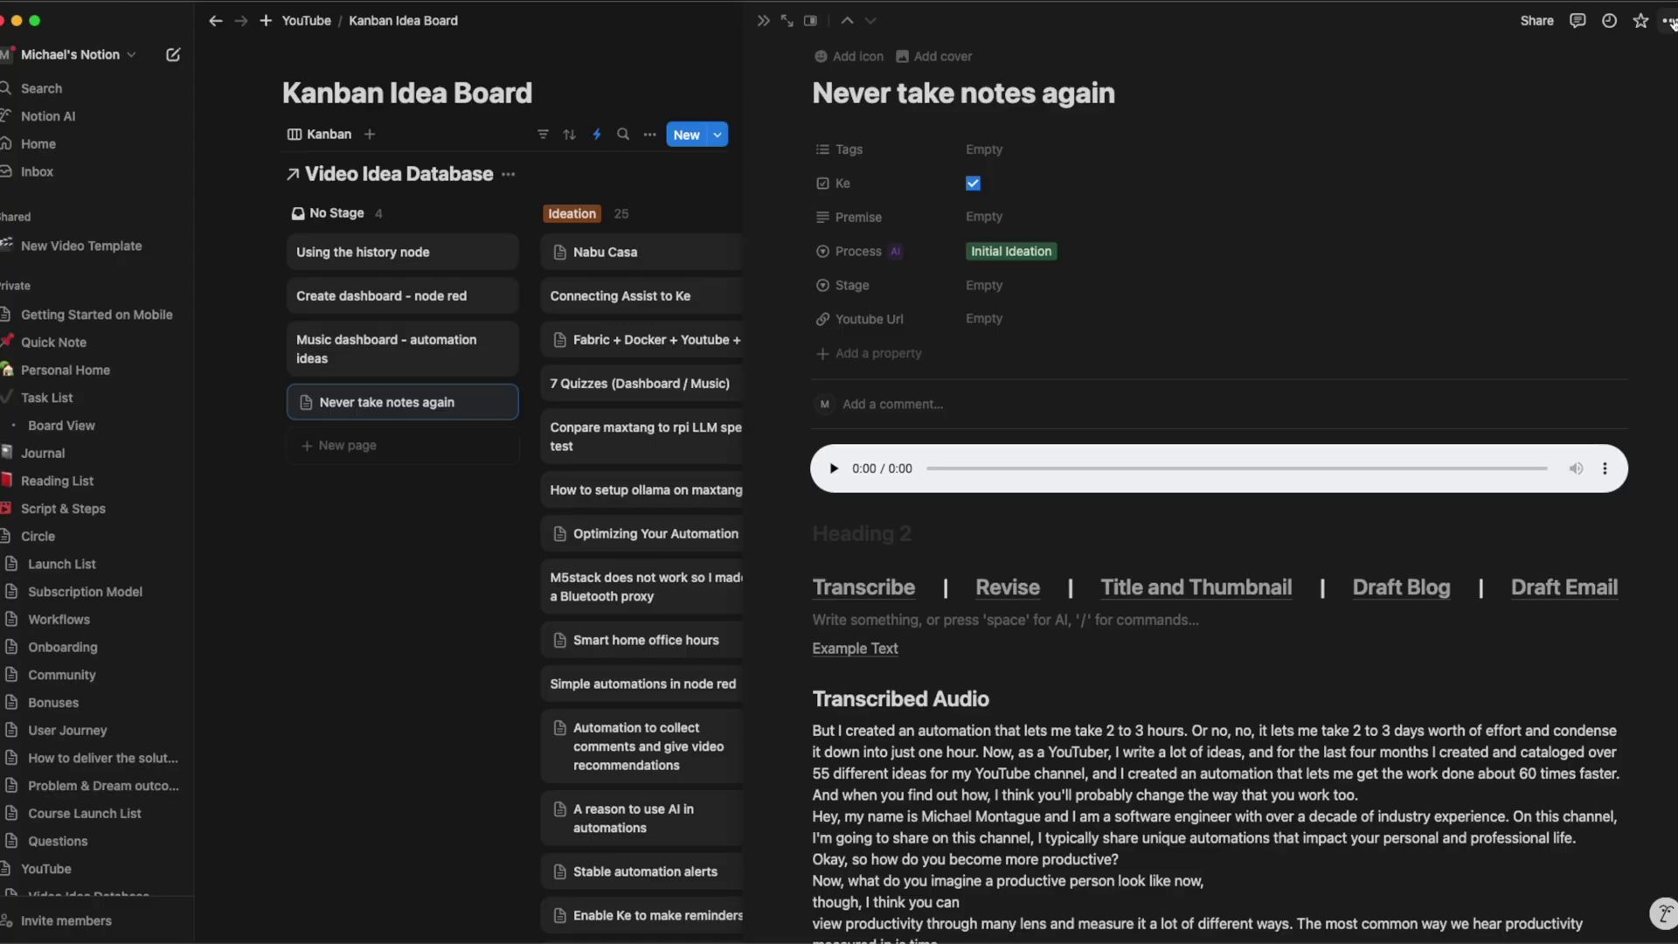
Copy the Notion page link, paste it above Example Text, and select its page ID.
click(1669, 20)
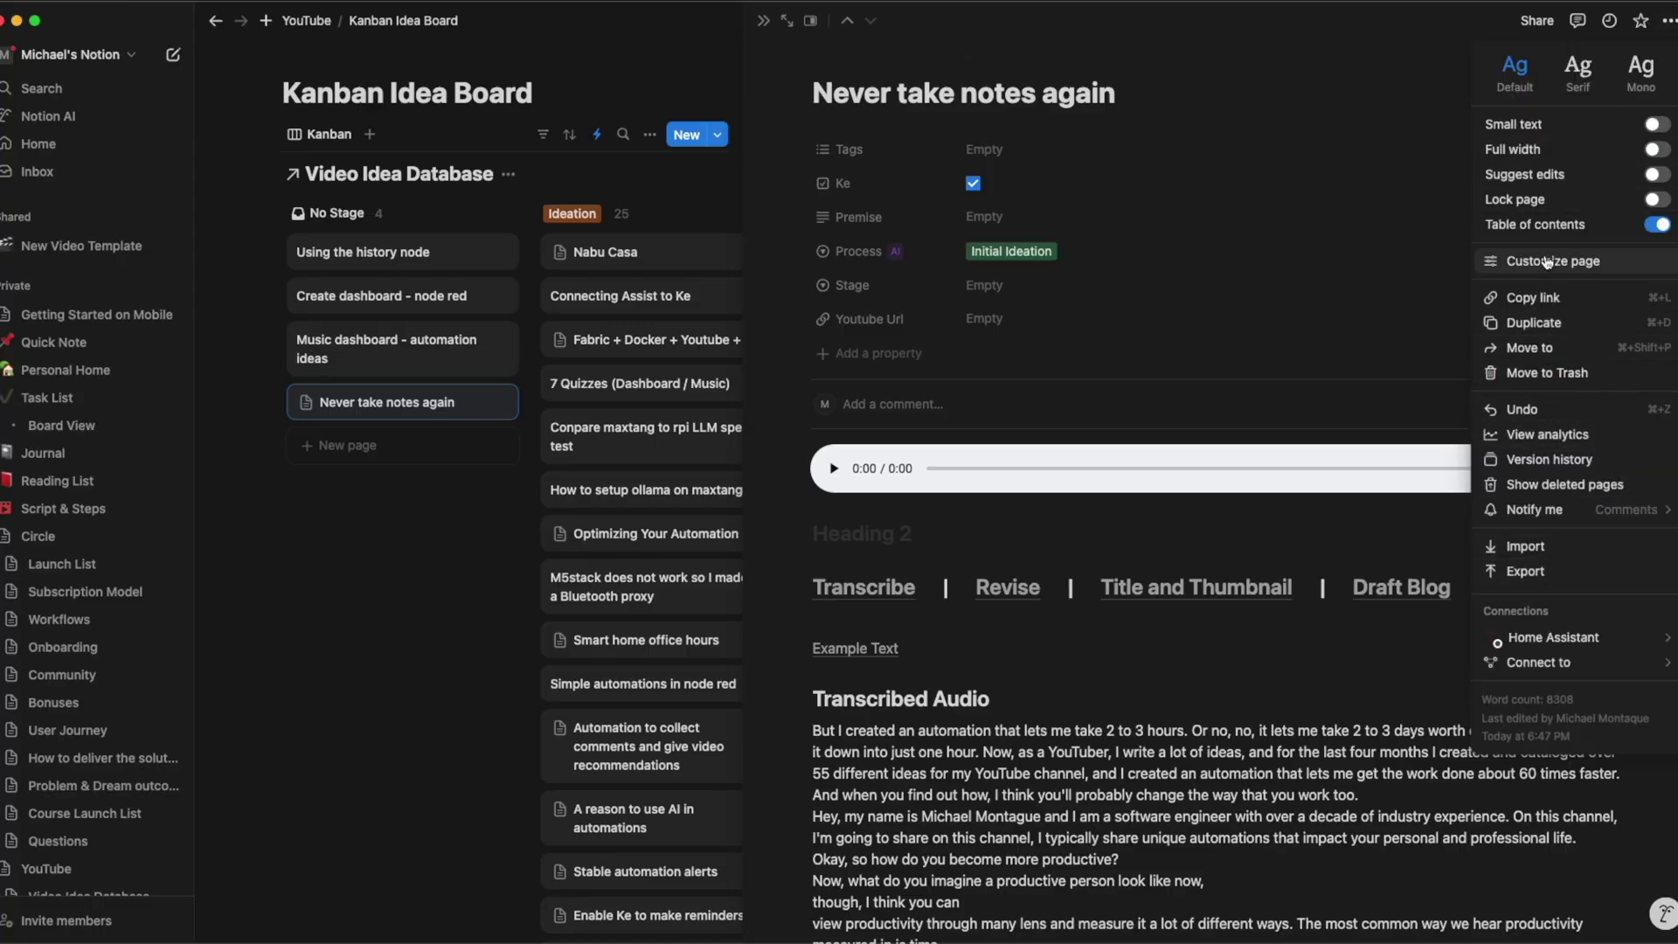
click(1532, 297)
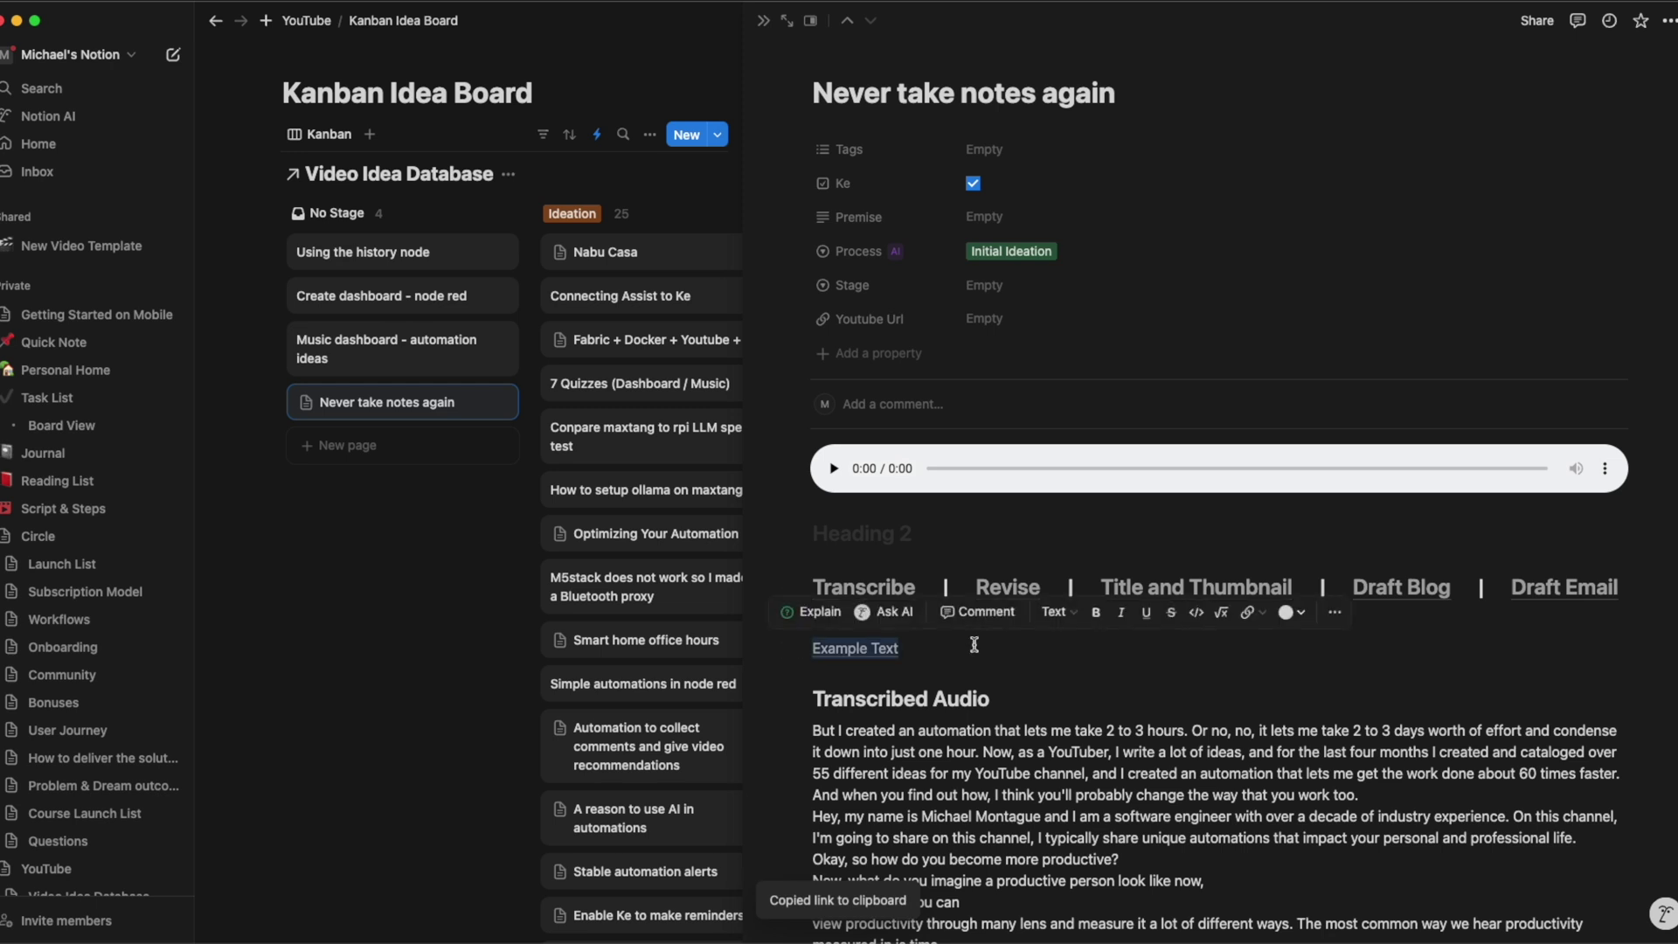
key(Up)
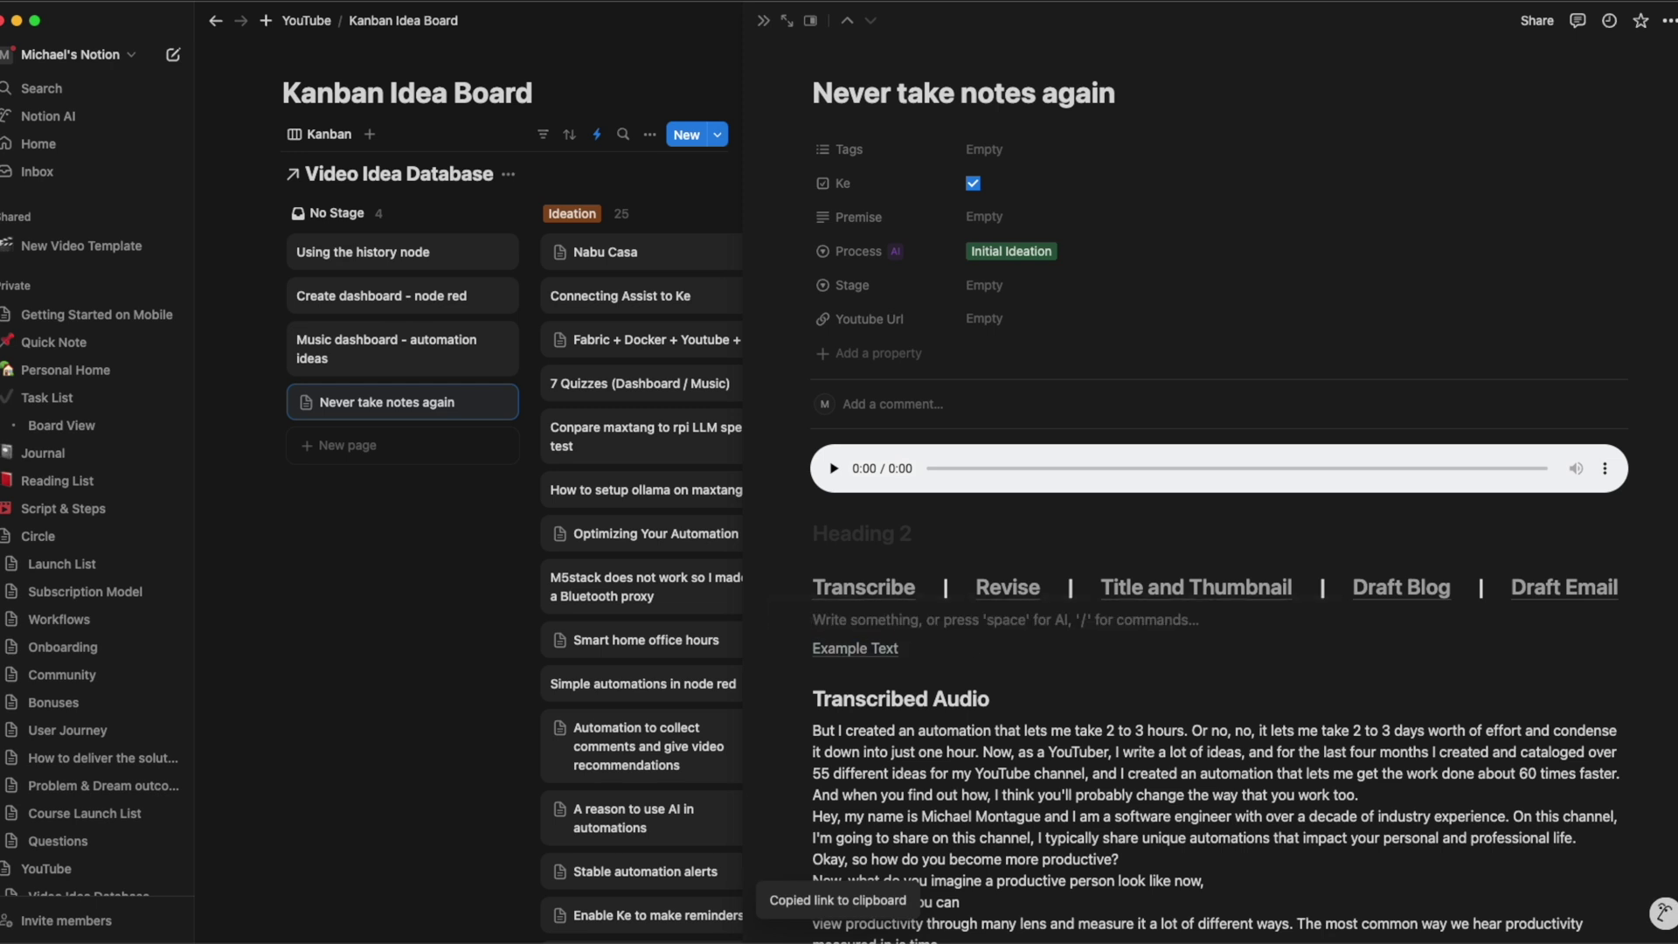
key(super+v)
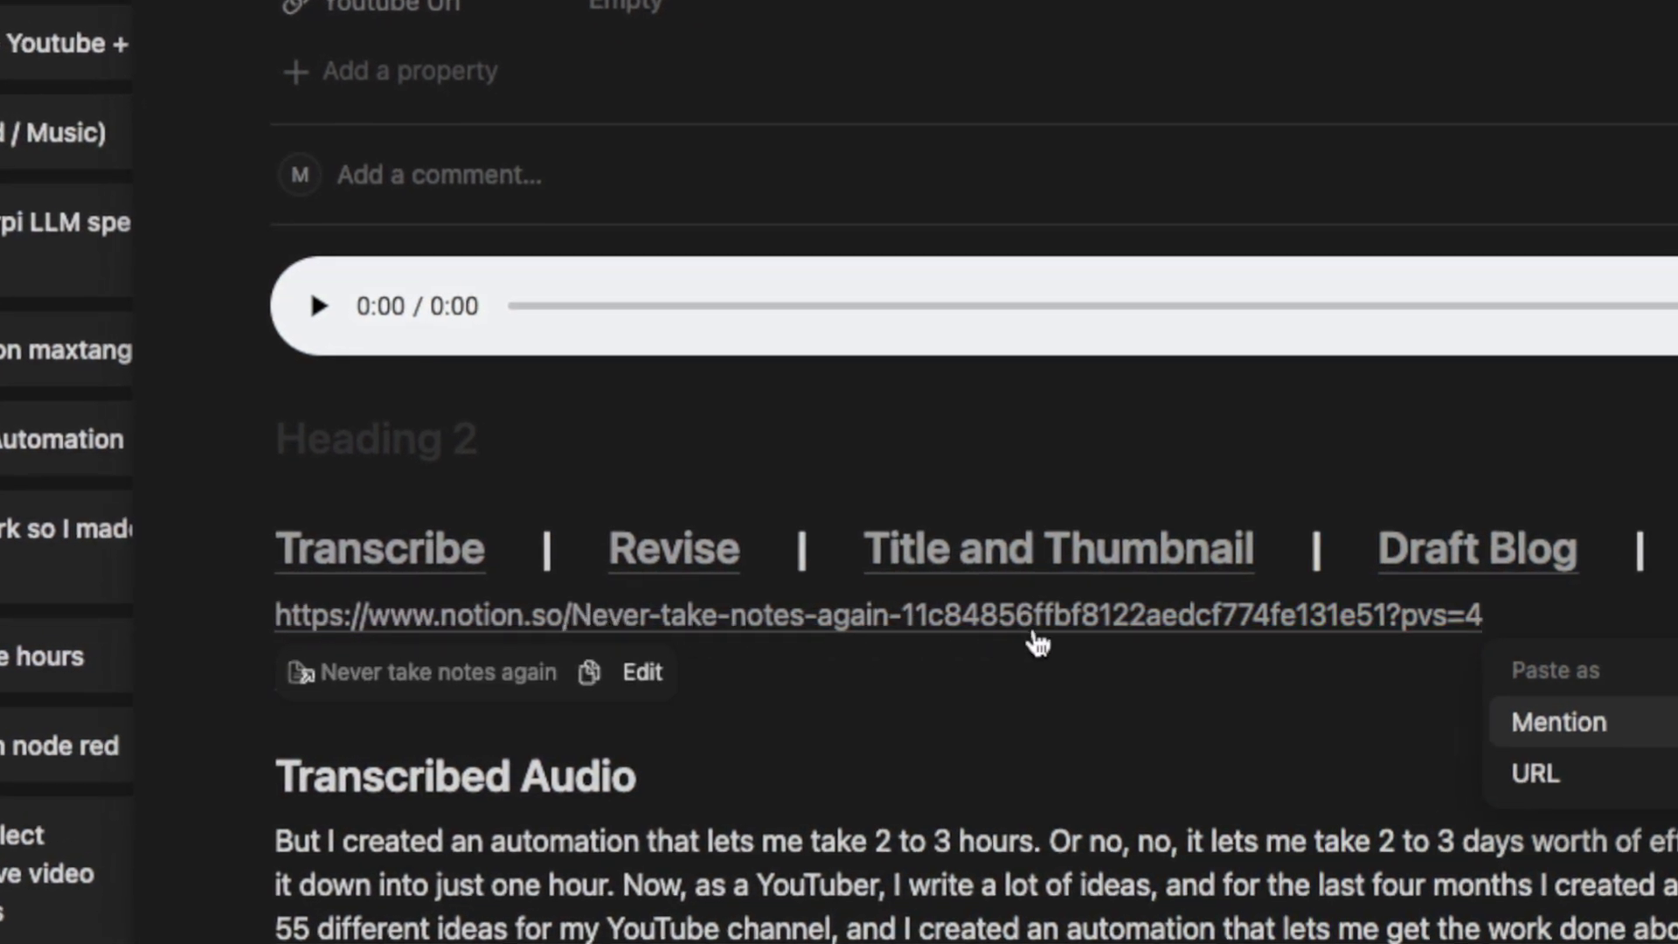
click(903, 614)
drag(905, 616, 1391, 623)
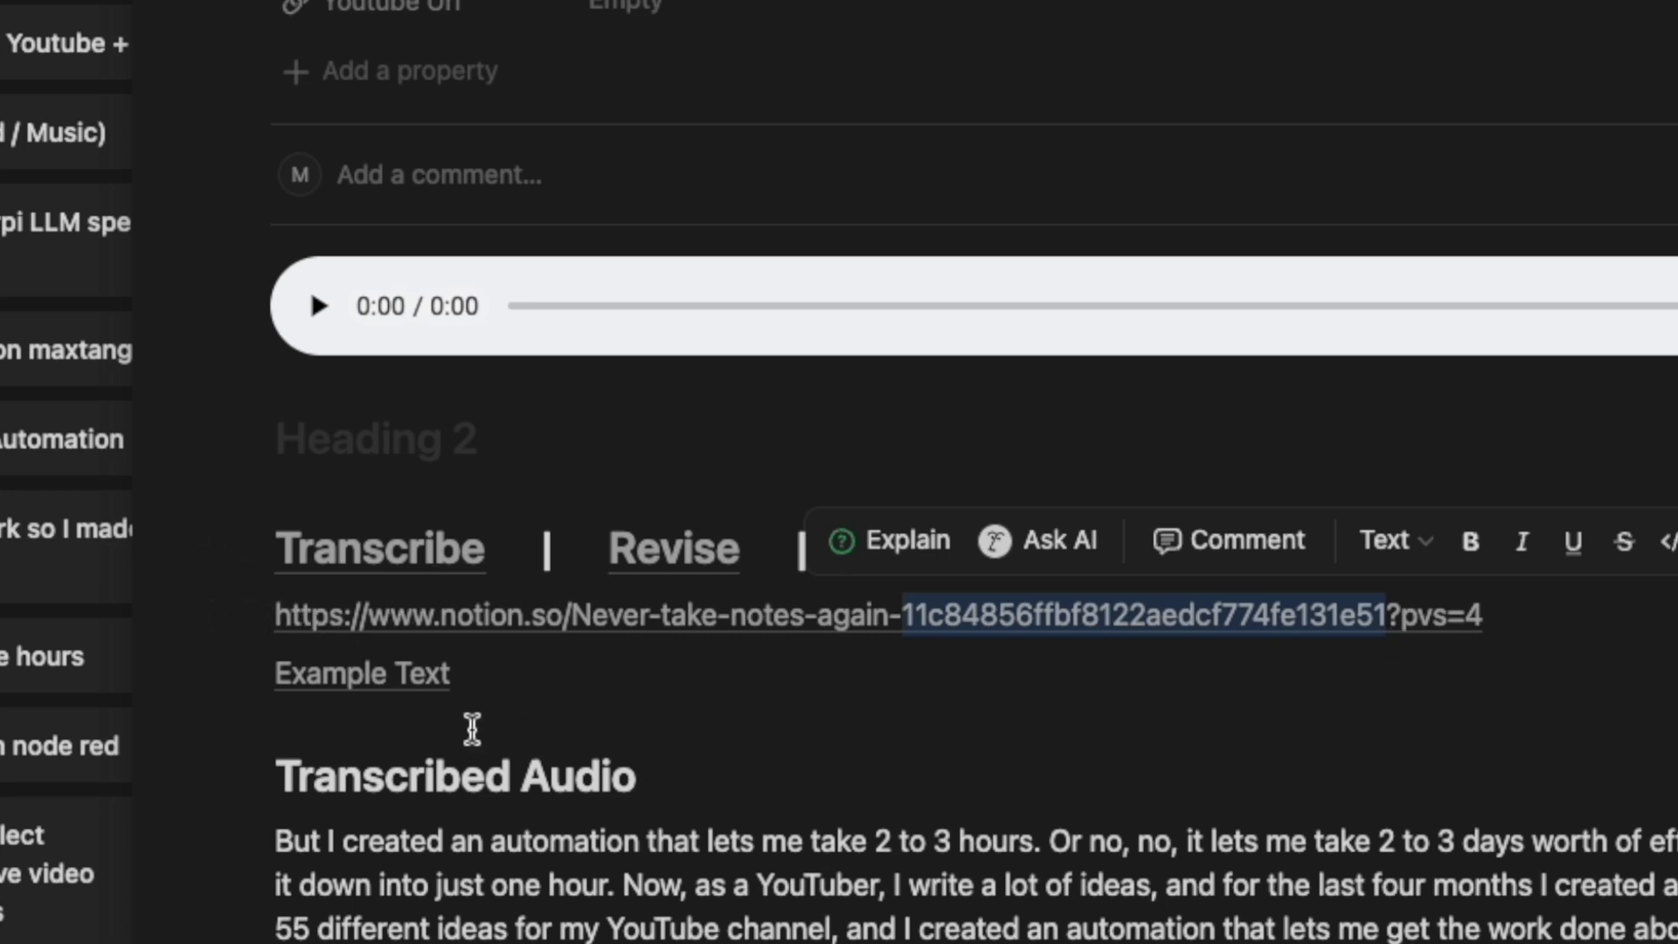
click(364, 744)
text(https://notion.so/)
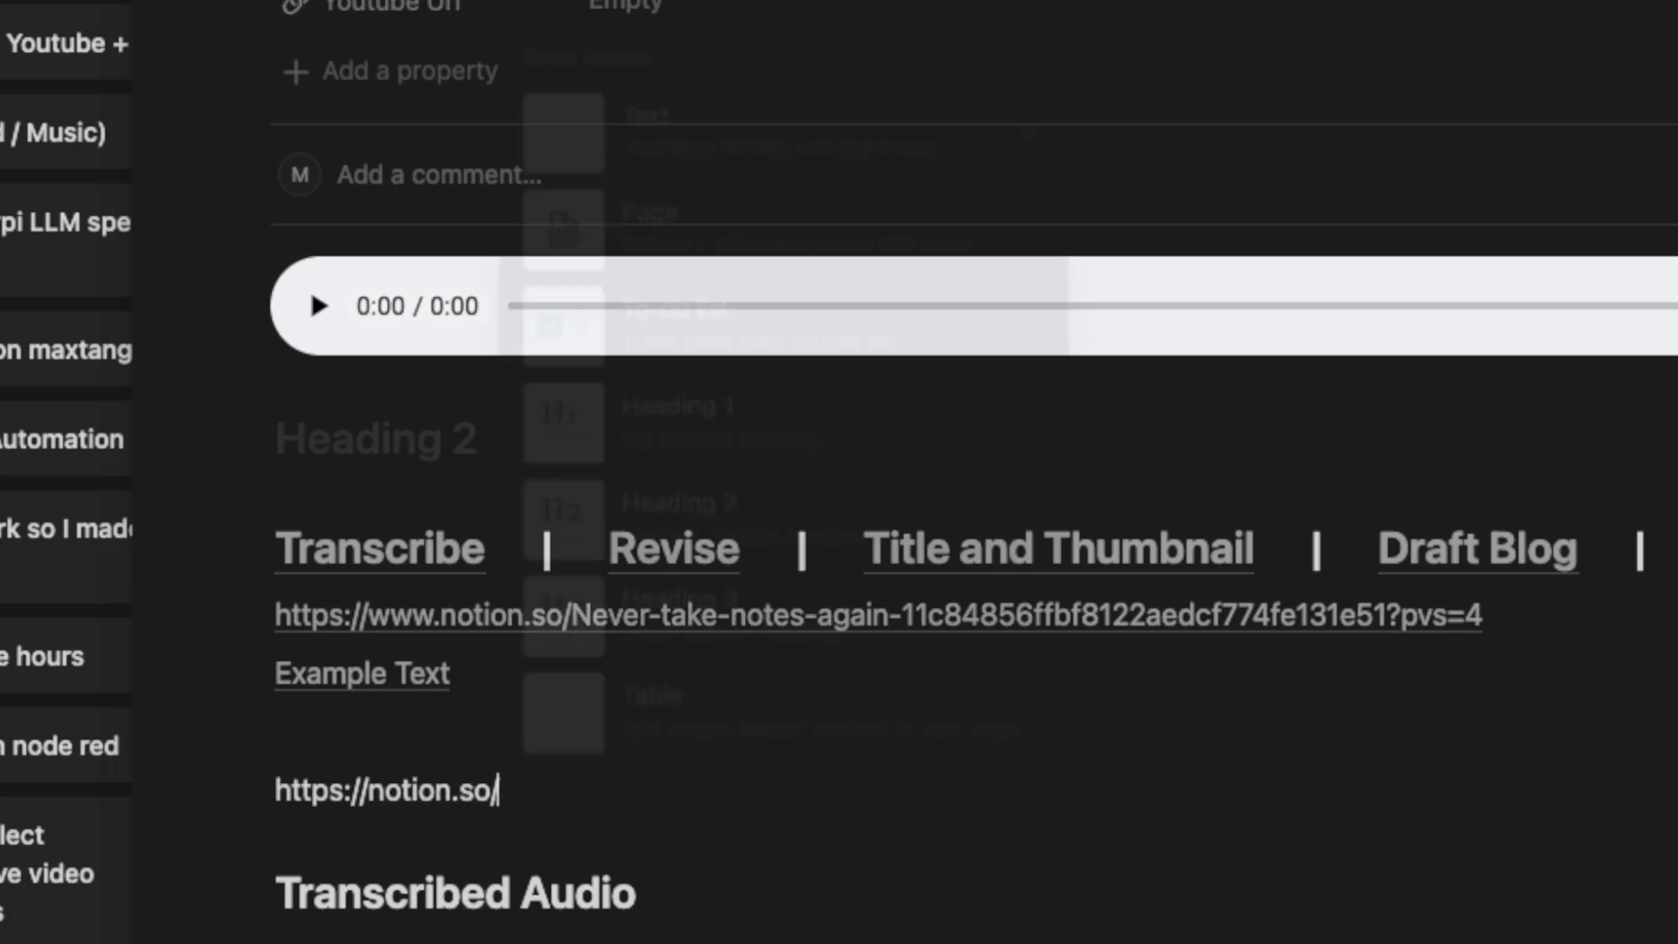
key(super+v)
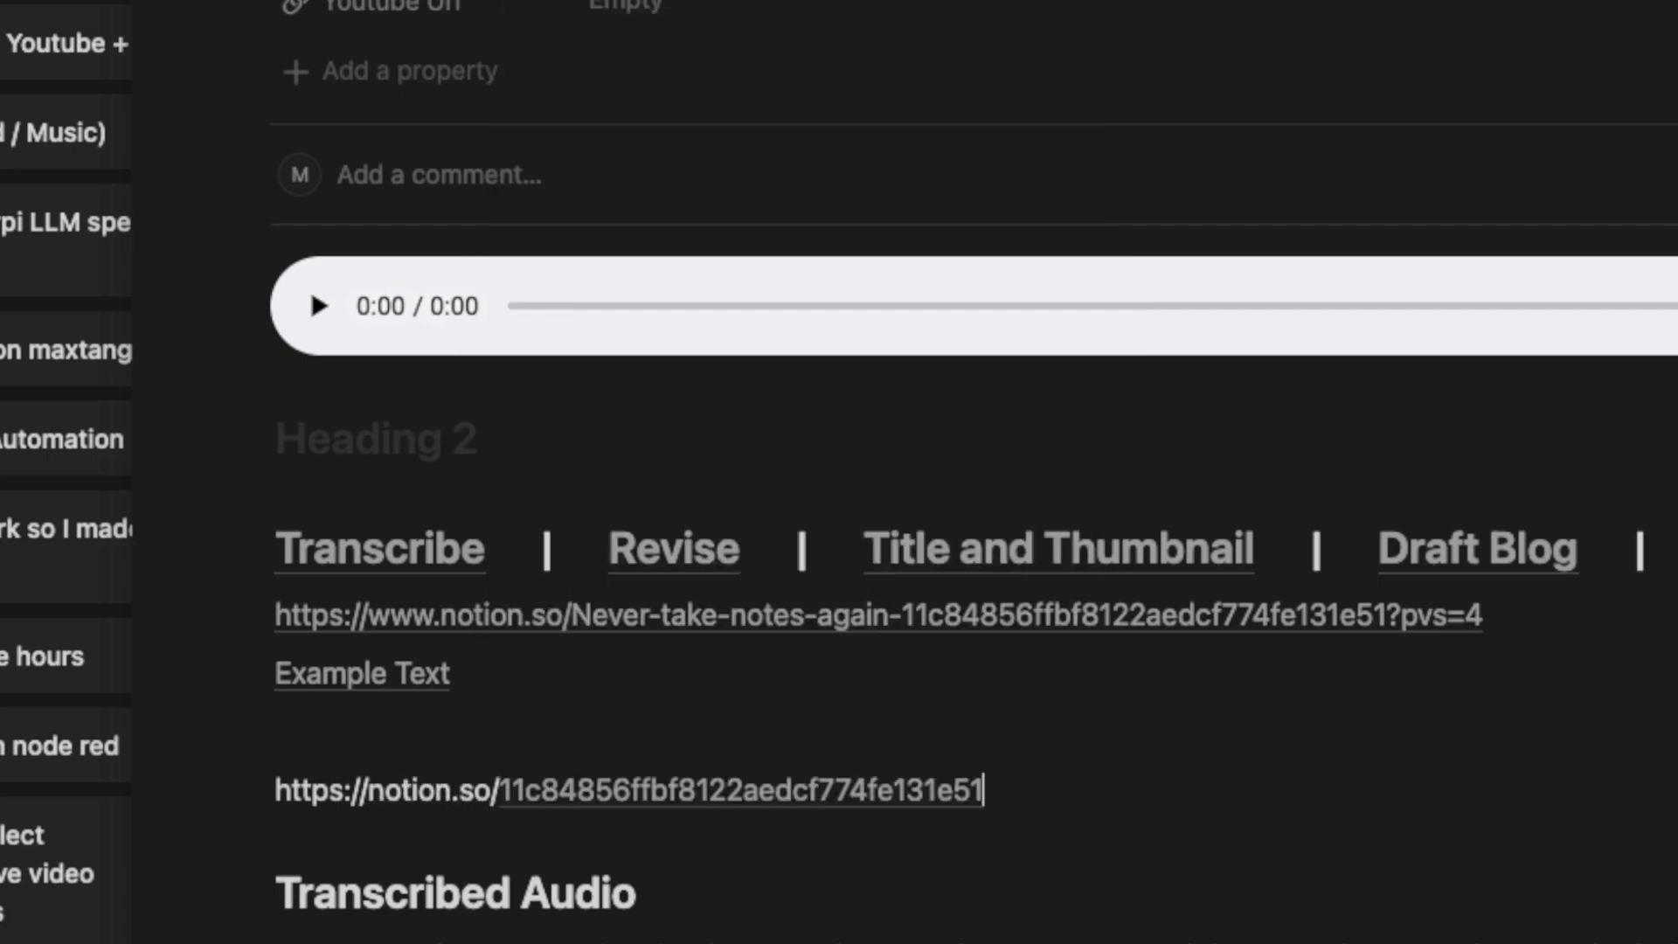
key(super+a)
key(super+c)
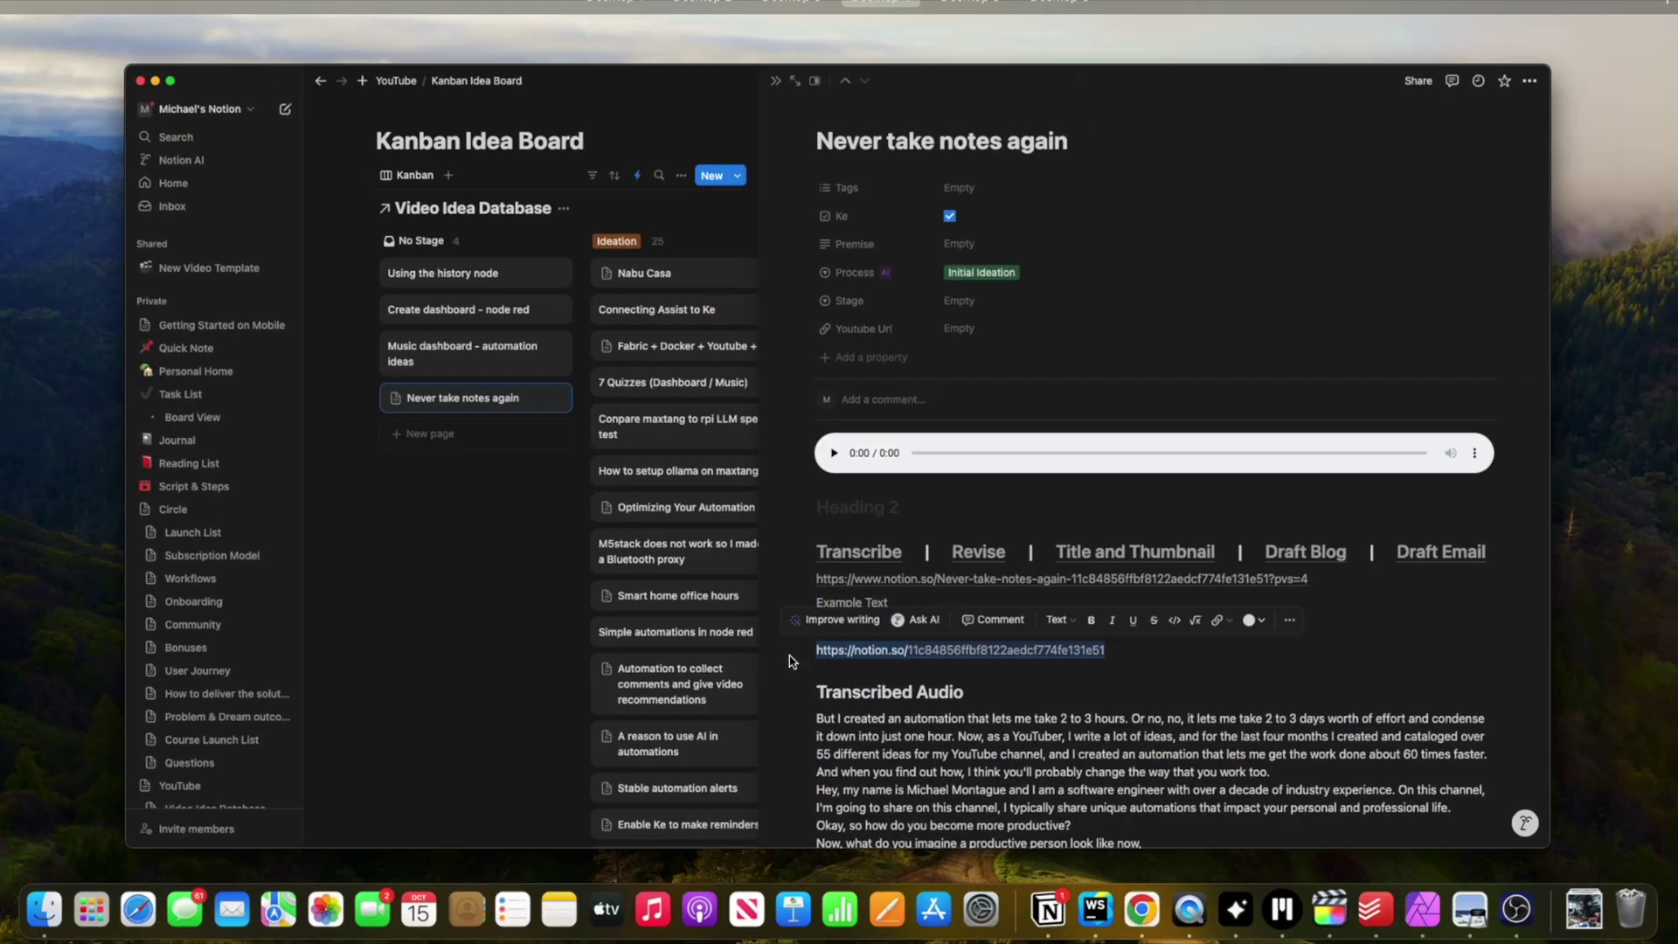
Switch desktops through Mission Control to reach the Node-RED window.
key(ctrl+Up)
key(ctrl+Right)
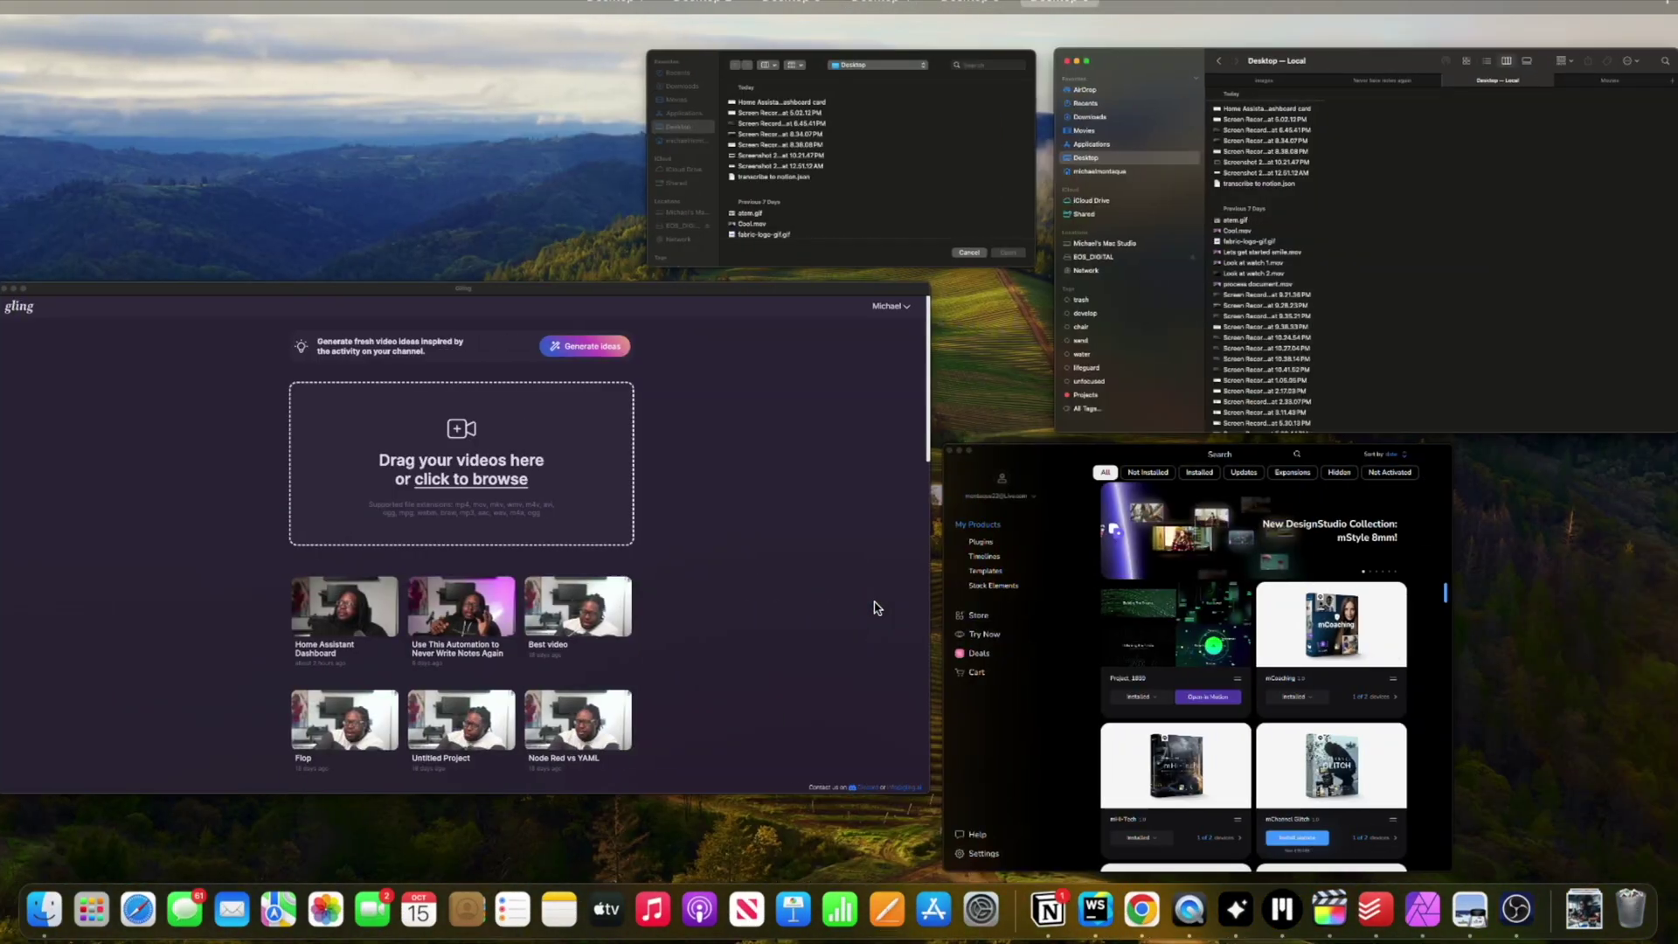
key(ctrl+Left)
key(ctrl+Left)
key(ctrl+Left)
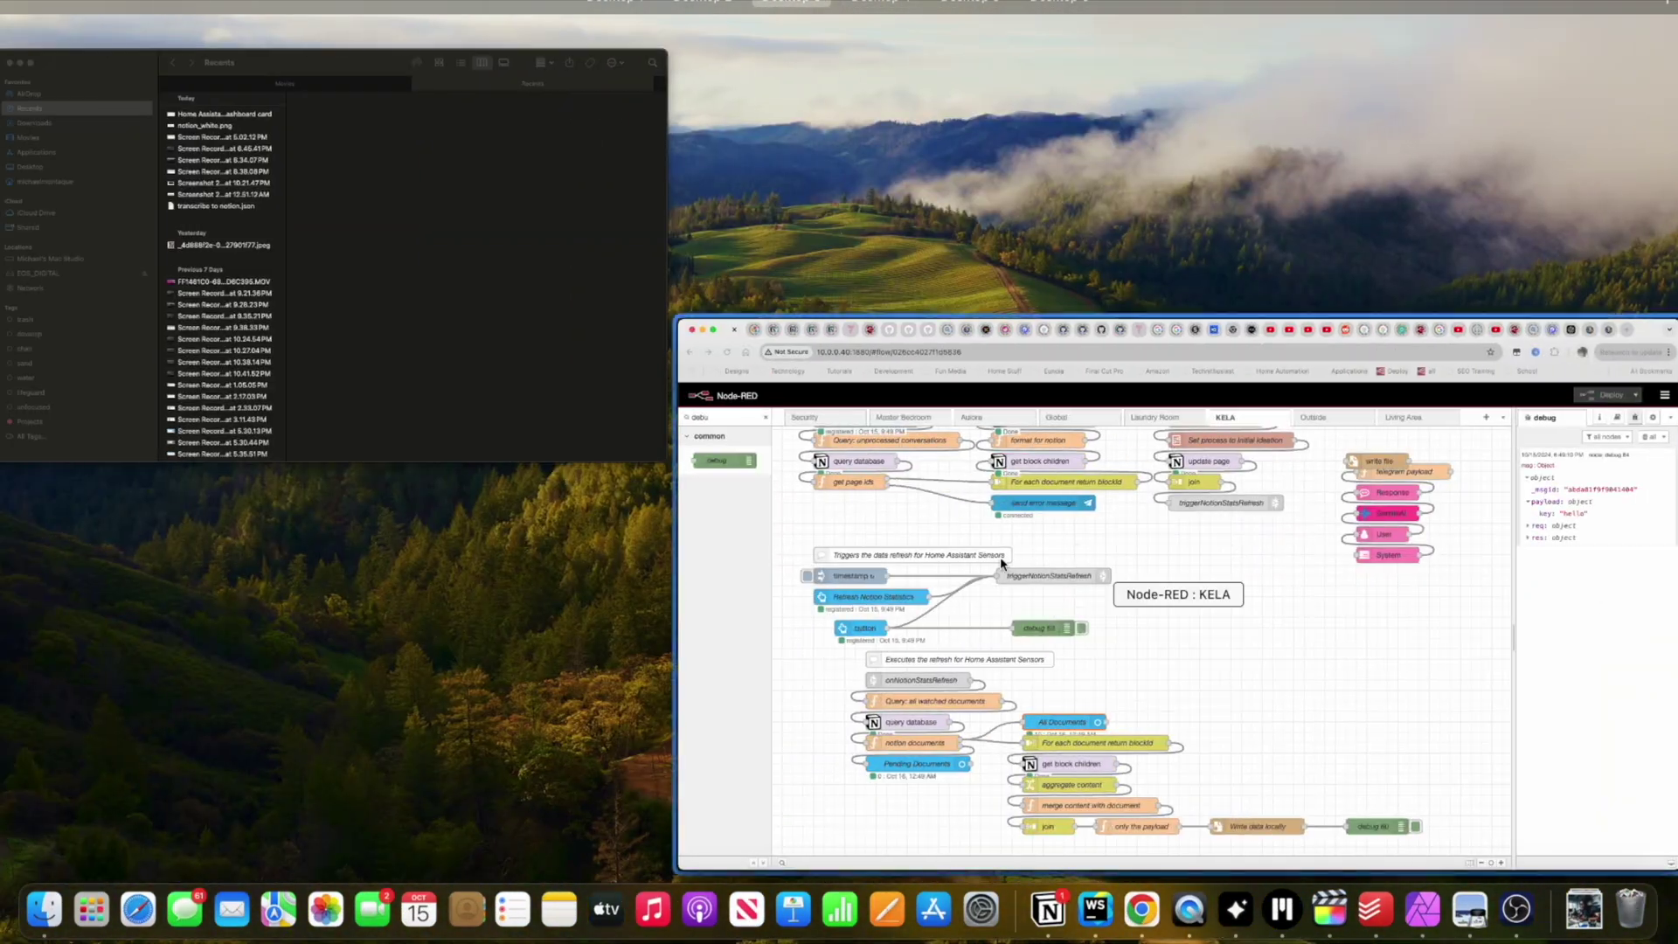
Load the short notion.so page-ID link in a new Chrome tab.
click(1000, 558)
key(super+t)
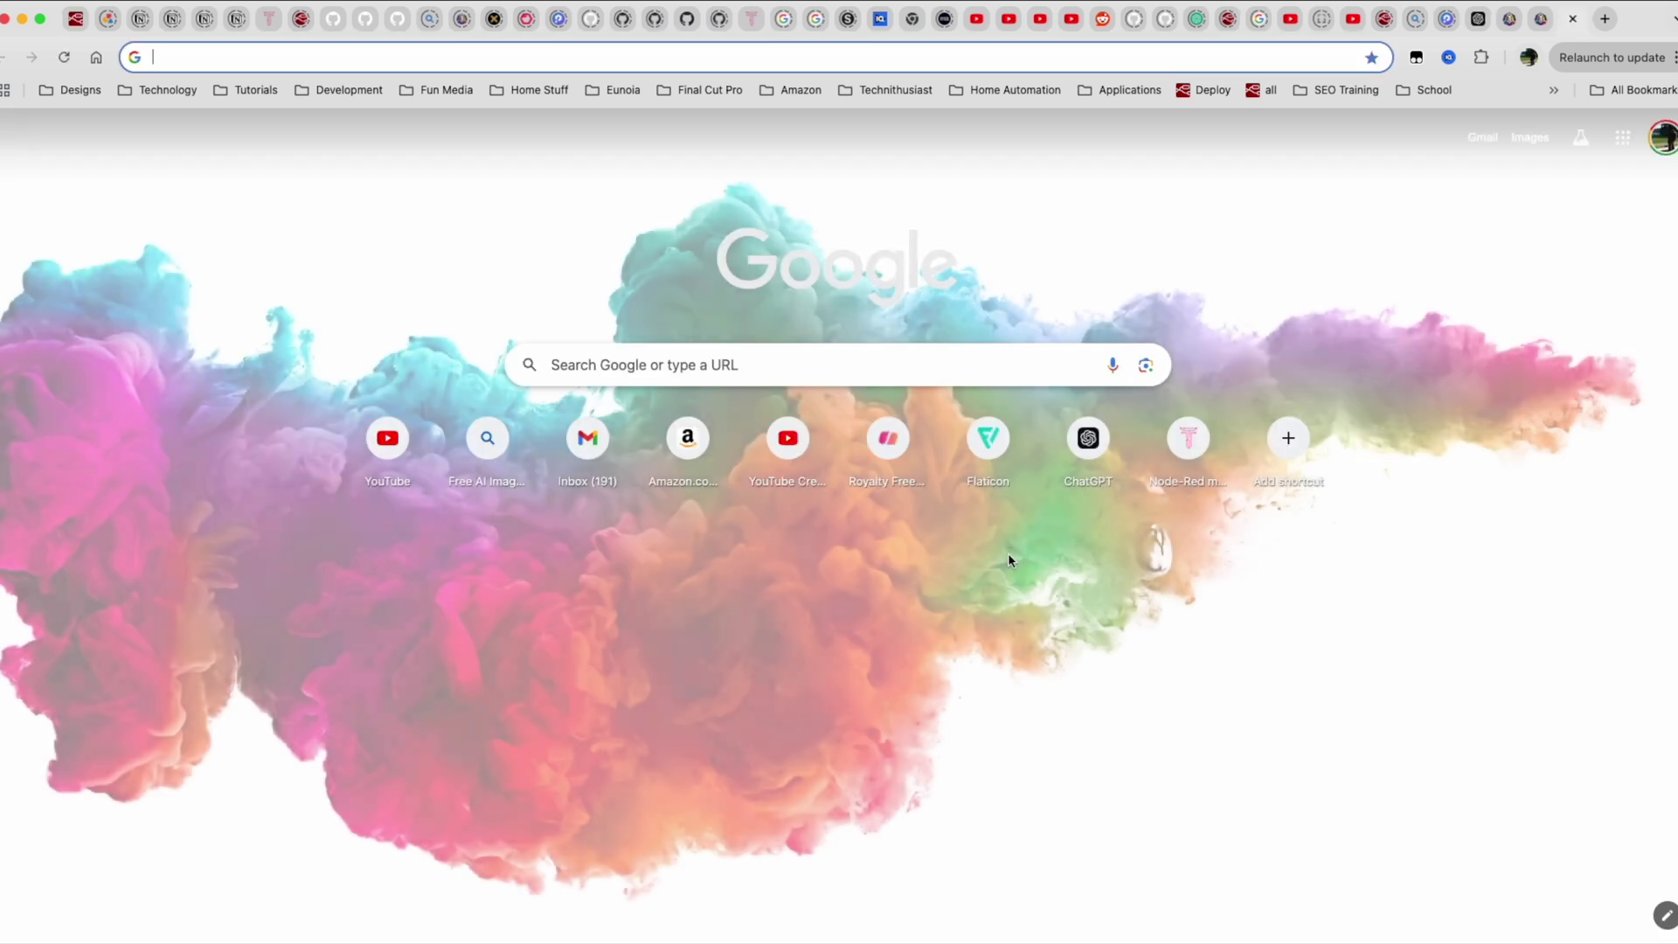
key(super+v)
key(Return)
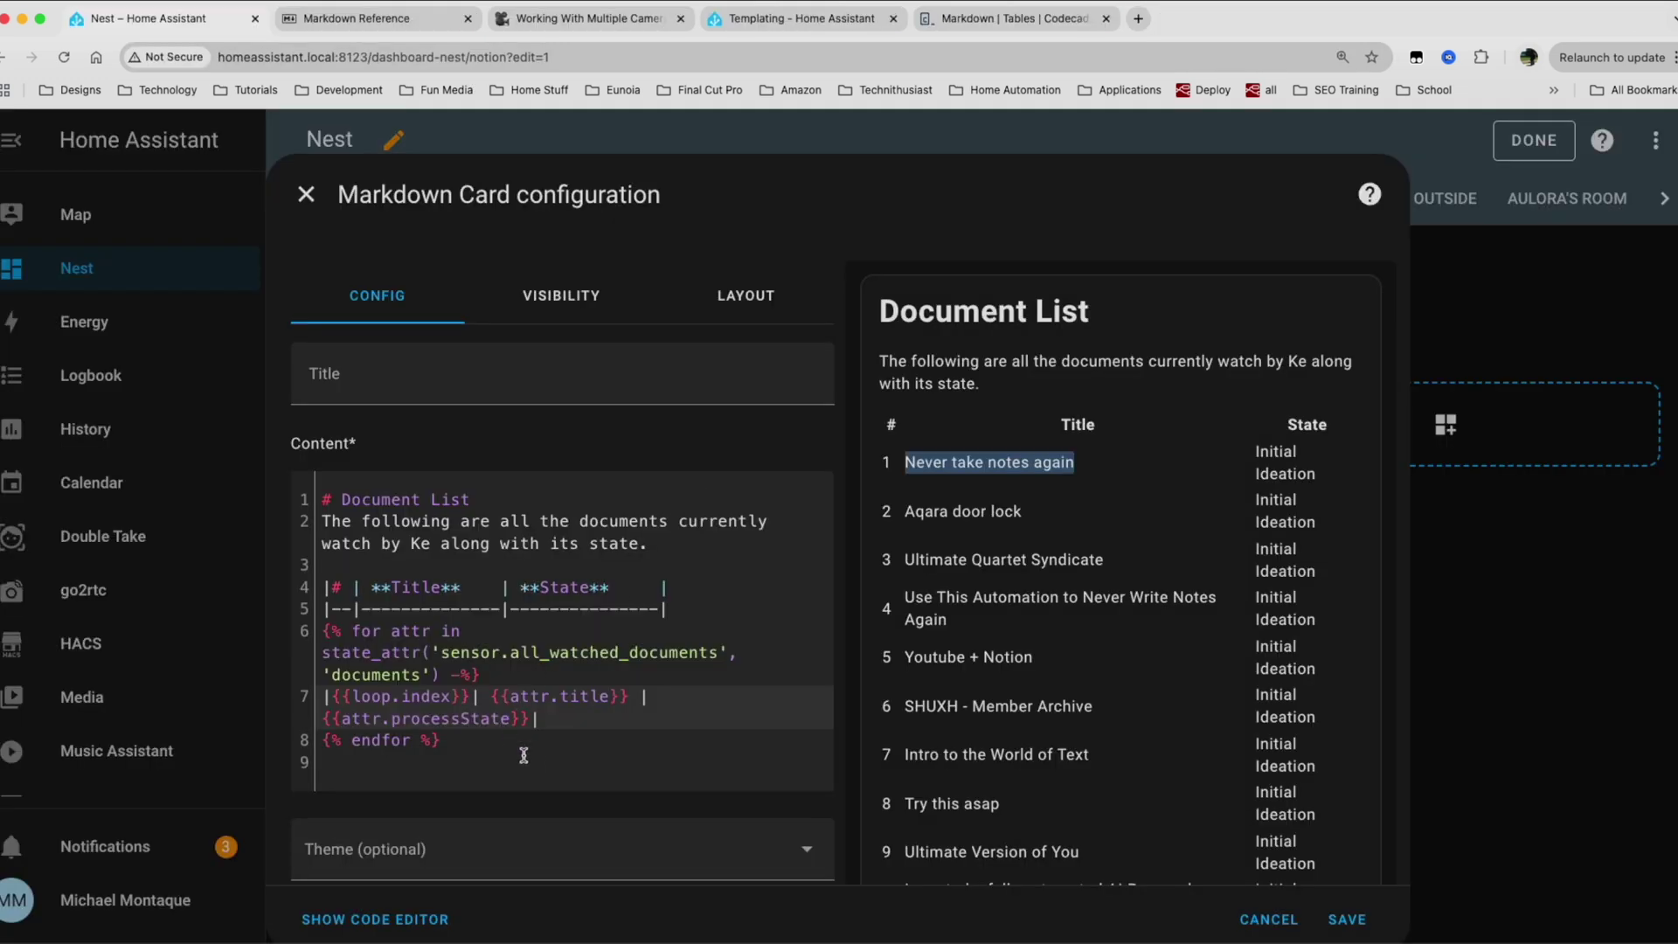
click(523, 755)
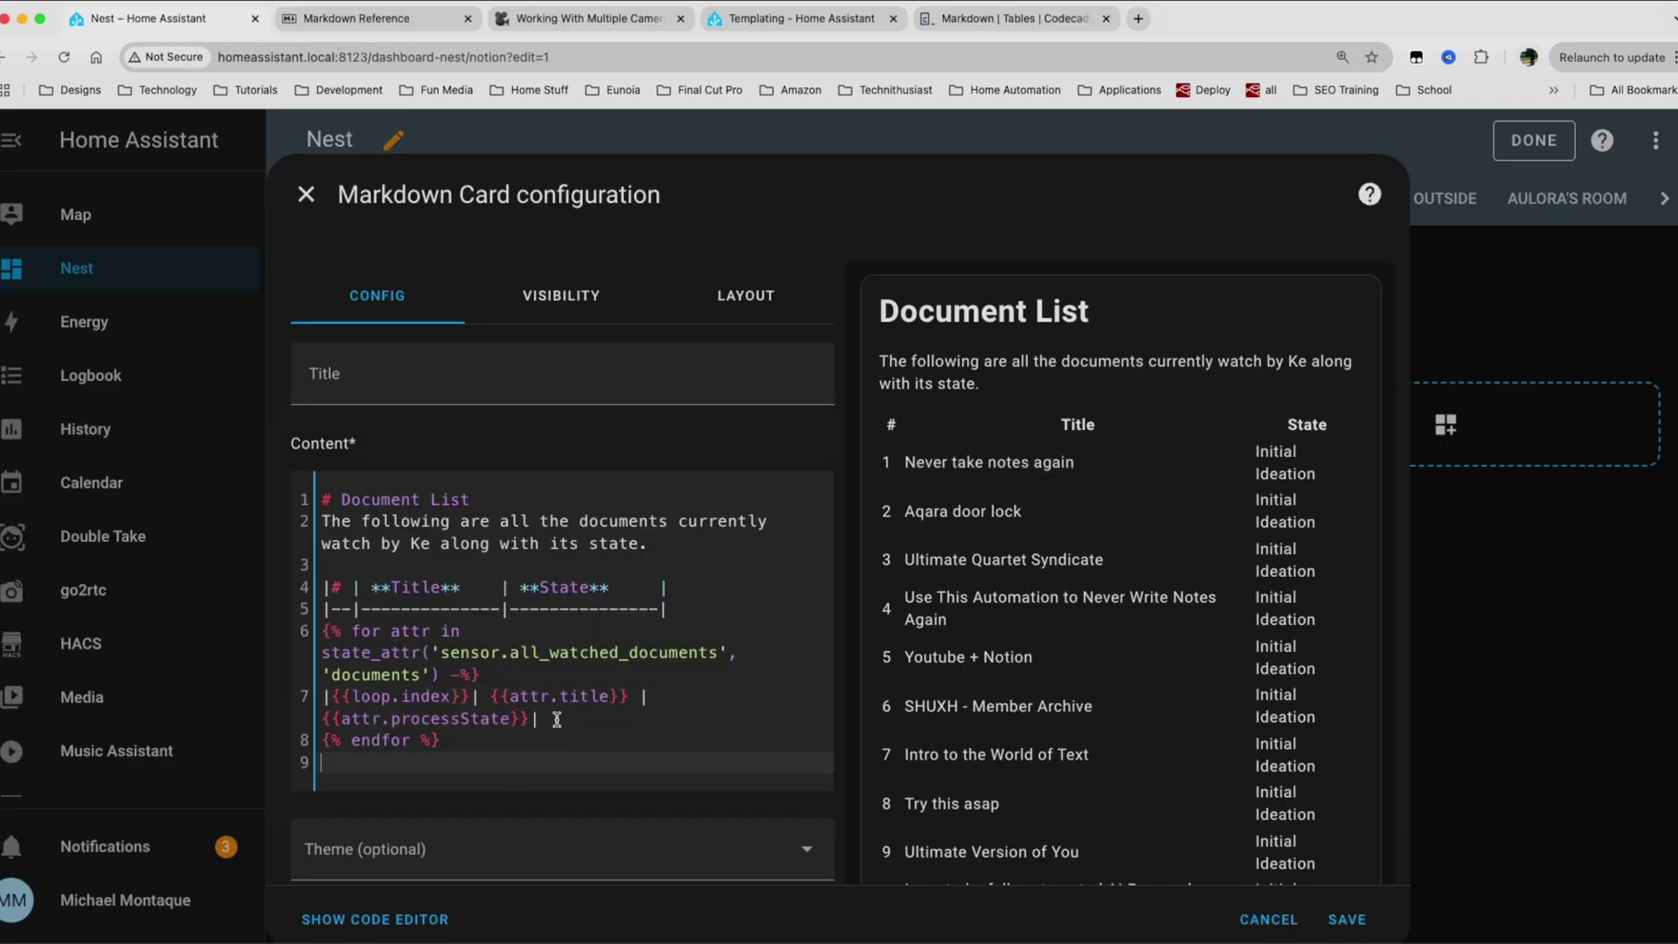
click(493, 694)
text([)
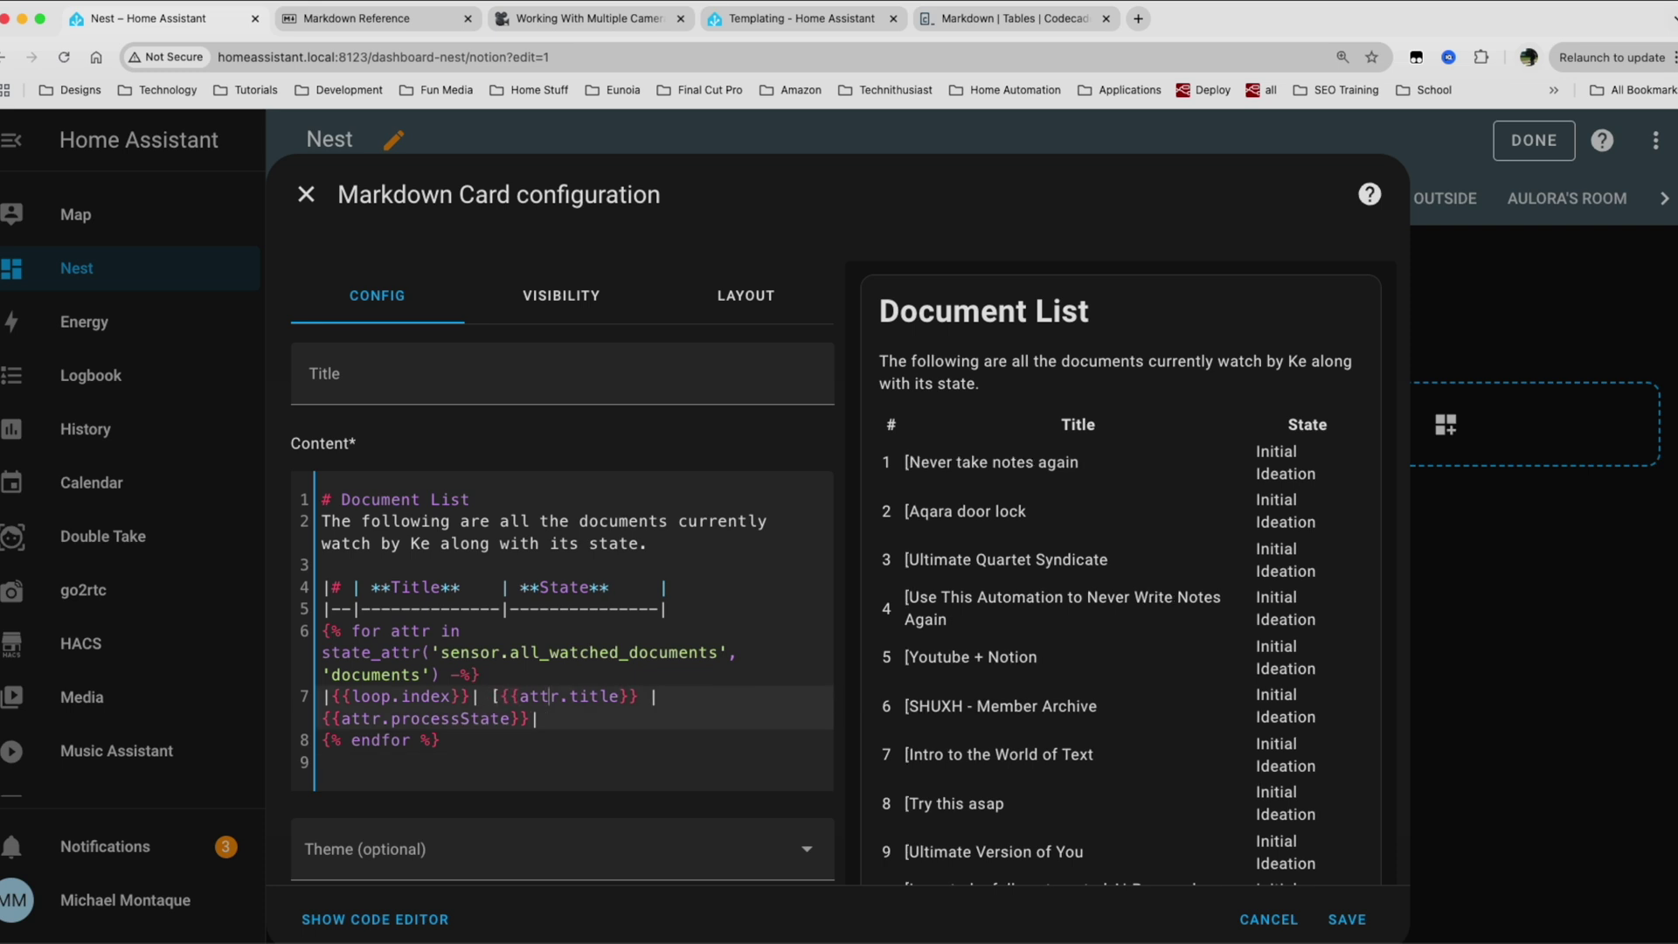
text(]())
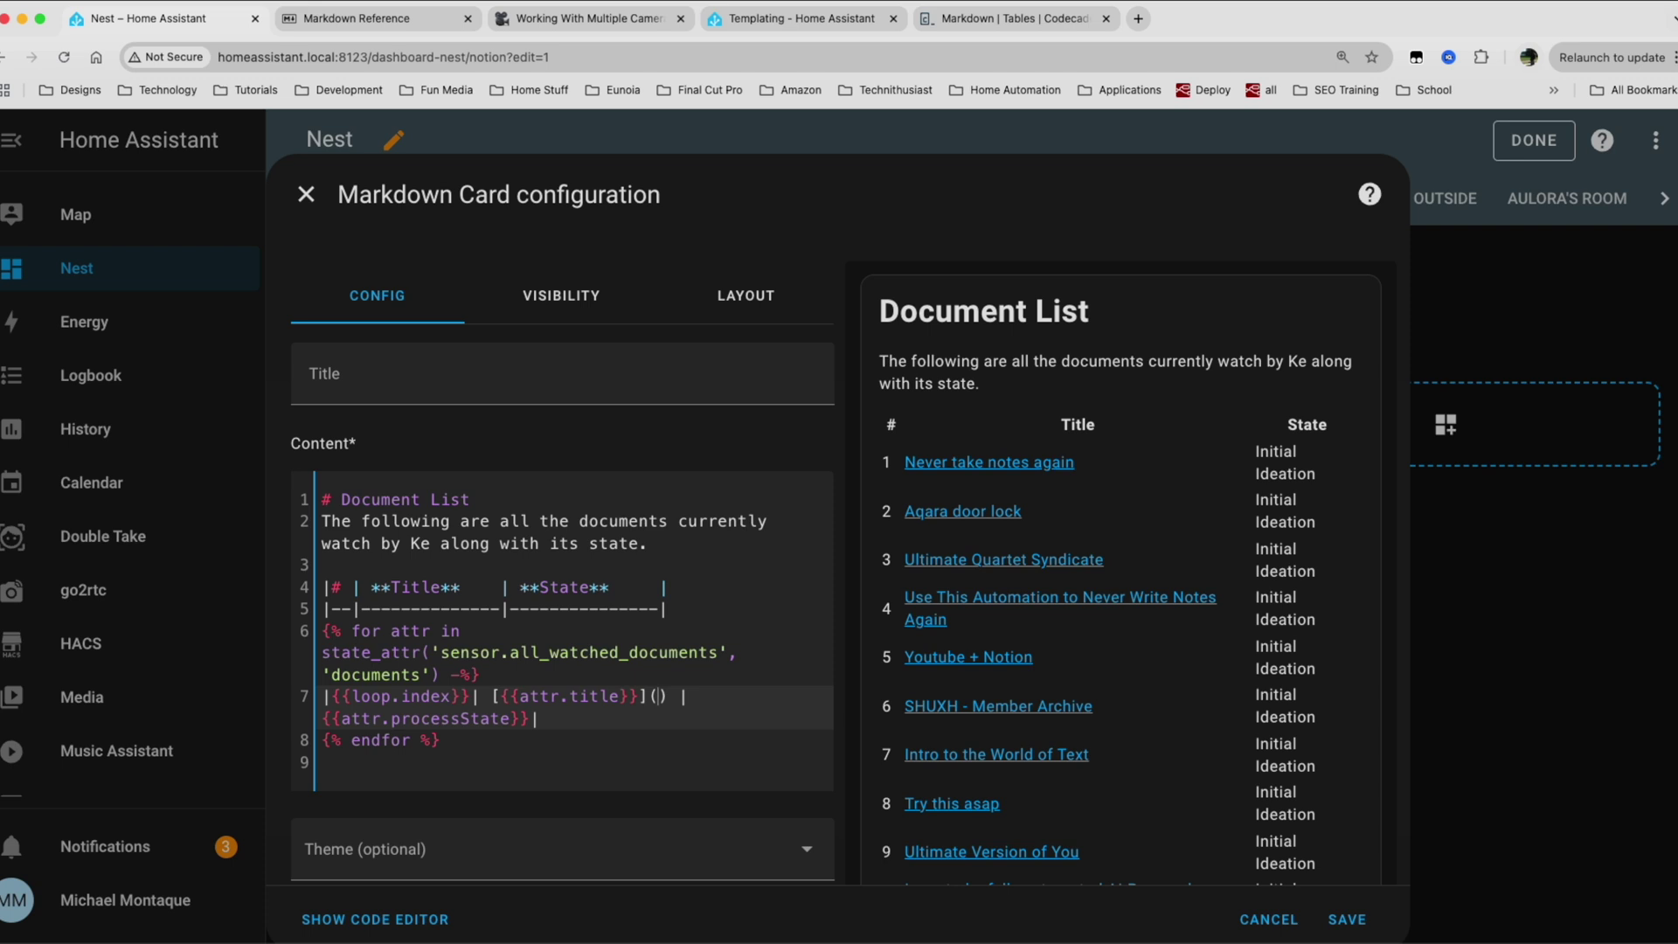
text(htt)
key(BackSpace)
key(BackSpace)
key(BackSpace)
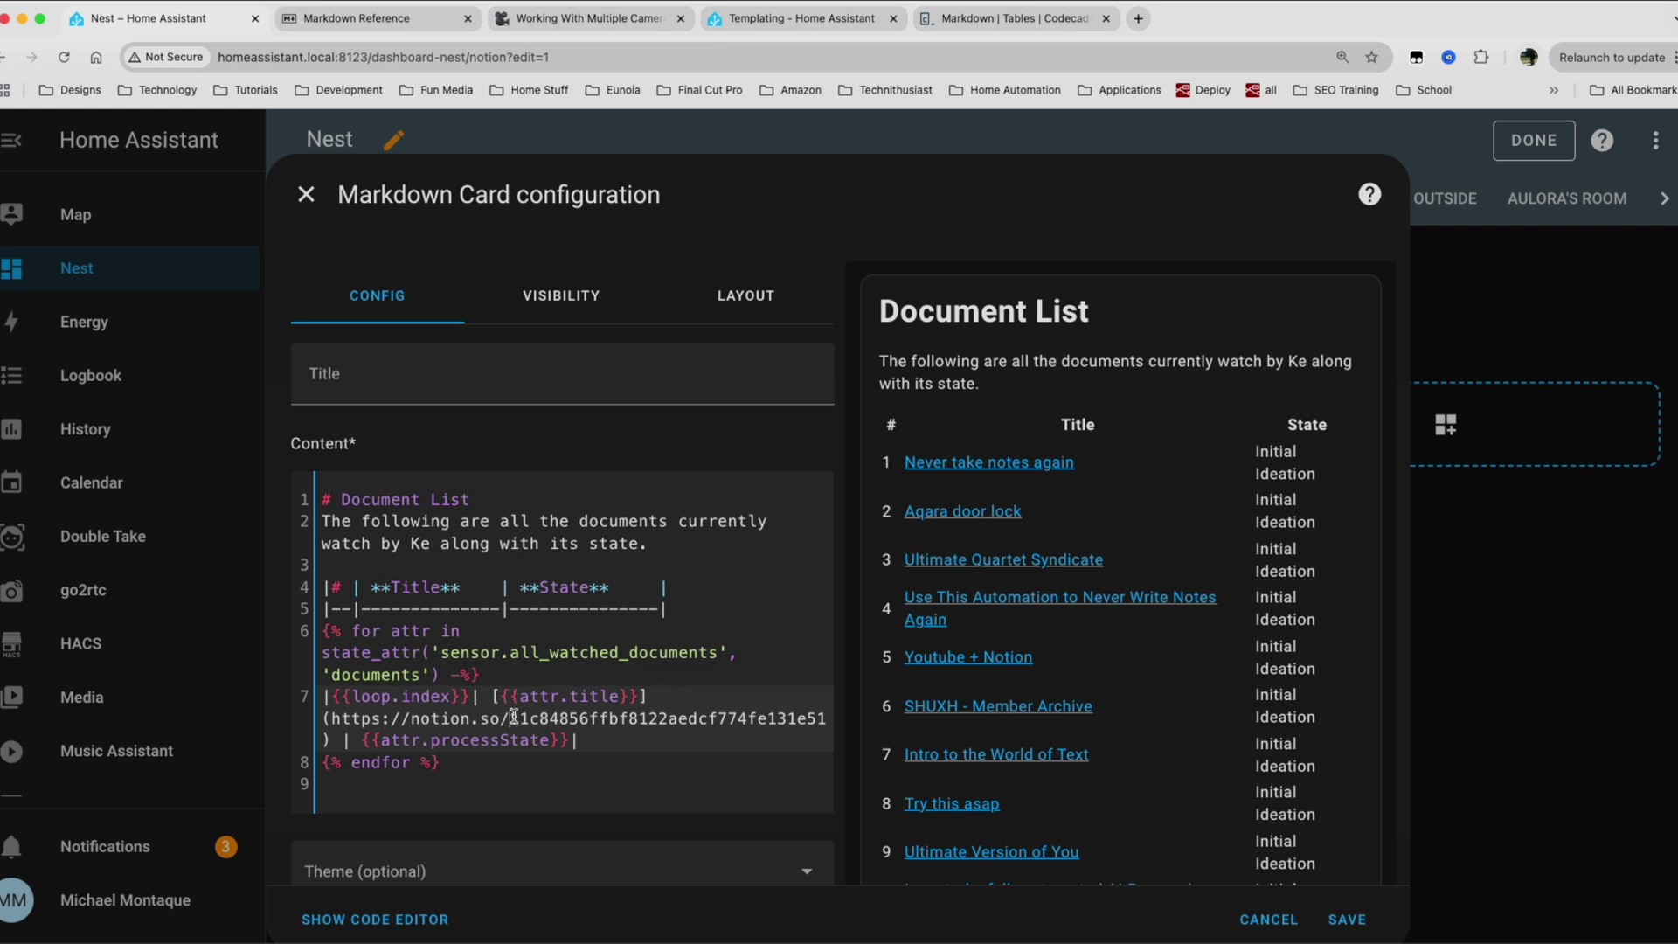
shift+click(514, 716)
key(BackSpace)
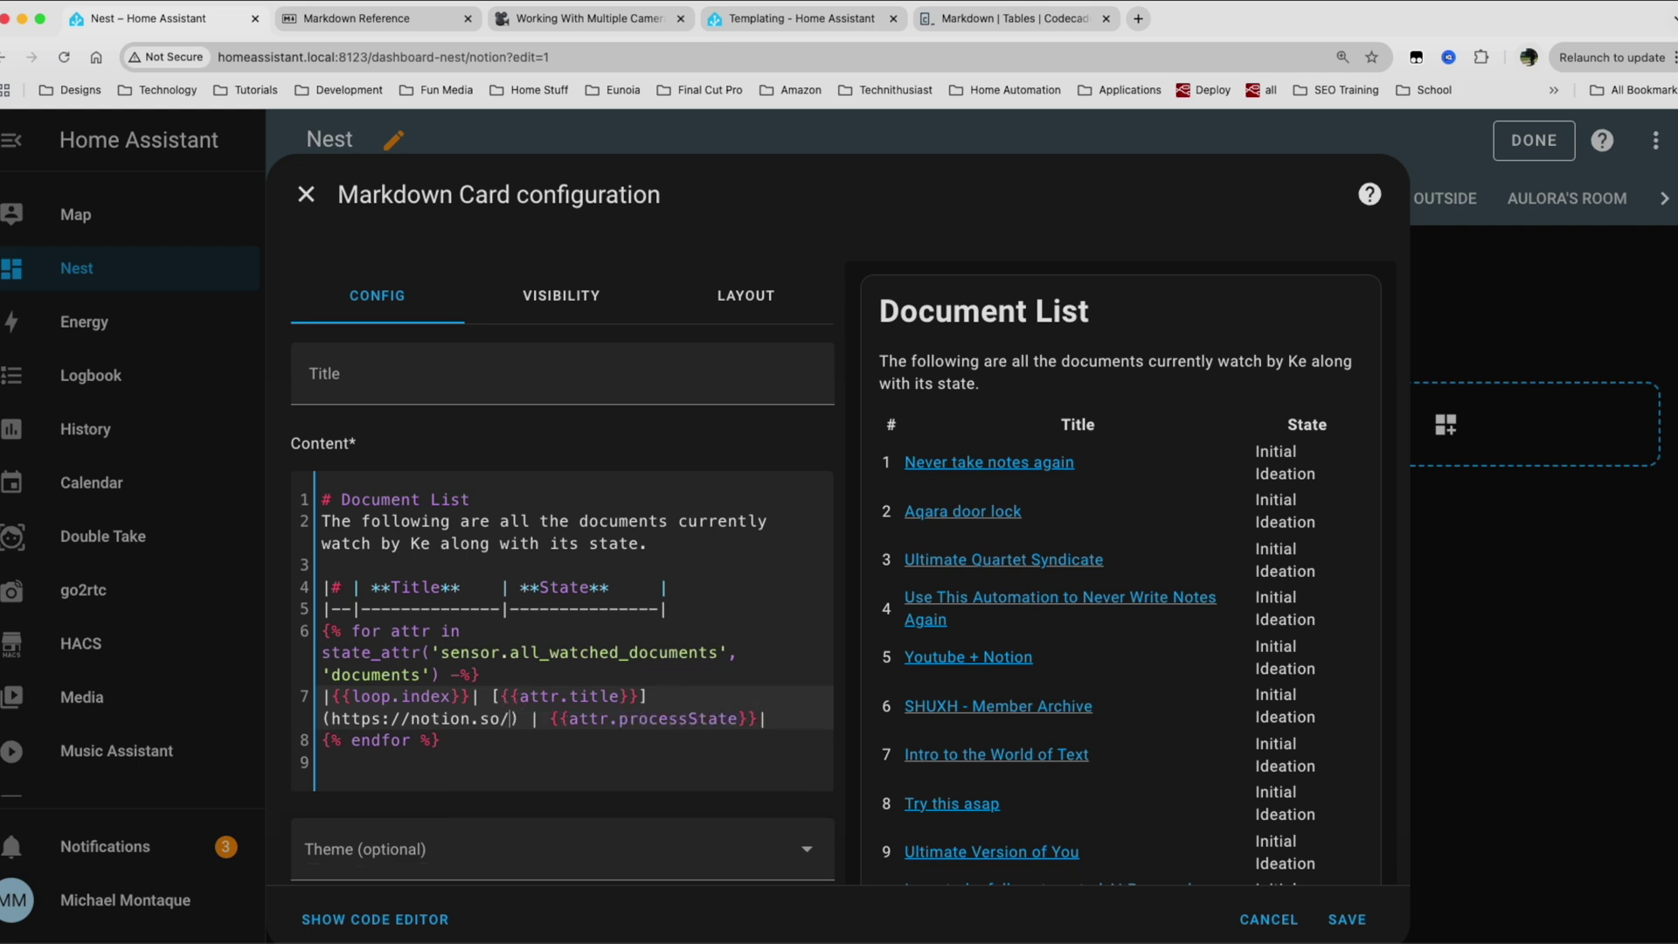
text({{}})
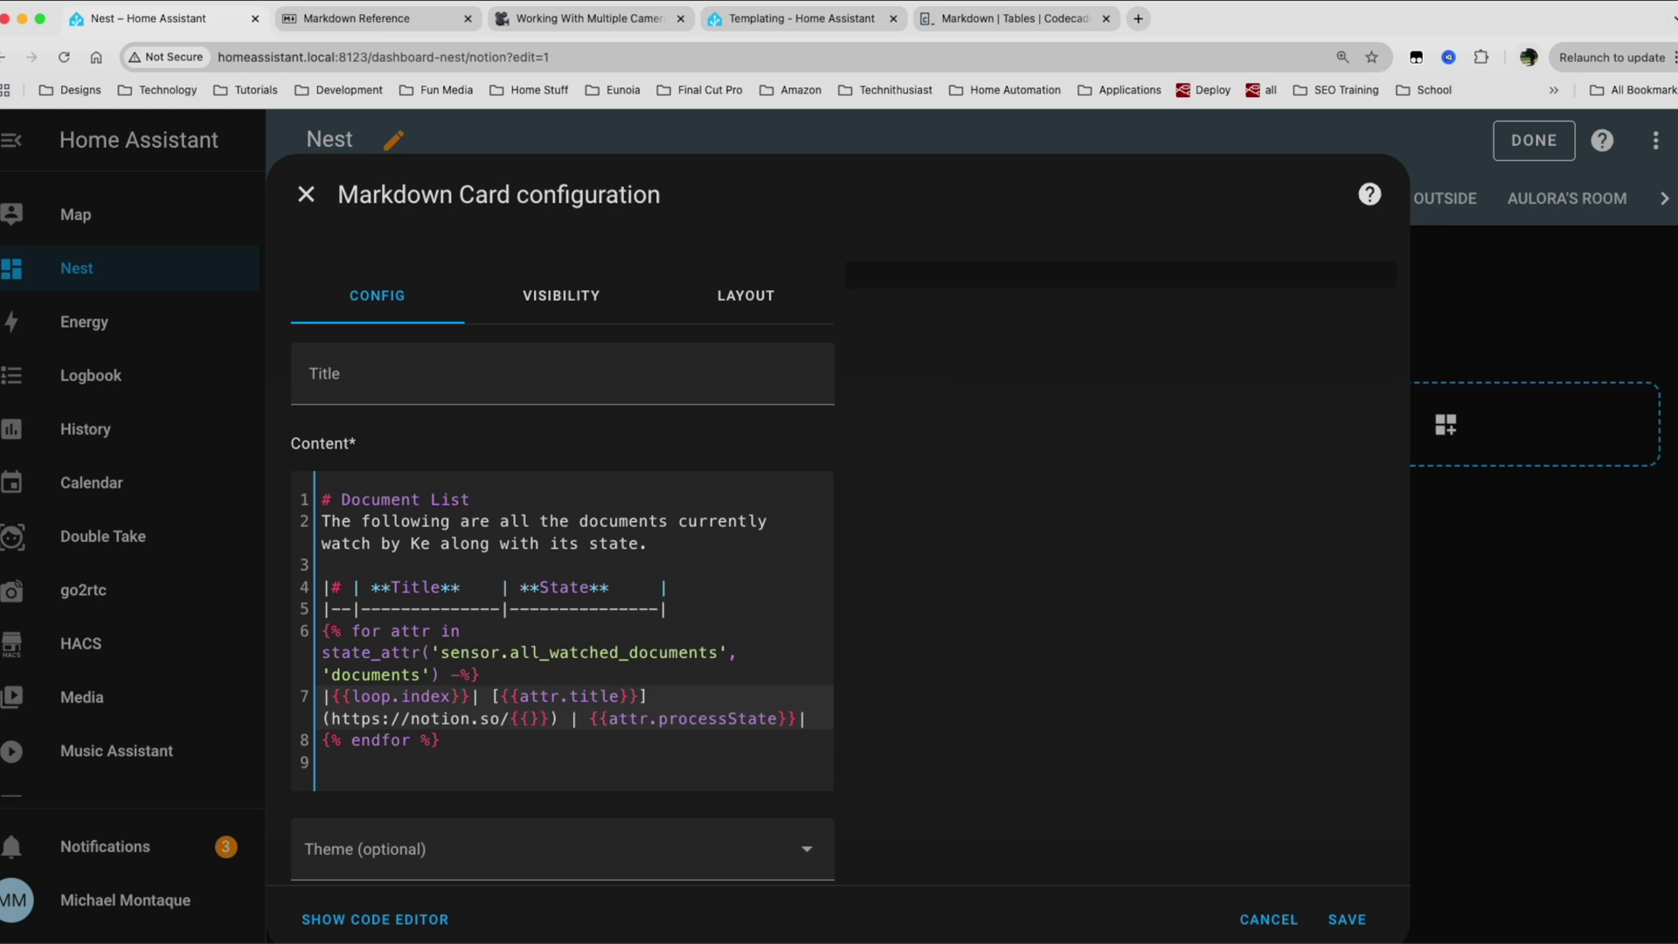
text(attr)
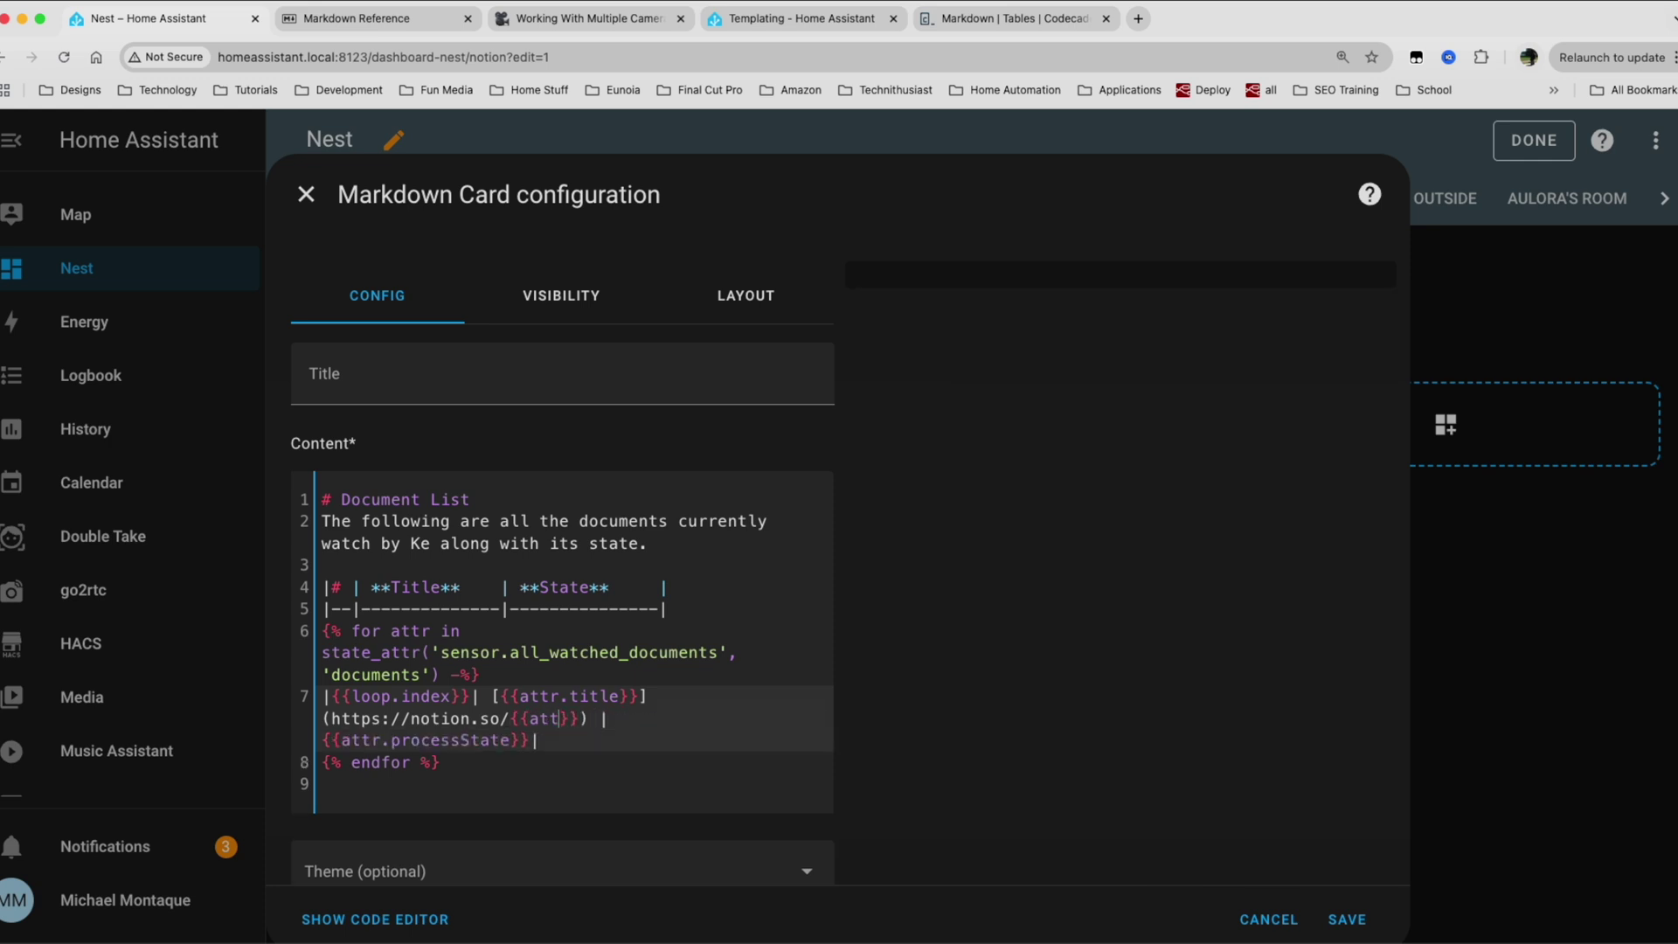
text(.id)
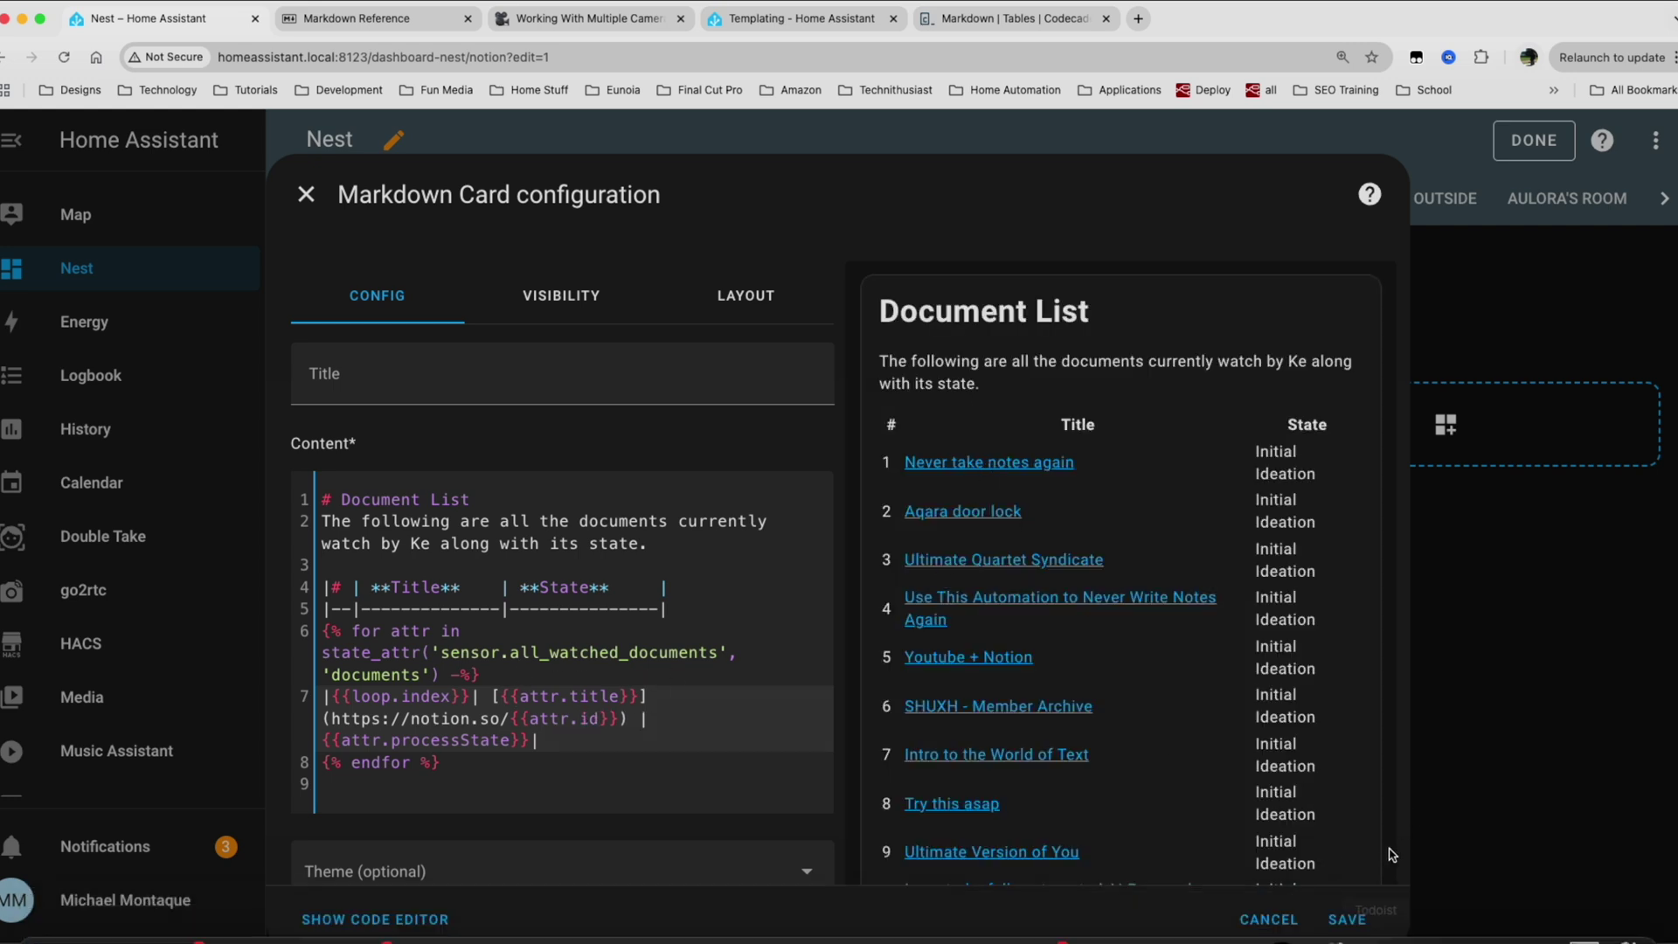
Save the card, exit editing, then open the Never take notes again link and reload it.
click(1346, 919)
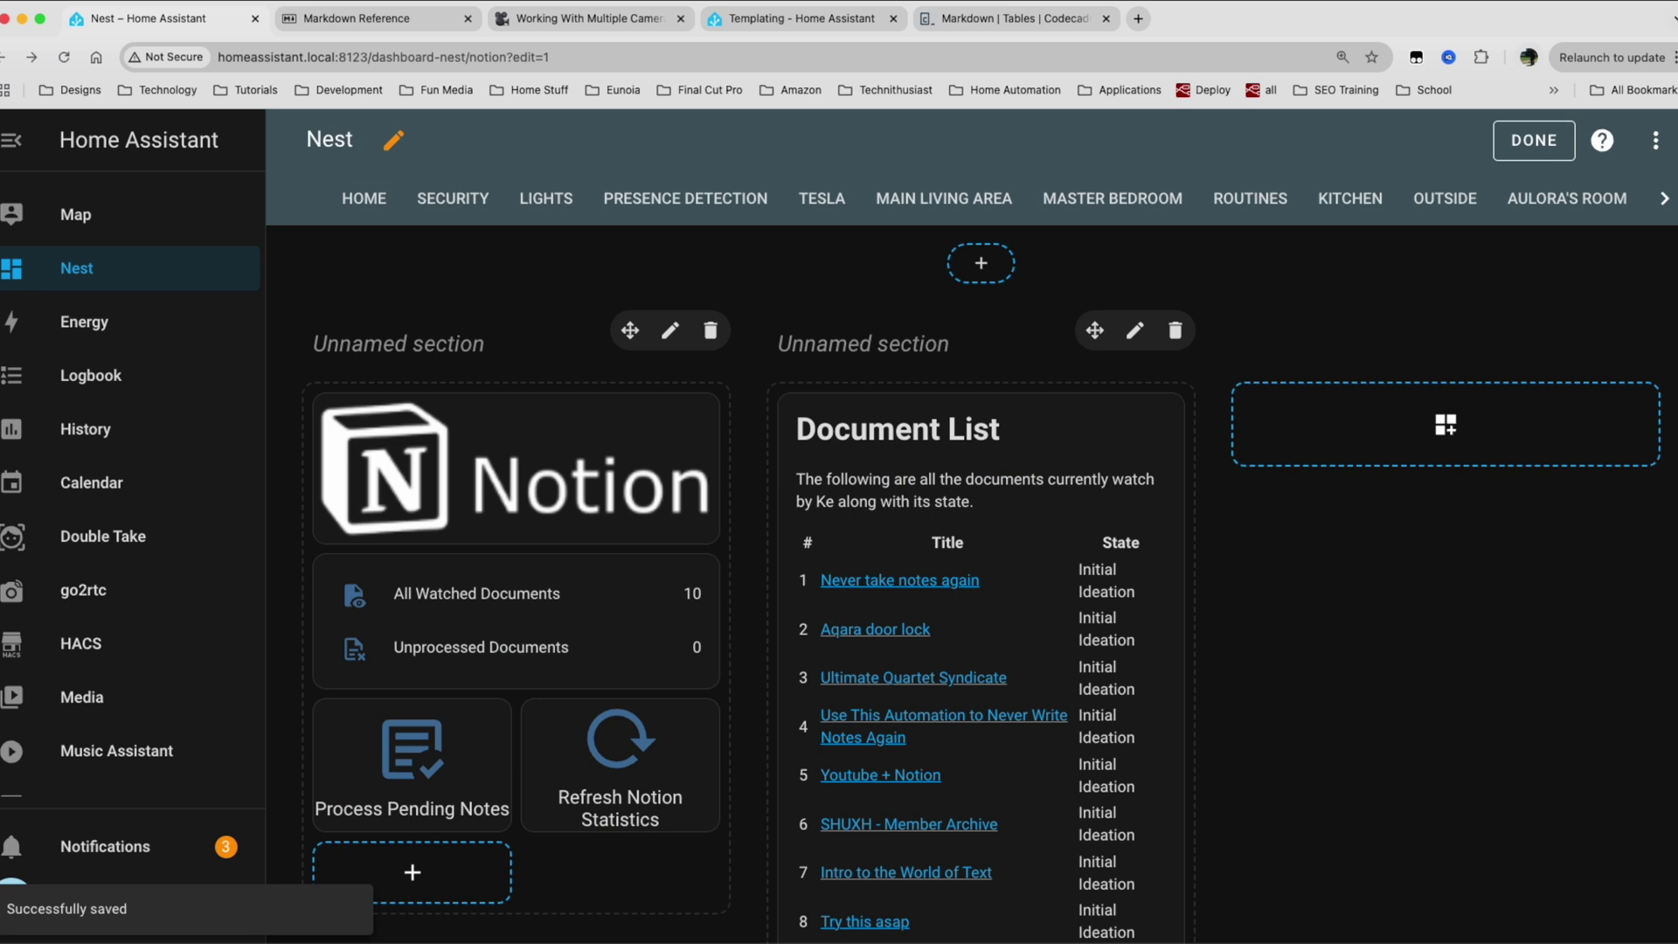
click(1533, 140)
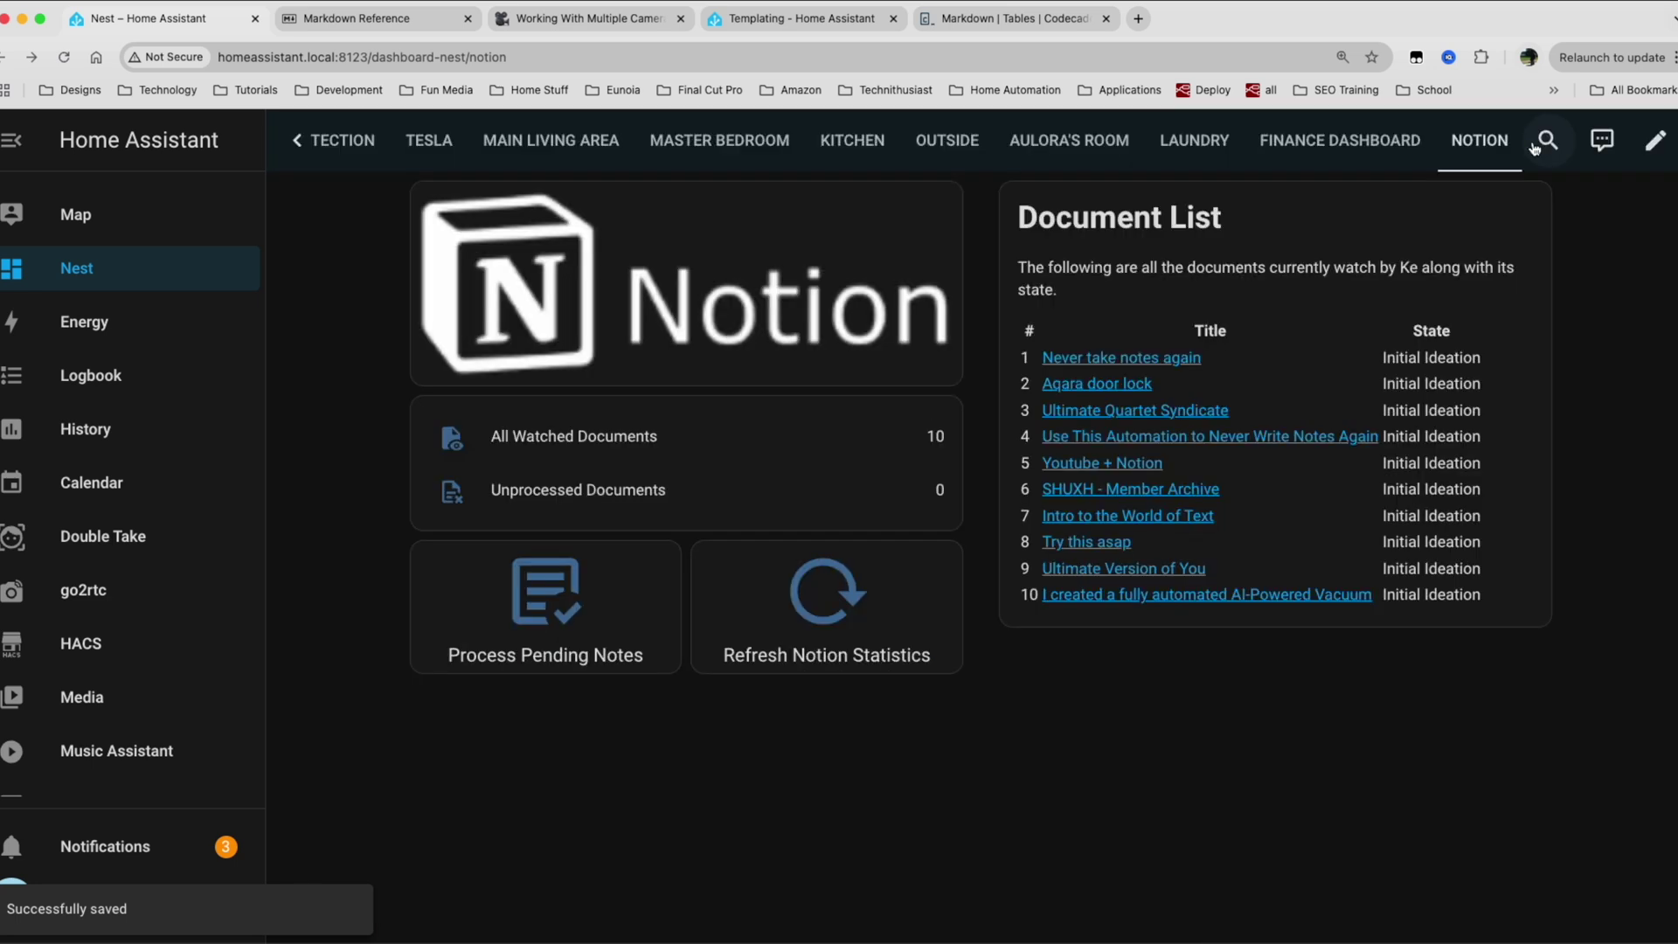
click(1147, 359)
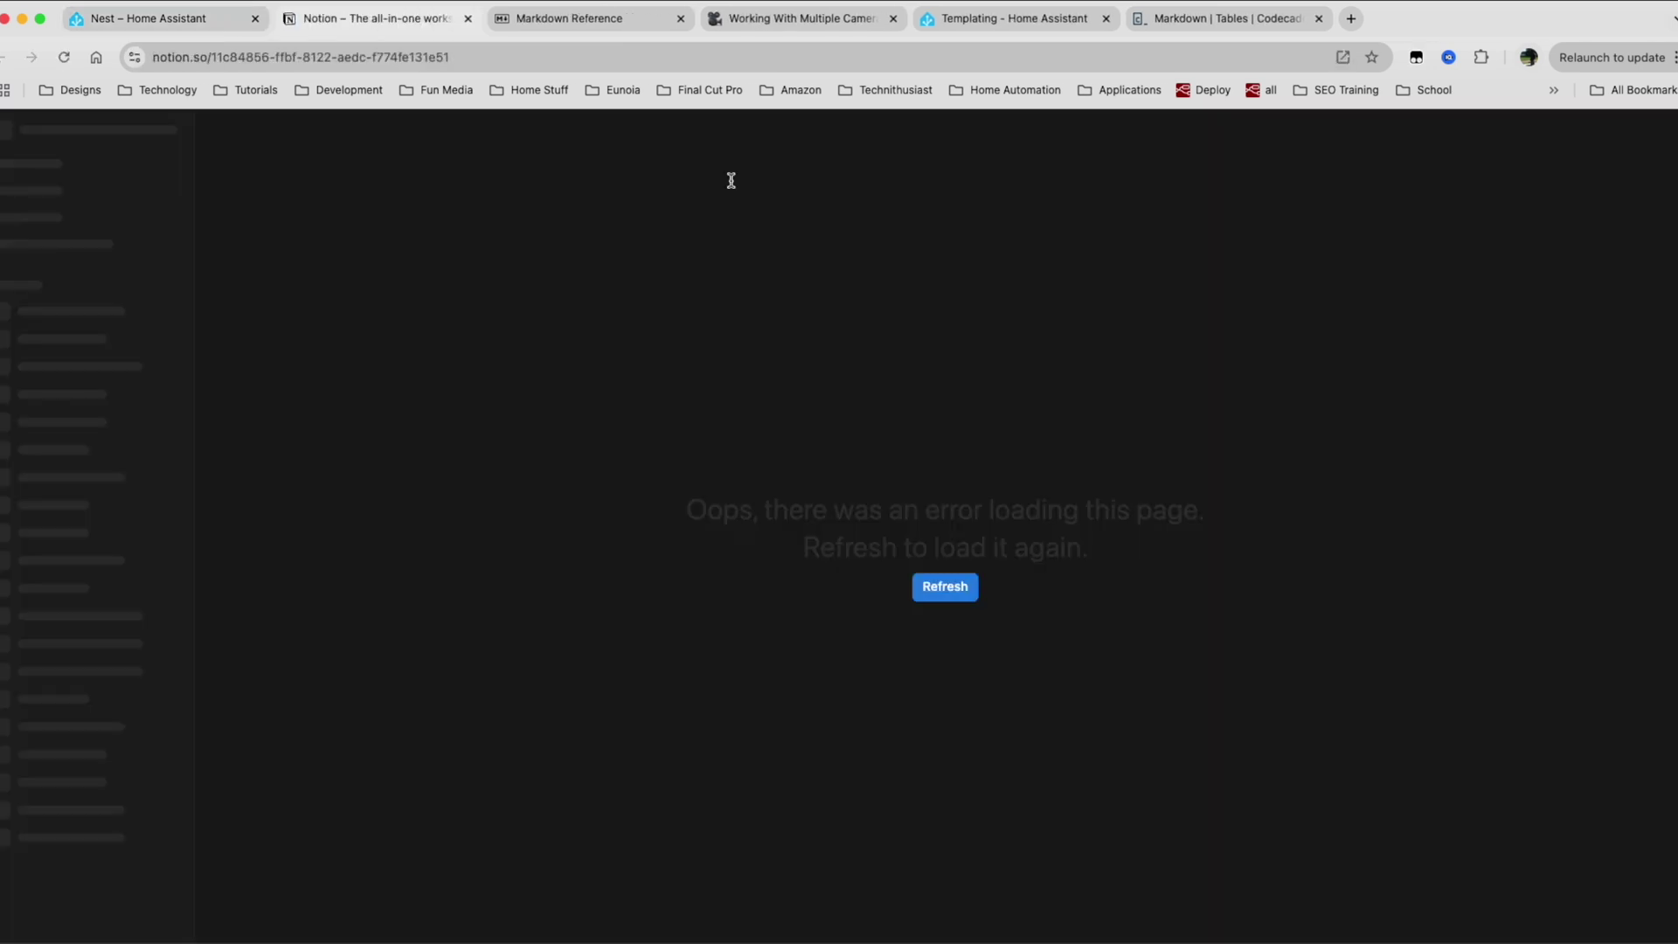
drag(290, 57, 525, 57)
click(943, 589)
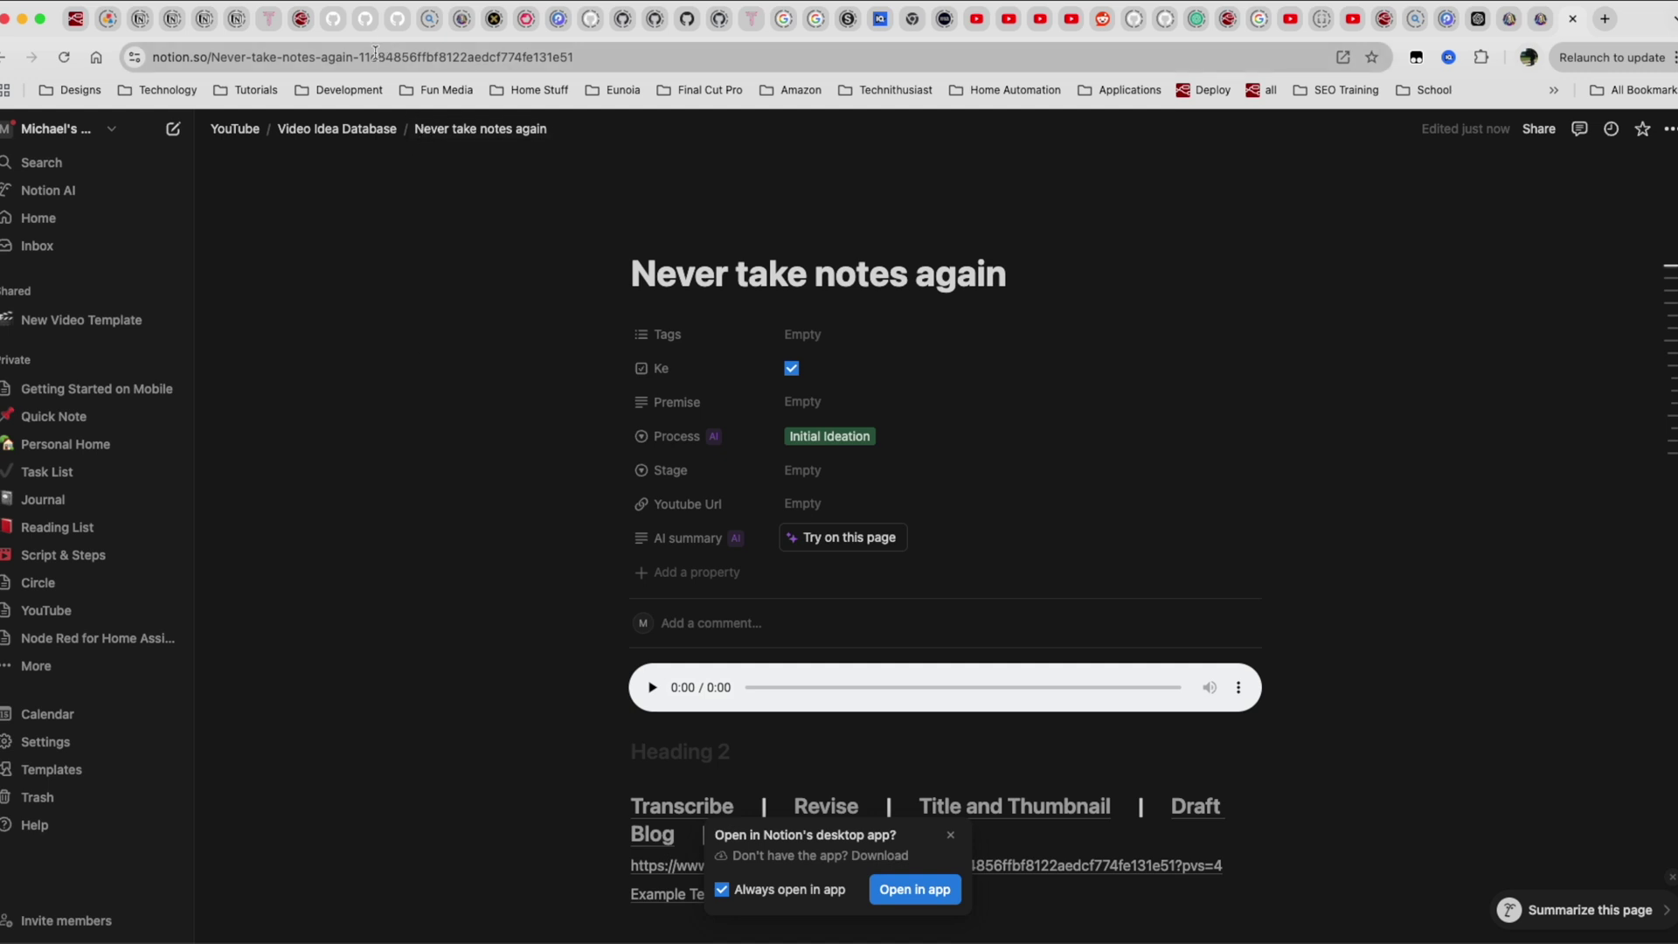
drag(359, 57, 611, 53)
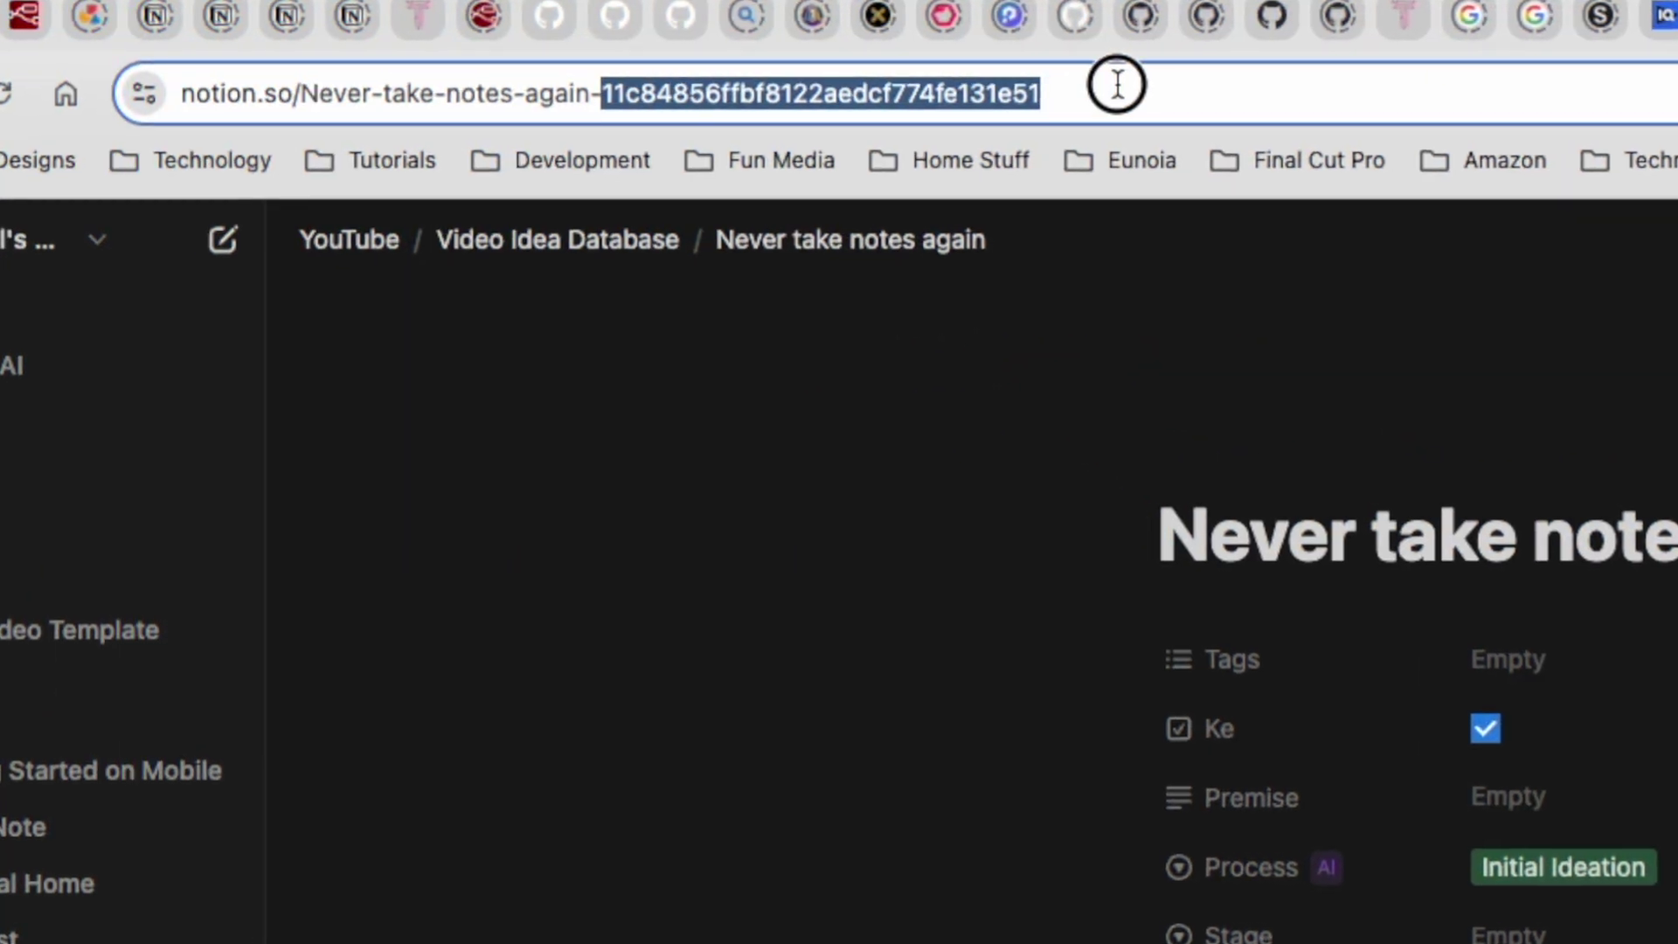
drag(1117, 84, 1117, 84)
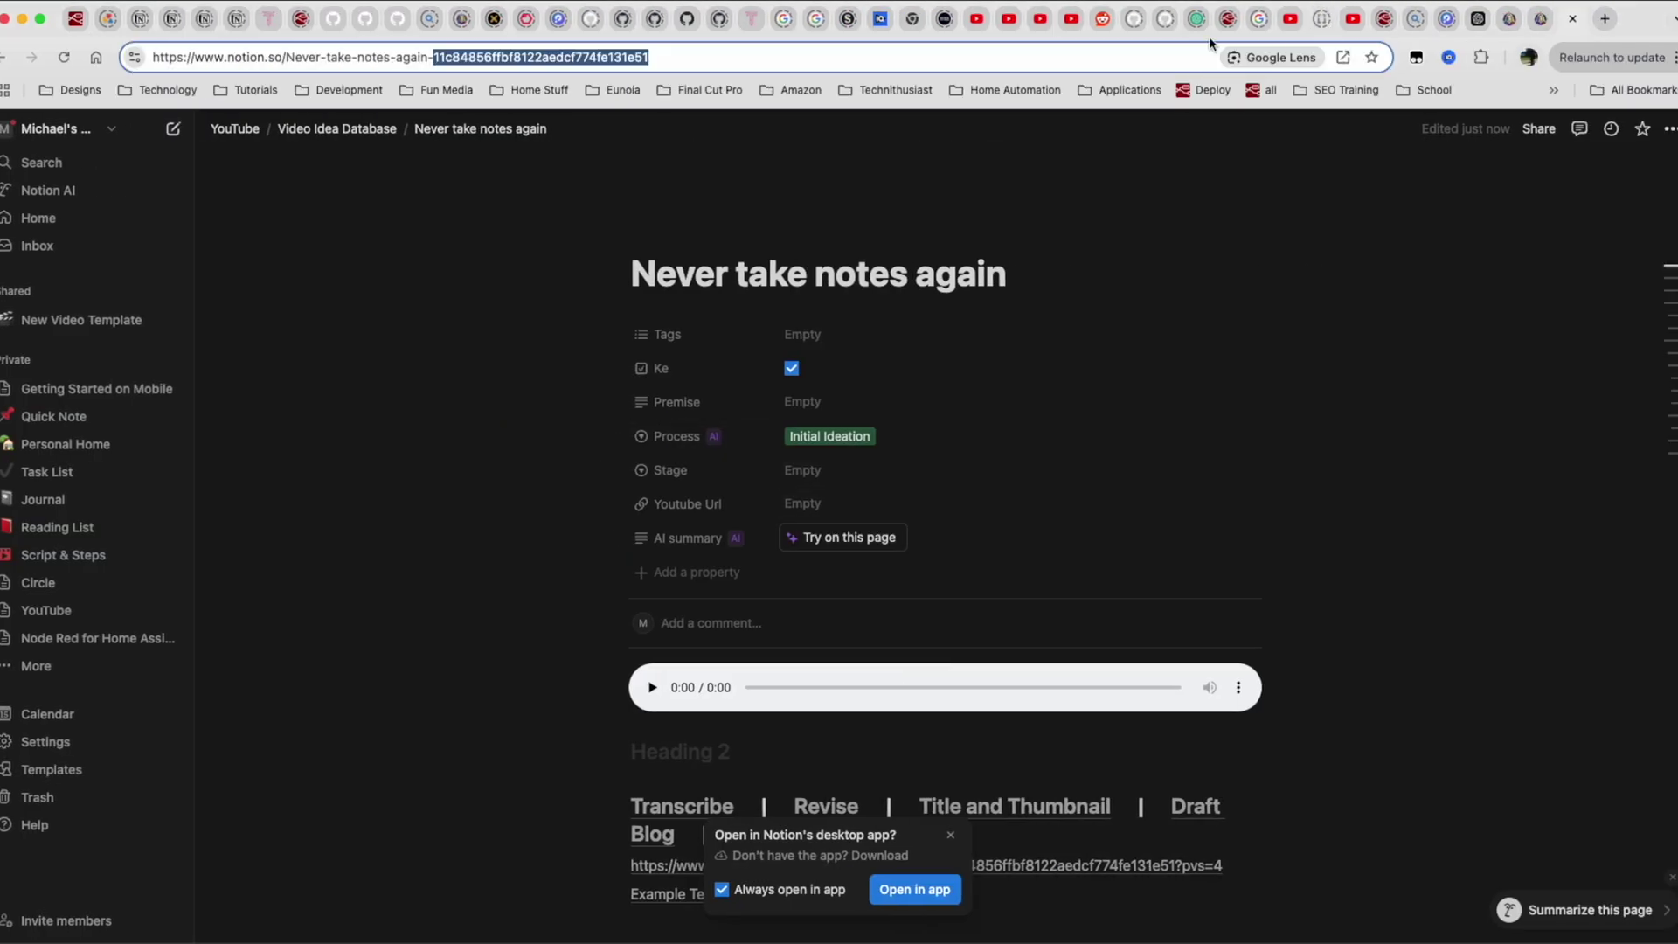
key(ctrl+Right)
key(ctrl+Left)
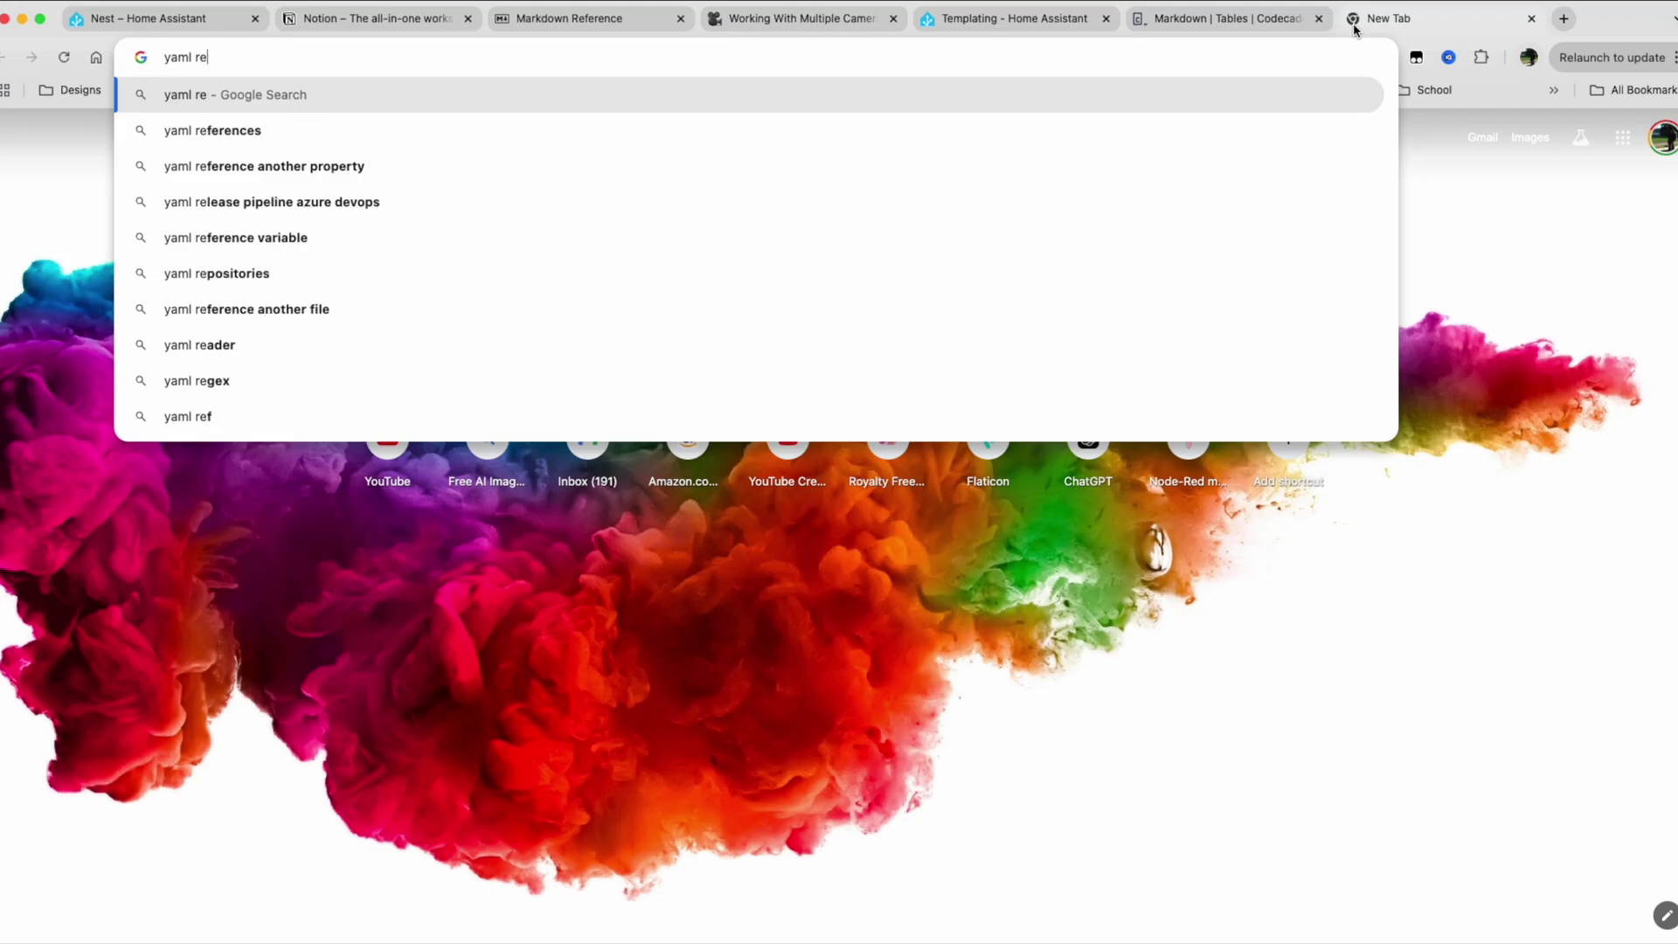
Search 'place string' and browse the Home Assistant Community and Stack Overflow results.
text(place string)
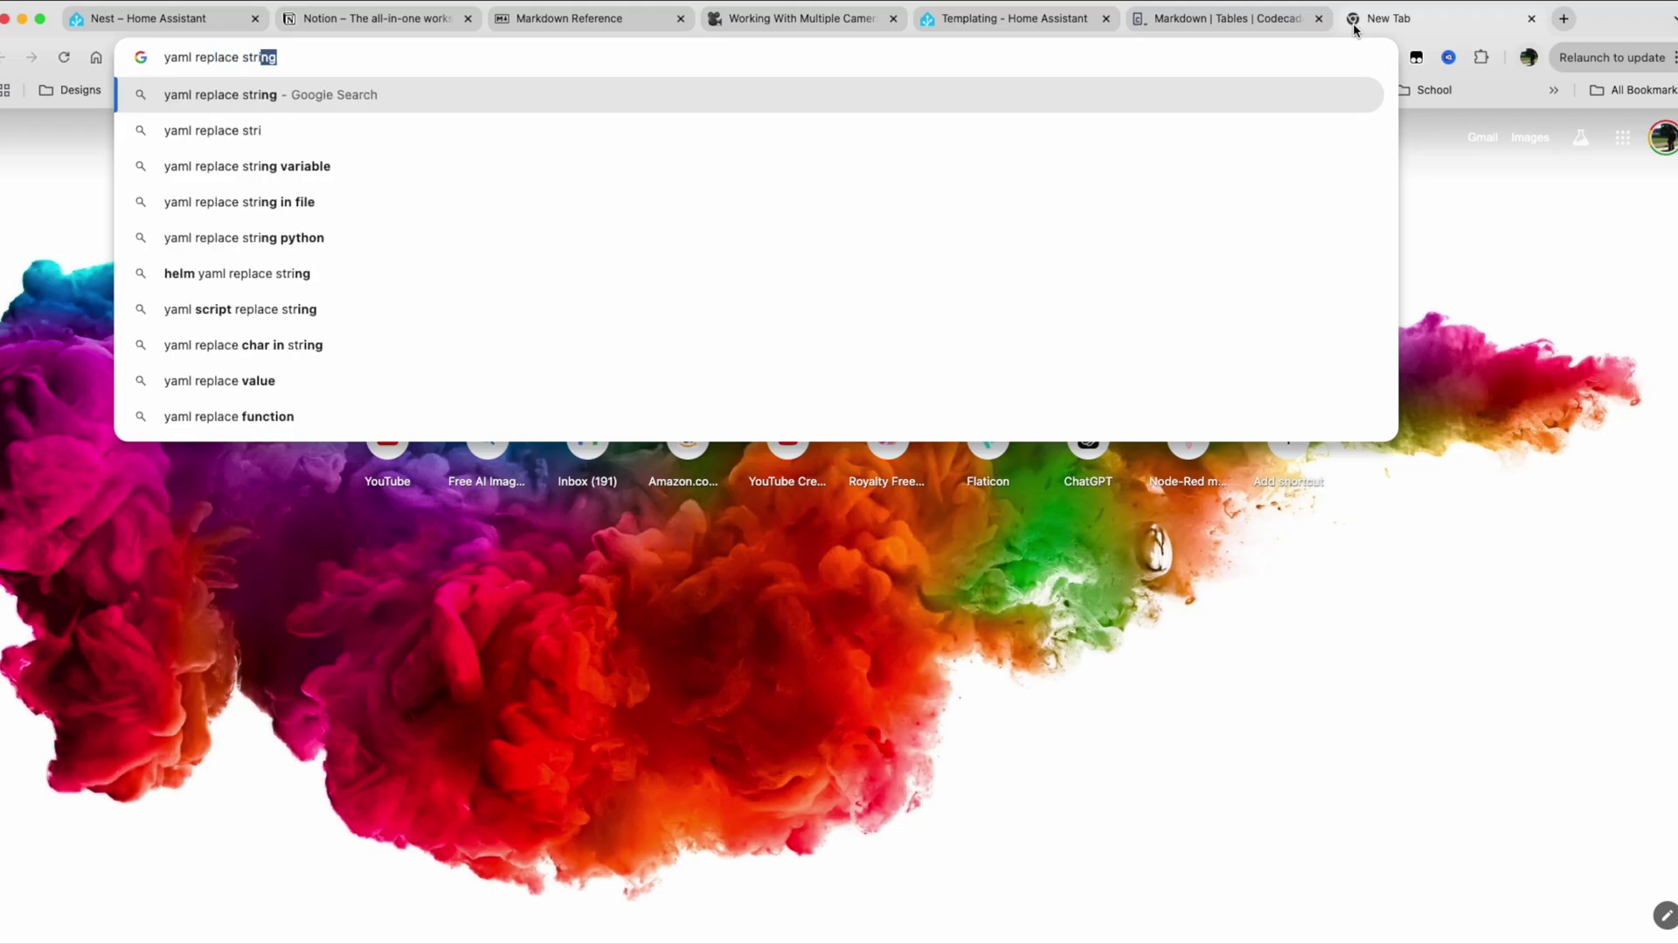
key(Return)
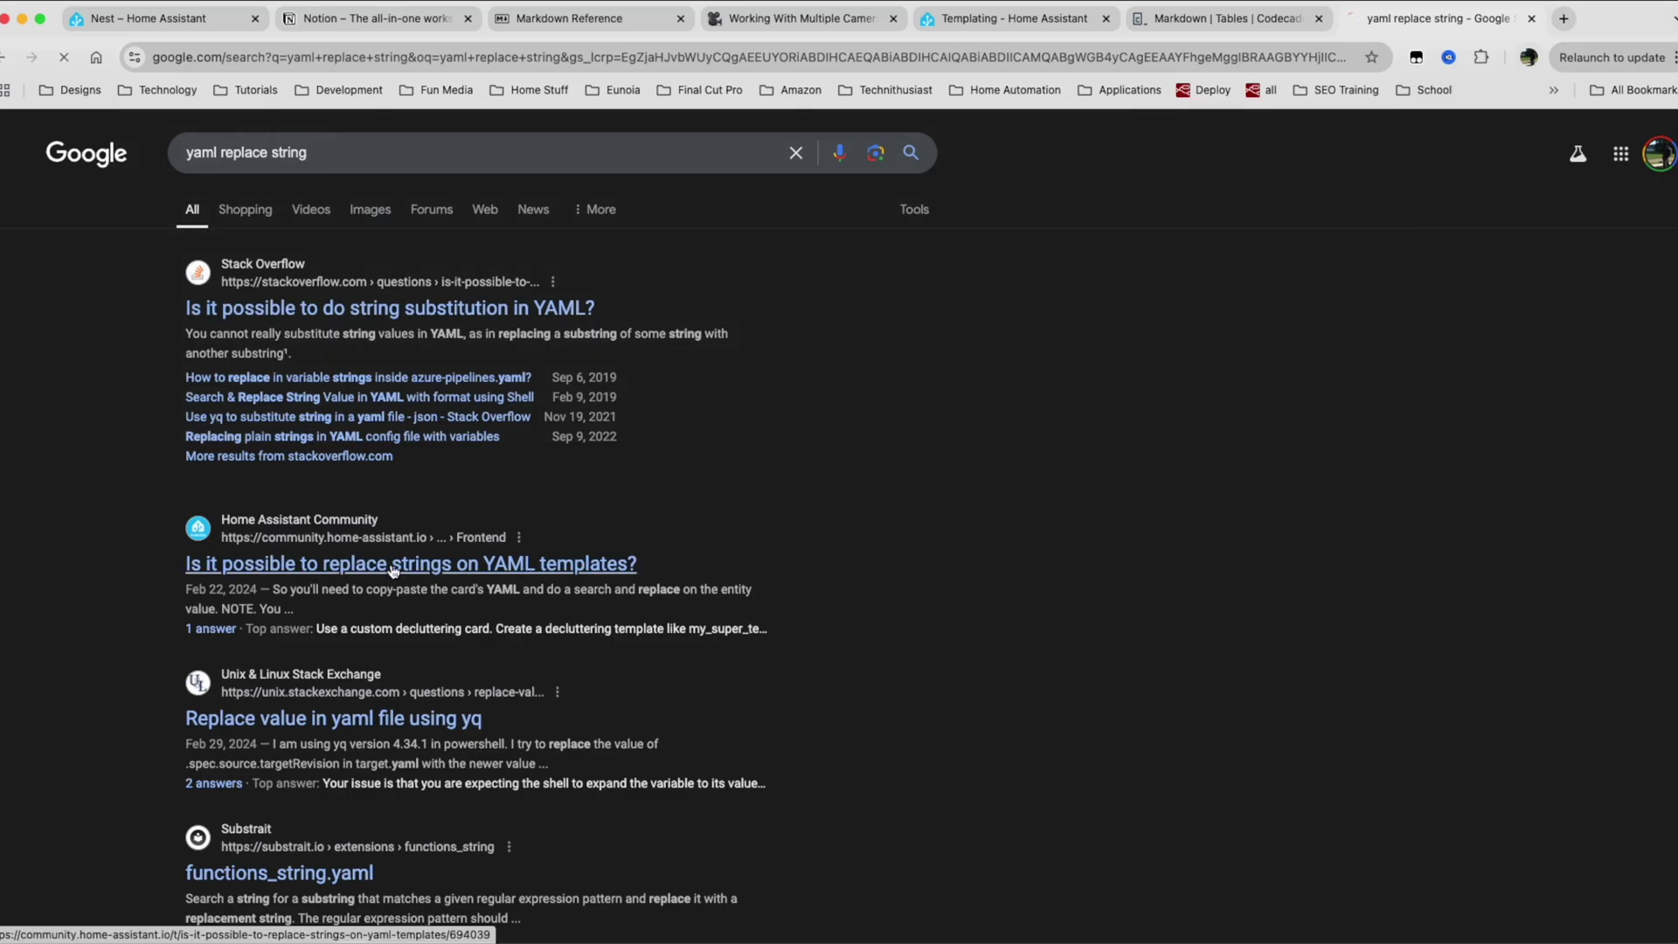
click(376, 567)
scroll(768, 513, down, 20)
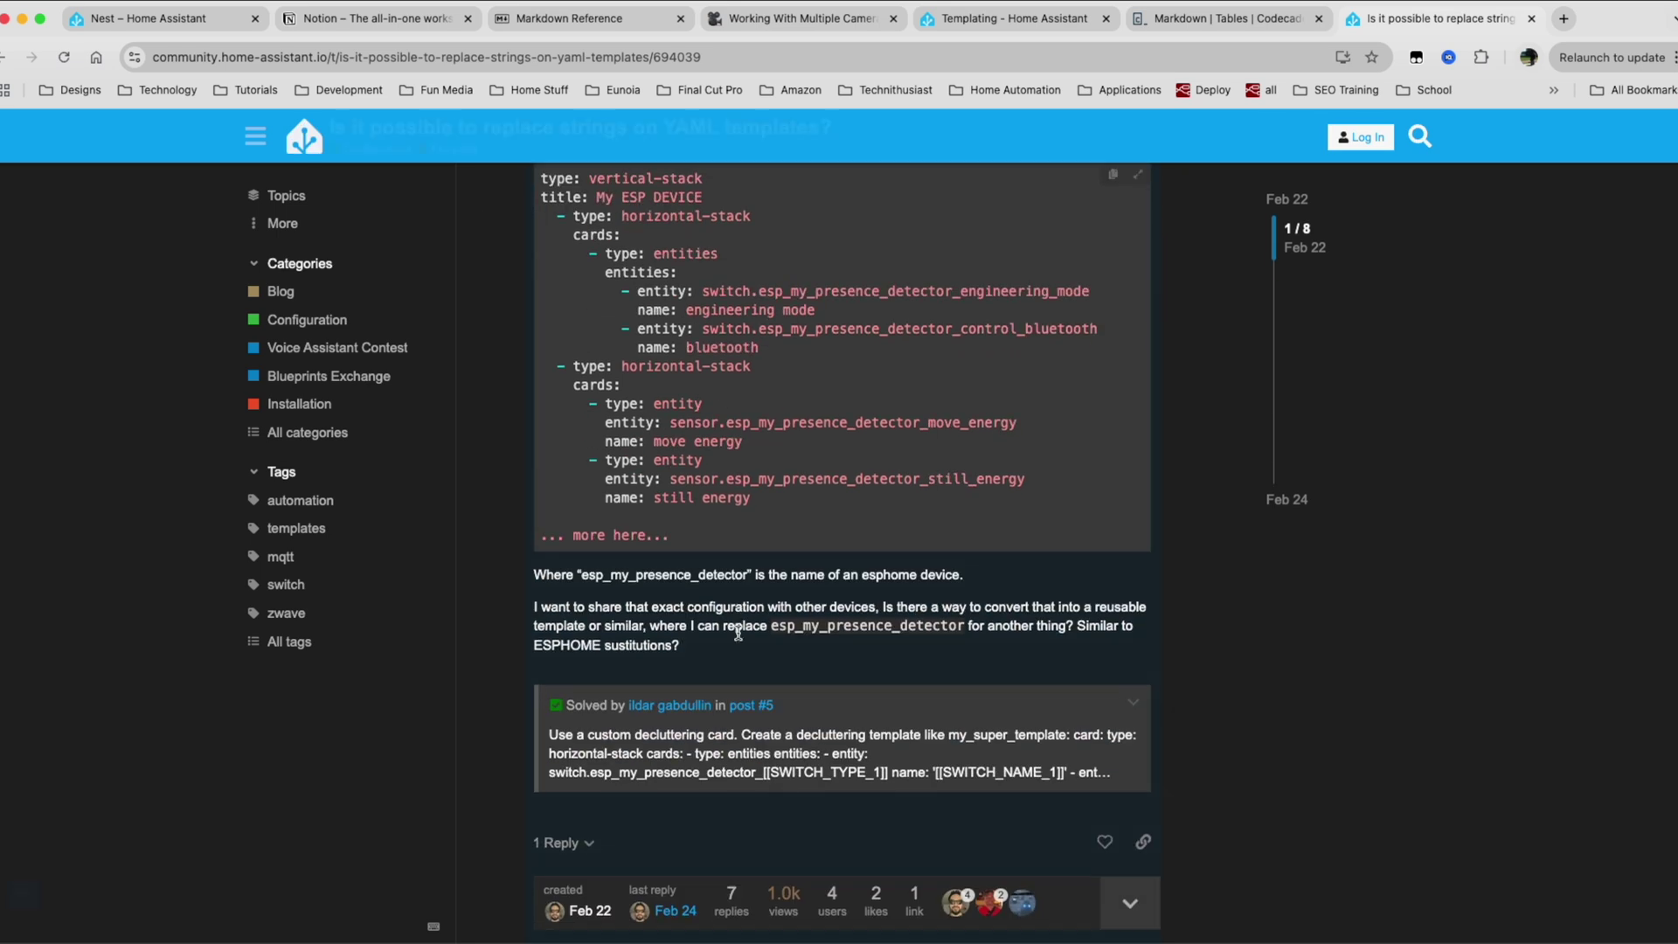
scroll(796, 828, left, 5)
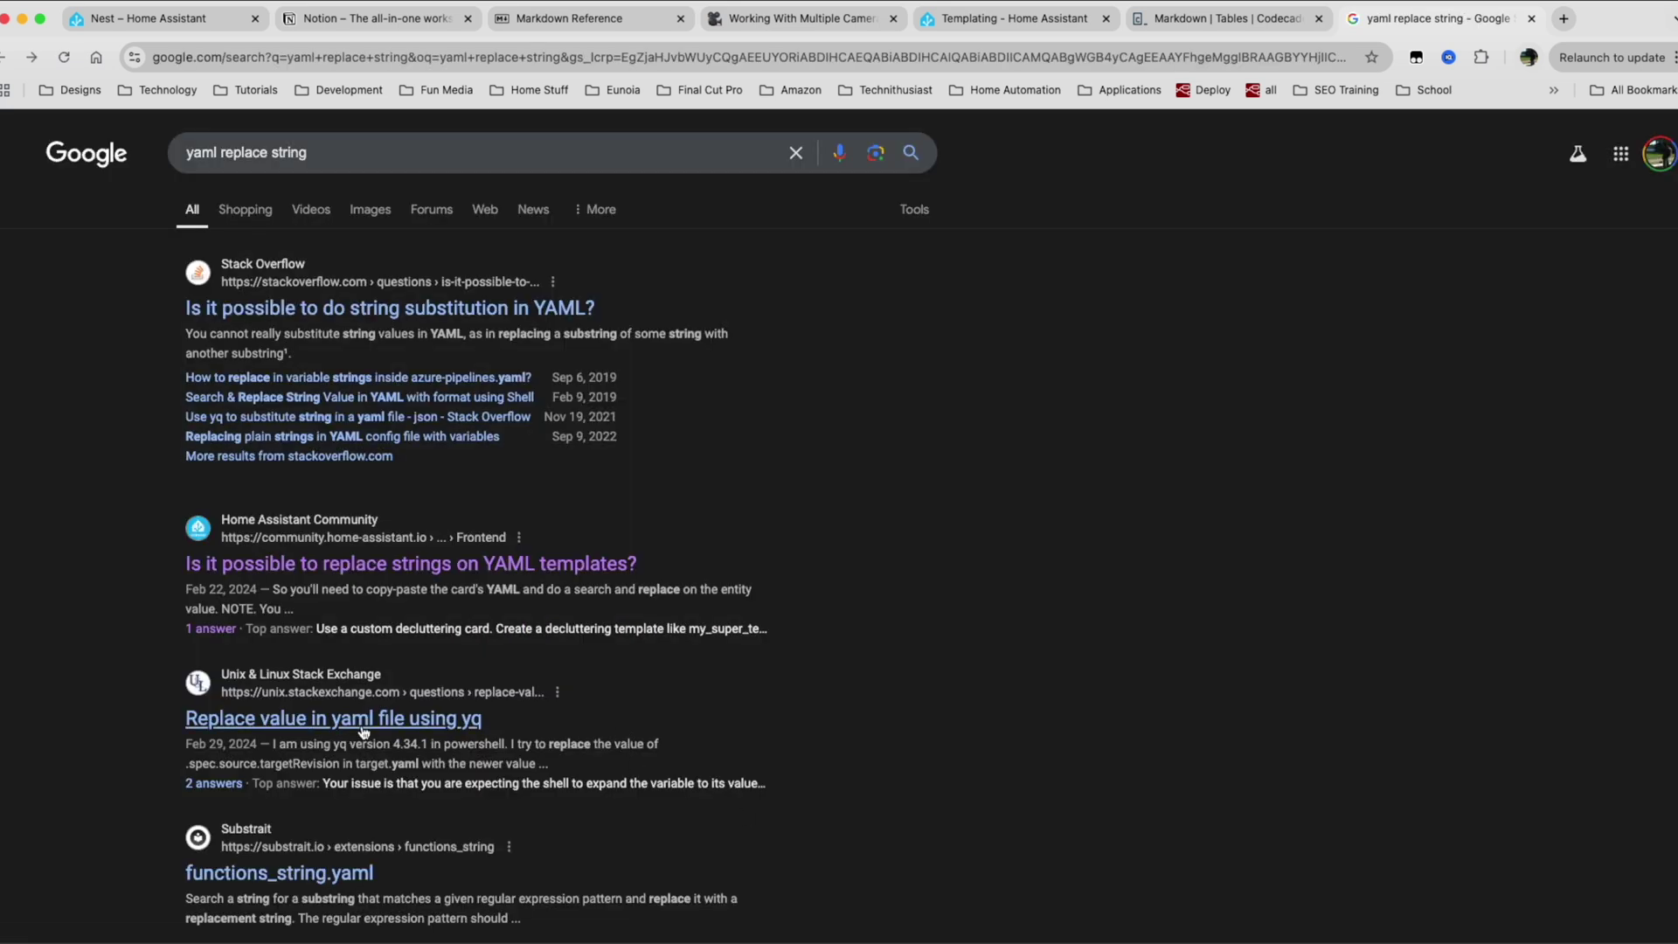
click(489, 308)
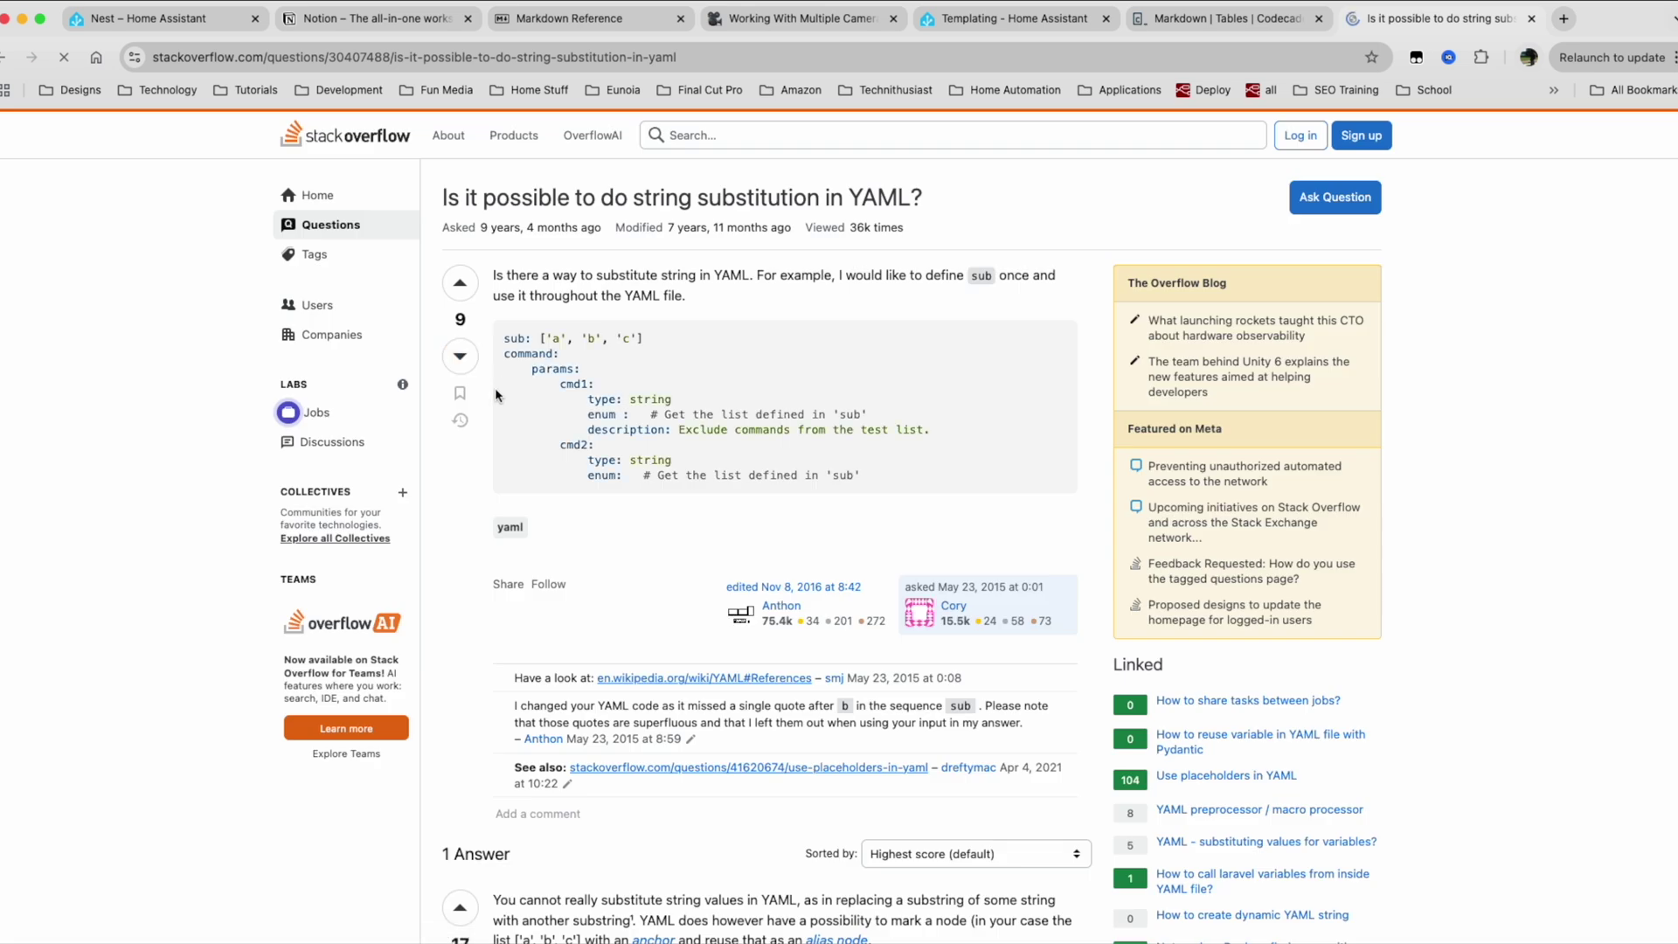
scroll(622, 573, down, 3)
scroll(621, 573, down, 15)
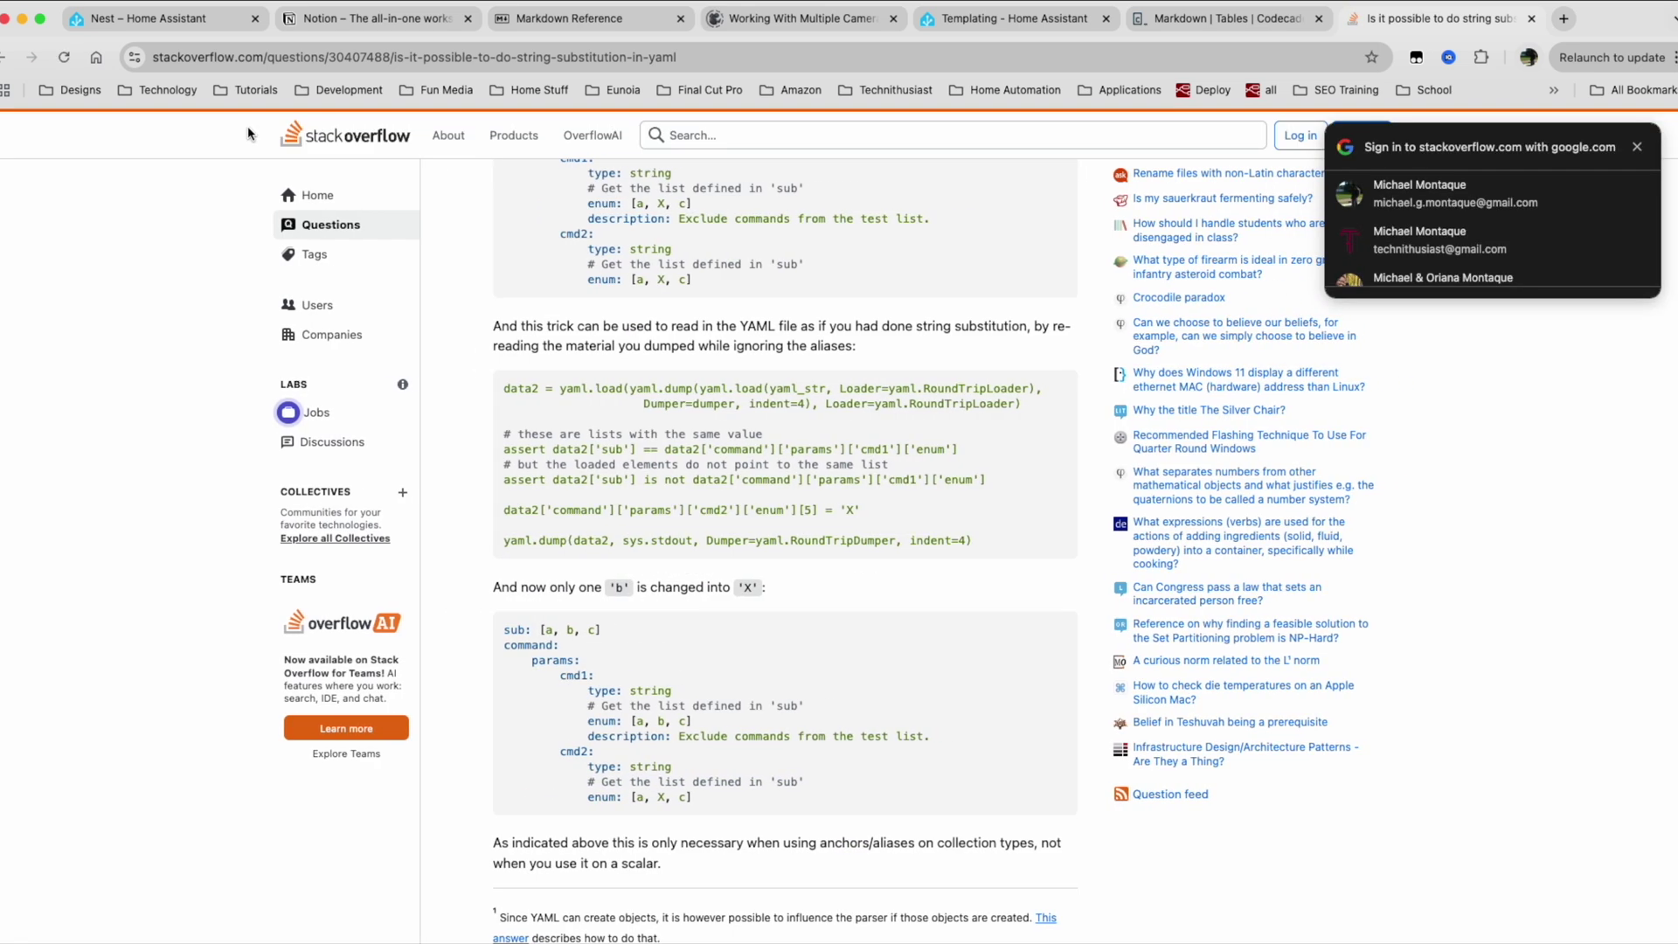
Open the 'Remove the first characters from string' thread in a new tab and select its replace('/config/www/','') code.
click(249, 56)
key(super+bracketleft)
super+click(376, 647)
click(1490, 18)
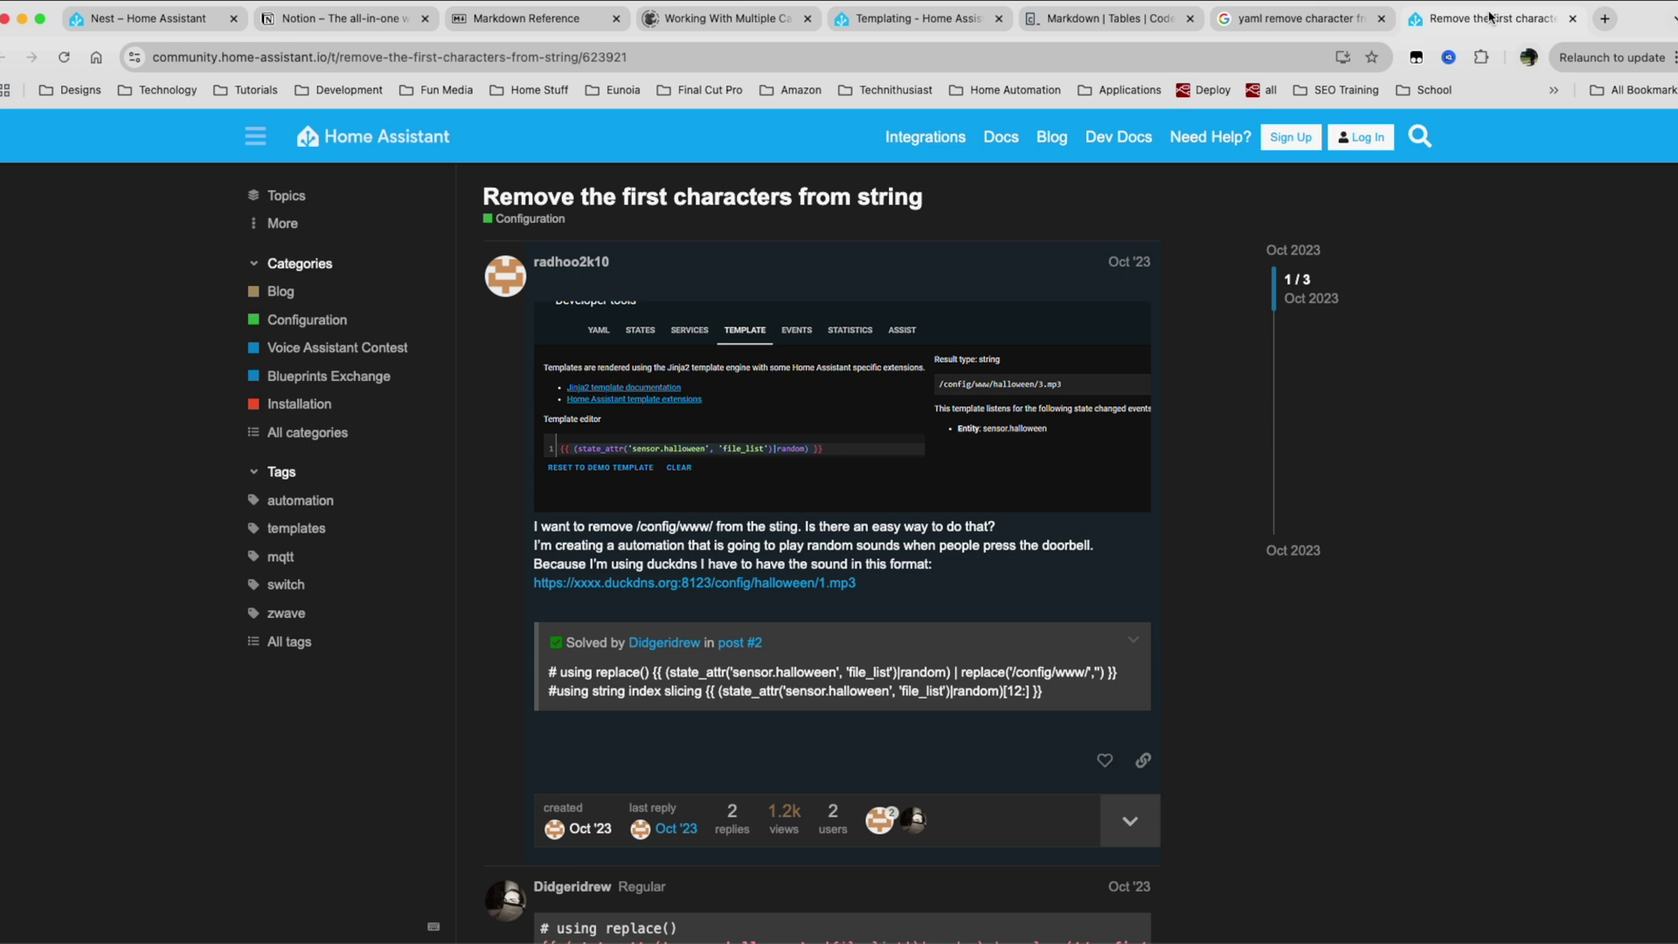
scroll(668, 657, down, 5)
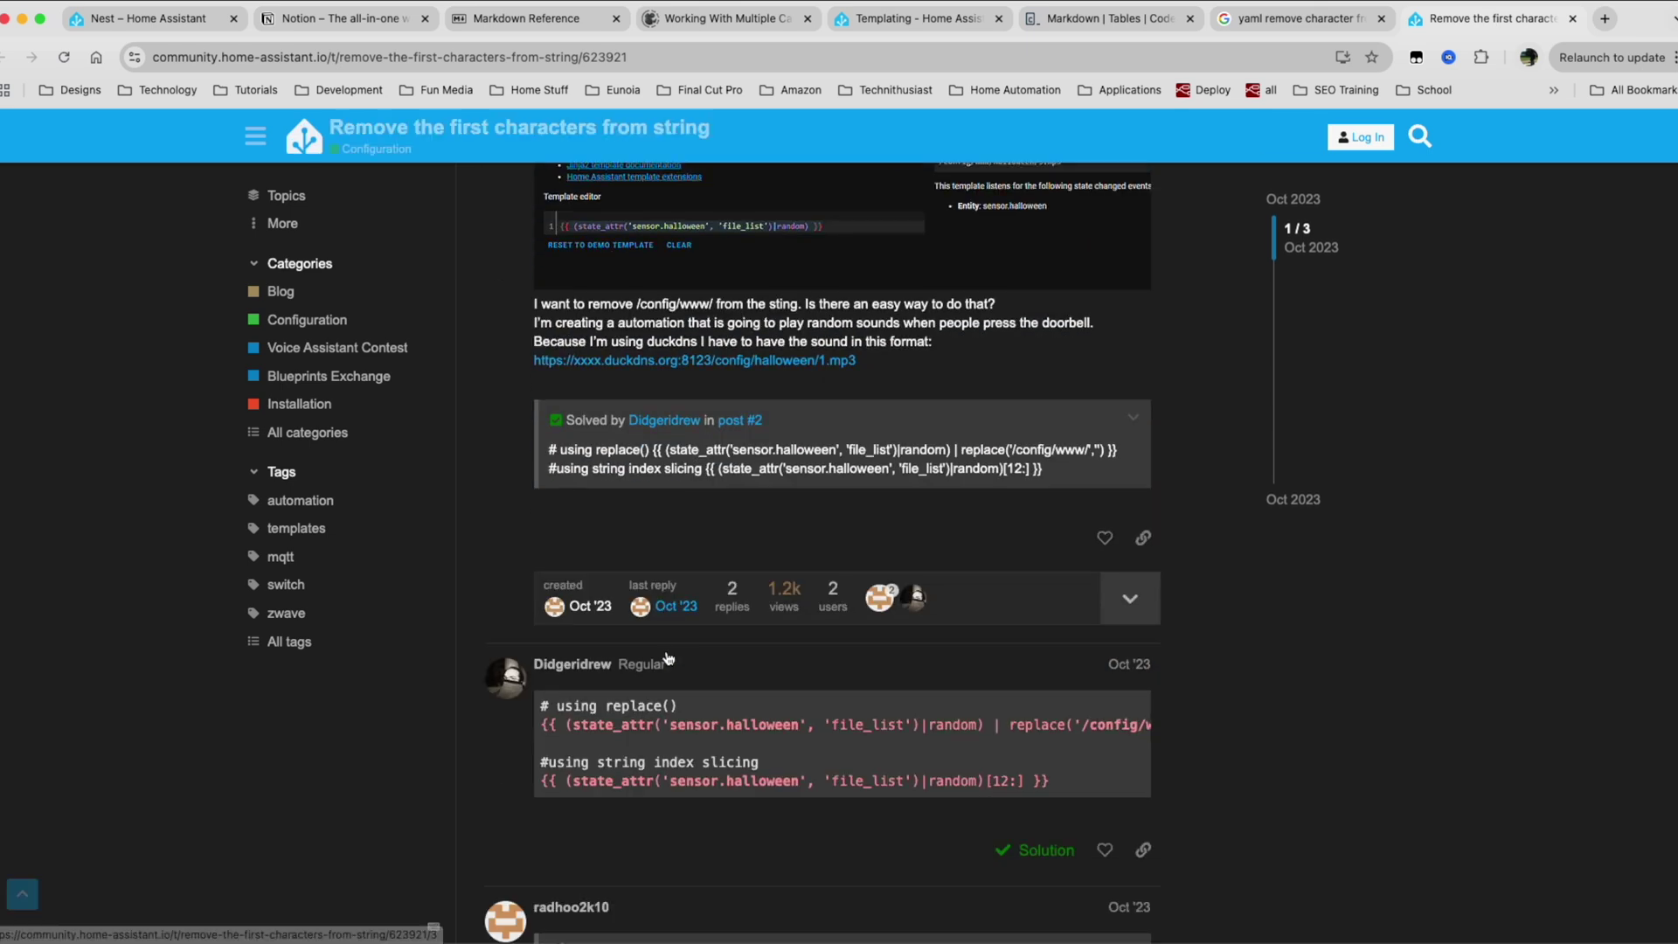
scroll(923, 688, right, 3)
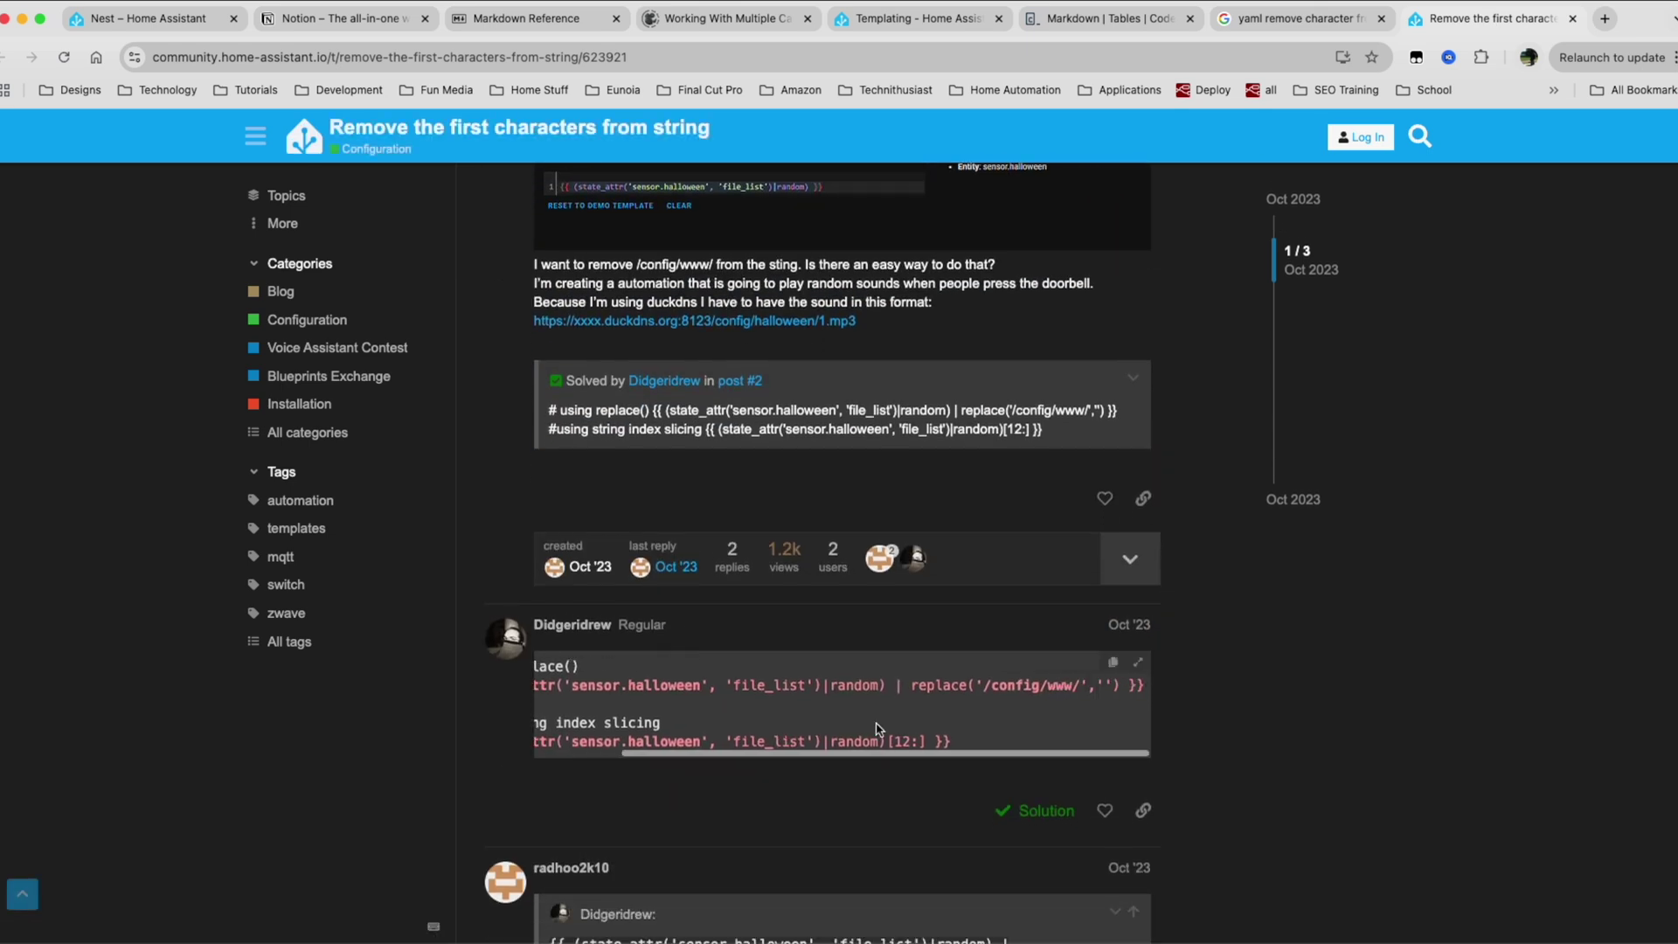
drag(913, 686, 1115, 688)
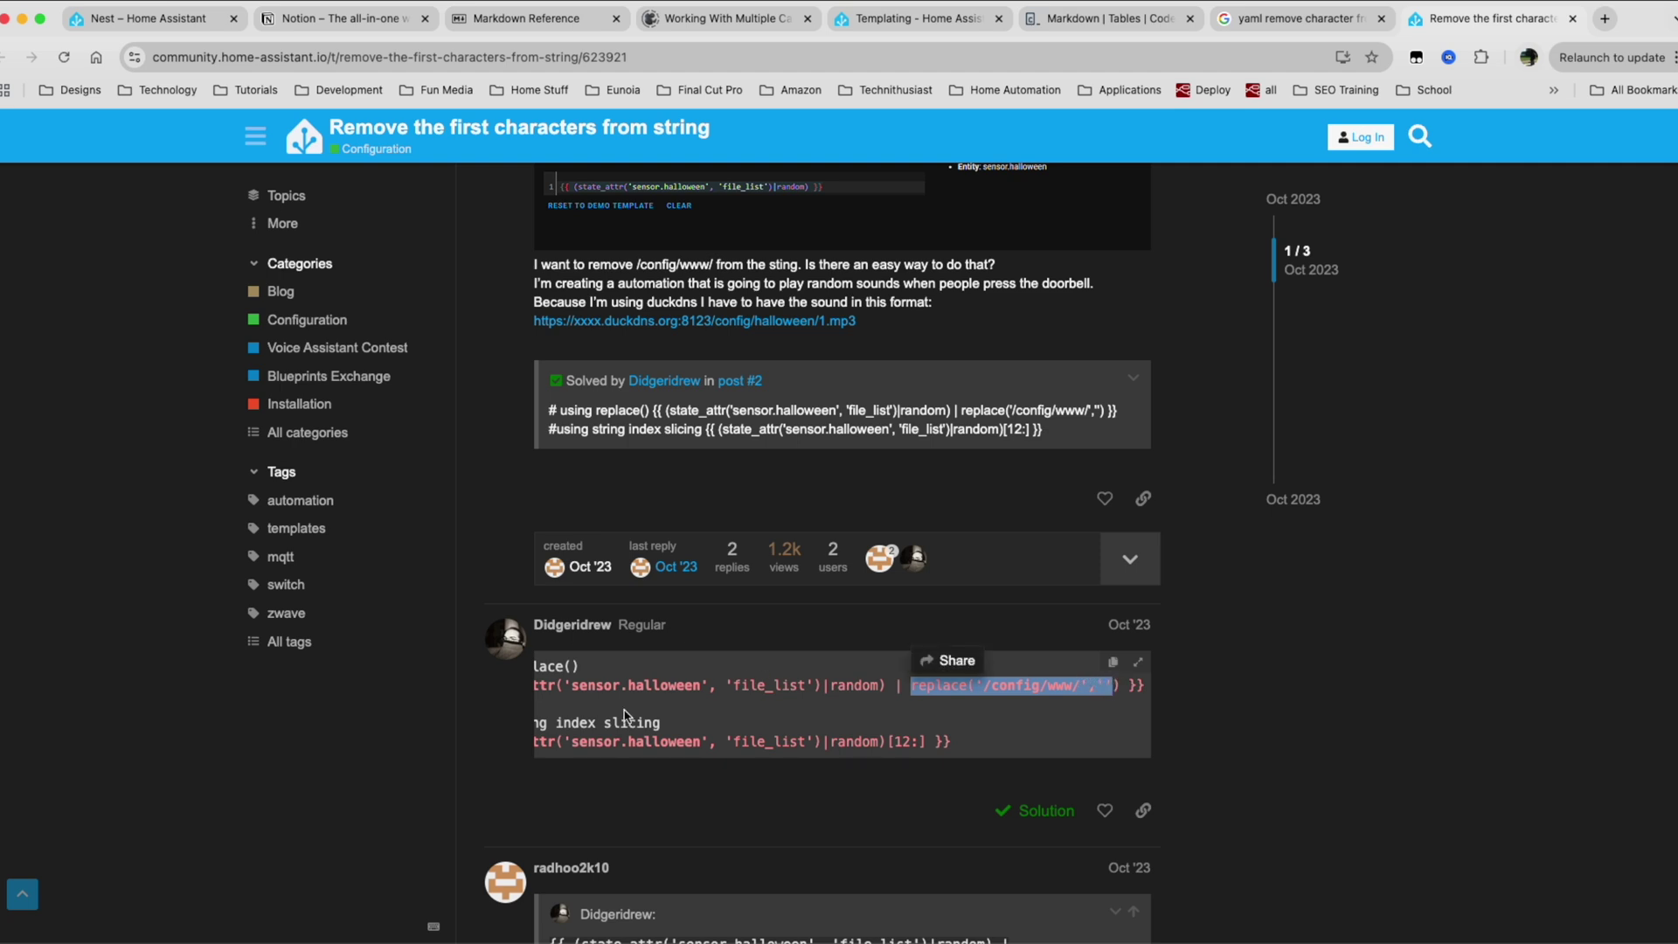
Append | replace('-','') after attr.id on line 7, then save the card and exit editing.
key(super+1)
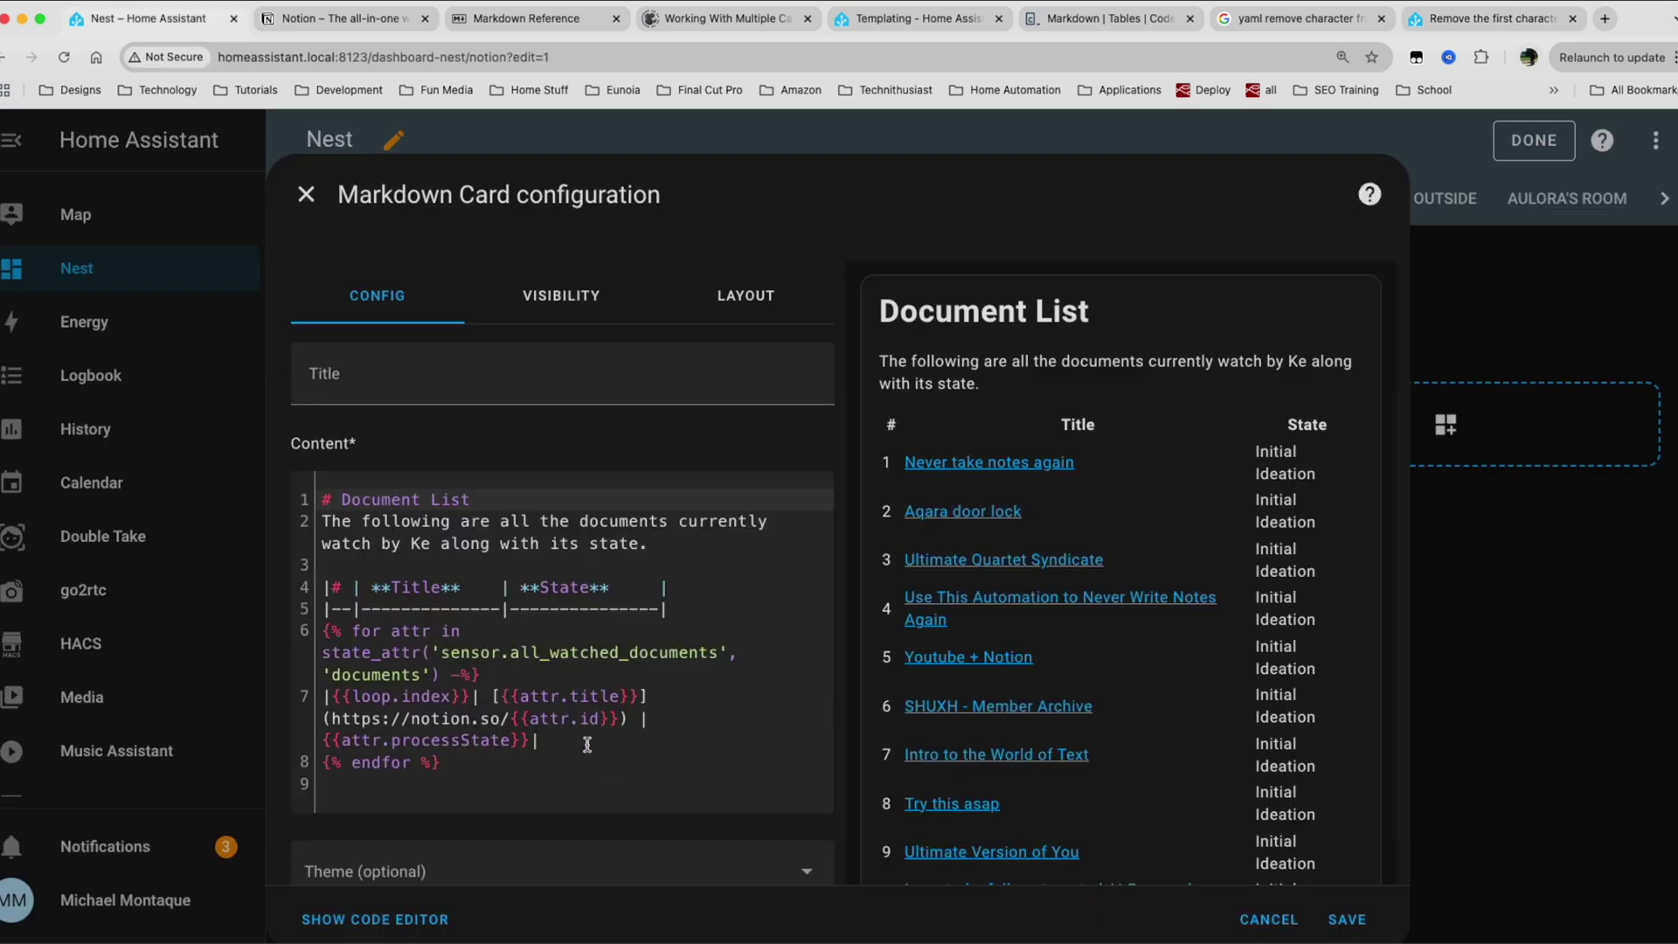
click(587, 745)
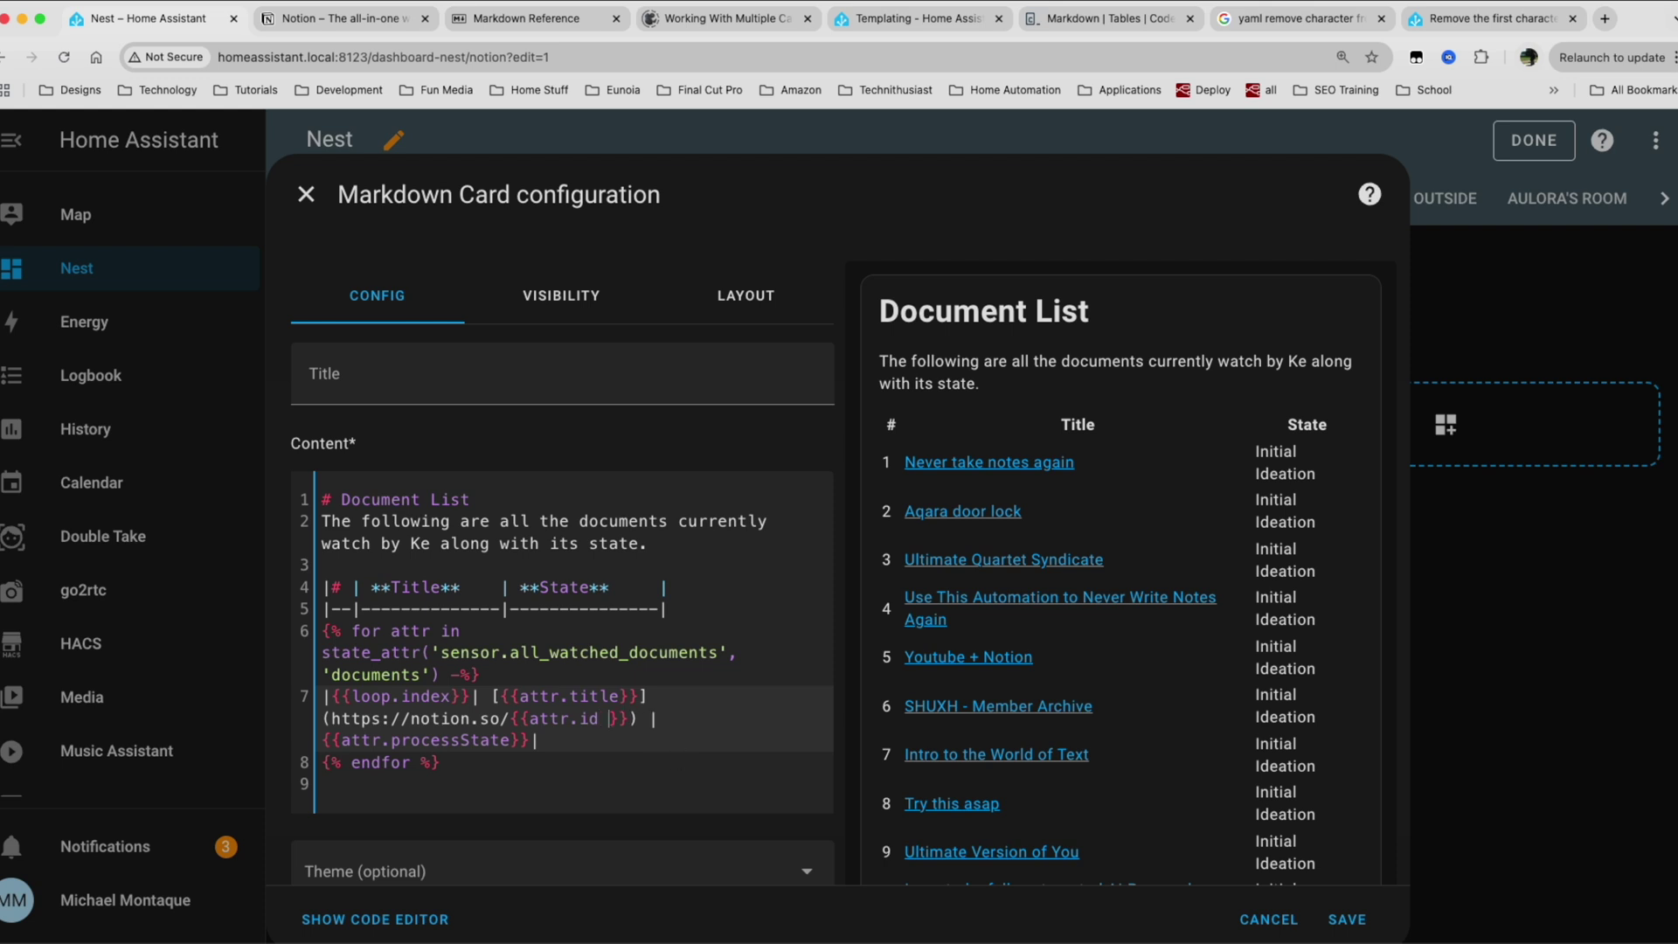
text(| replace('/config/www/',''))
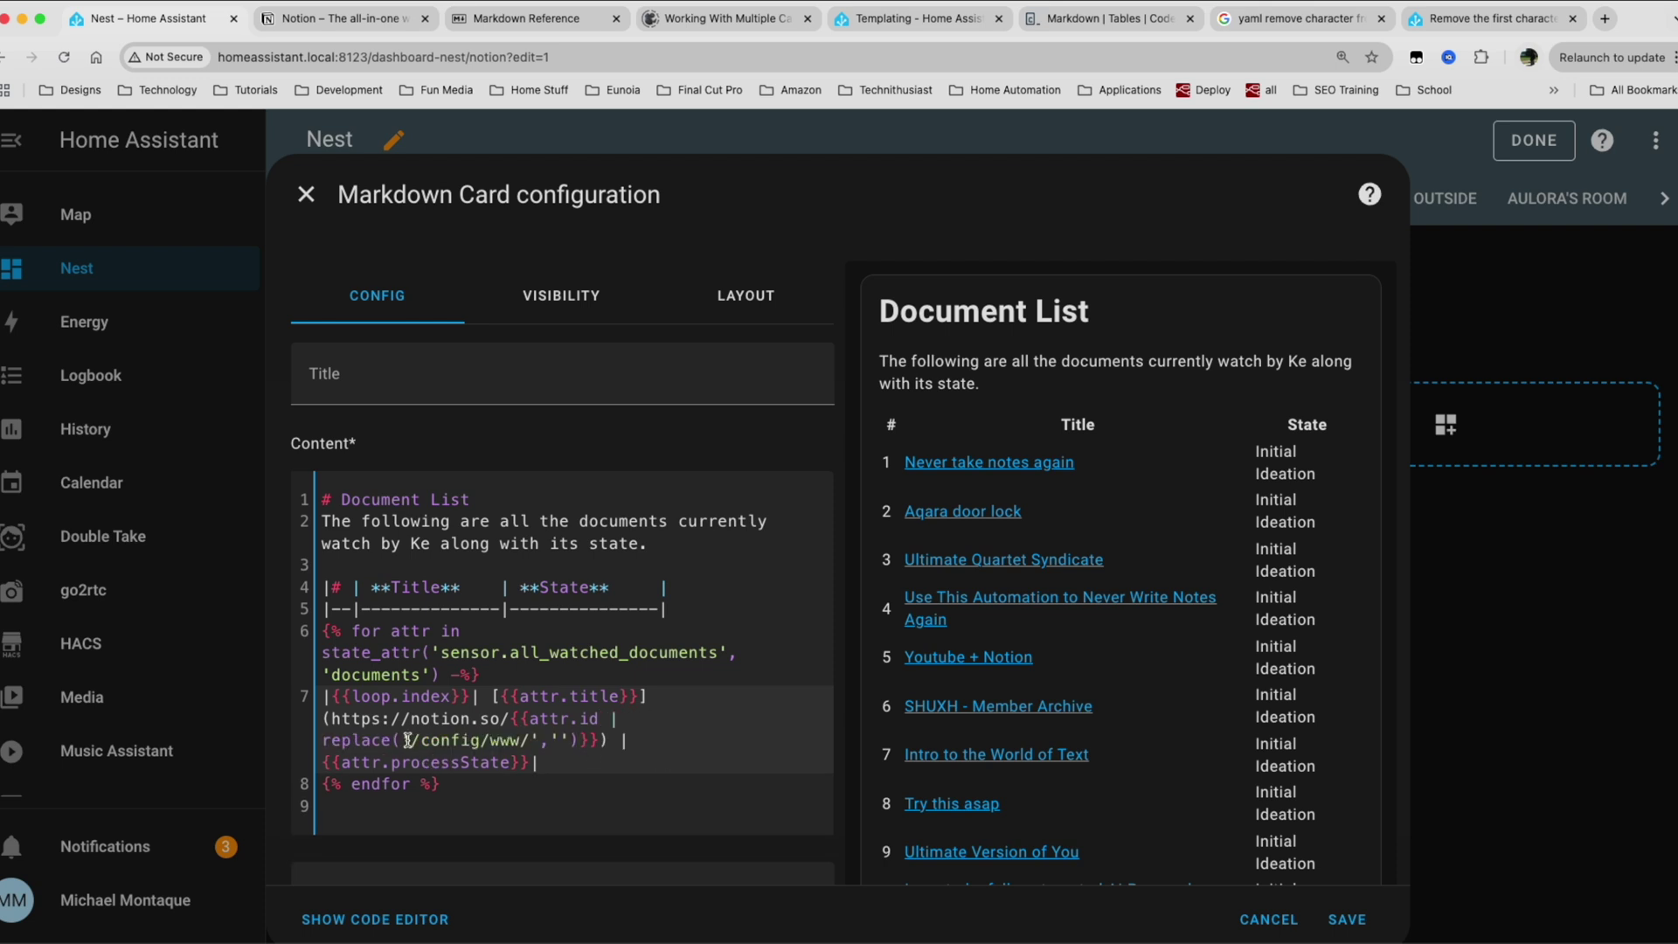
drag(411, 739, 530, 739)
text(-)
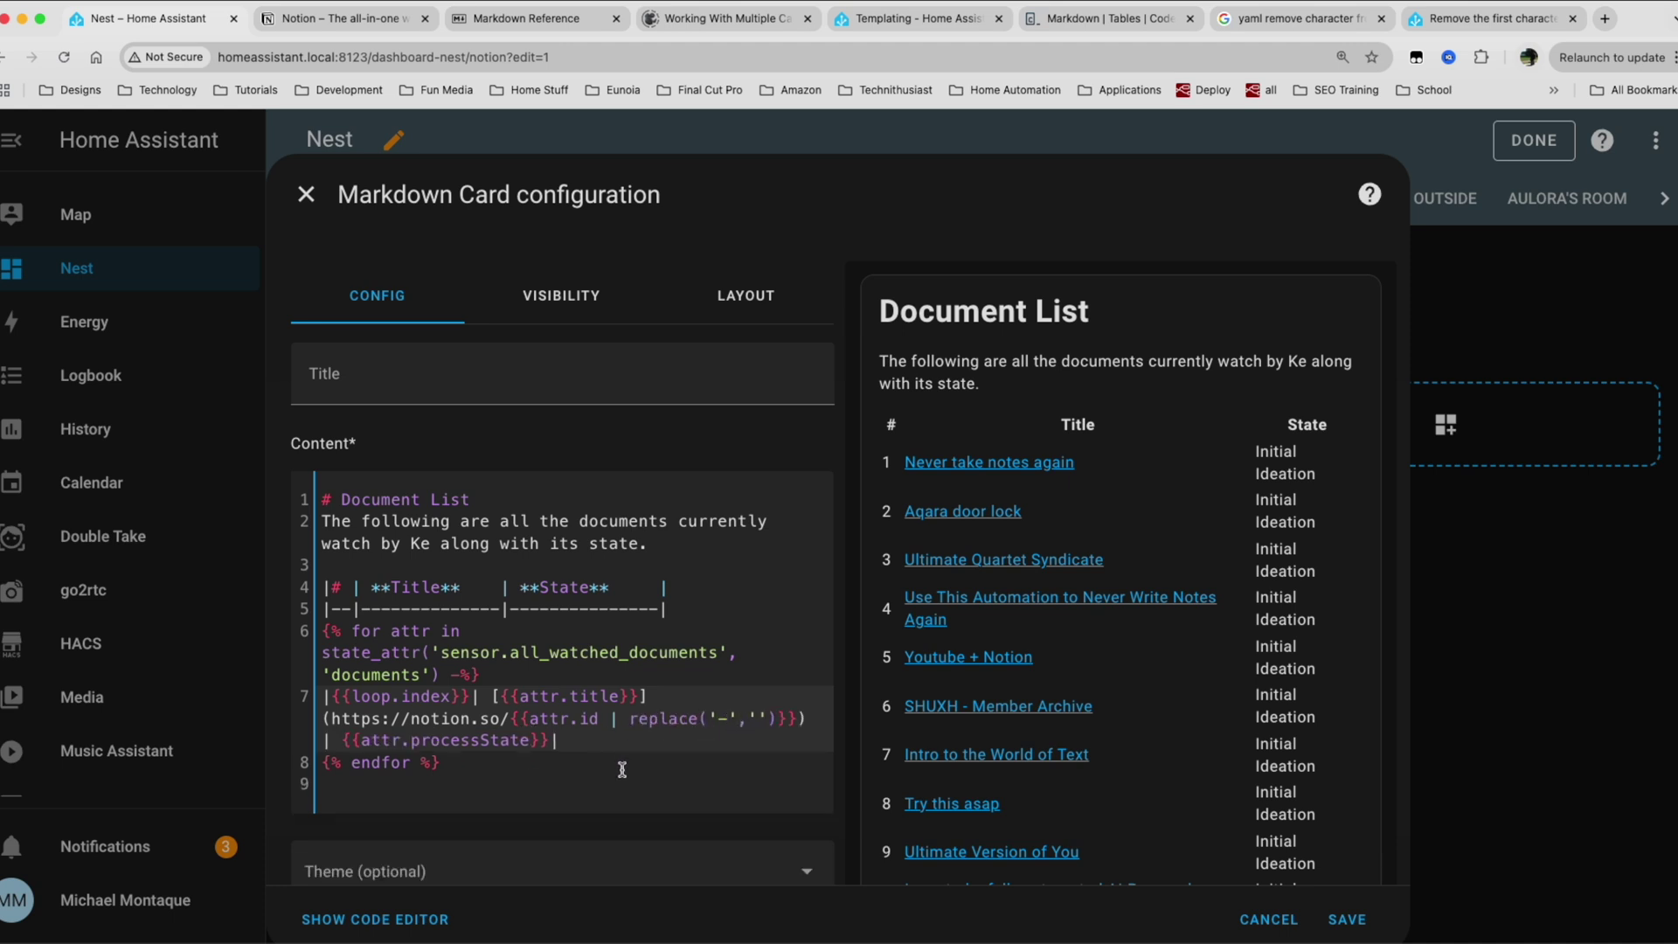
click(1346, 920)
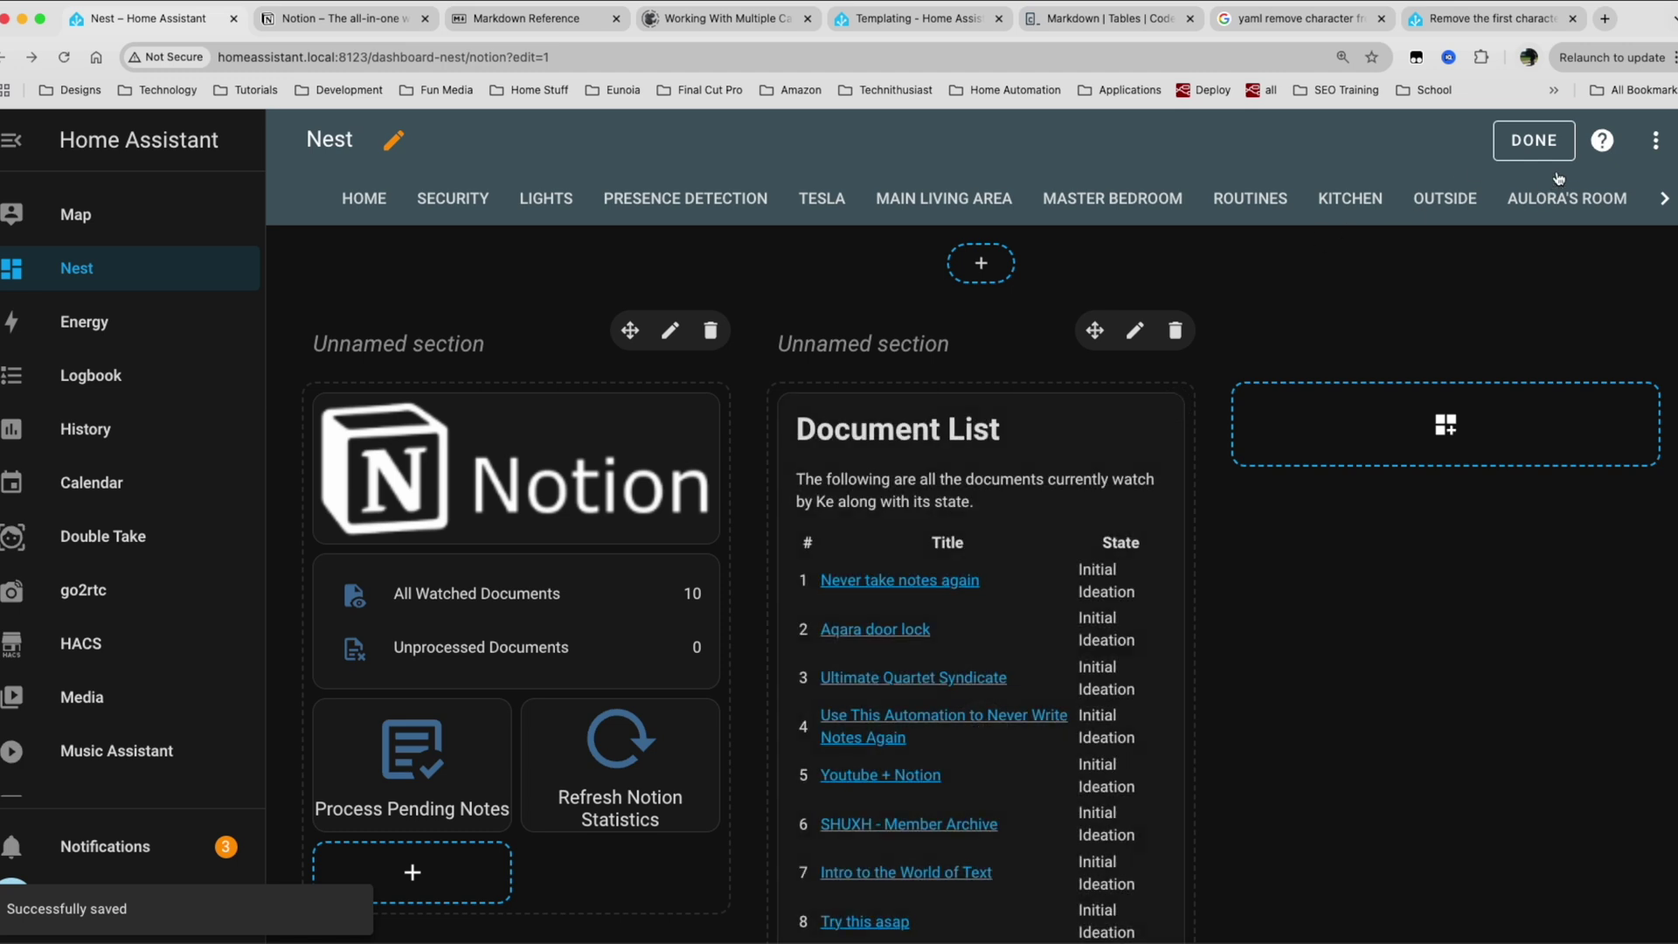
click(1533, 141)
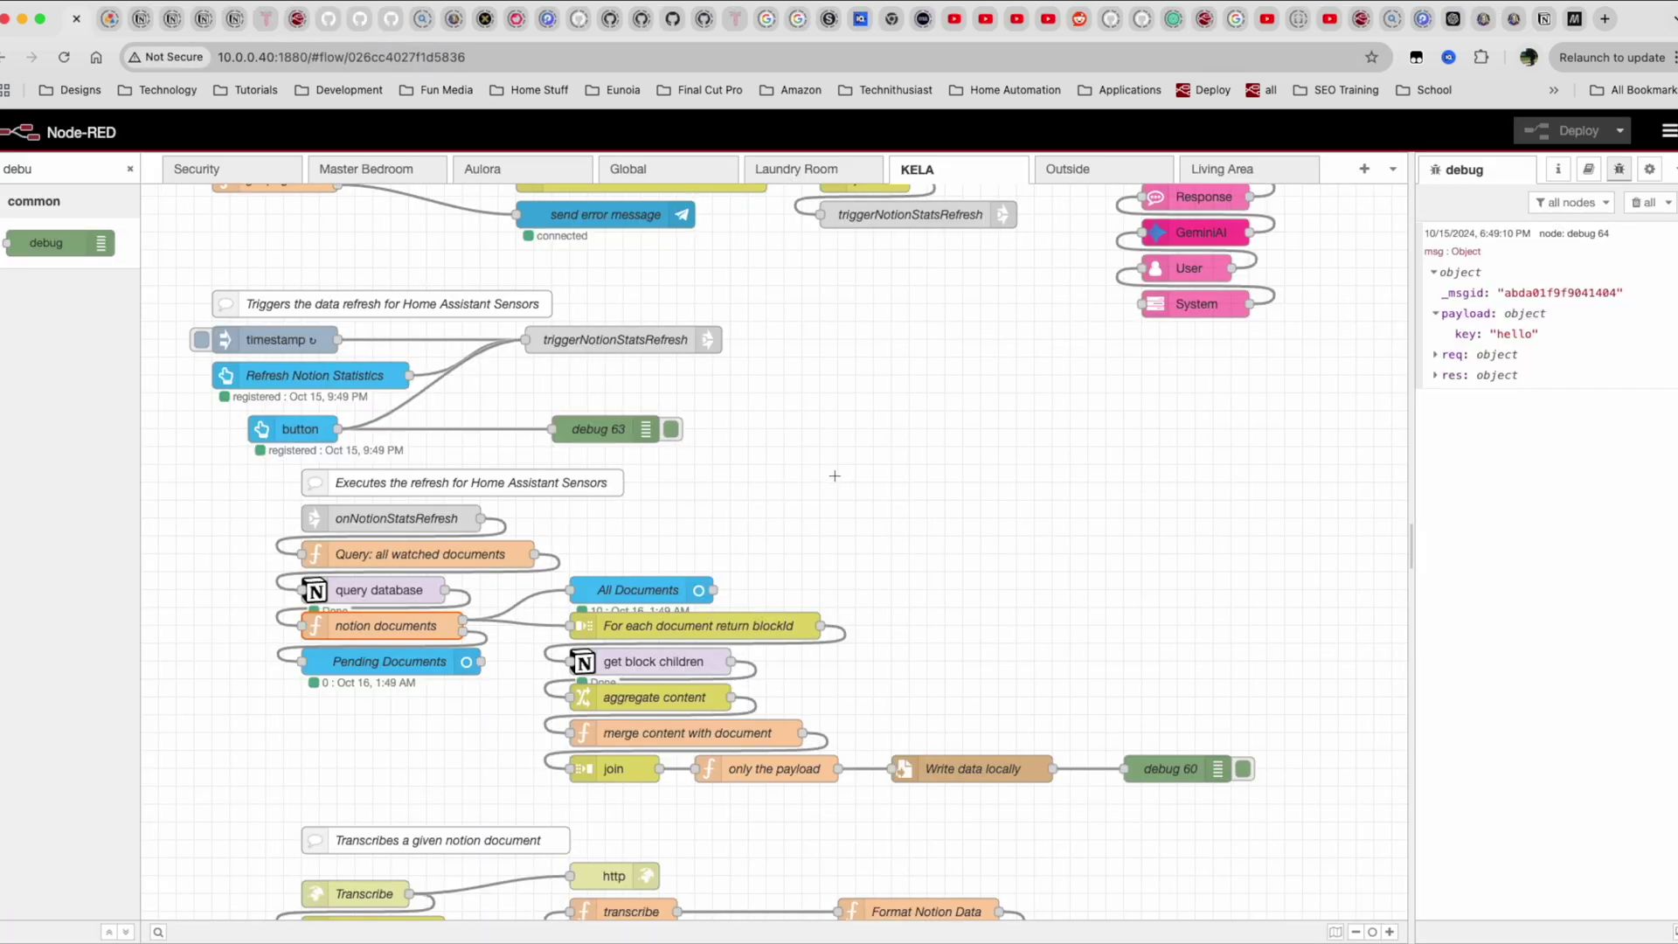
Change the notion documents function's id to result.id.replaceAll("-", "") and deploy the flow.
double_click(380, 624)
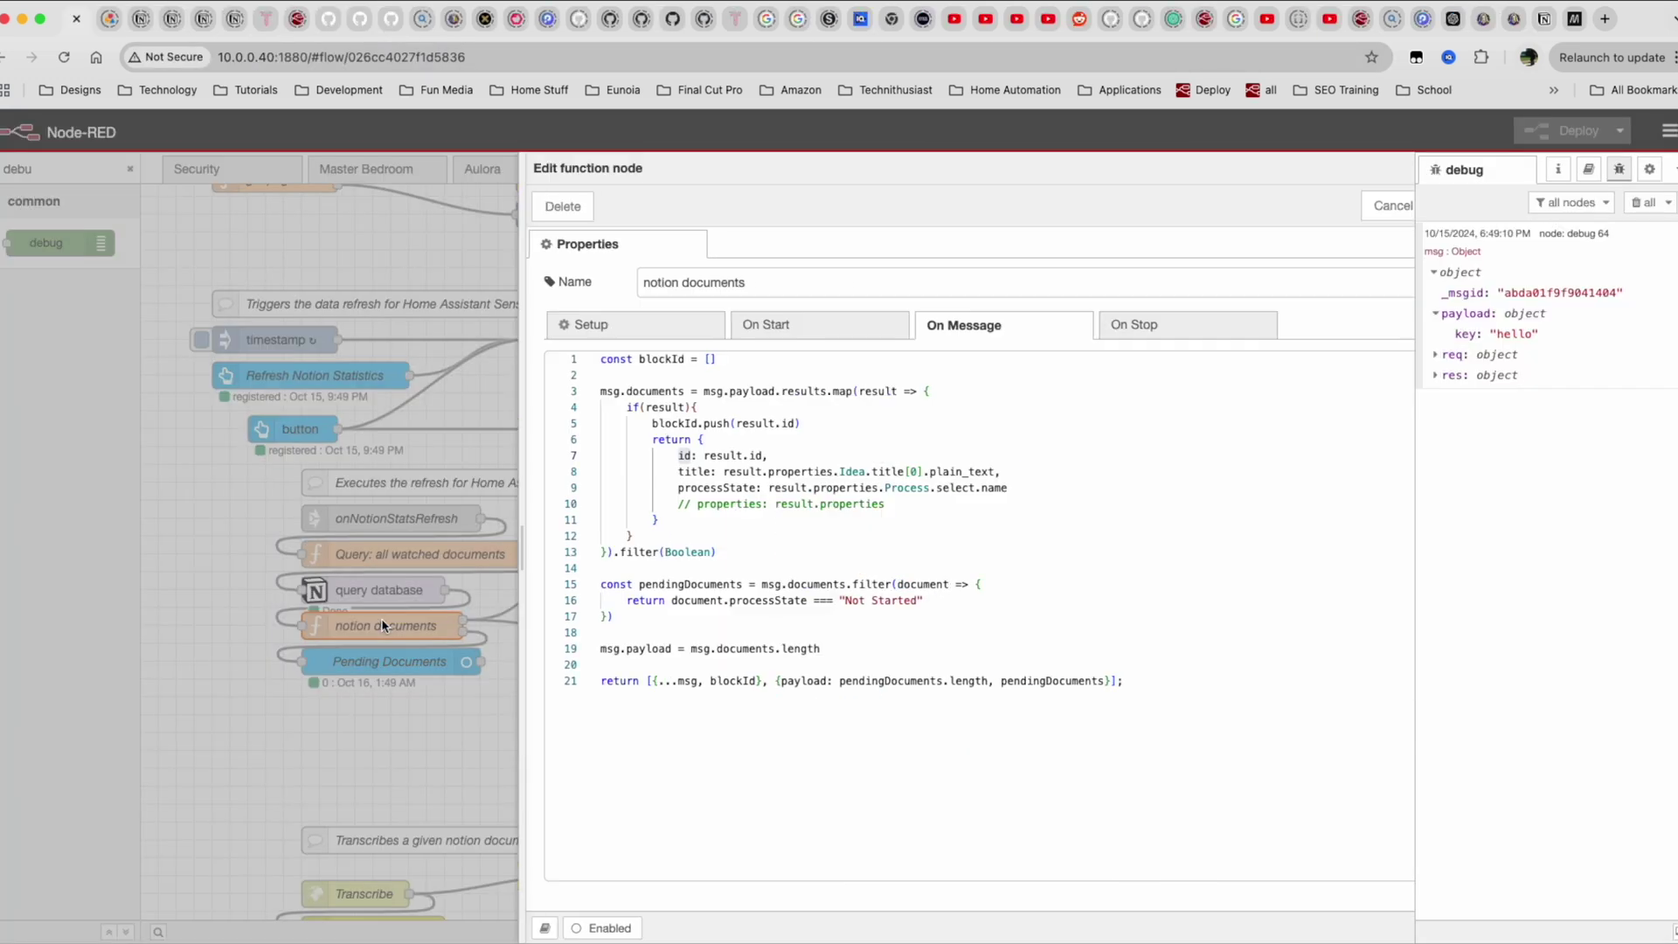
click(659, 455)
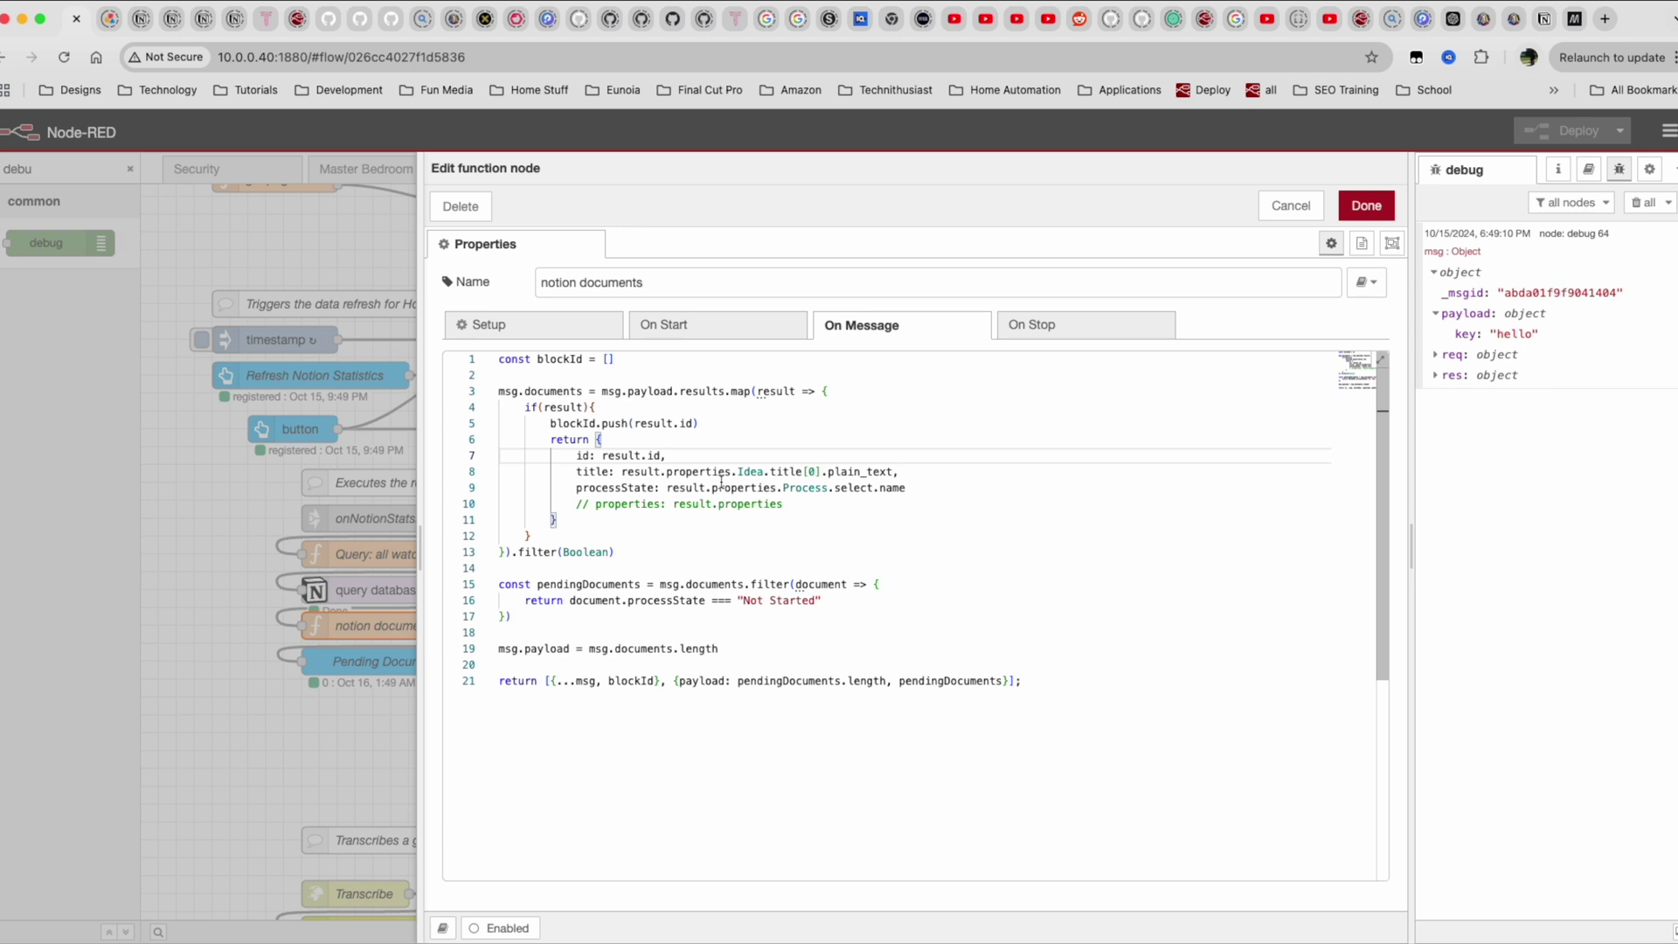
text(.re[;ace)
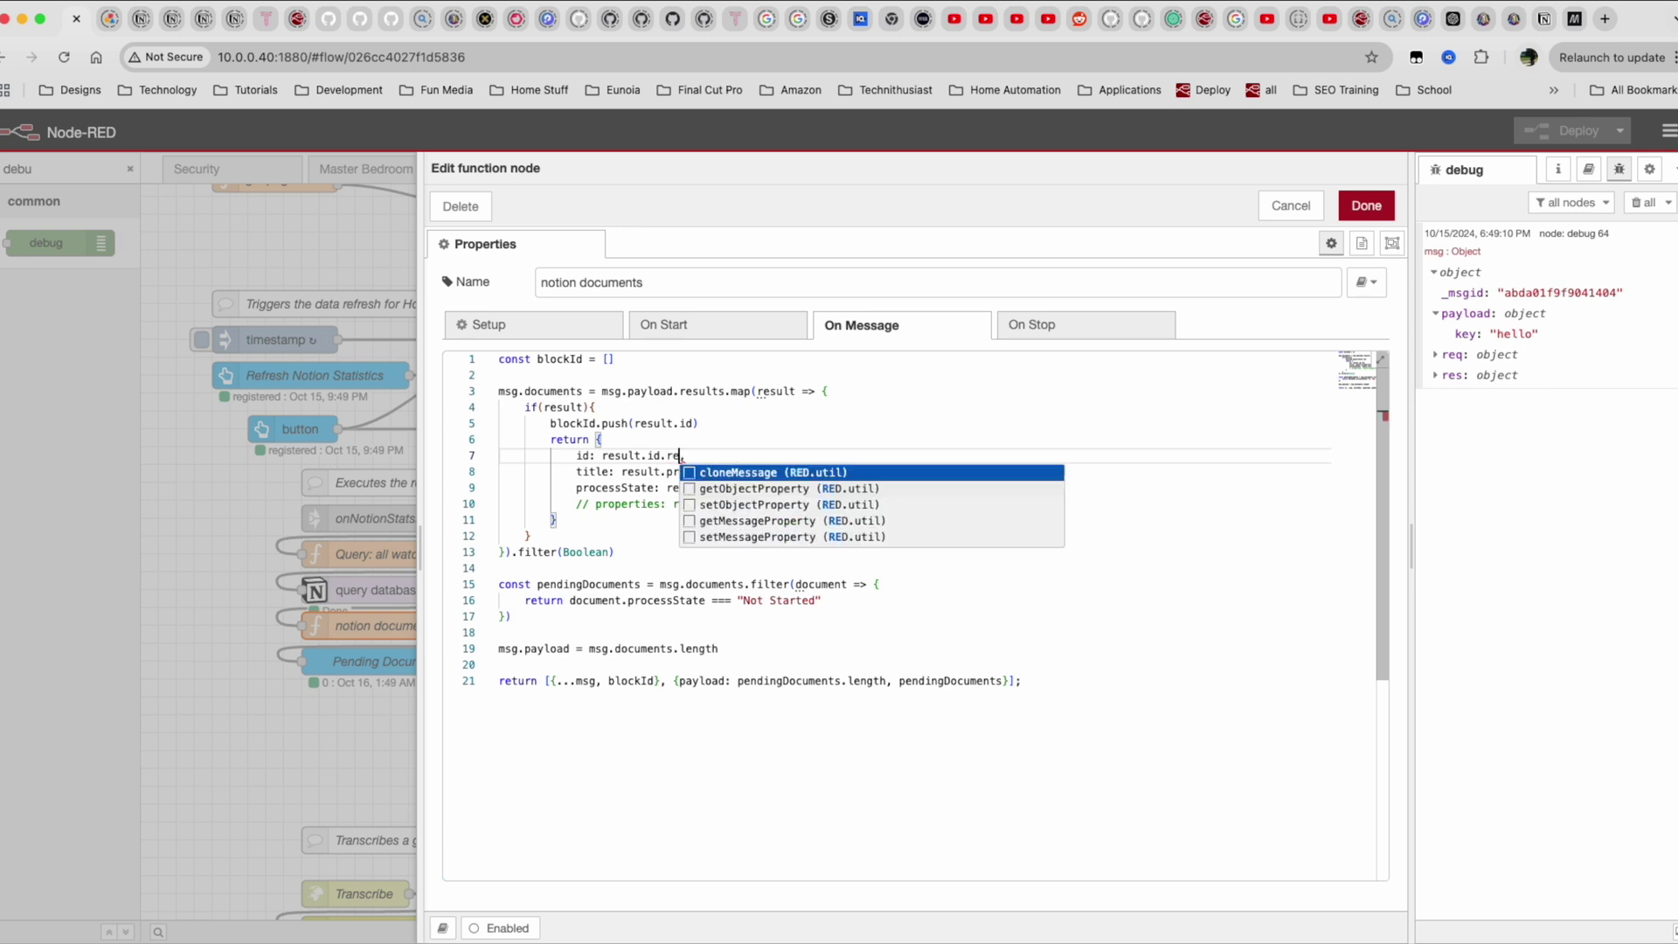
key(BackSpace)
key(BackSpace)
key(BackSpace)
key(BackSpace)
key(BackSpace)
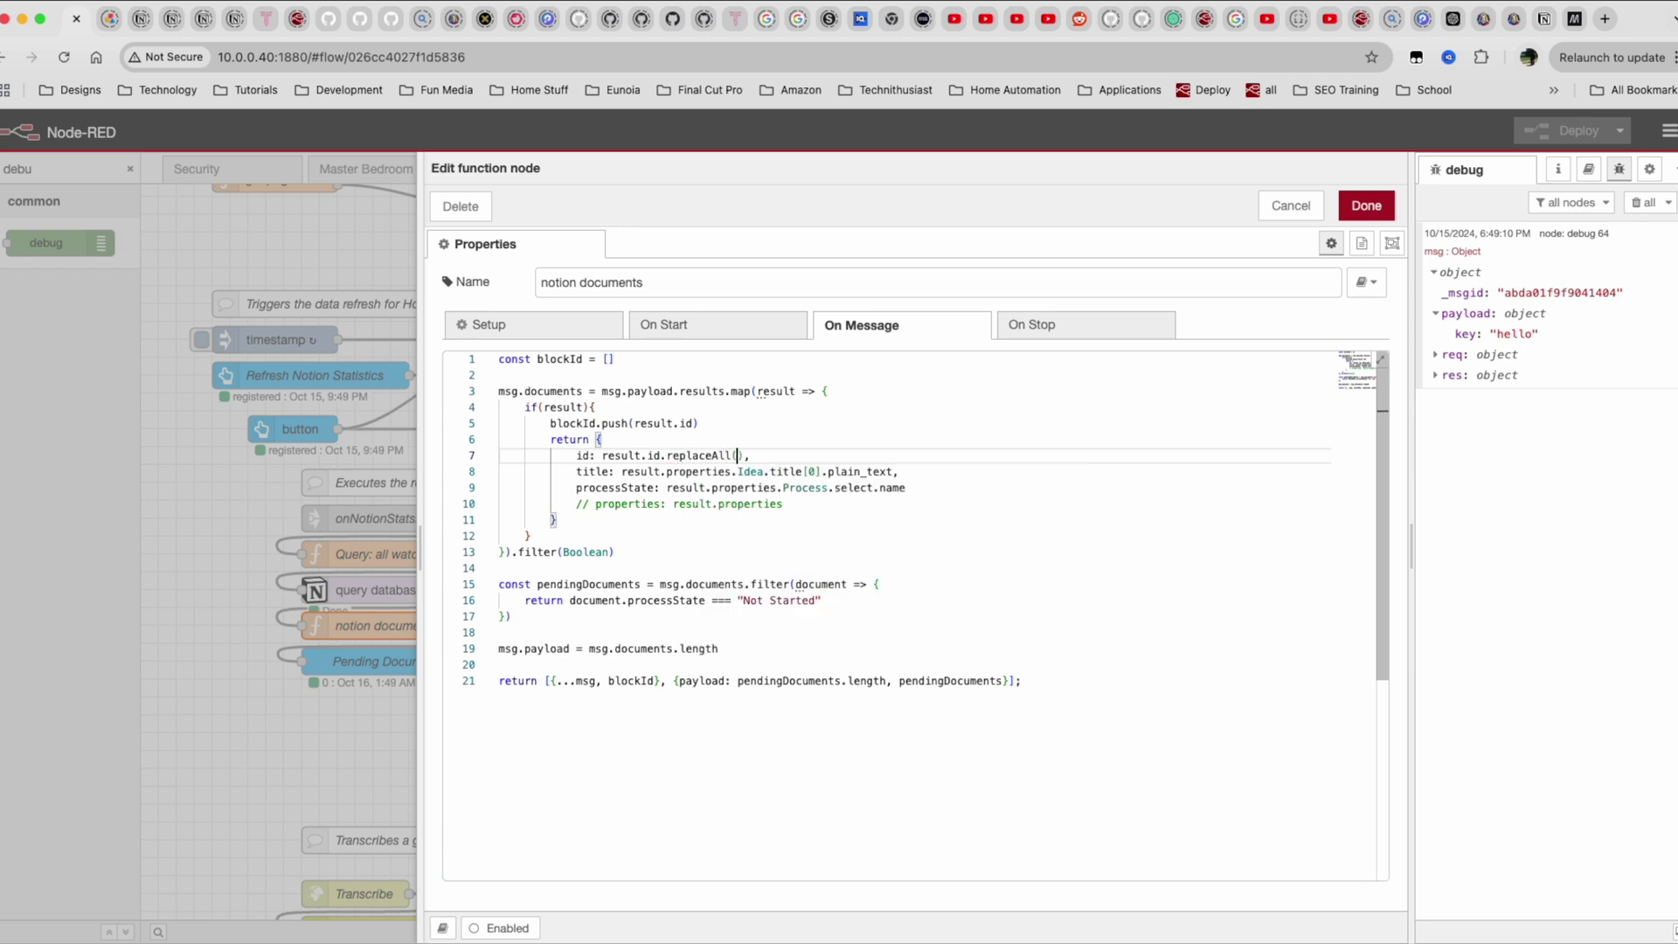
text("-)
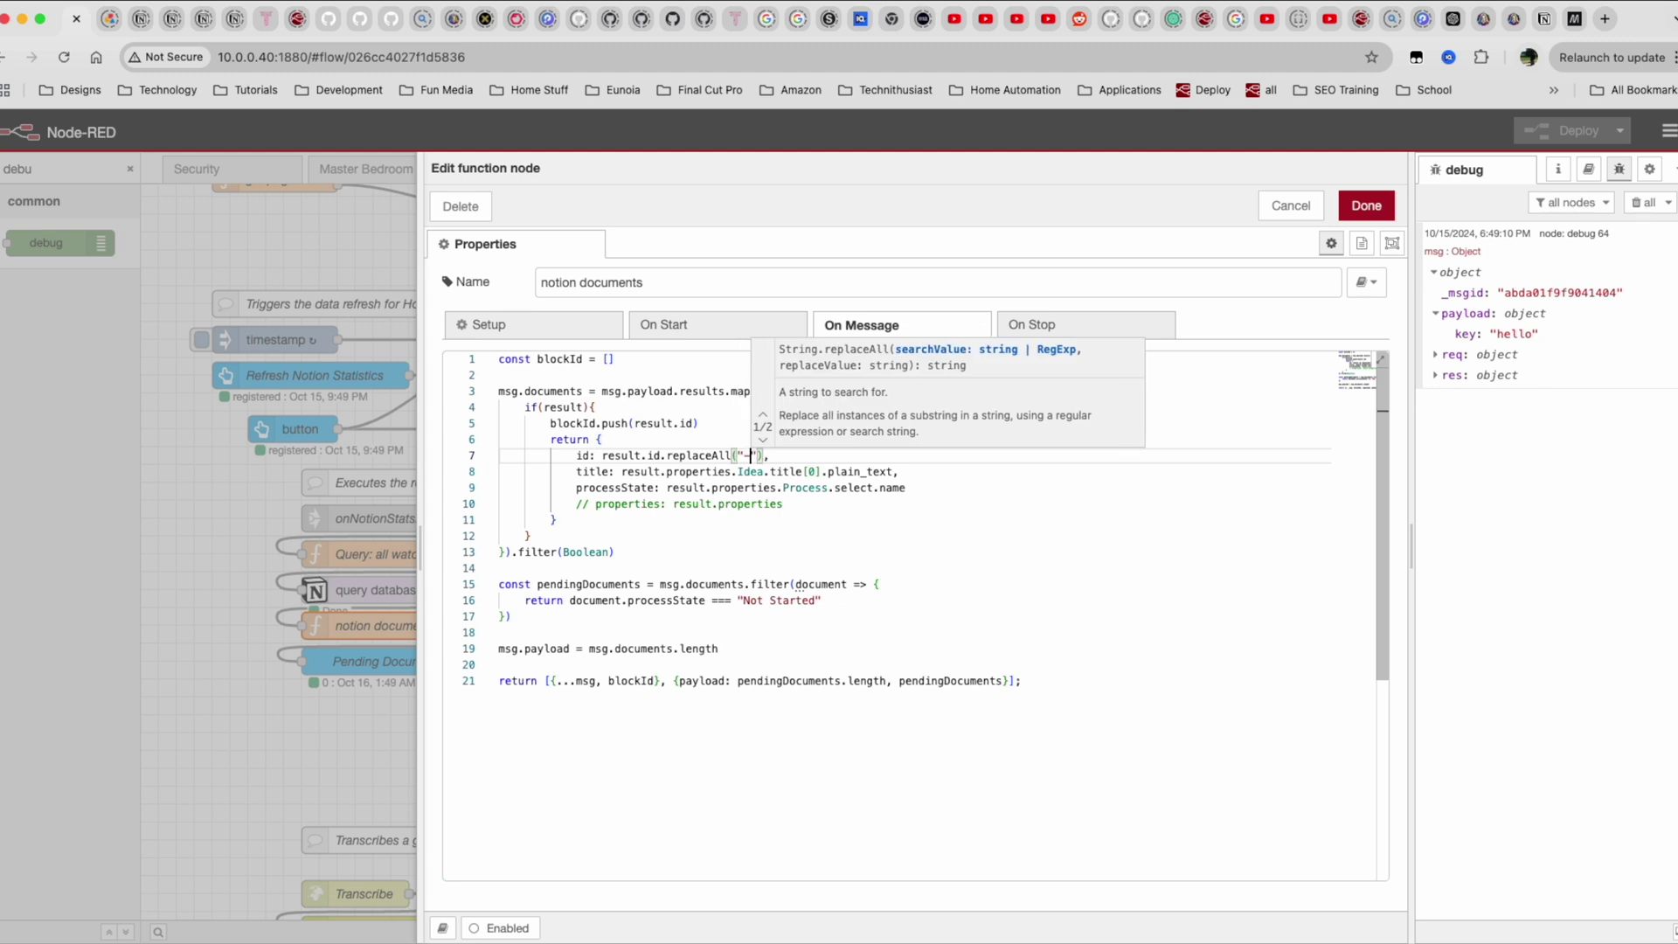
text(", )
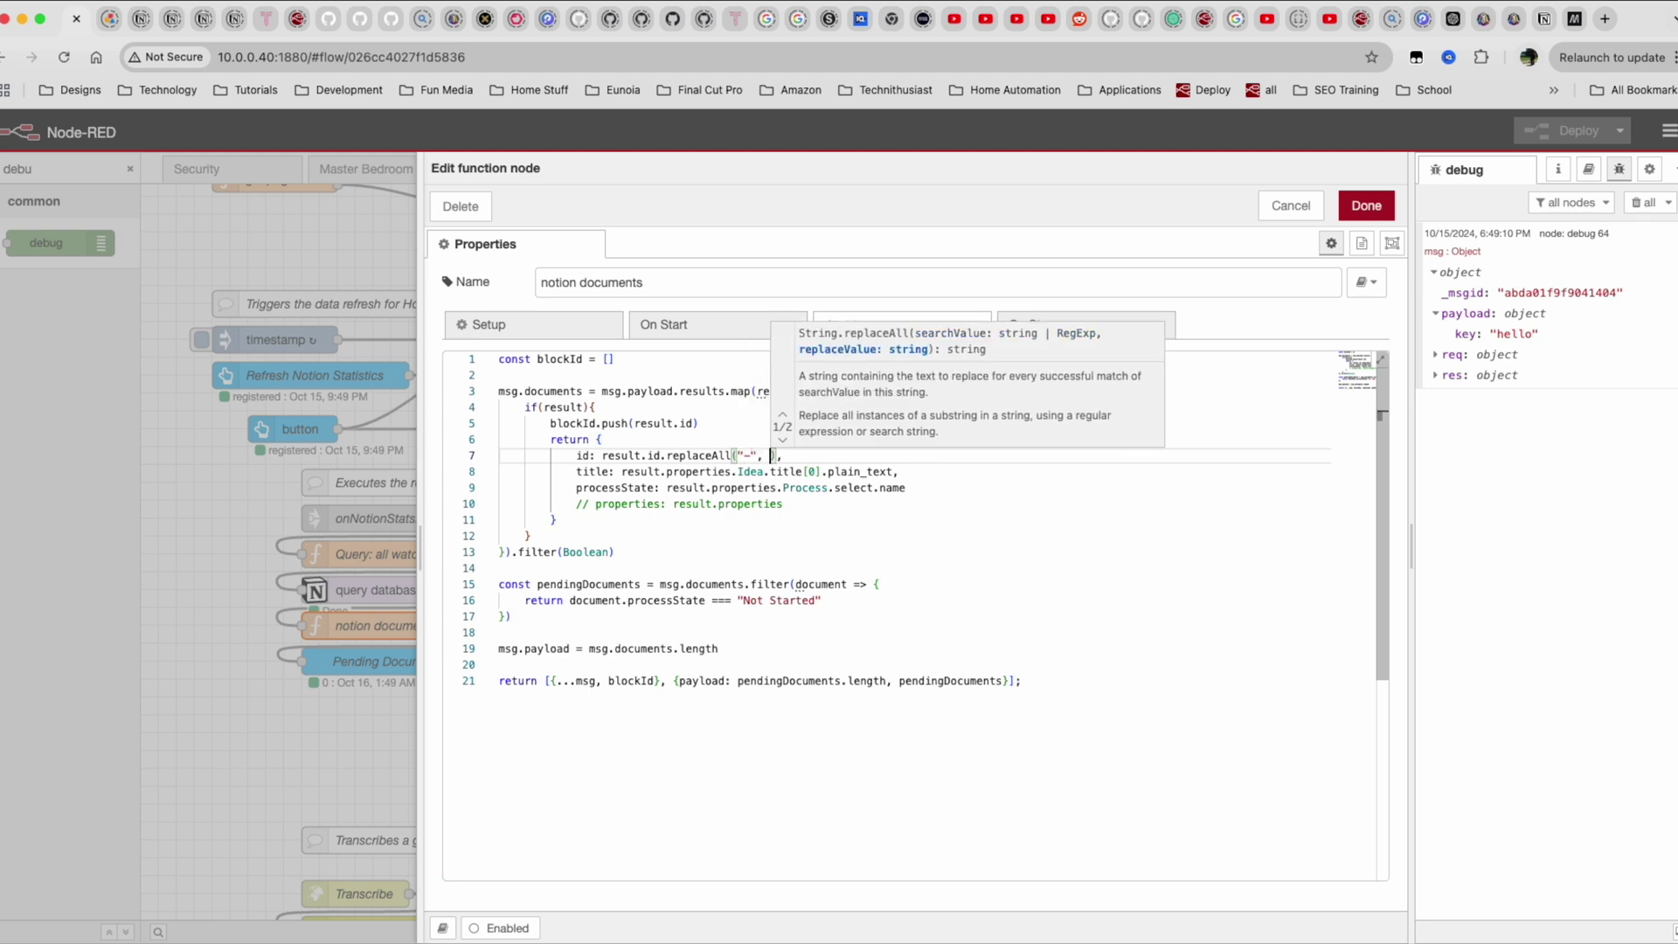
text(")
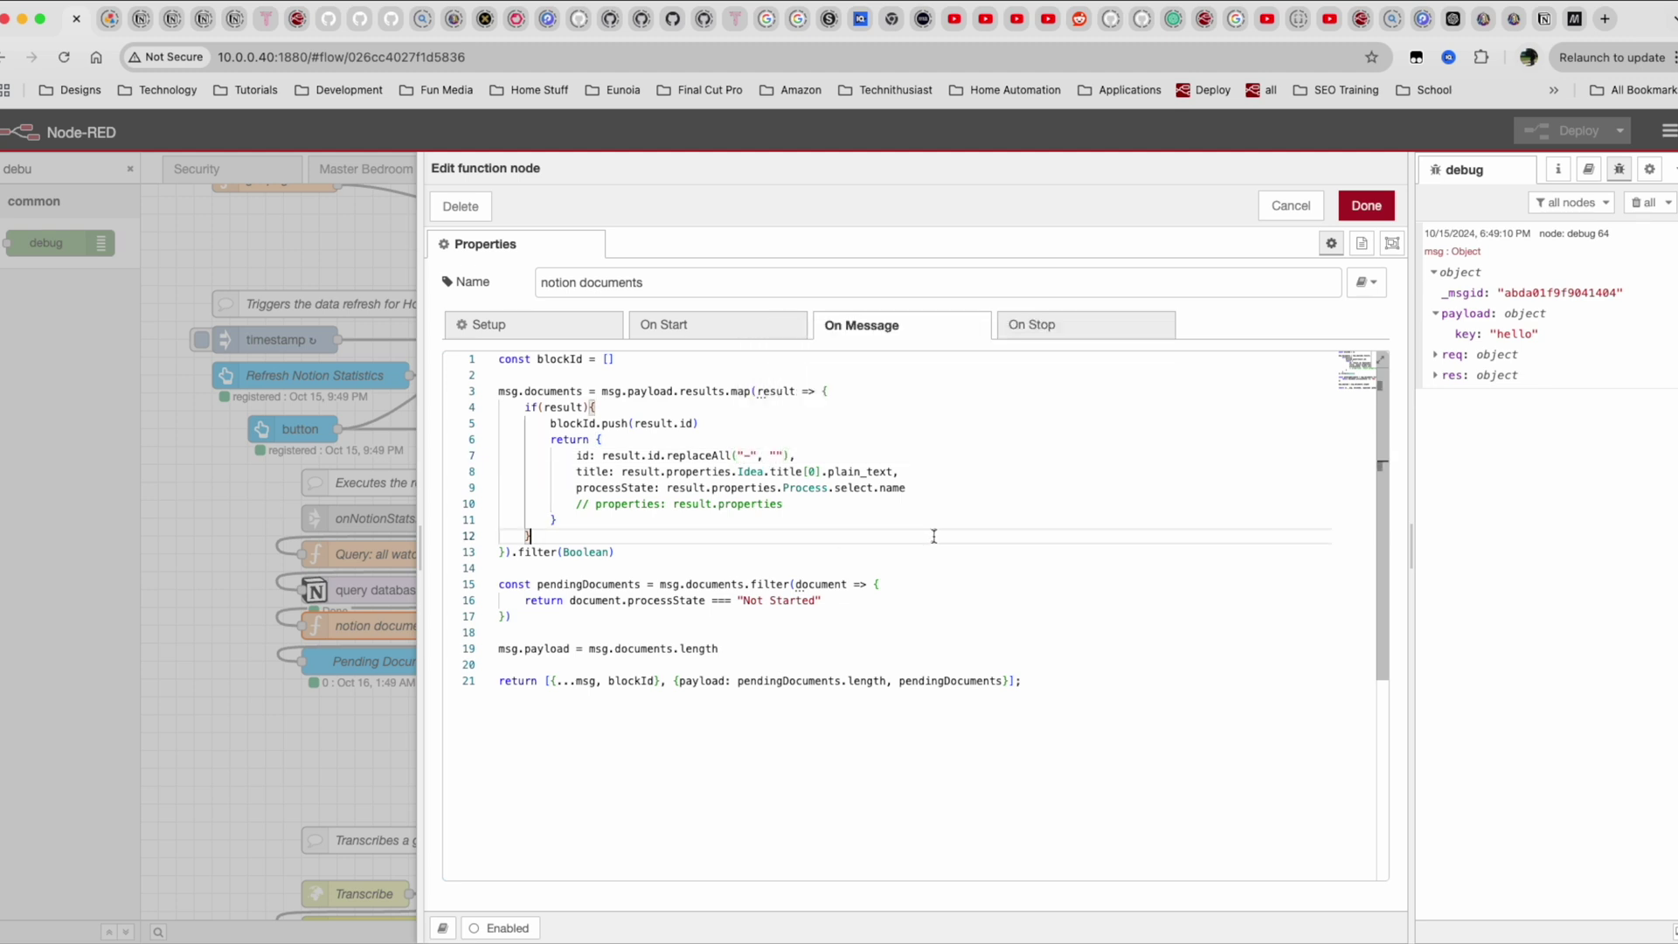
click(1366, 206)
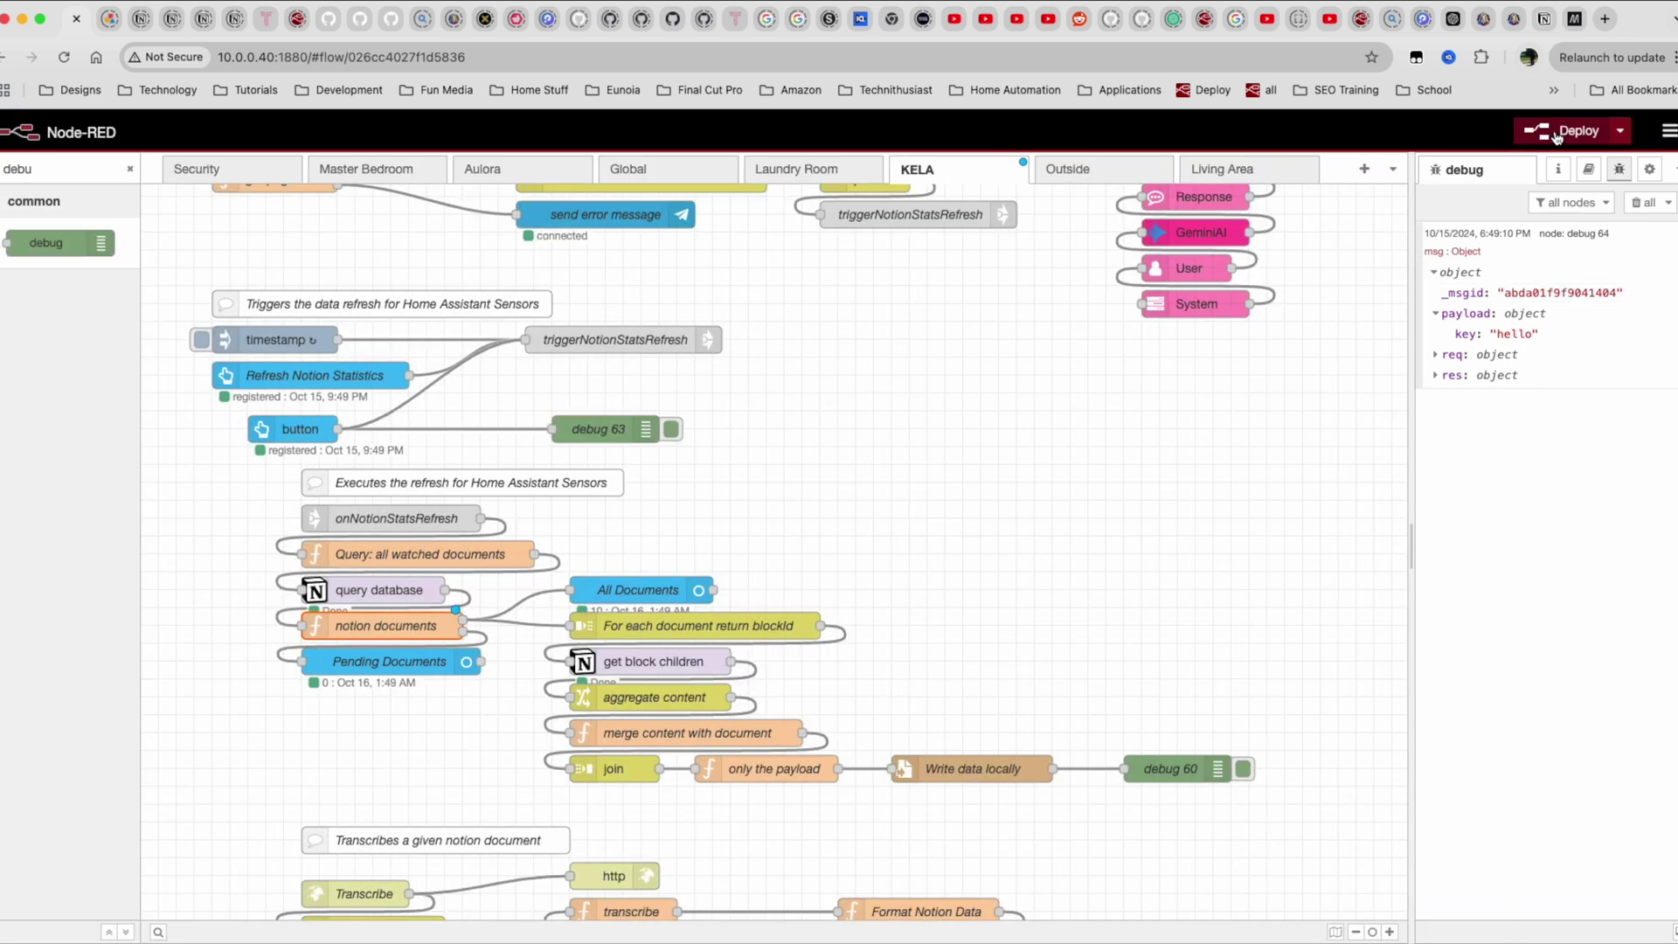
click(1564, 131)
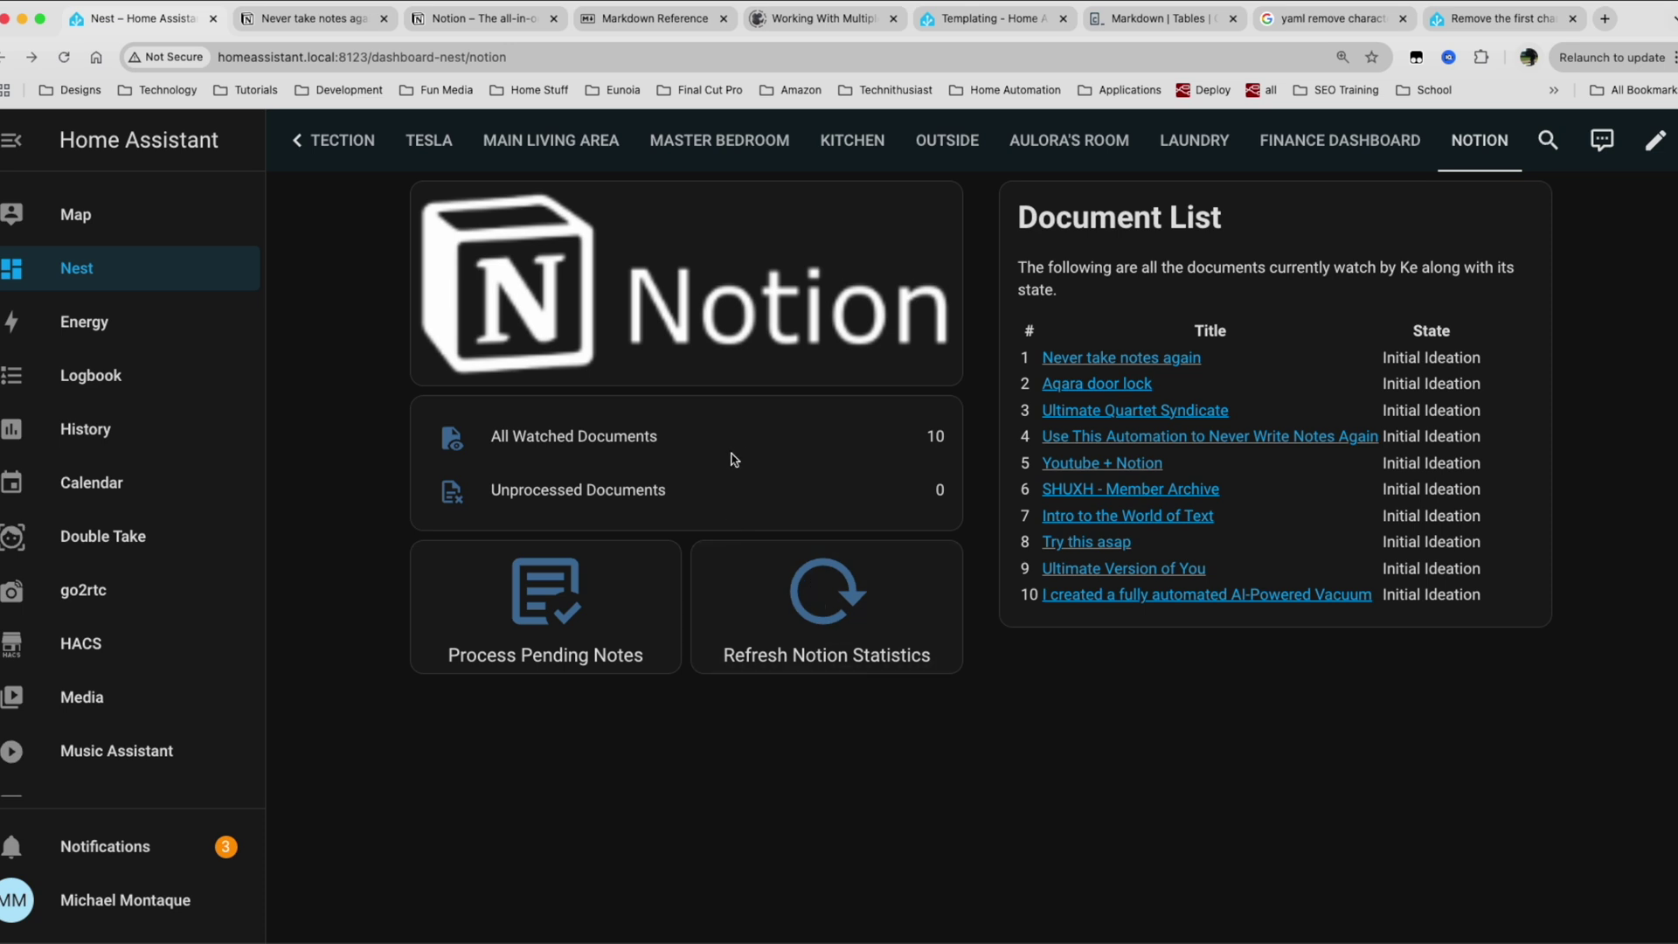
Inspect the All Watched Documents attributes, checking the first document id's format.
click(758, 442)
click(751, 707)
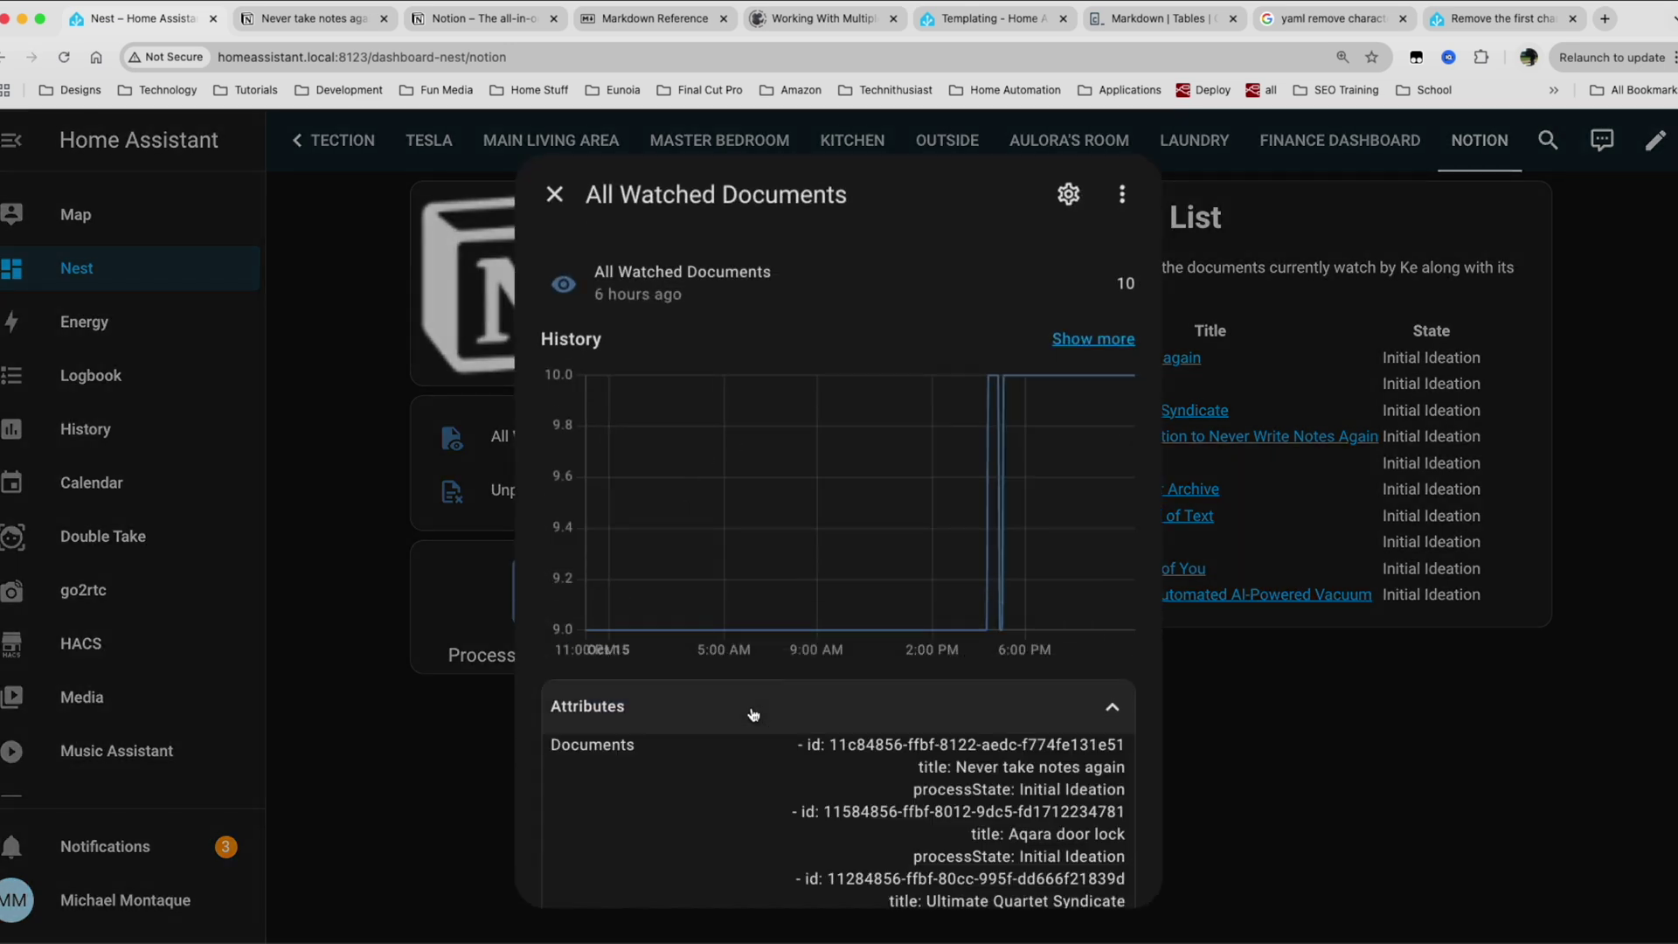
drag(830, 744, 928, 744)
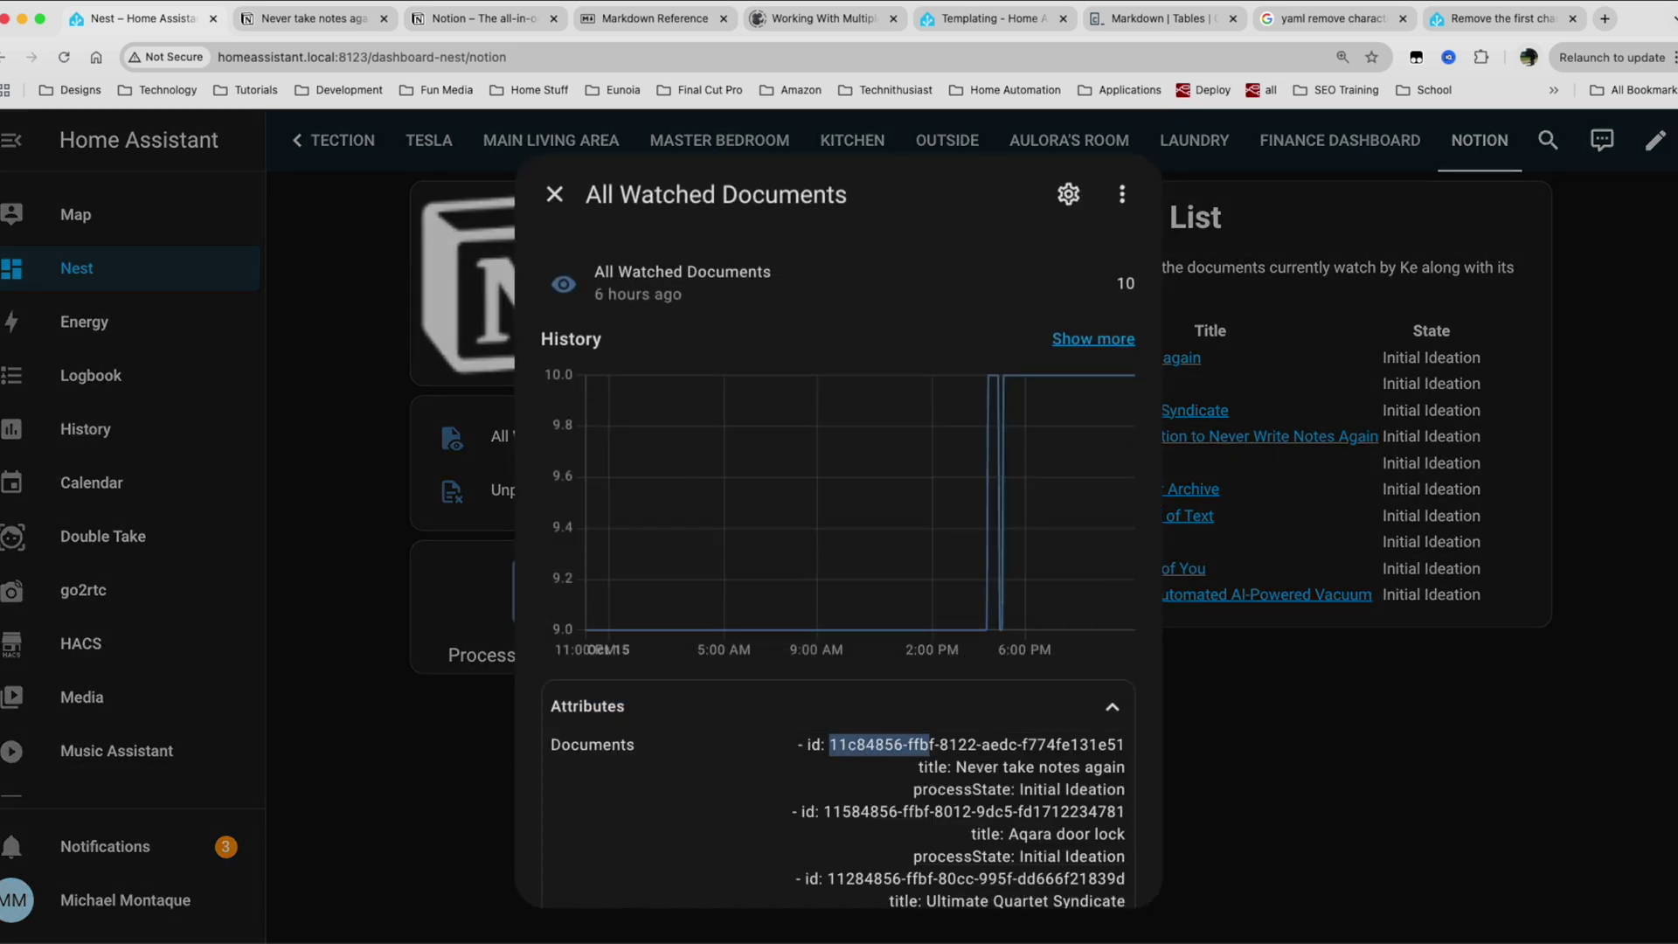
click(913, 742)
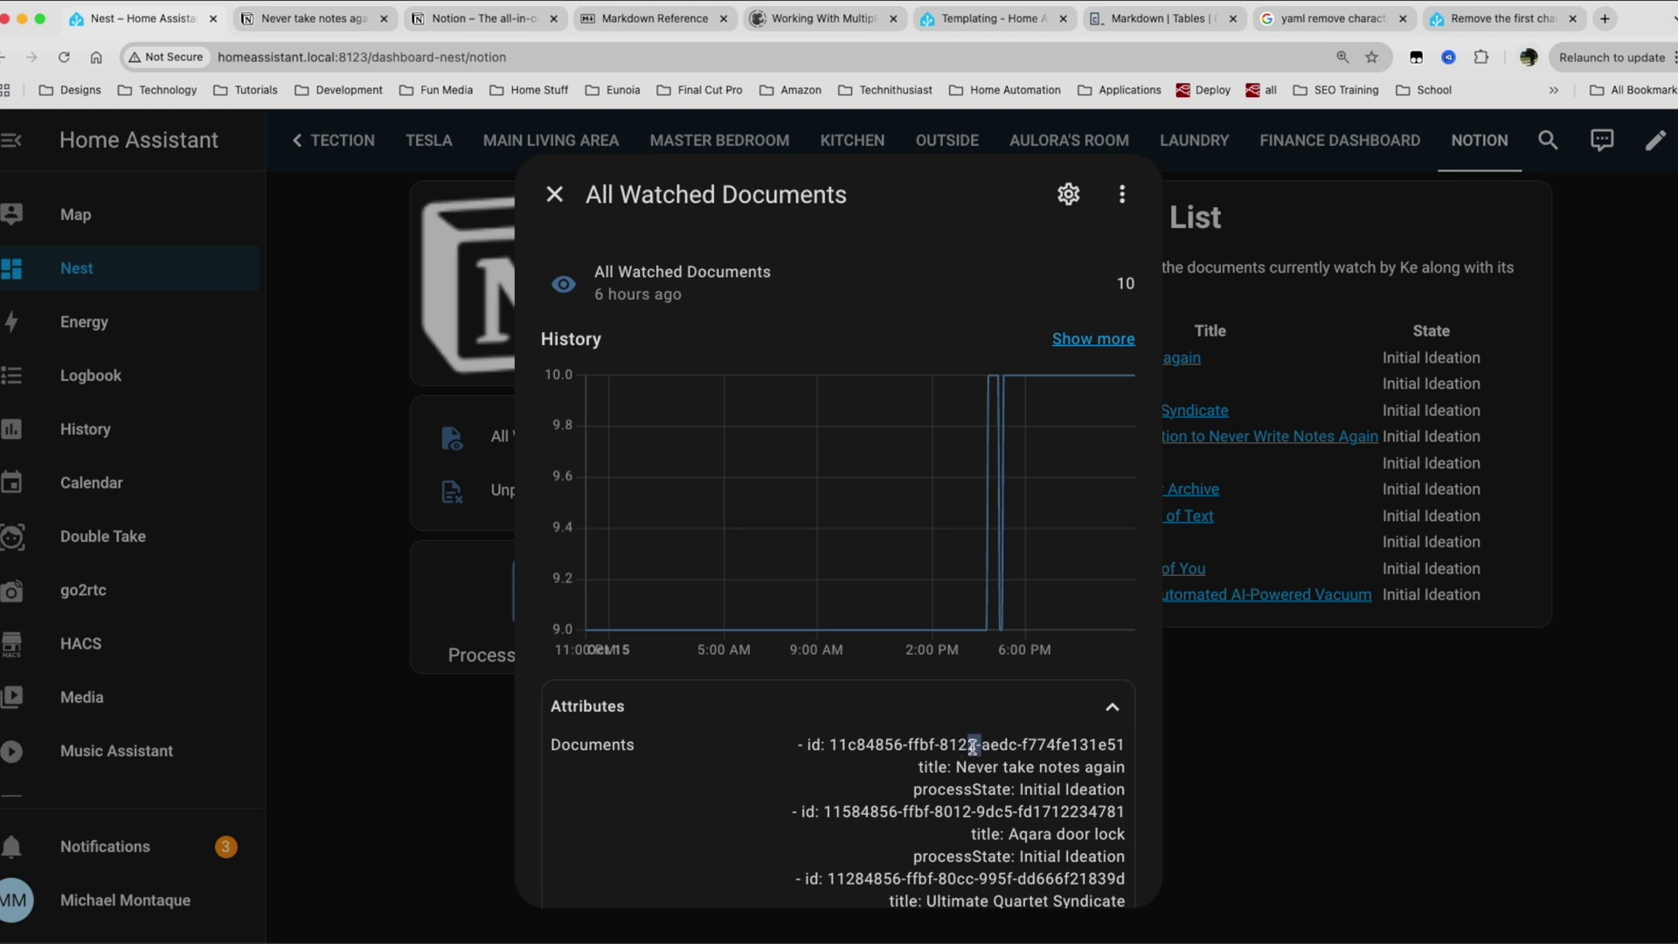
click(1318, 700)
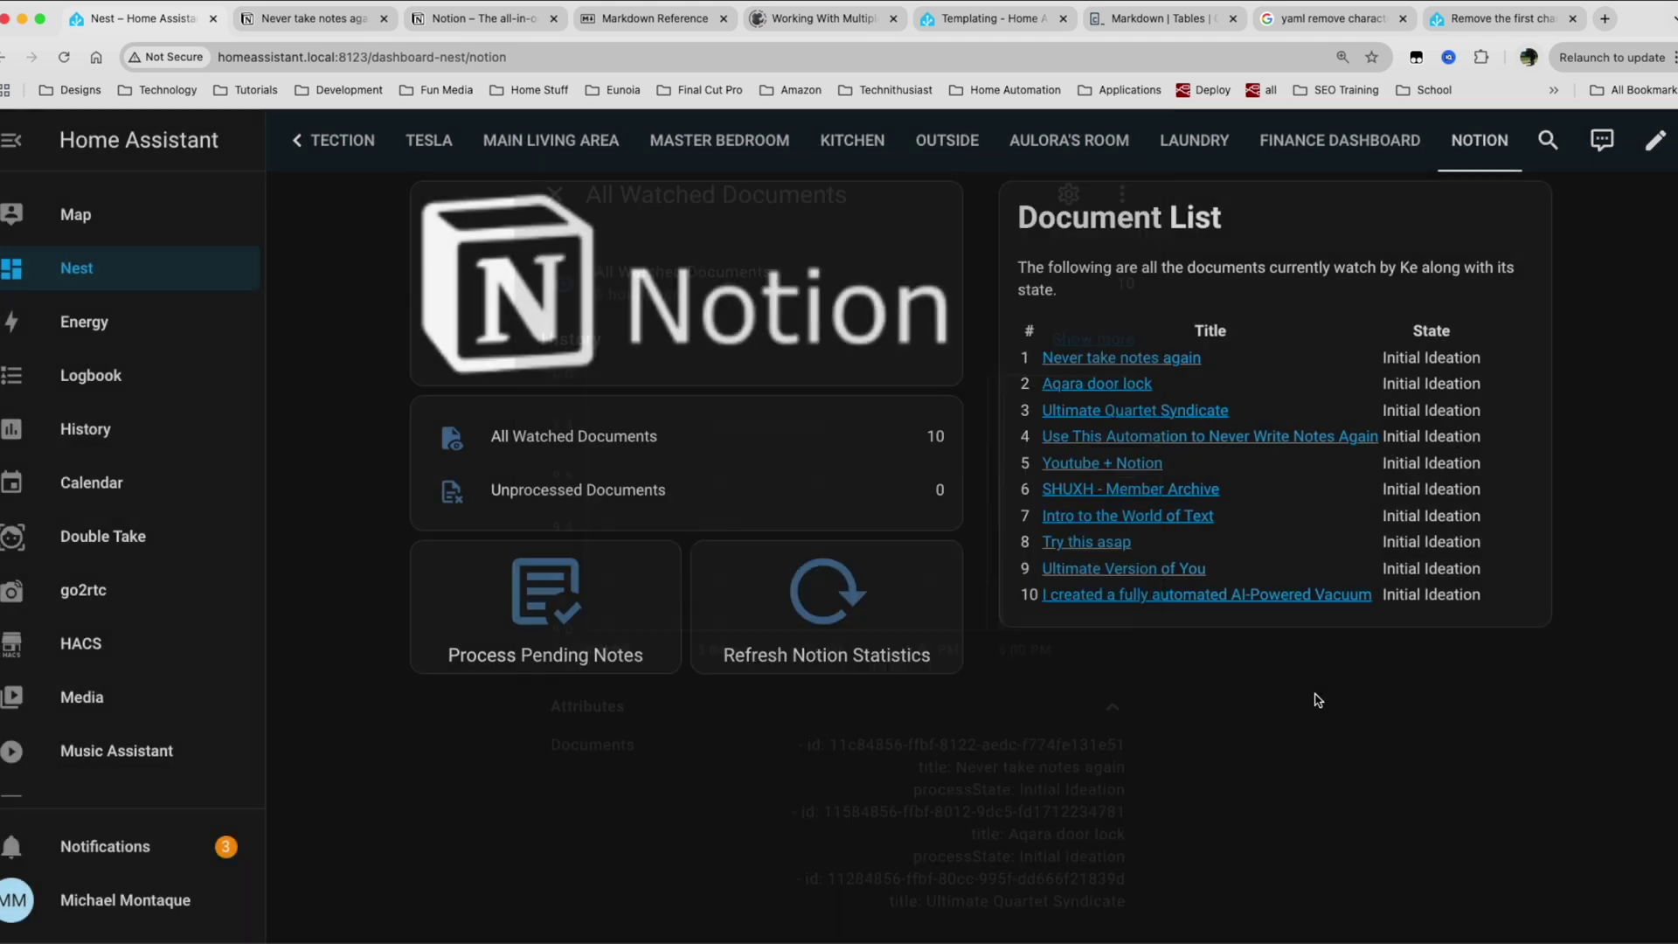
Refresh the Notion statistics and recheck All Watched Documents attributes for dash-free ids.
click(852, 624)
key(ctrl+Right)
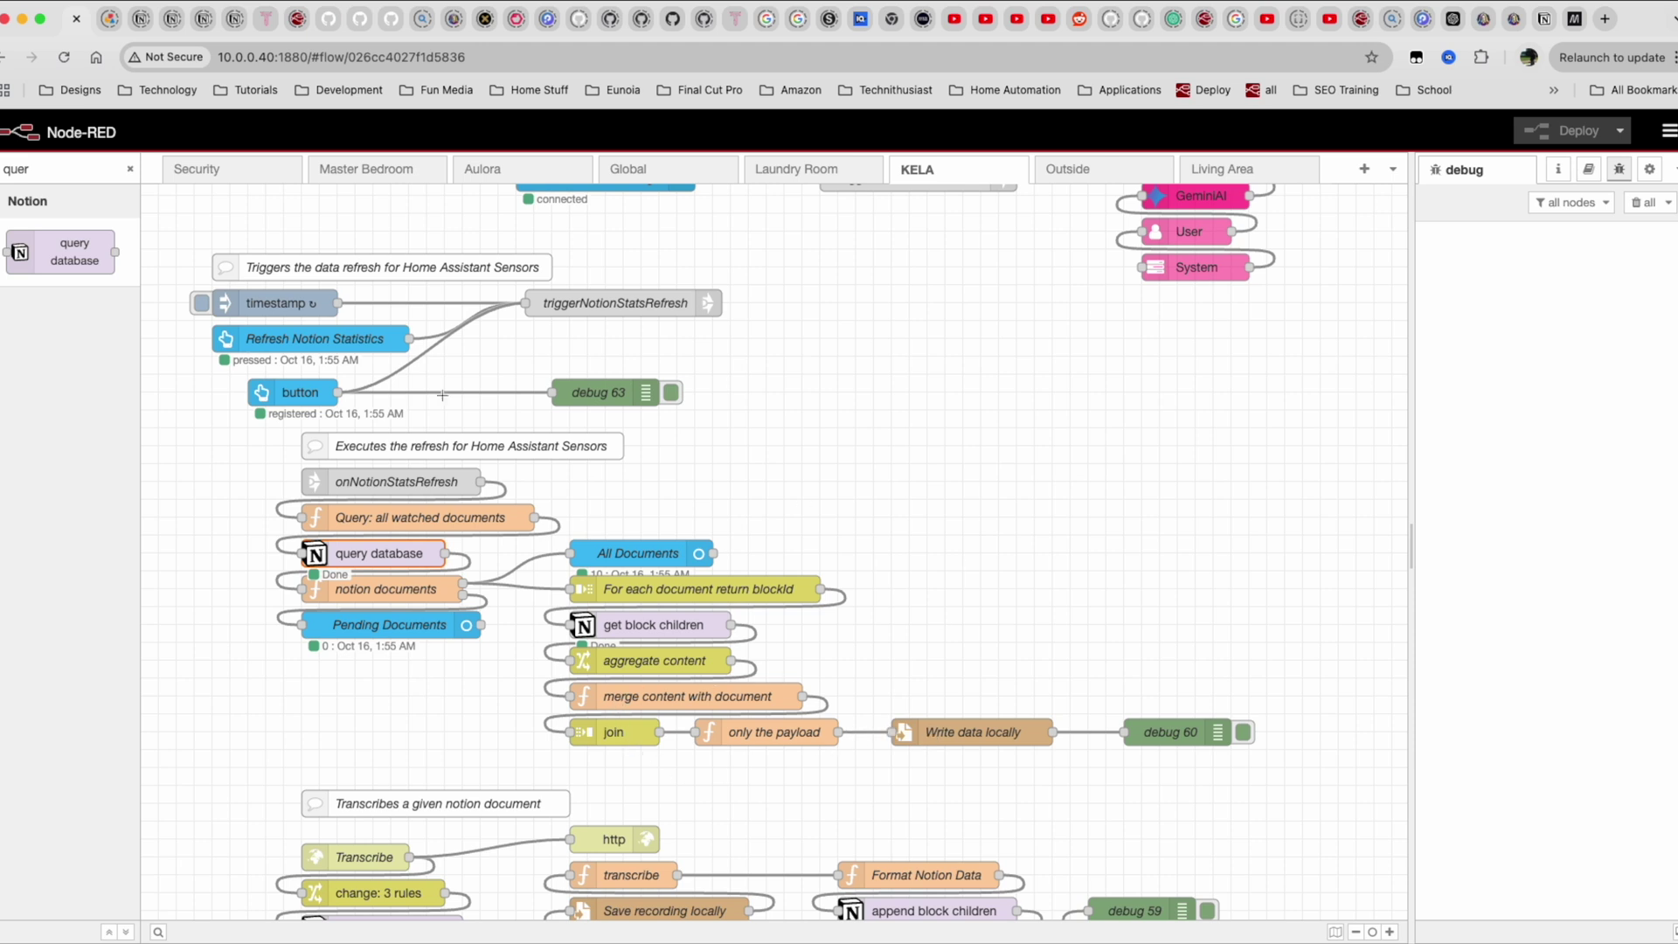
key(ctrl+Left)
click(635, 443)
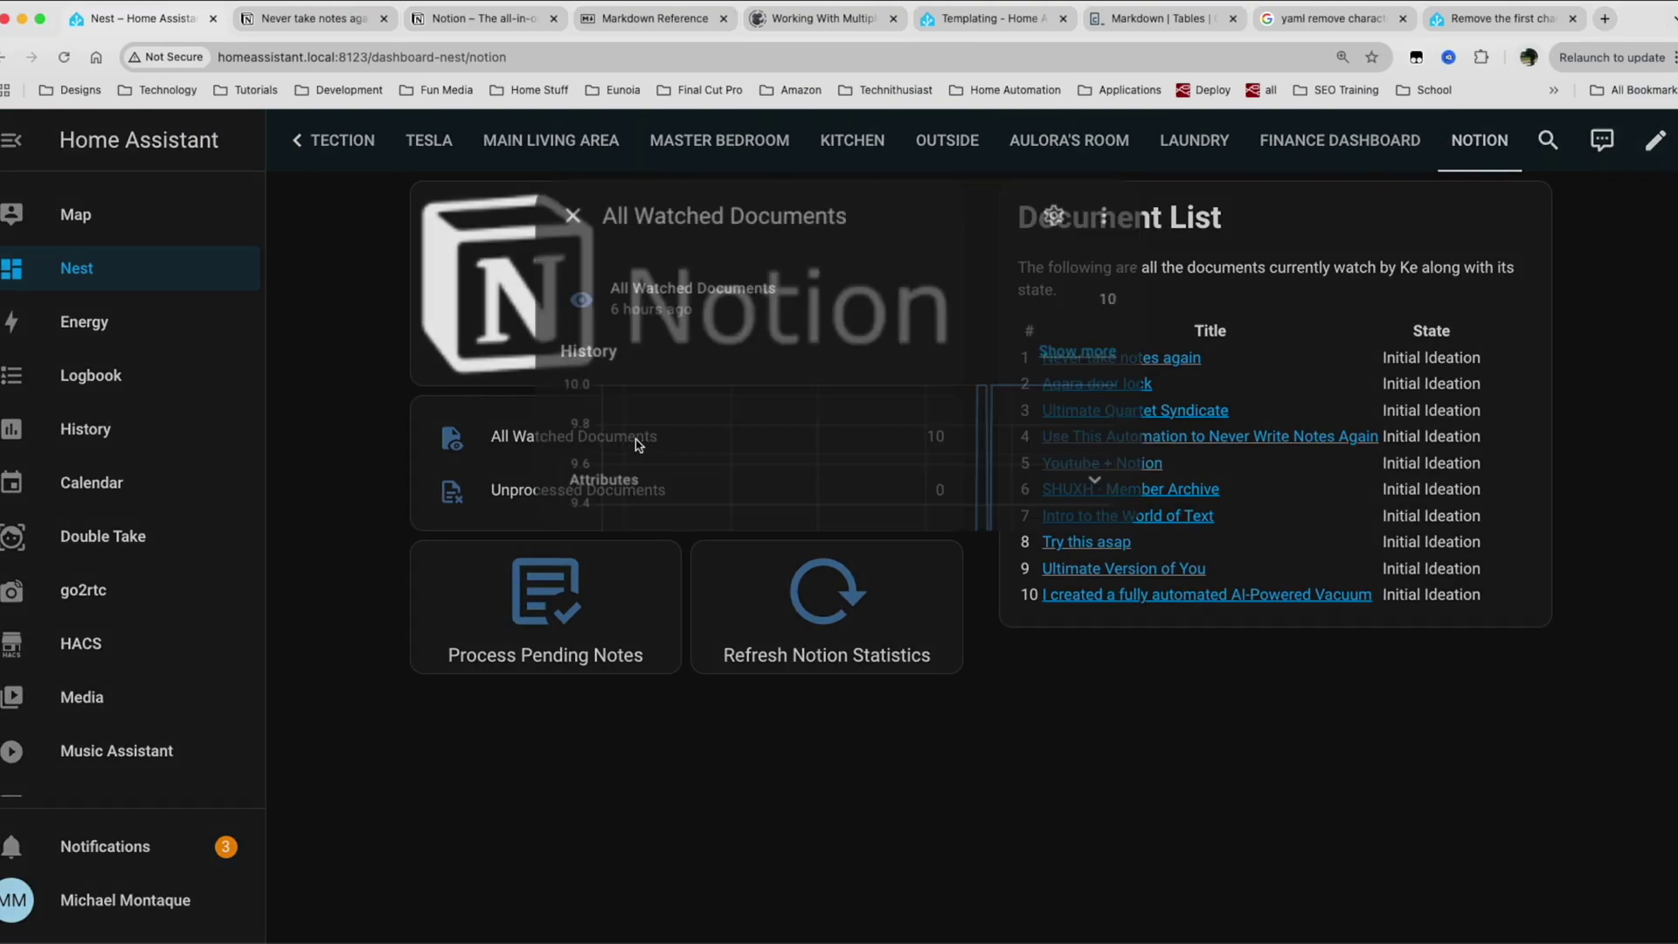
click(709, 718)
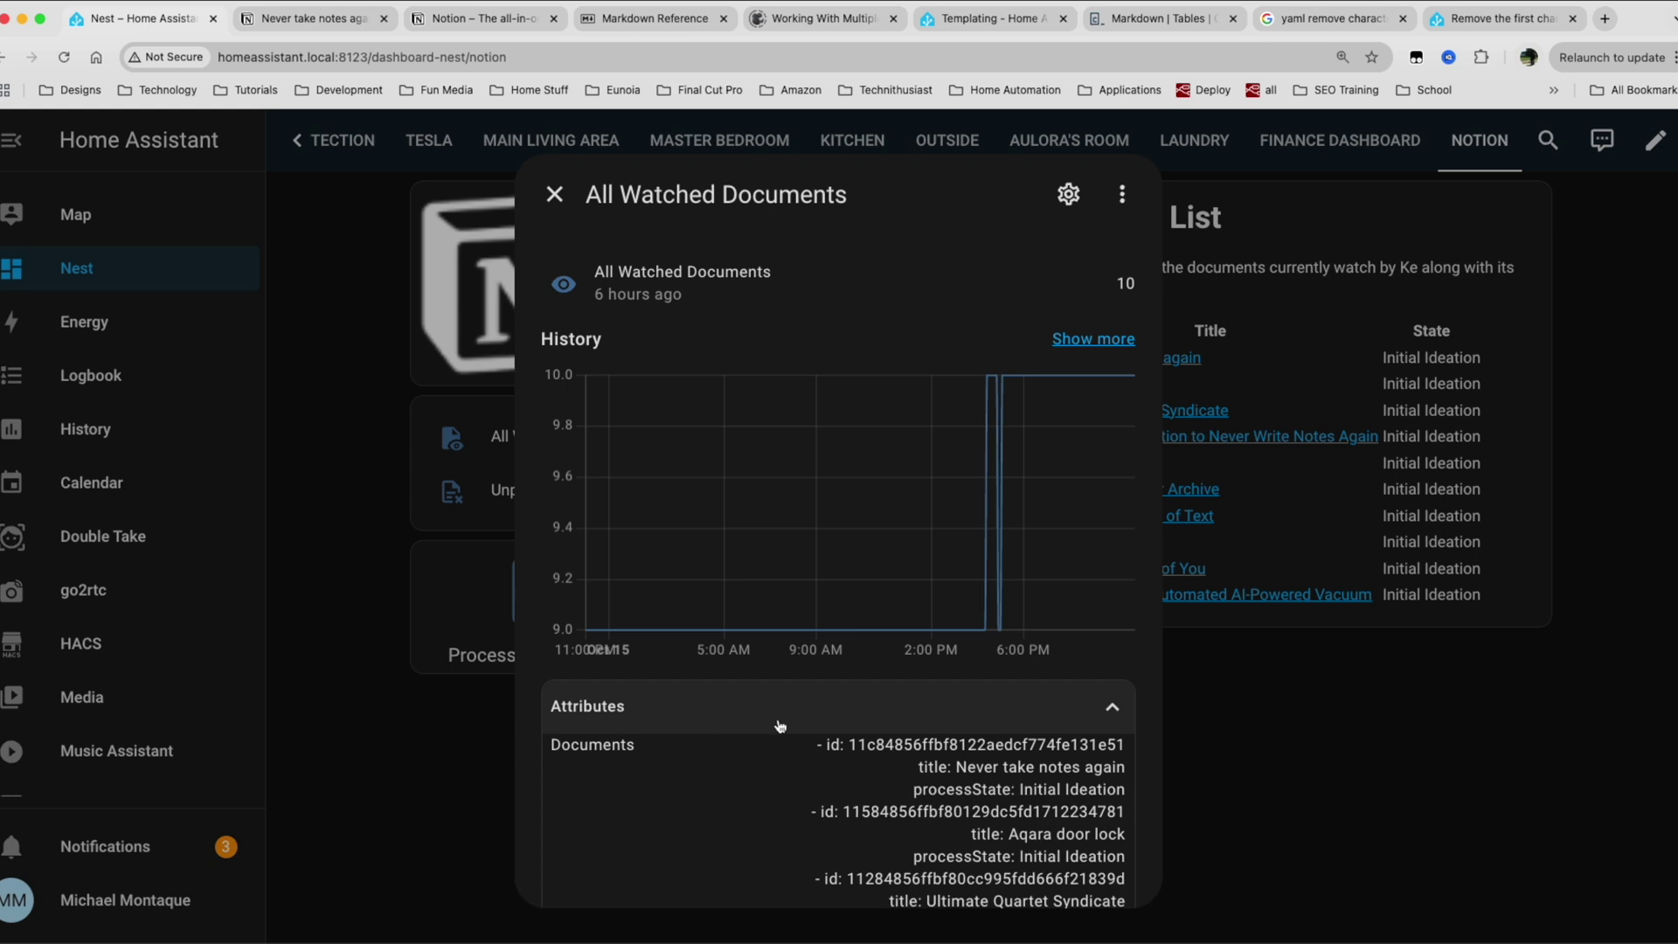